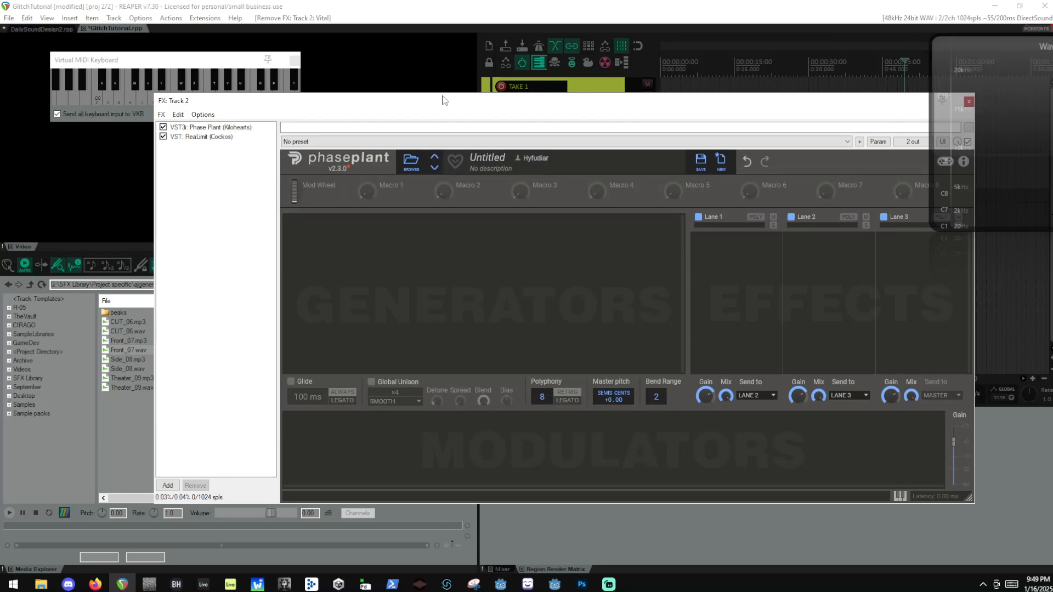
Add the Vital VST3i to Track 2's effects chain and set oscillator 1's spectral morph to Random Amplitudes.
double_click(219, 211)
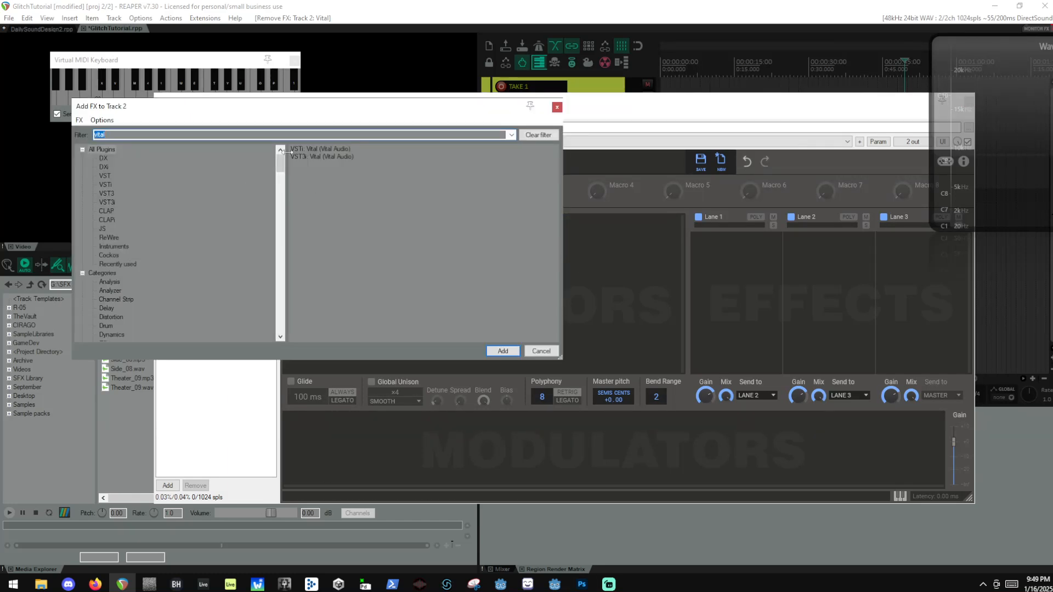
double_click(330, 156)
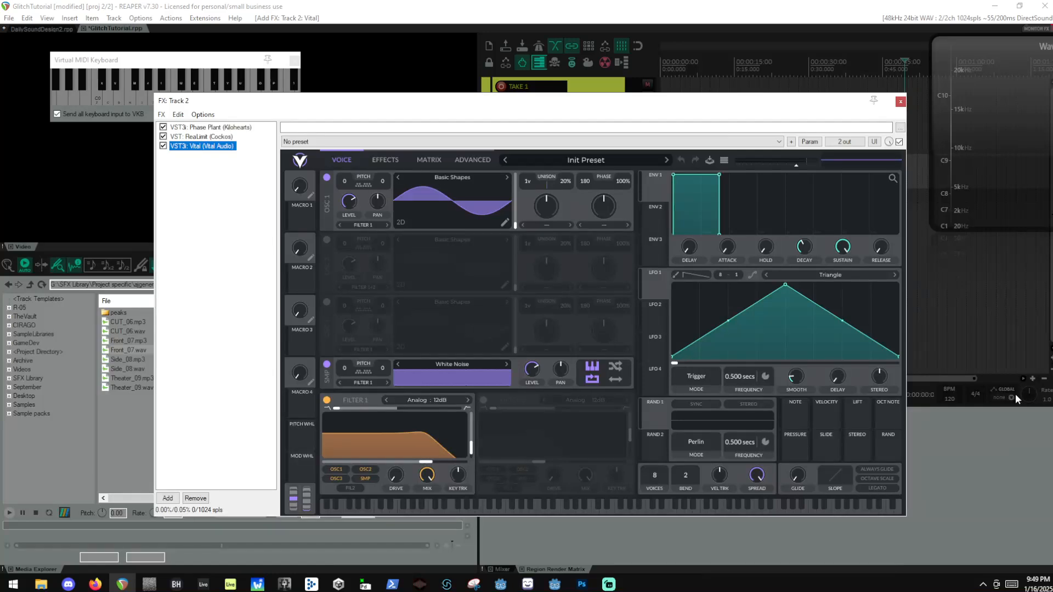
left_click(540, 232)
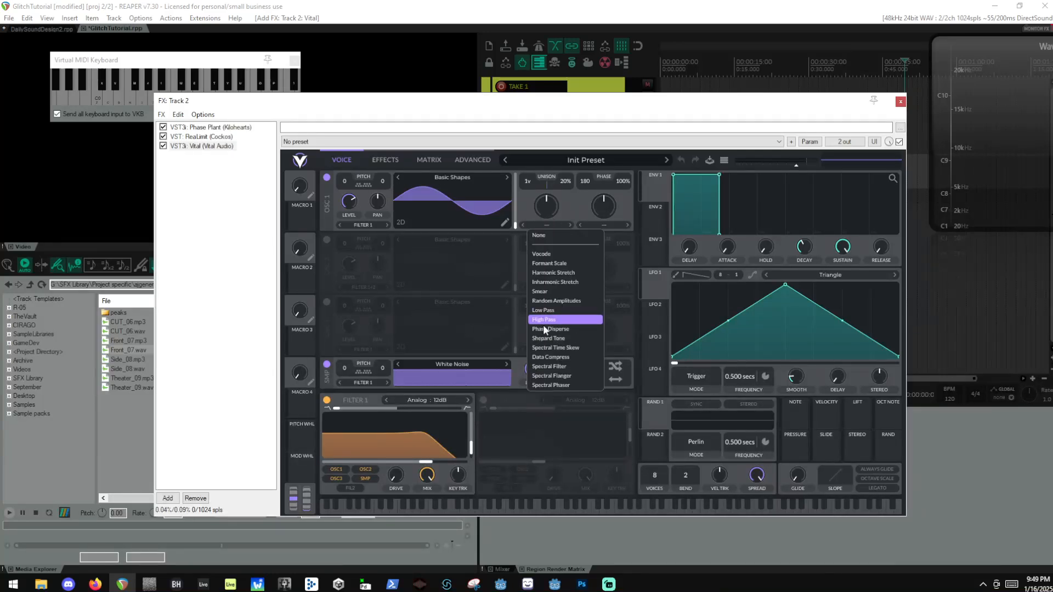
left_click(570, 305)
left_click(552, 214)
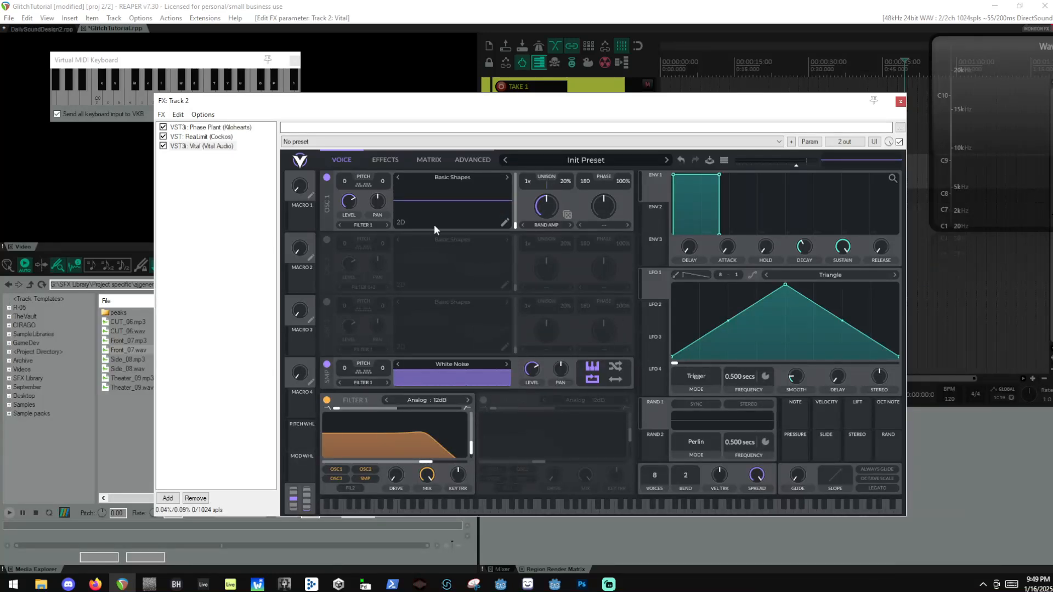
Load the Pink Noise wavetable into oscillator 1 and vary its Random Amplitudes spectral morph amount.
left_click(472, 160)
left_click(341, 159)
left_click(463, 160)
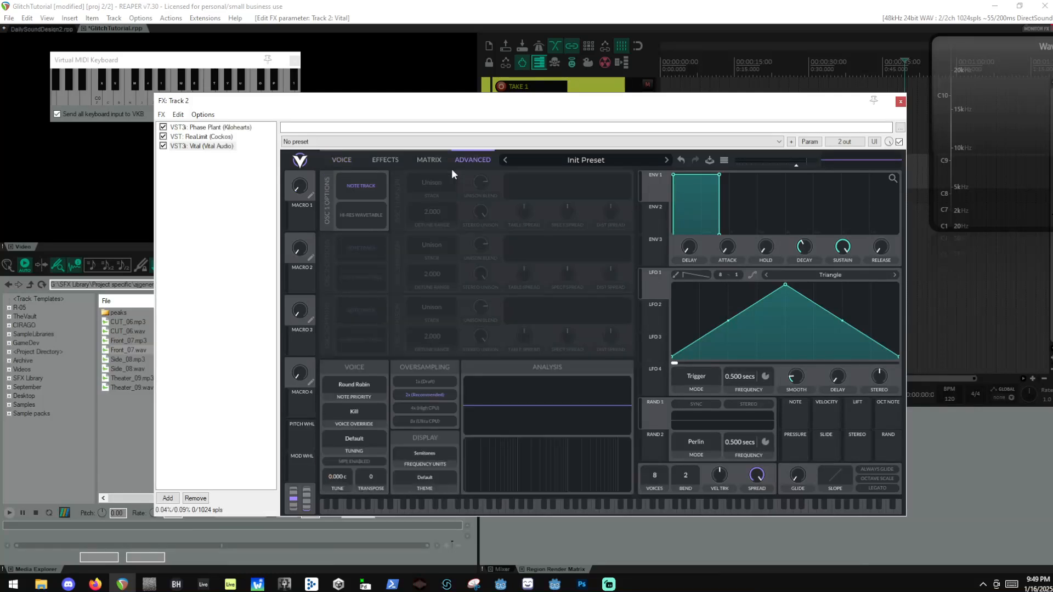
left_click(342, 160)
left_click(452, 177)
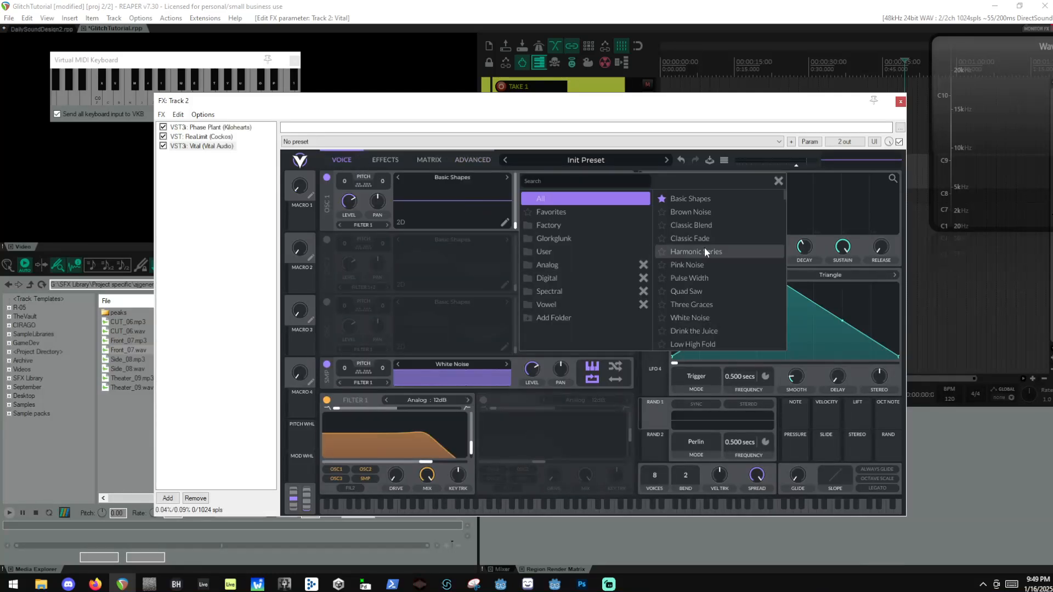
left_click(717, 265)
left_click(778, 180)
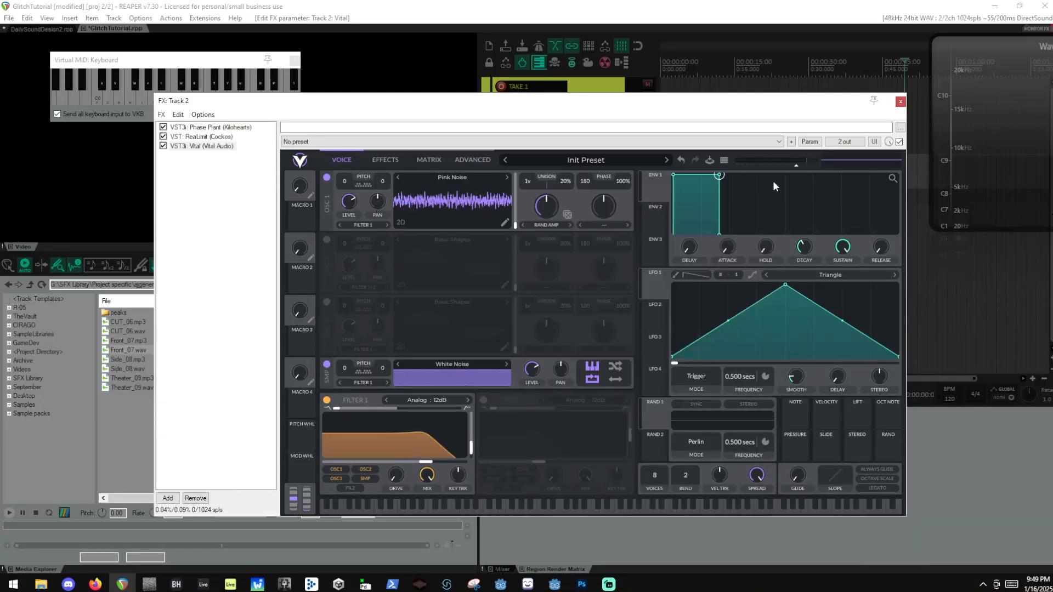
mouse_move(545, 203)
left_mouse_down()
mouse_move(547, 179)
mouse_move(555, 229)
mouse_move(547, 213)
mouse_move(541, 246)
mouse_move(545, 173)
mouse_move(545, 222)
mouse_move(515, 208)
mouse_move(521, 220)
mouse_move(532, 198)
mouse_move(525, 115)
mouse_move(488, 225)
mouse_move(516, 228)
mouse_move(510, 241)
left_mouse_up()
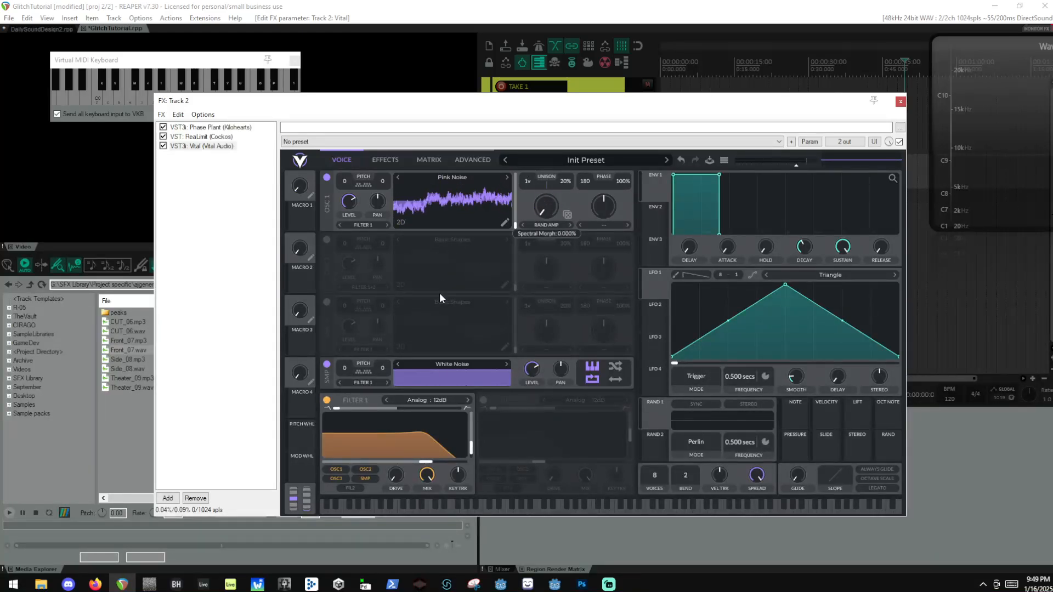
left_click_drag(536, 204, 467, 92)
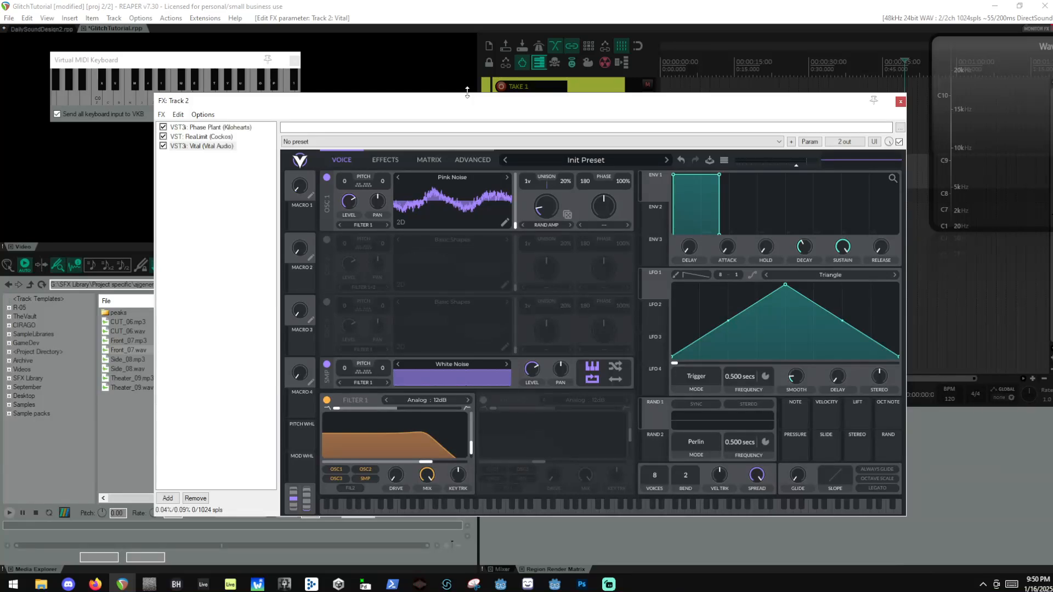
Remove Vital from Track 2's effects chain and show the Phase Plant interface.
left_click(204, 146)
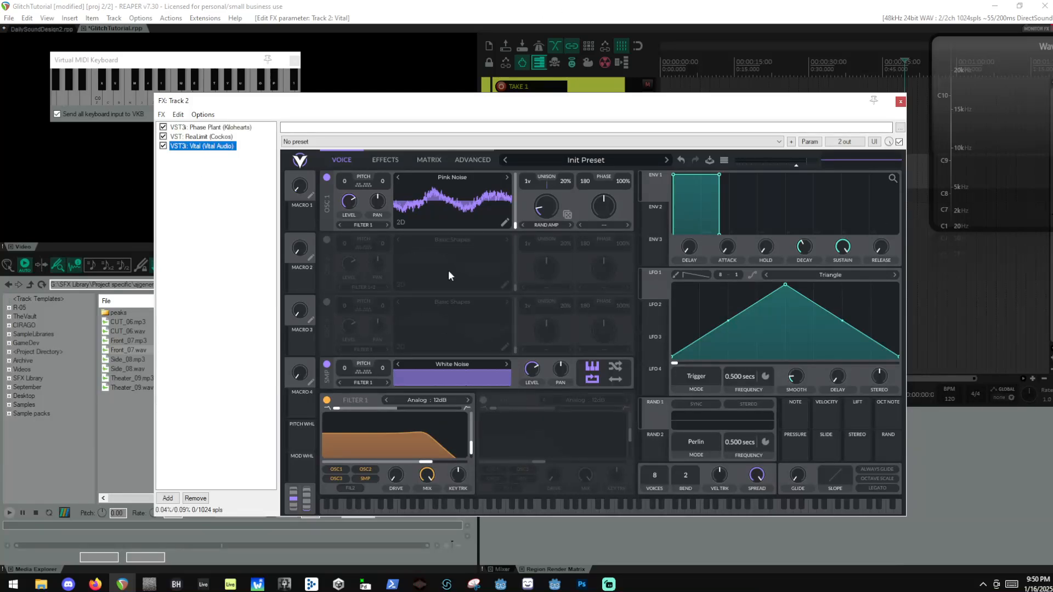
key("Delete")
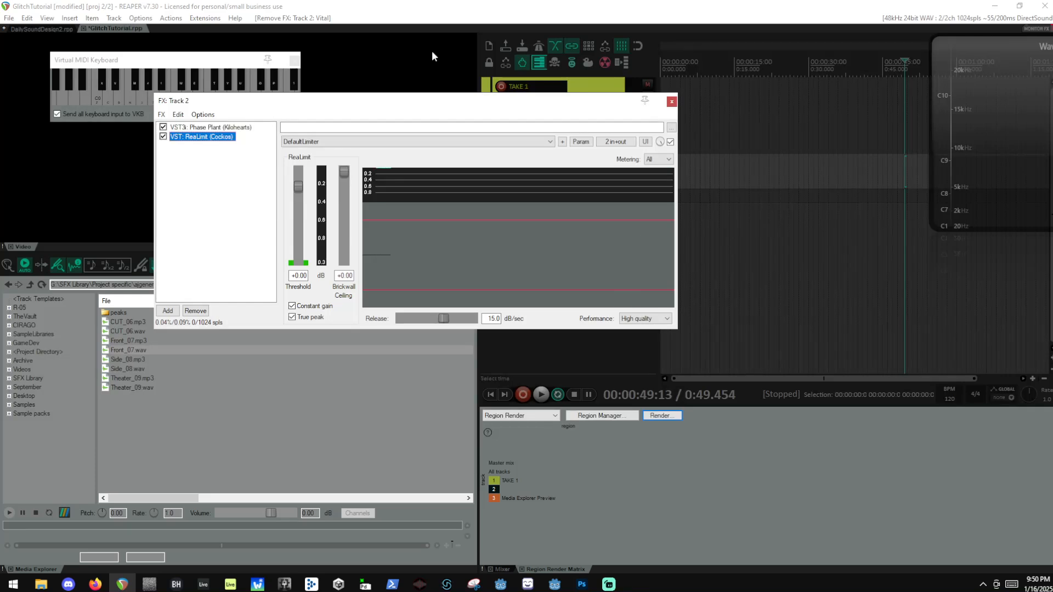
left_click(227, 130)
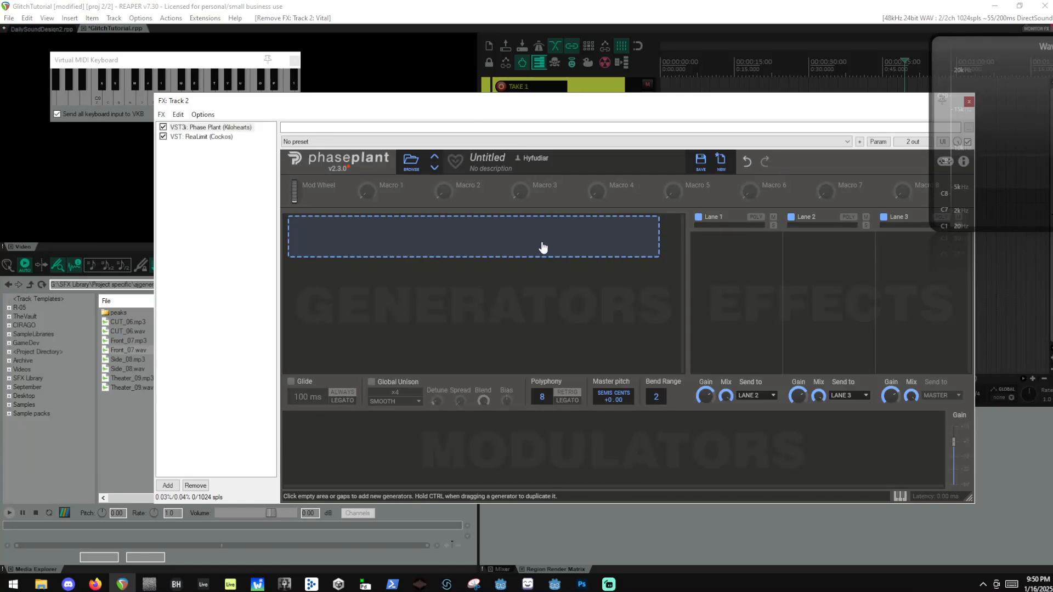
Add an analog oscillator to Phase Plant's generators and set its phase to -180°.
left_click(574, 242)
left_click(591, 275)
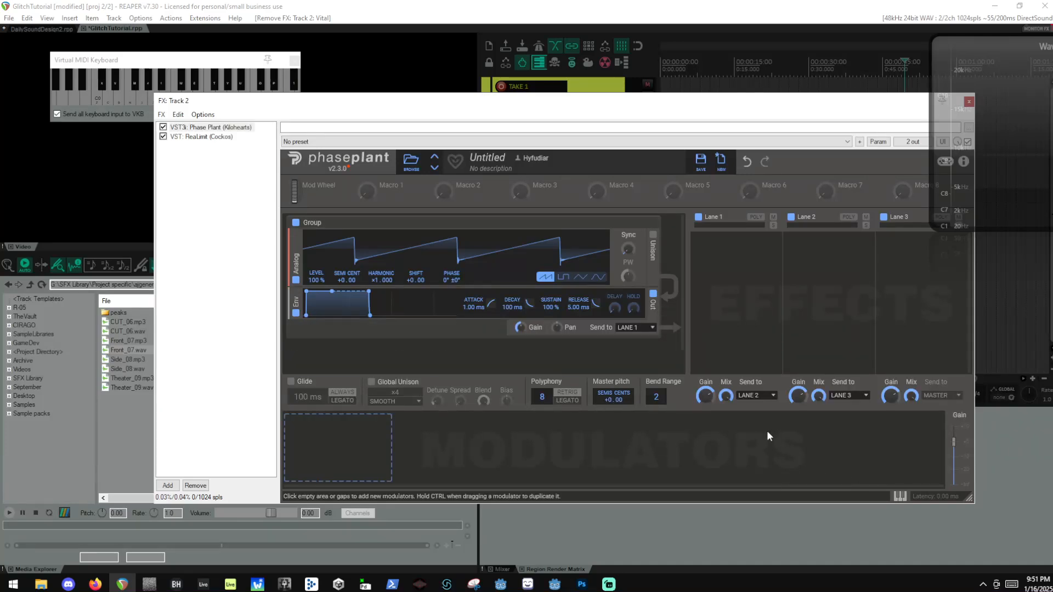
left_click_drag(452, 279, 448, 326)
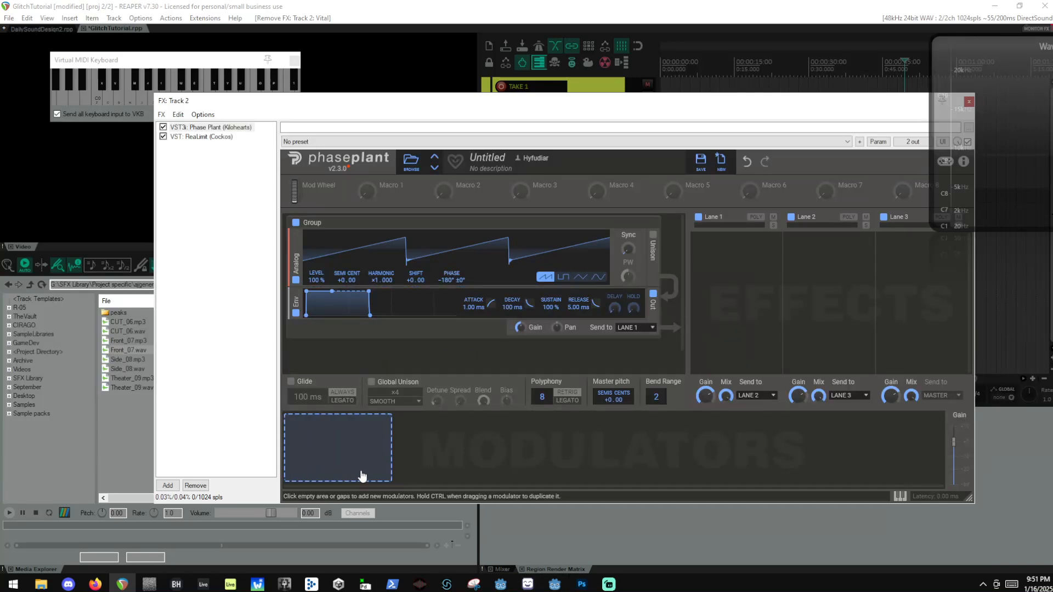
Add a Random modulator and assign it to the analog oscillator's phase.
left_click(352, 443)
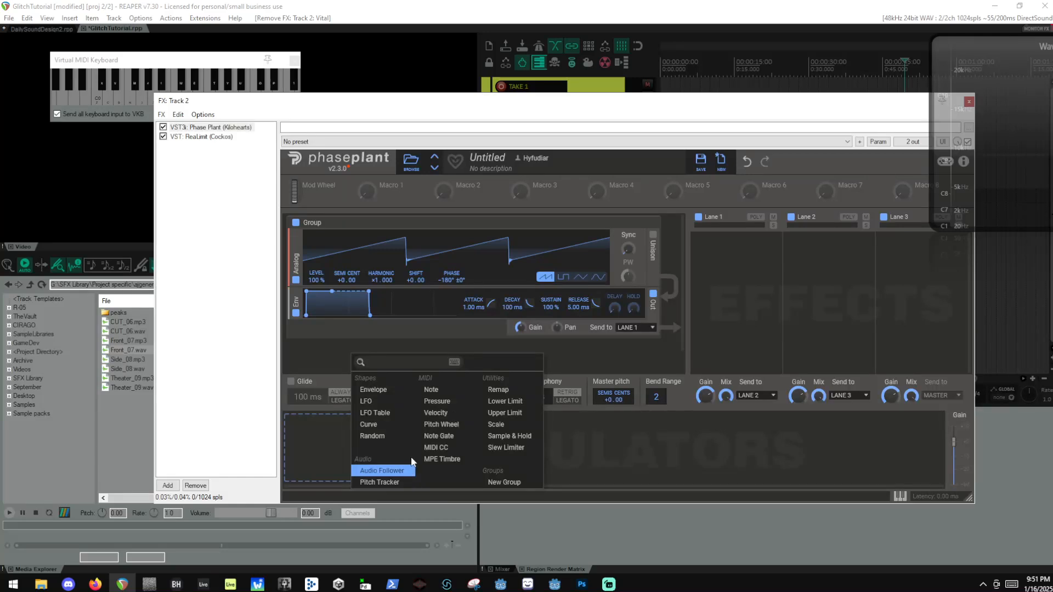
left_click(394, 439)
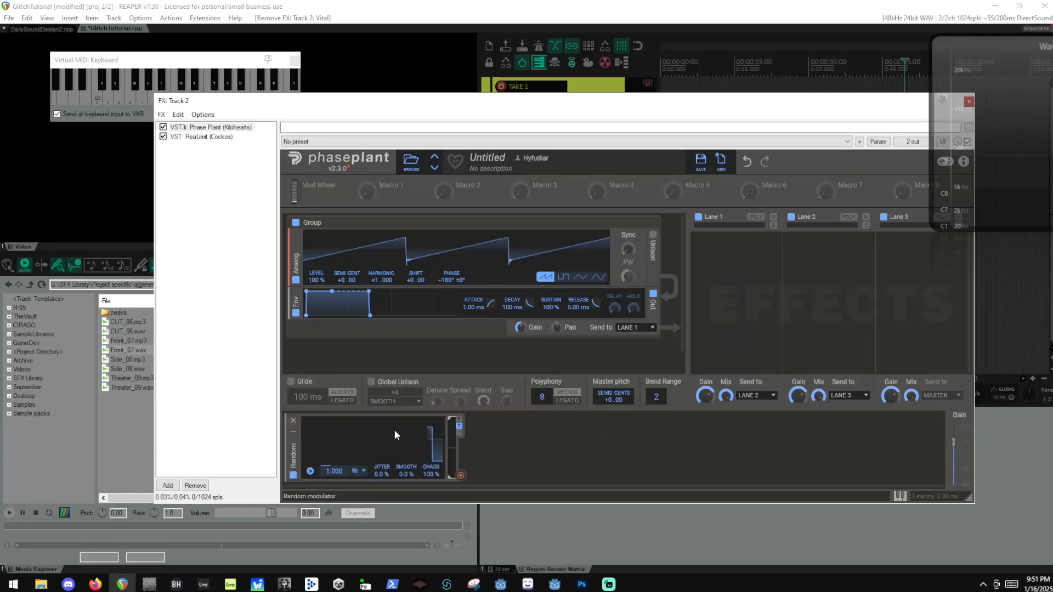
left_click(461, 476)
left_click(458, 290)
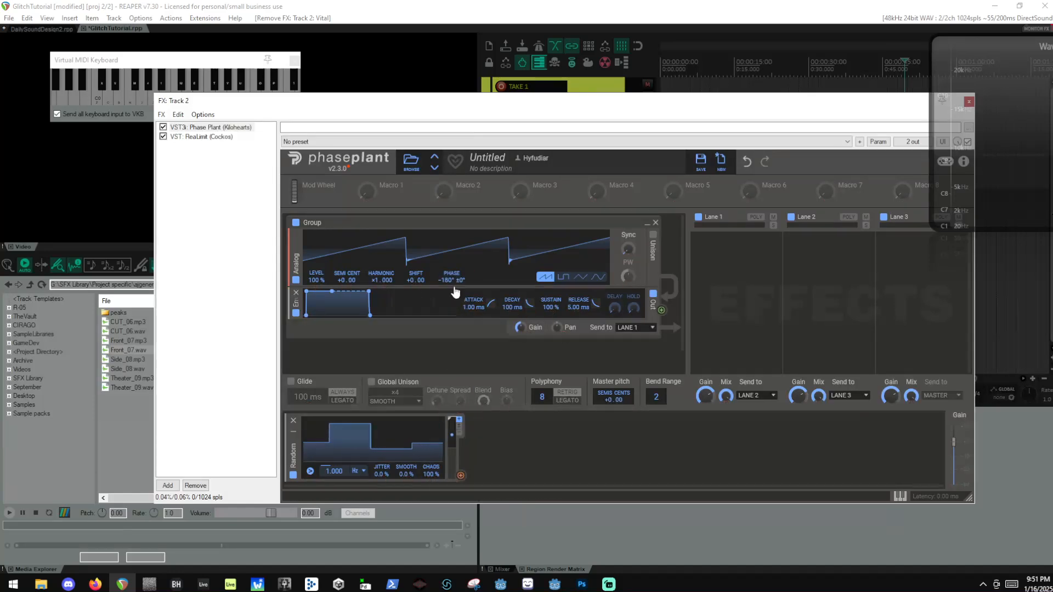
left_click(461, 476)
left_click_drag(451, 287, 451, 287)
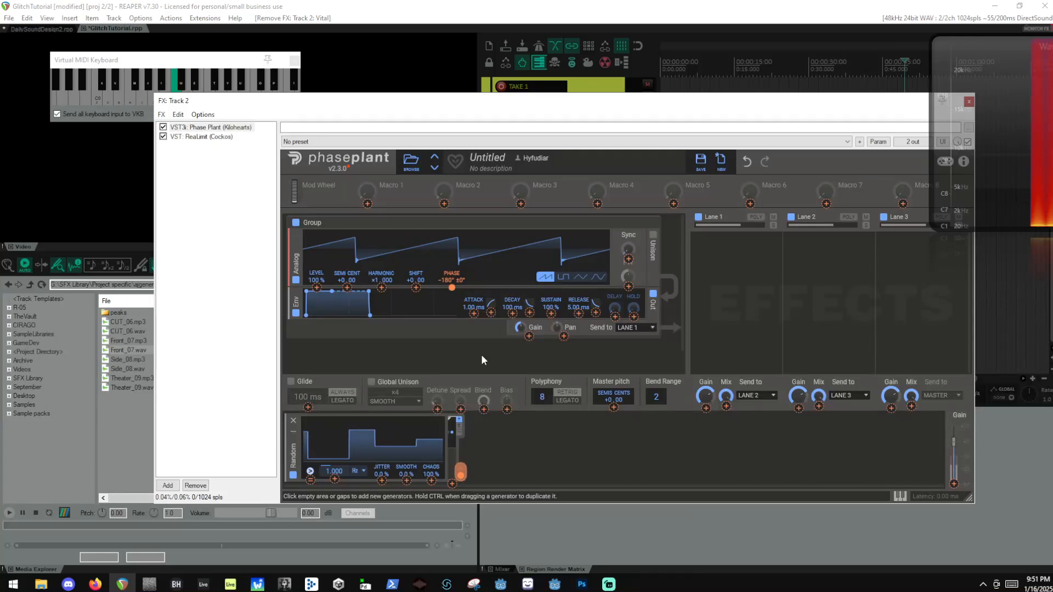
Set the random modulator's rate to 100 Hz and its jitter to 100%, playing notes to audition the sound.
left_click_drag(332, 471, 339, 433)
key("a")
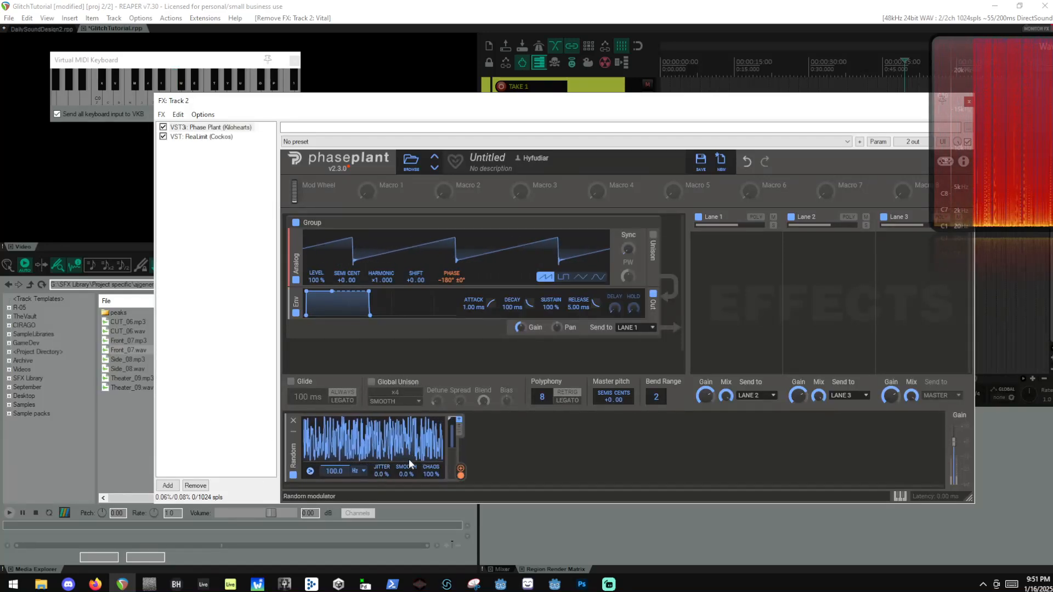
left_click_drag(382, 472, 494, 156)
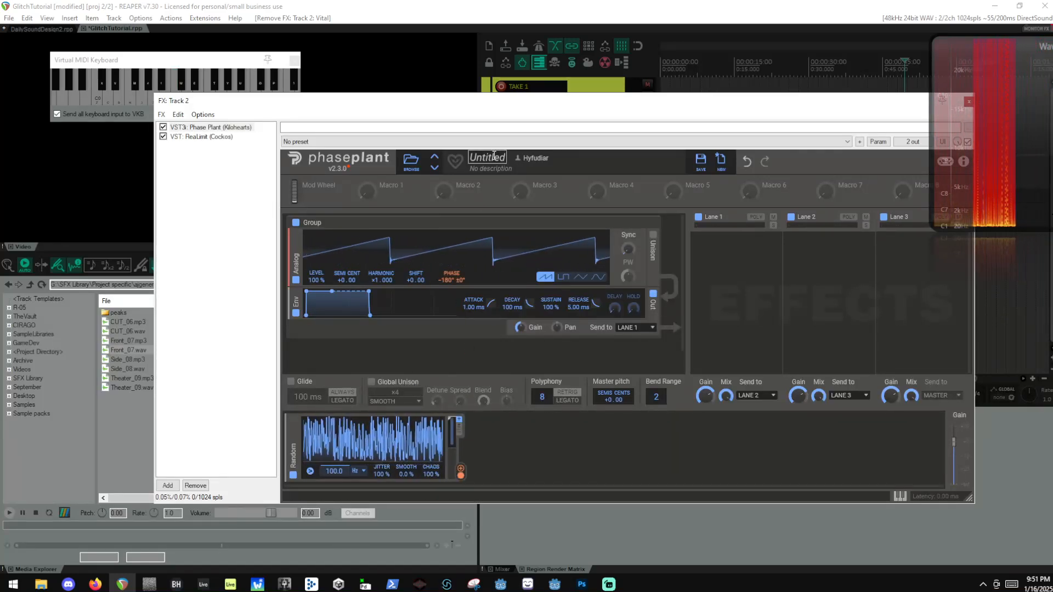
key("a")
left_click_drag(385, 471, 381, 332)
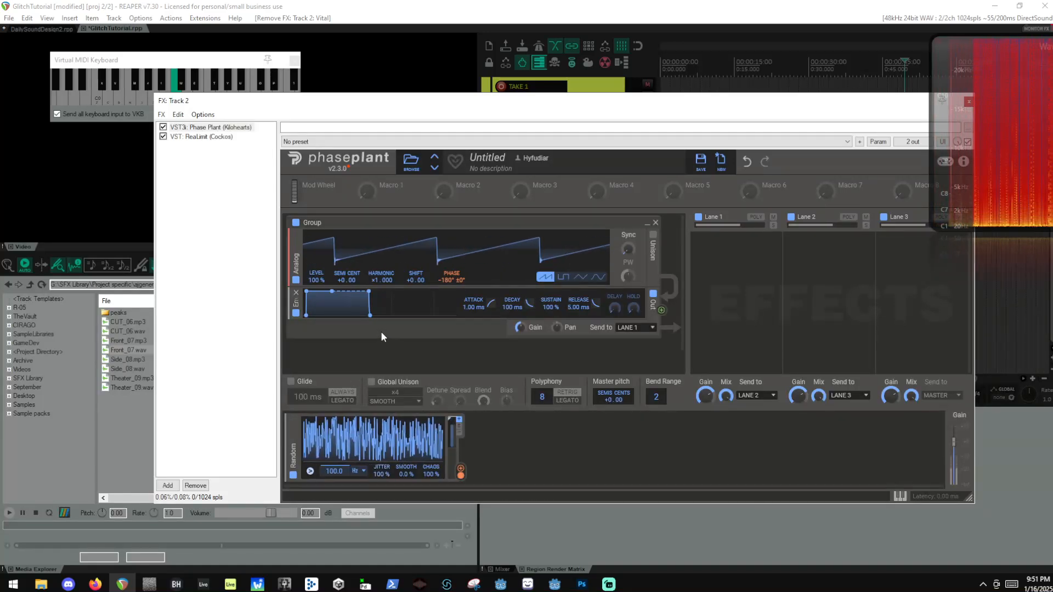
Set the random modulator's rate to 31.10 Hz and remove its modulation of the oscillator's phase.
left_click_drag(334, 470, 355, 476)
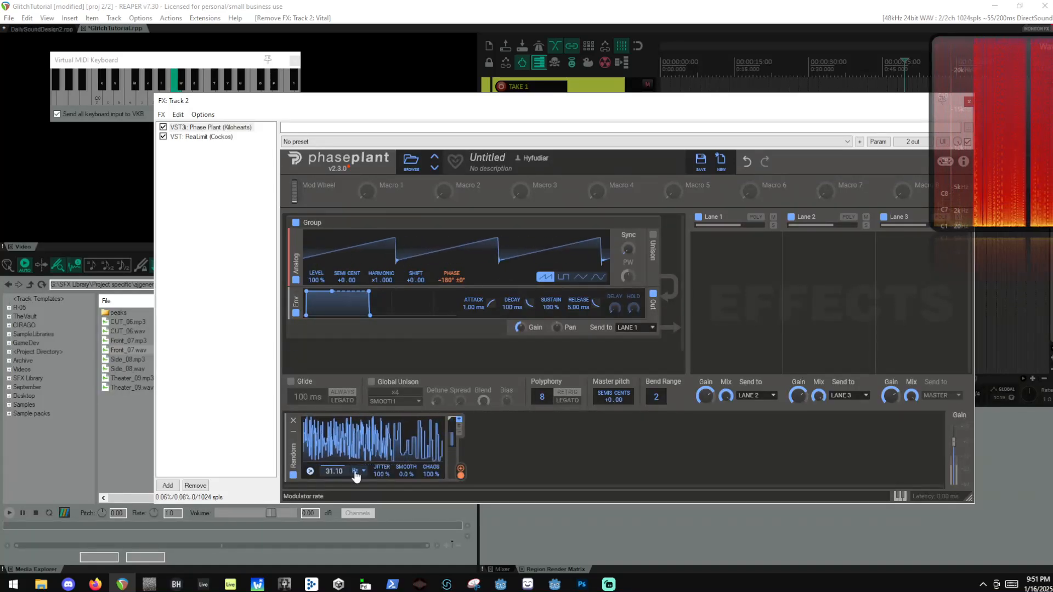
double_click(461, 475)
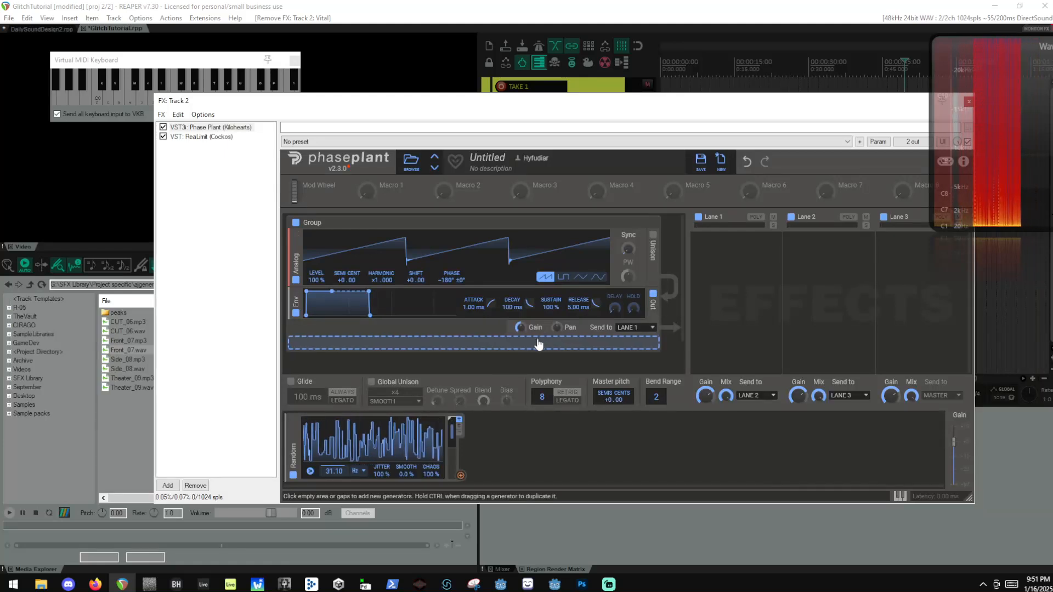
Add a noise generator below the oscillator group, using a random seed and the stepped noise type.
left_click(537, 344)
left_click(501, 413)
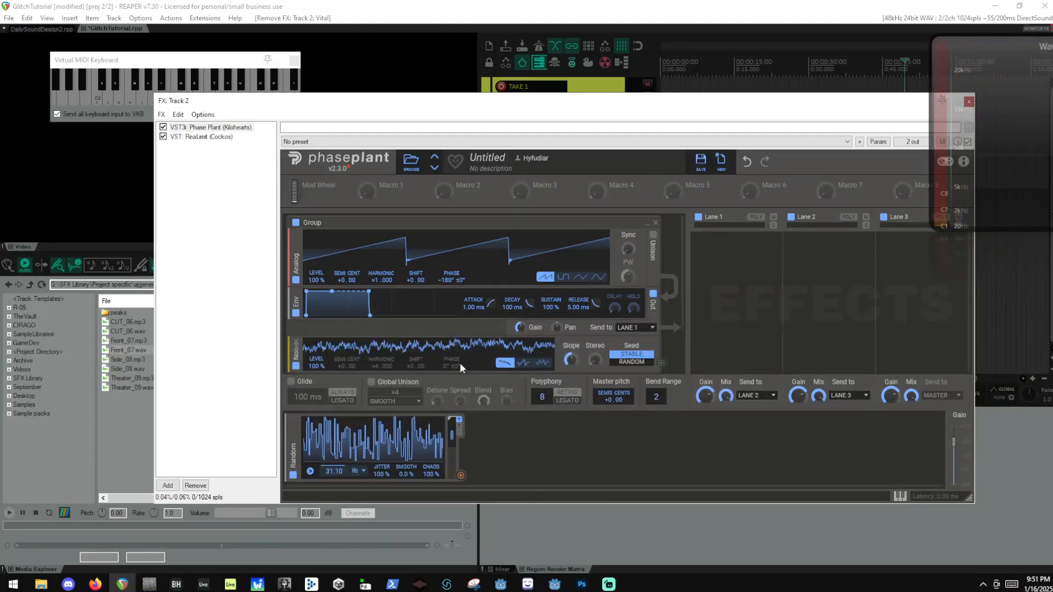
left_click(615, 362)
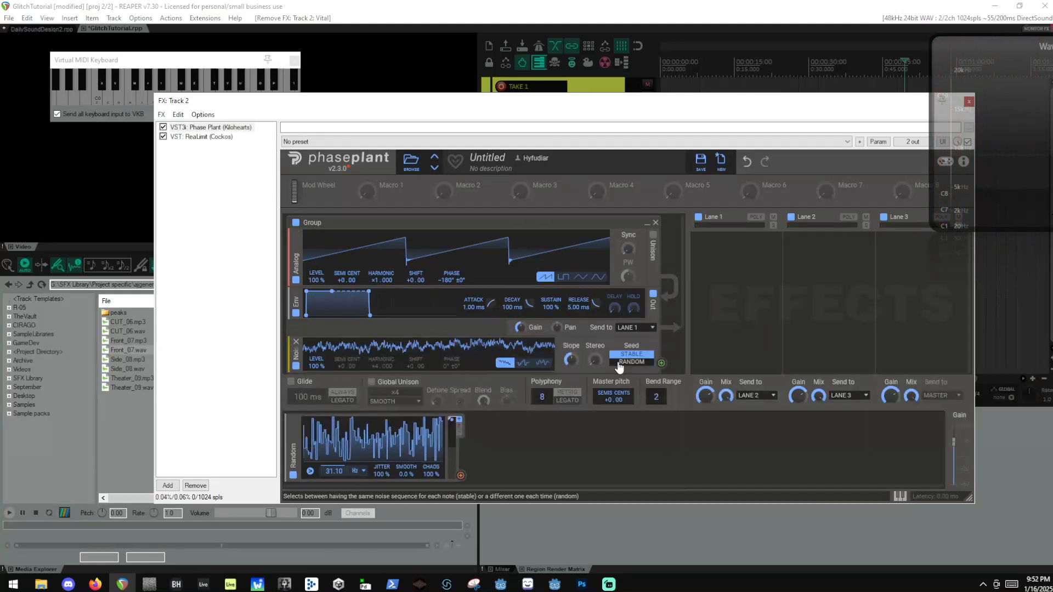
left_click(525, 363)
key("w")
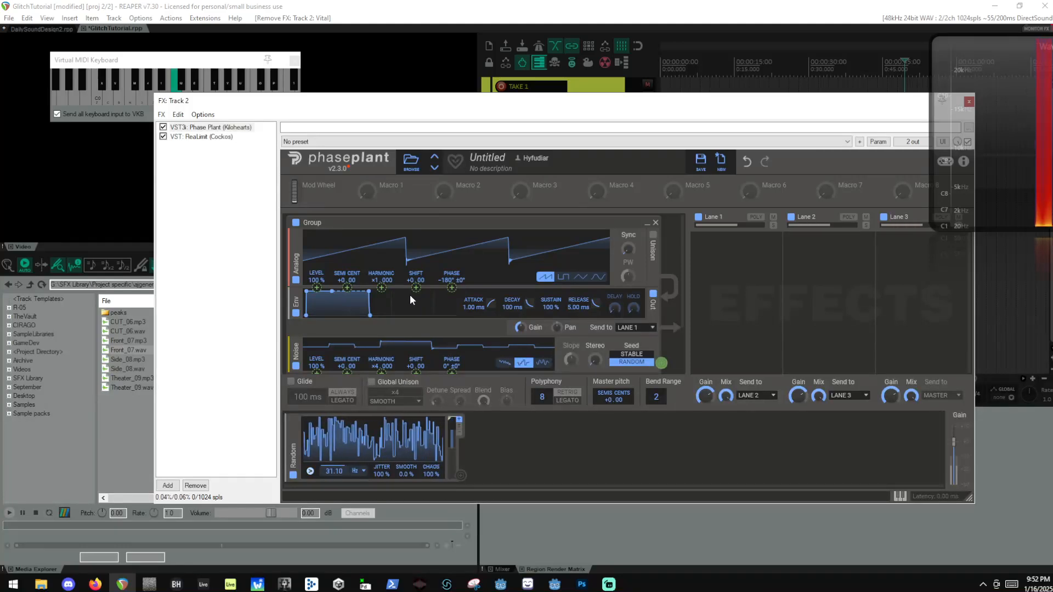
Modulate the analog oscillator's phase with the noise output and set the noise generator's pitch to +32.00 semitones.
left_click_drag(661, 362, 453, 287)
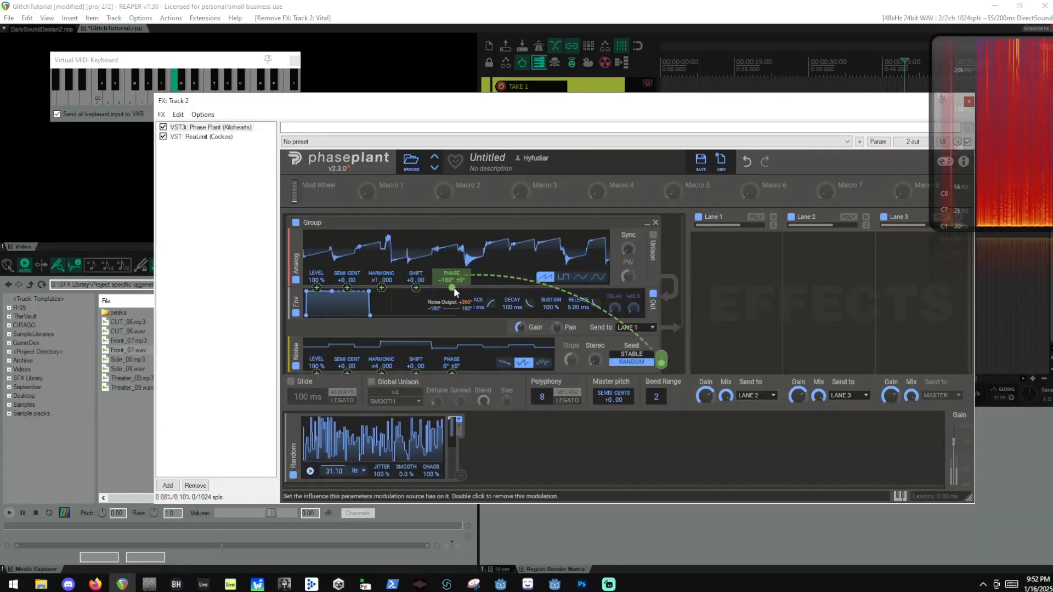
left_click(706, 272)
scroll(347, 302, "down", 3)
left_click_drag(344, 308, 344, 244)
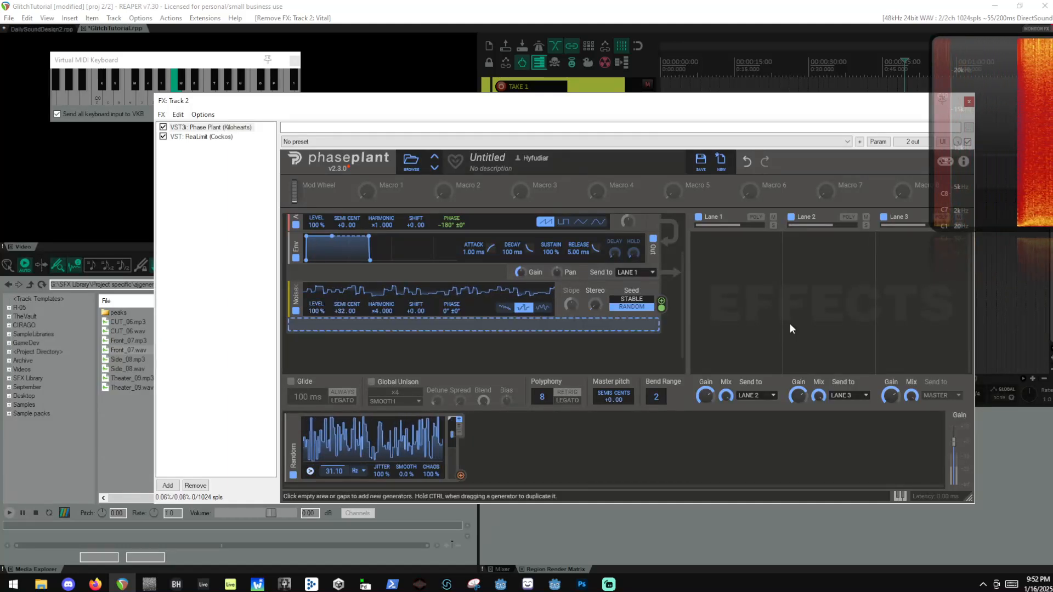
Adjust how strongly the noise output modulates the analog oscillator's phase.
left_click(662, 306)
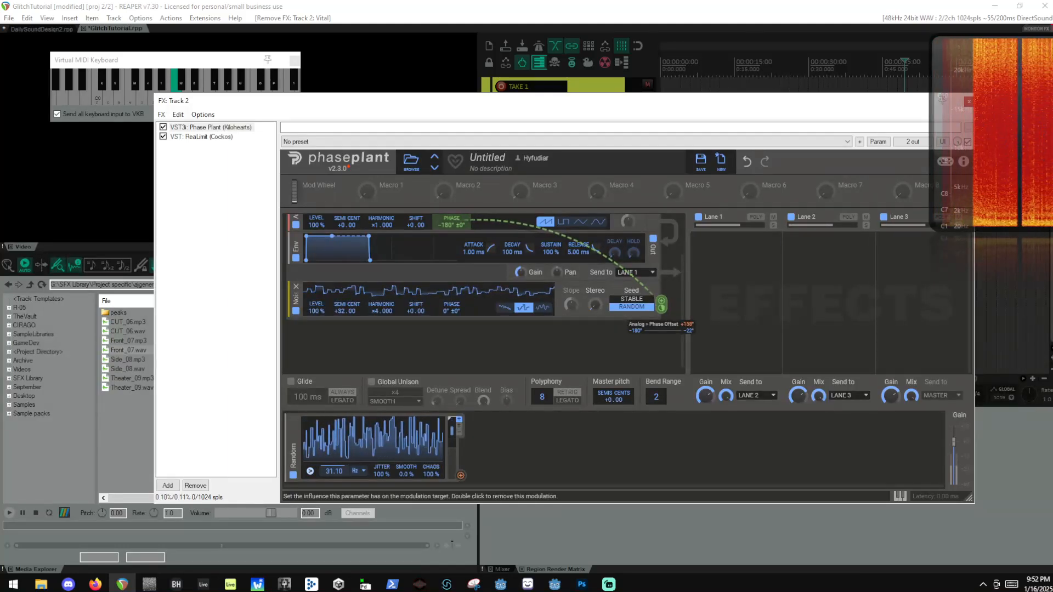
left_click_drag(661, 309, 661, 347)
left_click(726, 310)
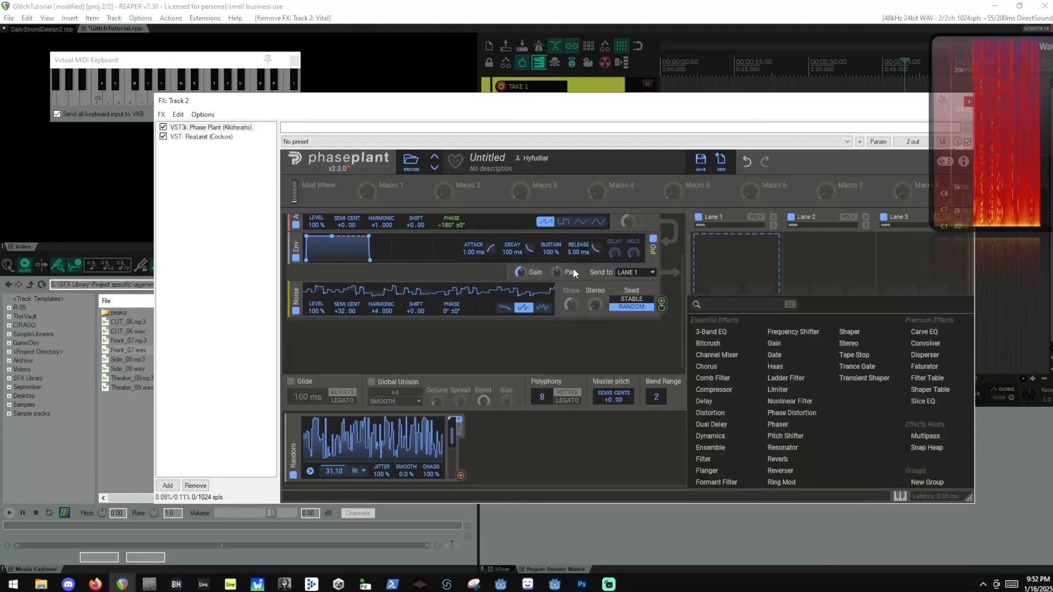
left_click(673, 342)
Assign the random modulator to the analog oscillator's Sync amount and play notes to audition the result.
scroll(668, 305, "up", 2)
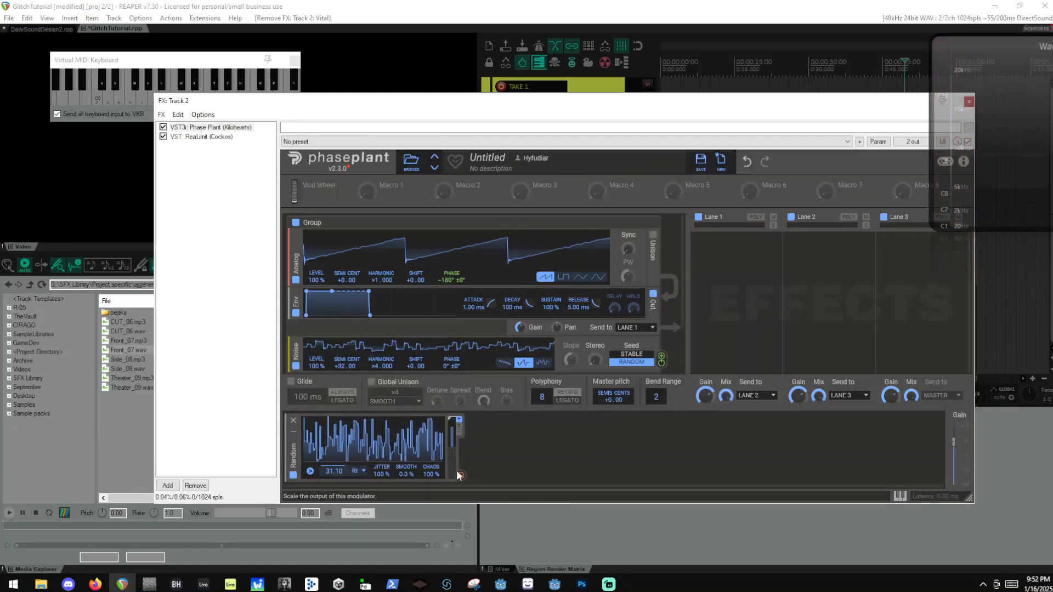
left_click_drag(459, 476, 628, 254)
key("a")
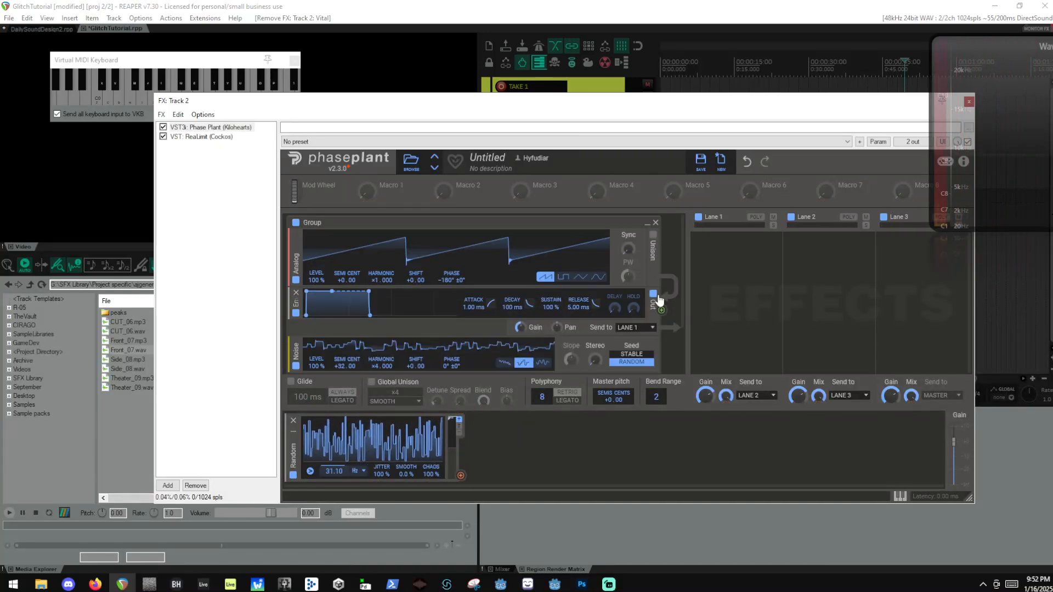
key("a")
mouse_move(628, 250)
left_mouse_down()
mouse_move(629, 229)
mouse_move(617, 251)
left_mouse_up()
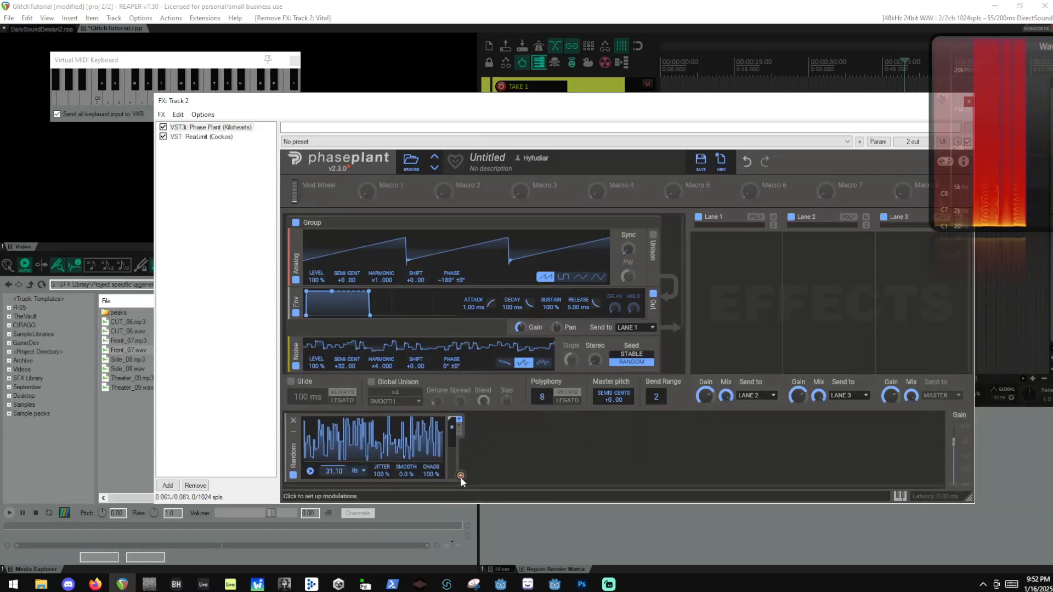
left_click_drag(460, 475, 627, 240)
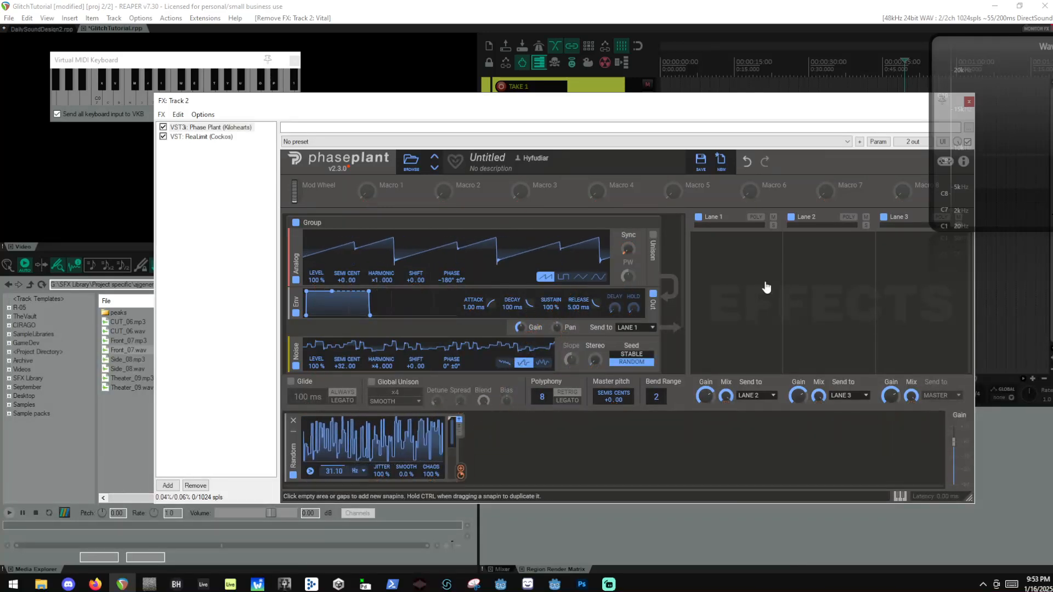
key("a")
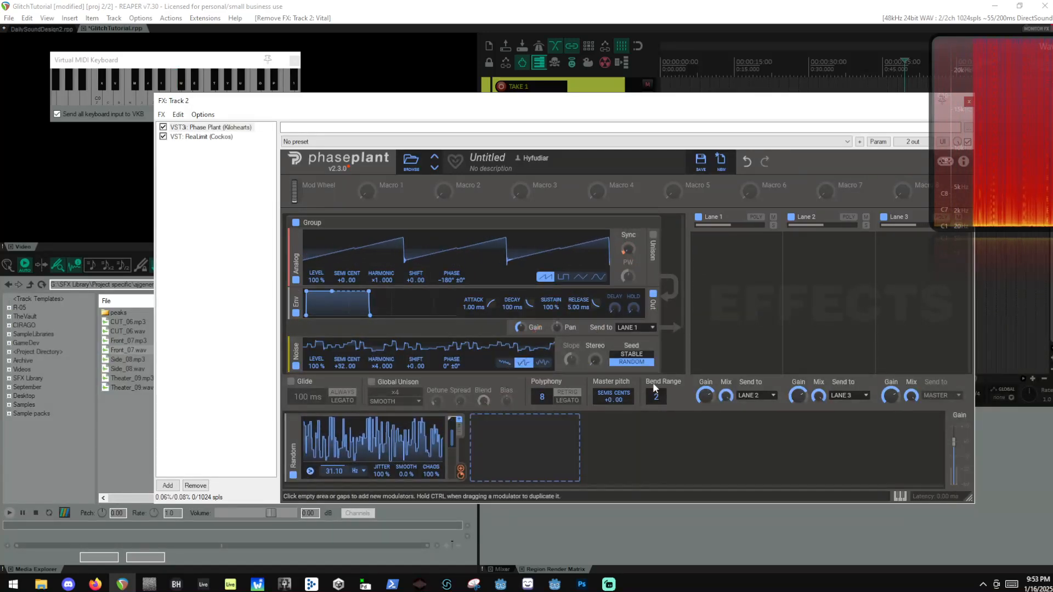
Fine-tune how strongly the noise generator modulates the analog oscillator's phase while auditioning notes.
scroll(439, 333, "down", 1)
scroll(439, 333, "up", 1)
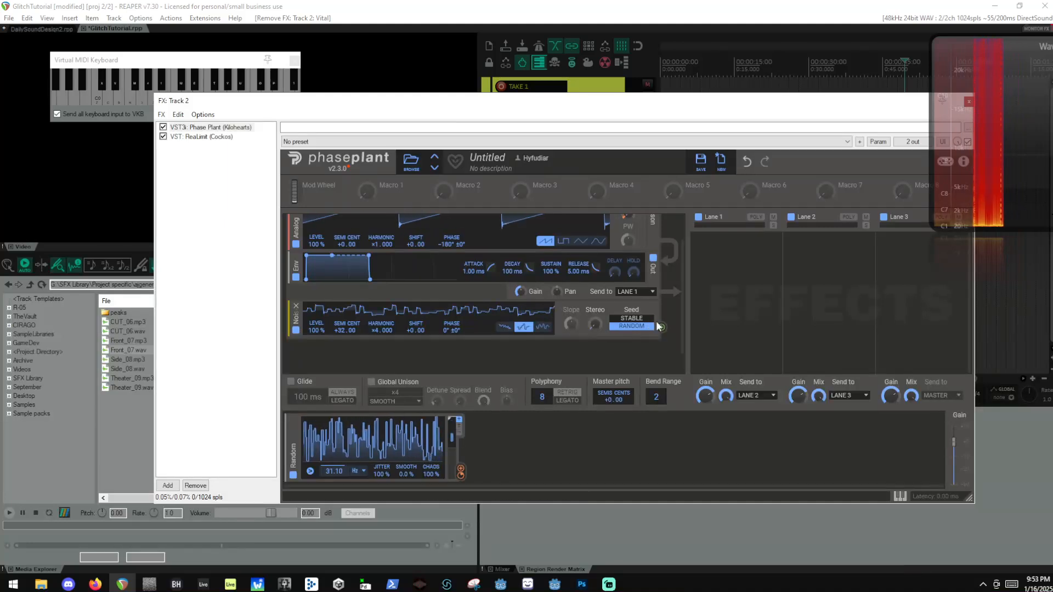
scroll(652, 324, "up", 1)
key("a")
left_click_drag(451, 287, 451, 276)
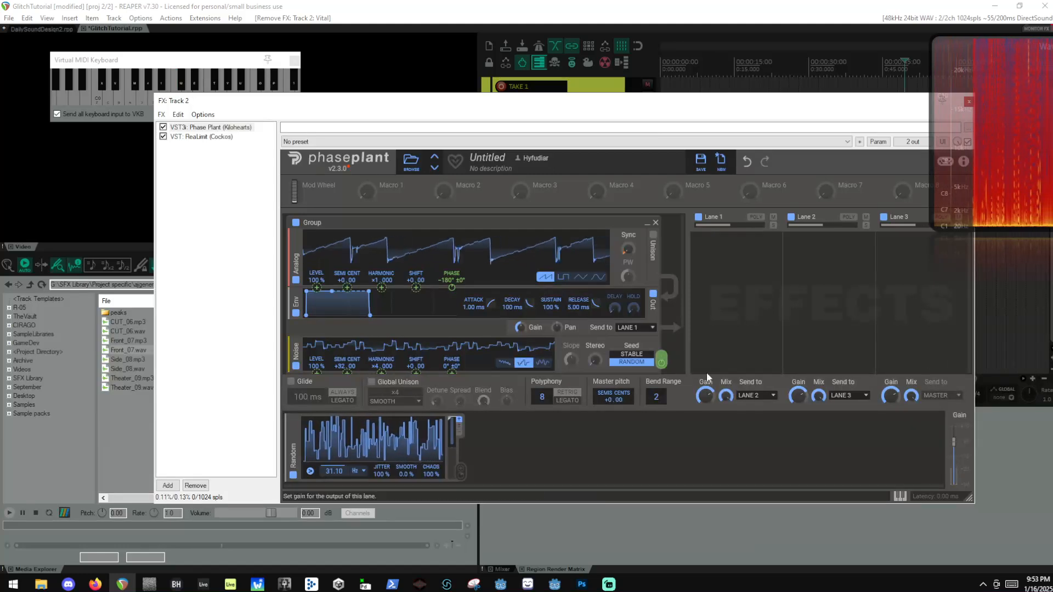
key("a")
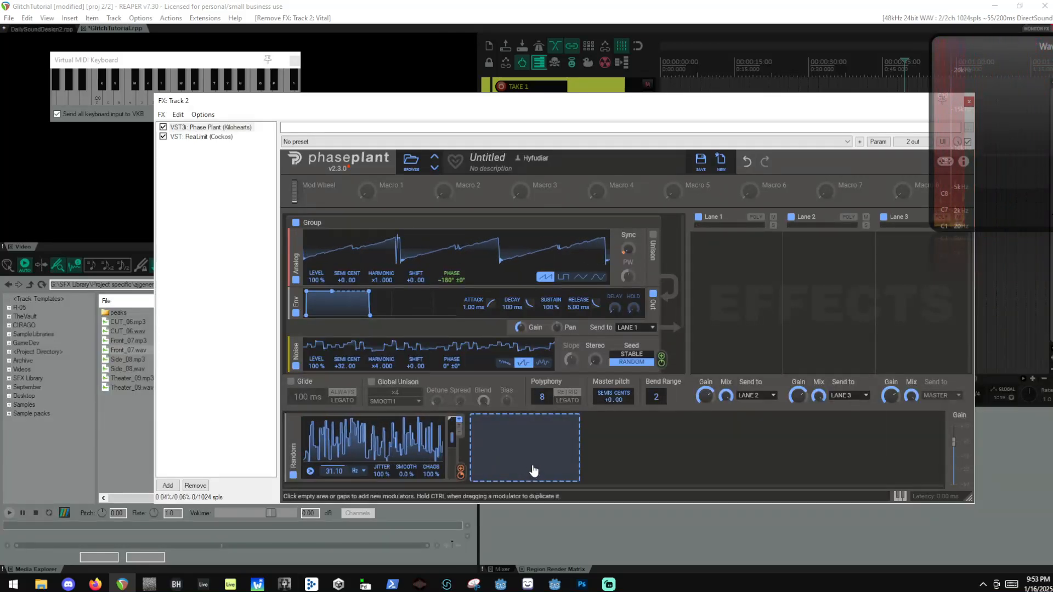
Add a second Random modulator and a Remap modulator after the existing Random modulator.
left_click(531, 469)
left_click(570, 446)
left_click(712, 444)
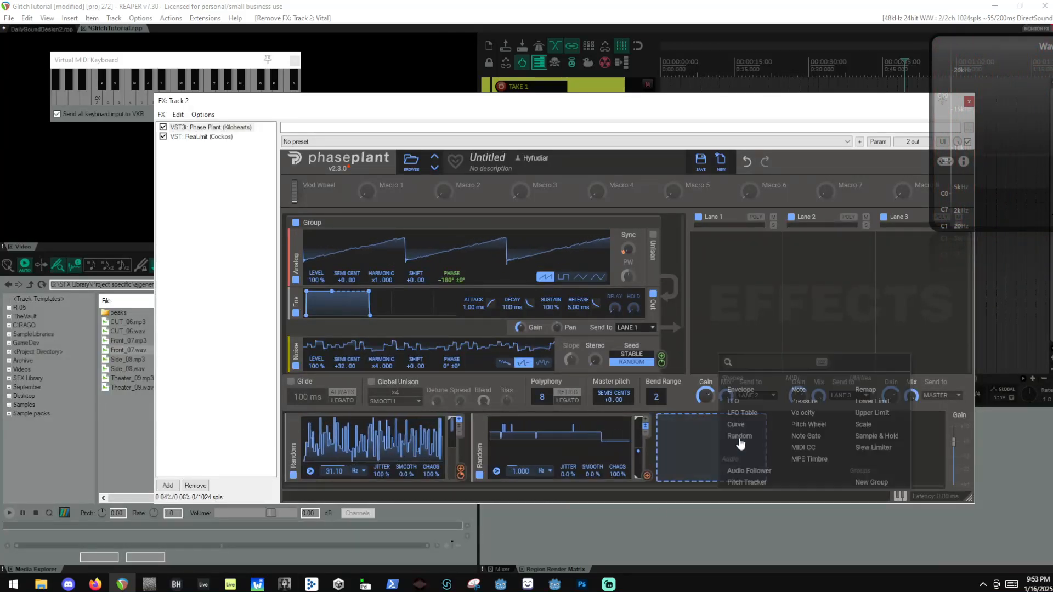
left_click(875, 392)
left_click(804, 486)
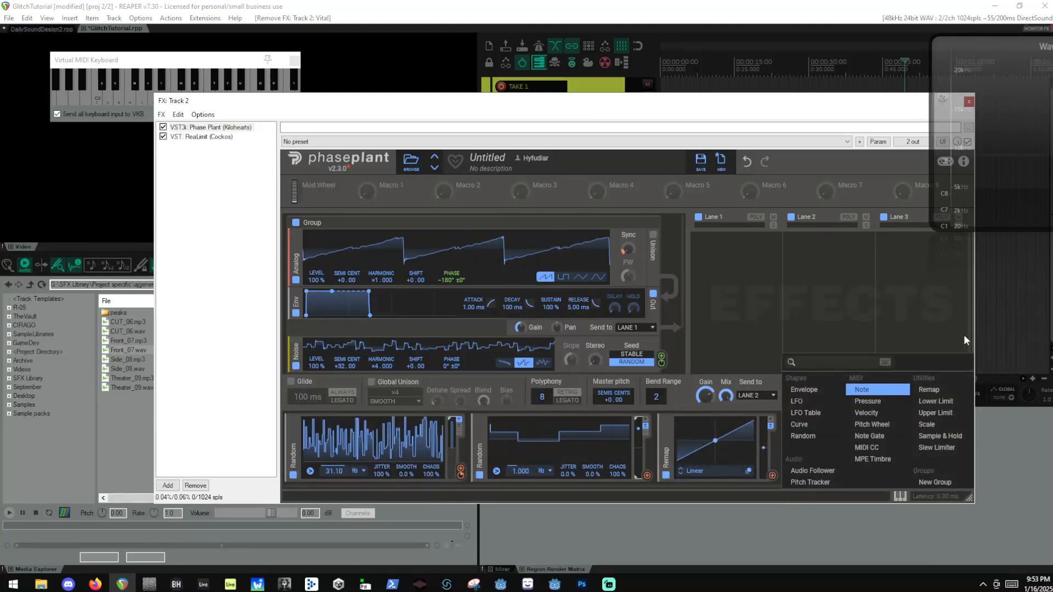
left_click(930, 389)
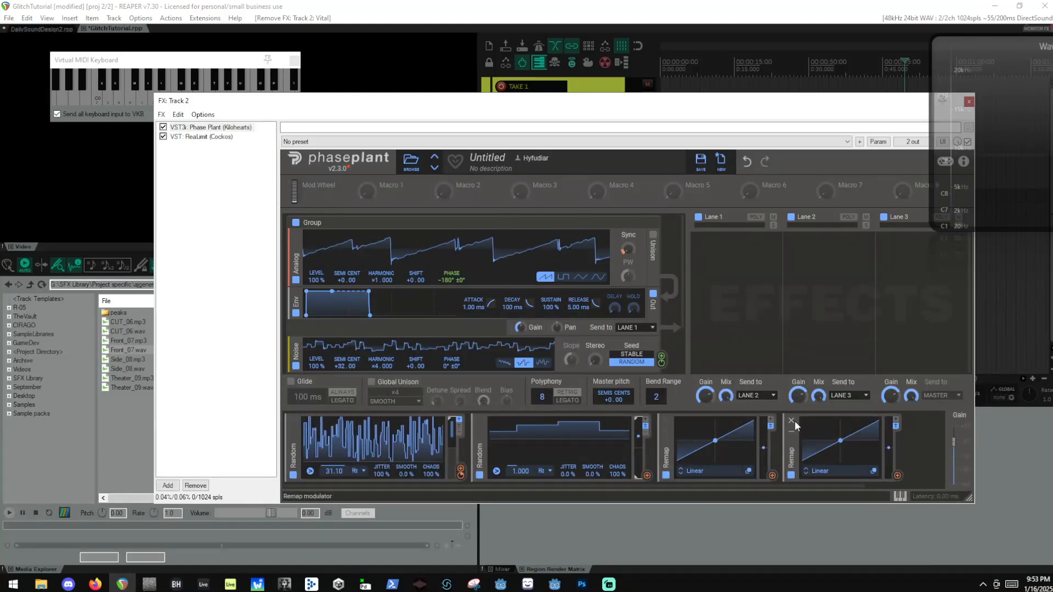
left_click(792, 421)
Add a modulator group and move the second Random and the Remap modulator into it.
left_click(802, 437)
left_click(939, 480)
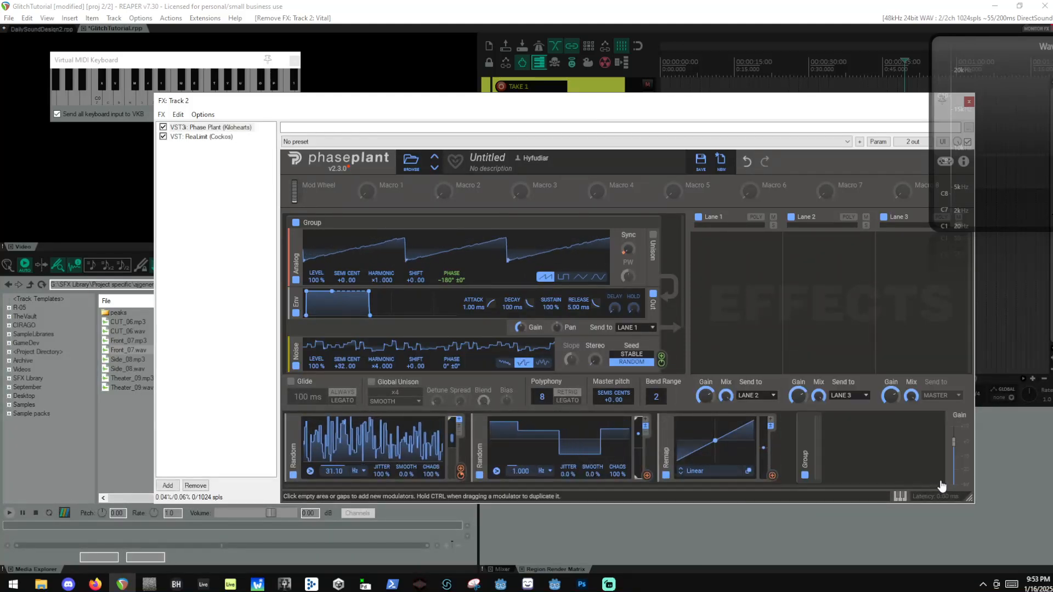
left_click_drag(479, 460, 796, 453)
left_click_drag(497, 460, 739, 481)
Load the 50% Chance preset in the Remap modulator and route the second Random modulator into it.
left_click(725, 471)
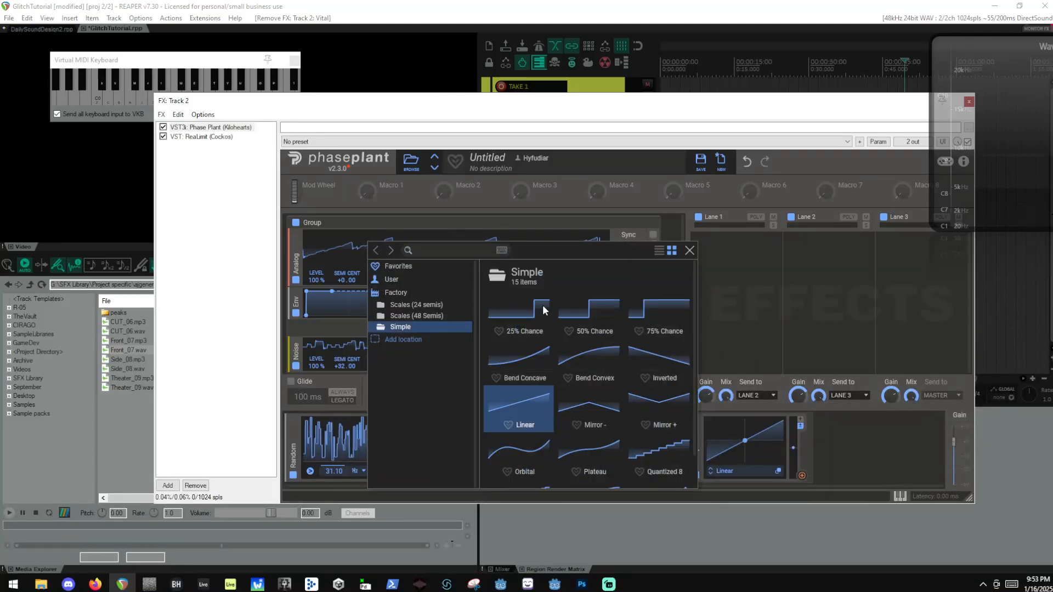
left_click(586, 310)
left_click(689, 250)
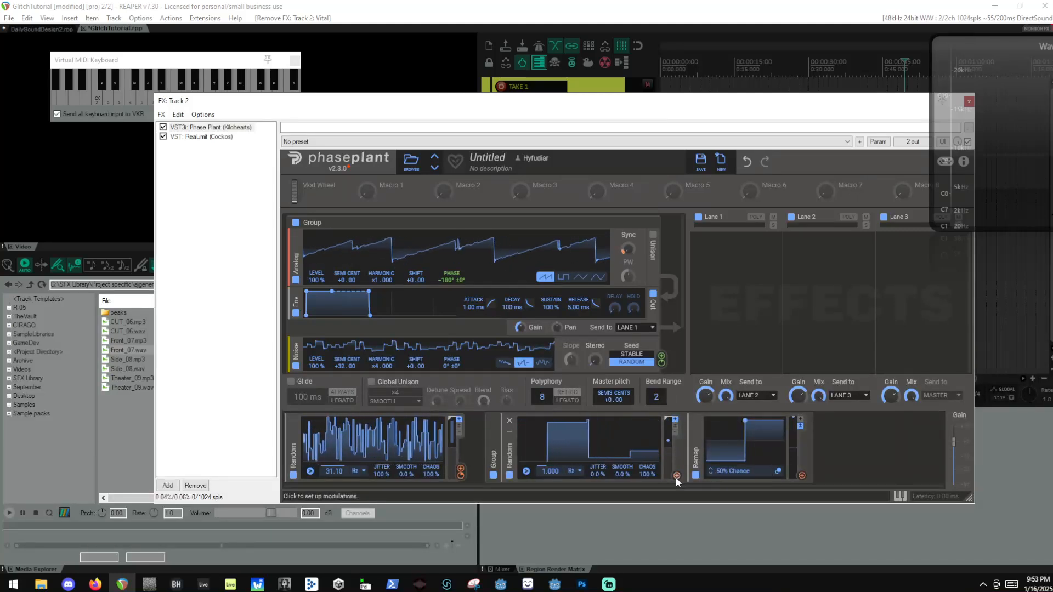
left_click_drag(675, 476, 894, 443)
left_click(895, 444)
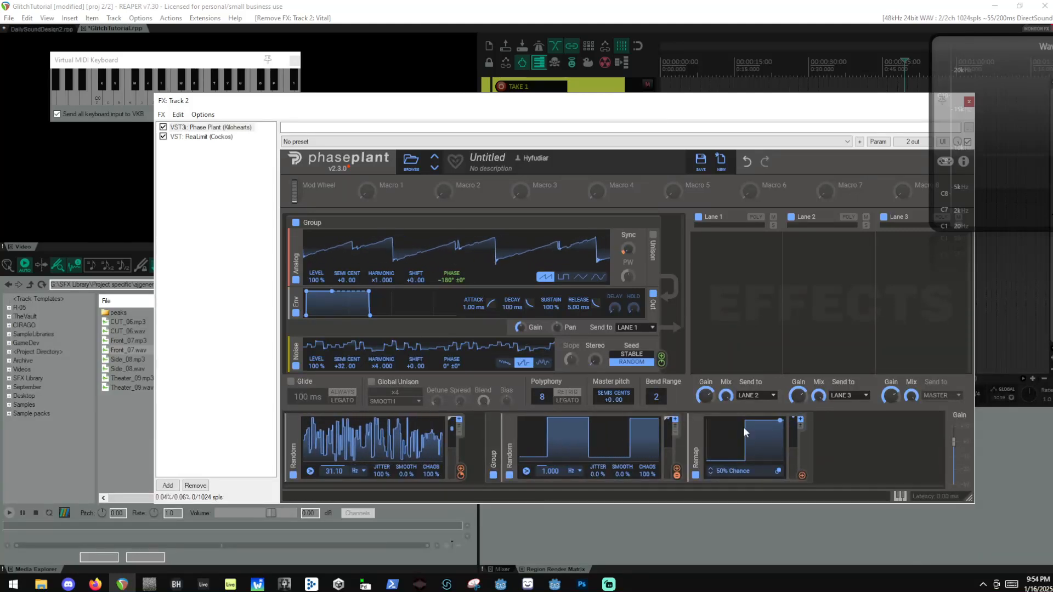
Try shifting the remap curve's step close to 100% in the Remap Editor, and return it to 50%.
left_click(733, 470)
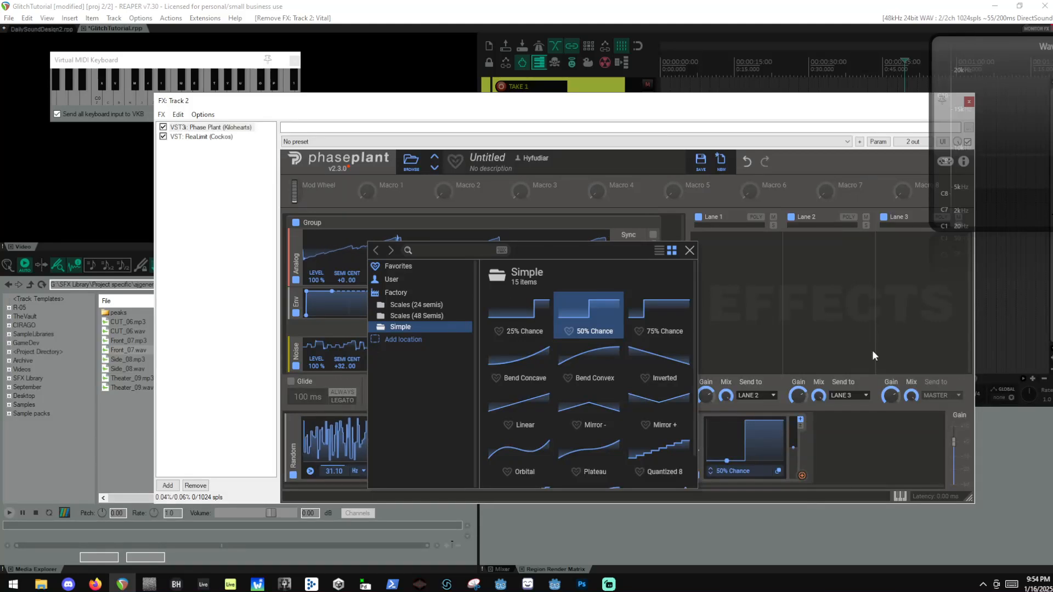
left_click(690, 251)
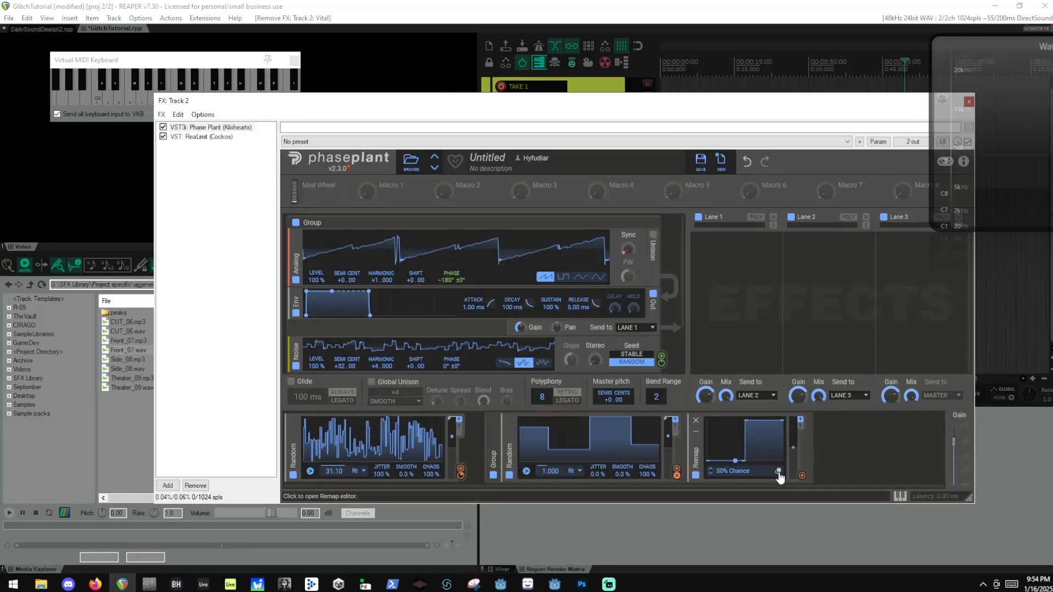
left_click(777, 470)
left_click_drag(638, 228, 734, 229)
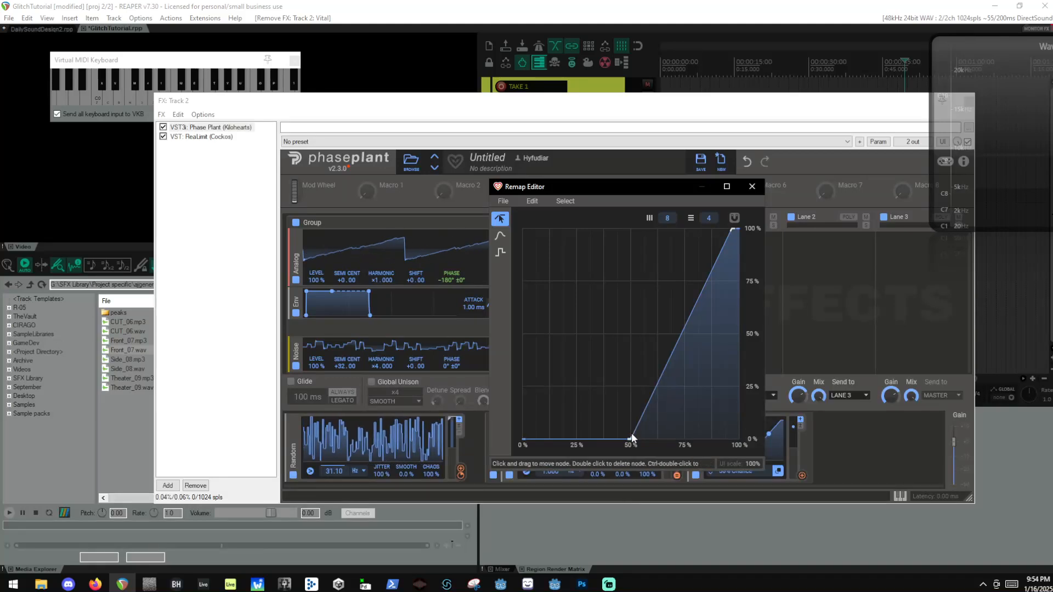
left_click_drag(631, 434, 813, 474)
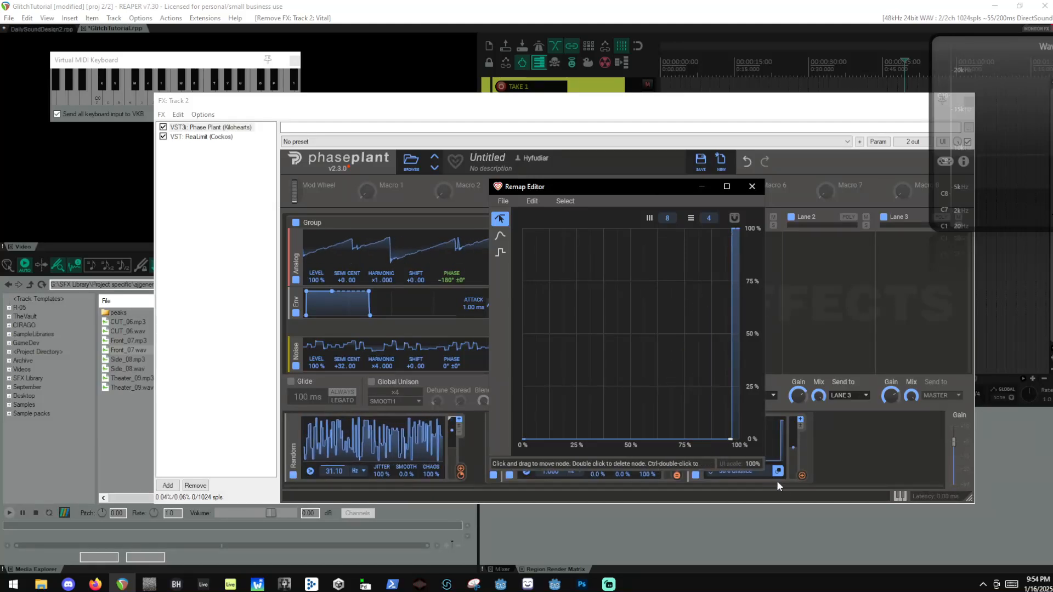
left_click_drag(731, 438, 634, 440)
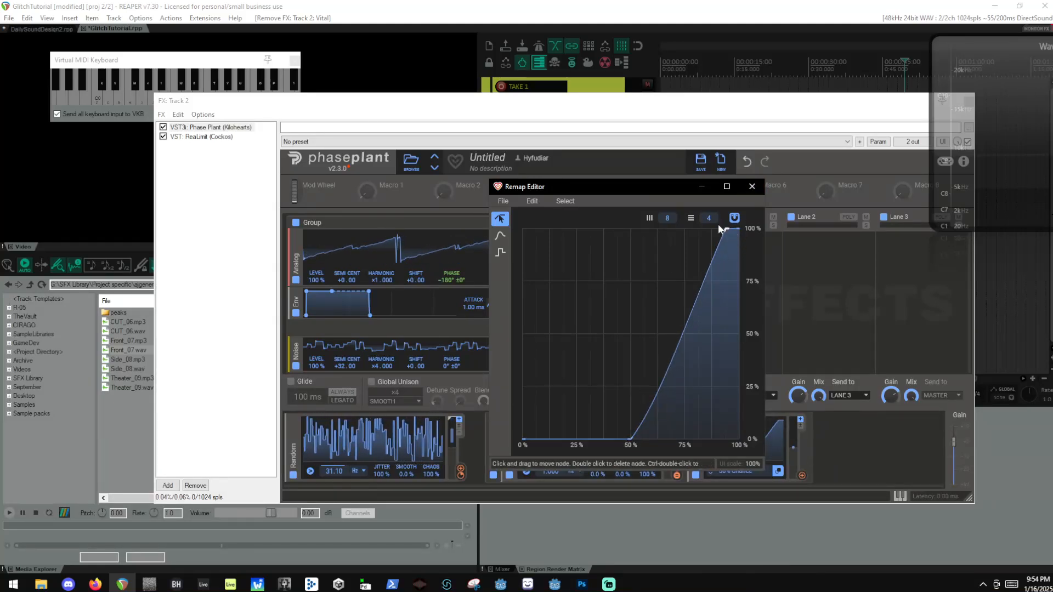
left_click_drag(720, 228, 631, 228)
left_click(751, 187)
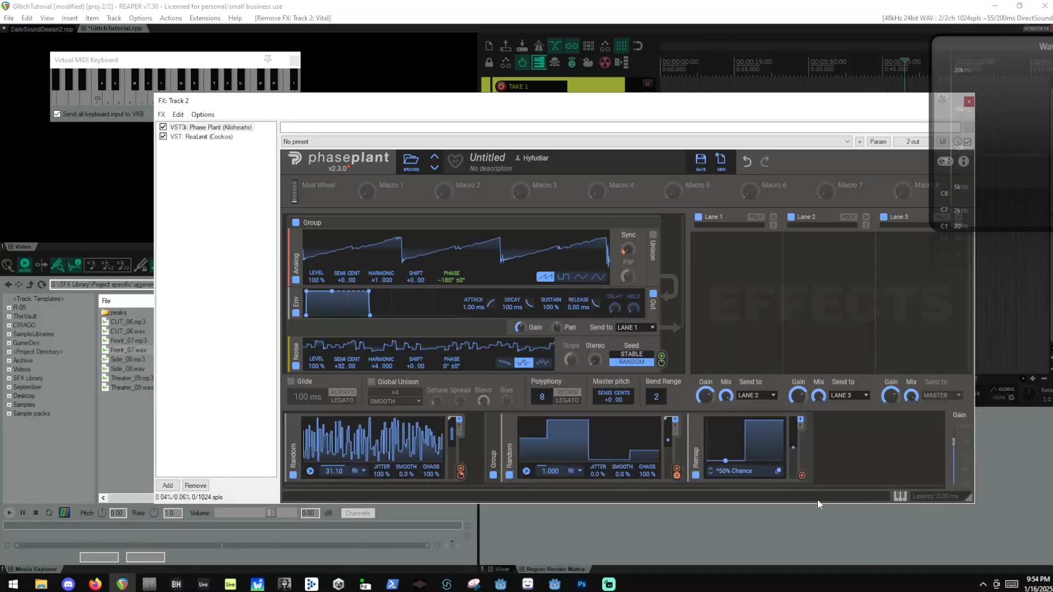
Modulate the analog oscillator's Harmonic with the Remap output and adjust the modulation amount.
left_click(802, 475)
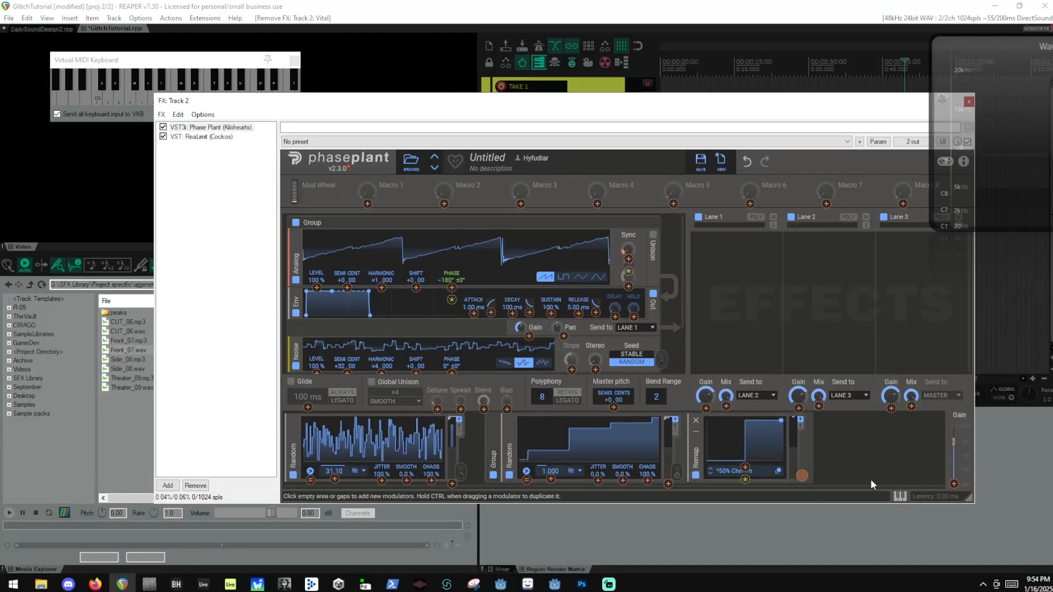
left_click(382, 288)
right_click(381, 290)
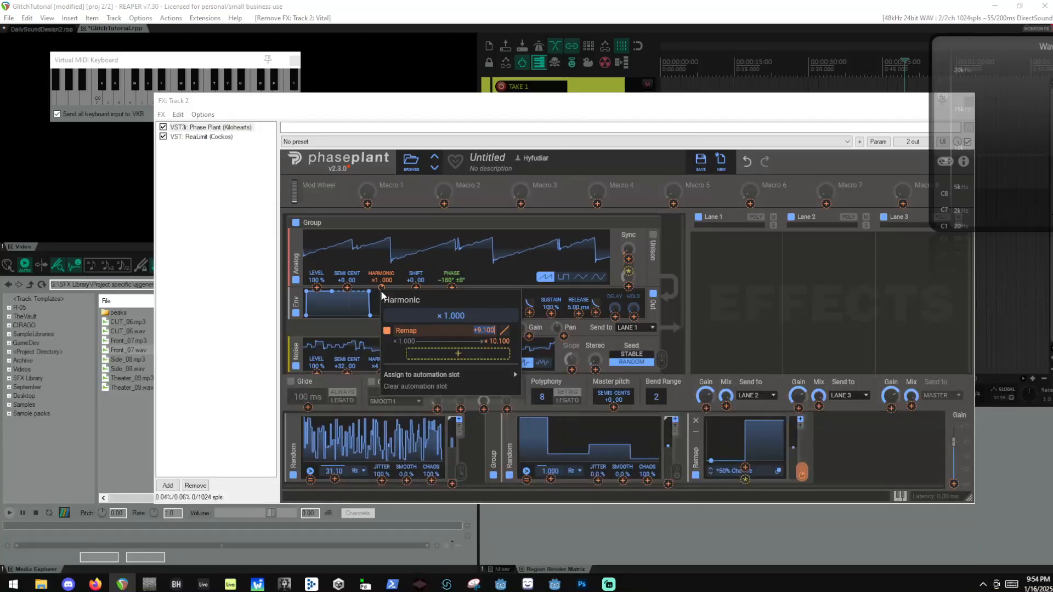
double_click(485, 330)
mouse_move(483, 330)
left_mouse_down()
mouse_move(482, 296)
mouse_move(483, 311)
left_mouse_up()
left_click(753, 284)
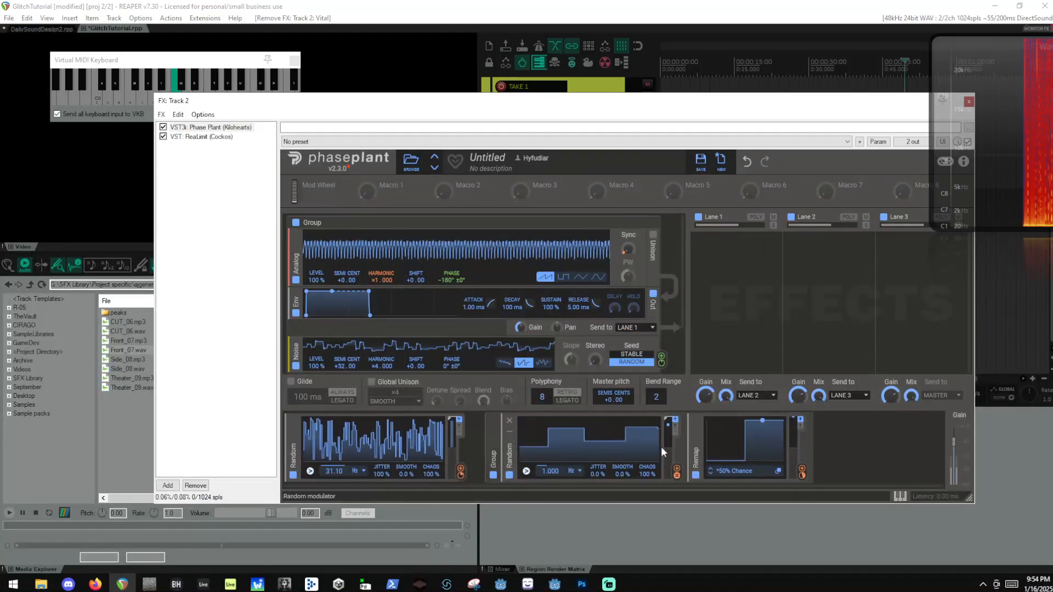
Raise the grouped Random modulator's rate to 49.01 Hz while playing a note.
key("a")
left_click_drag(550, 471, 550, 425)
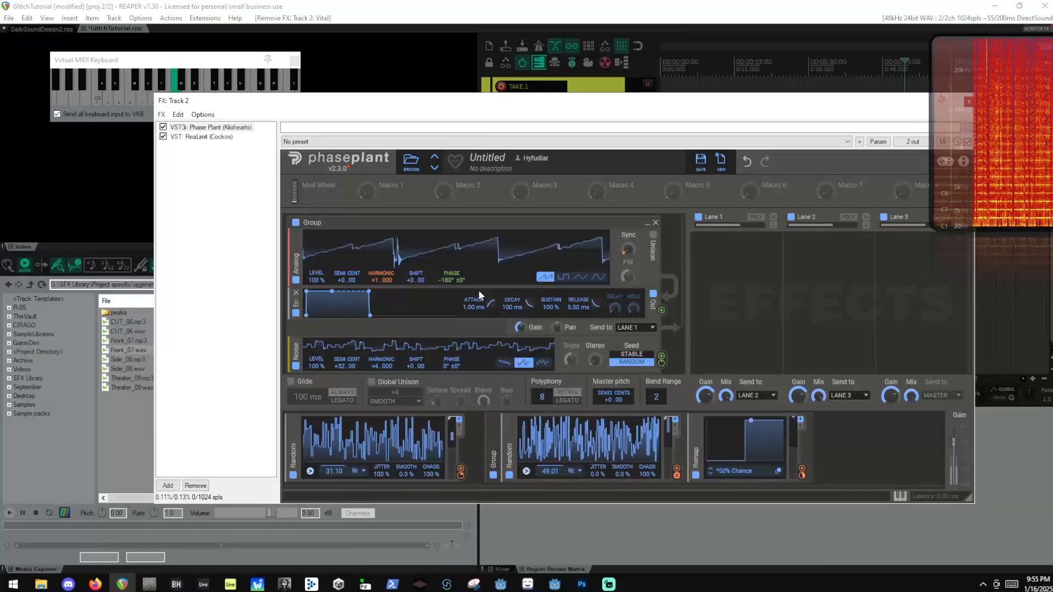
Insert a Nonlinear Filter between the analog oscillator and its envelope, using the high-pass shape and Metallic mode.
left_click(455, 286)
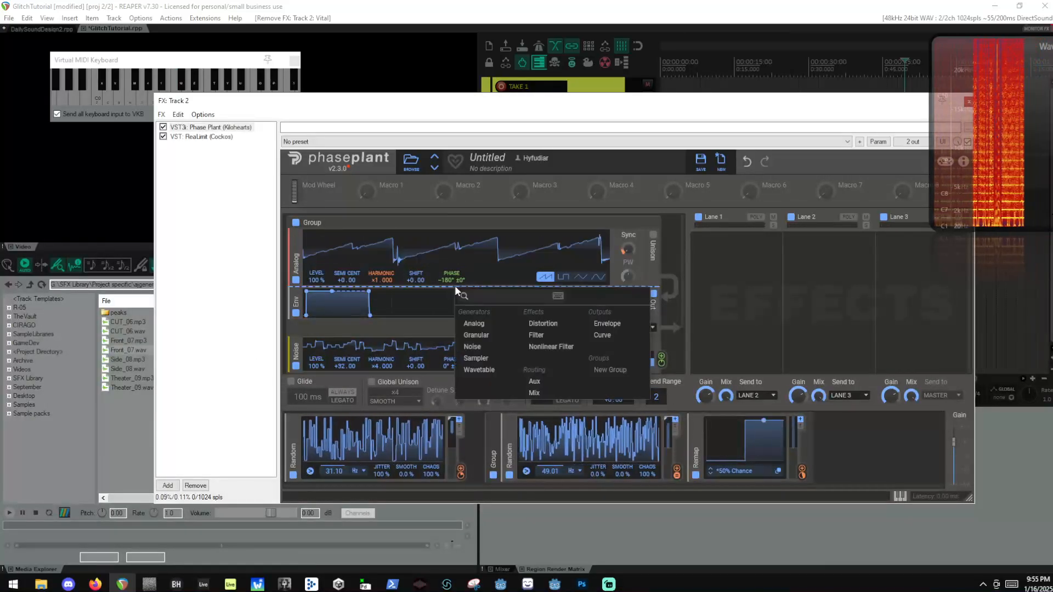
left_click(550, 346)
left_click(535, 323)
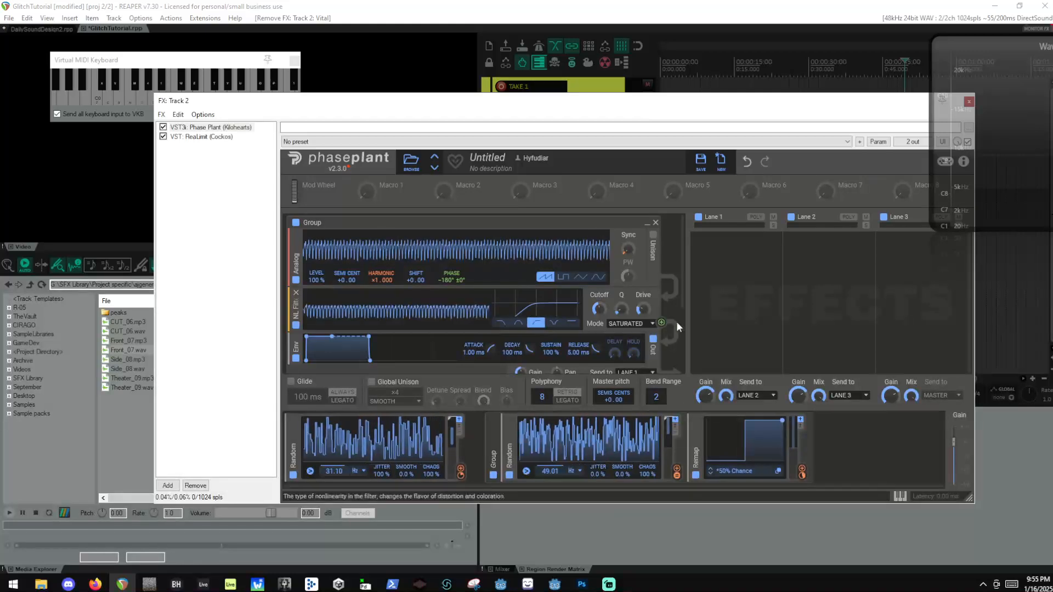
left_click(620, 325)
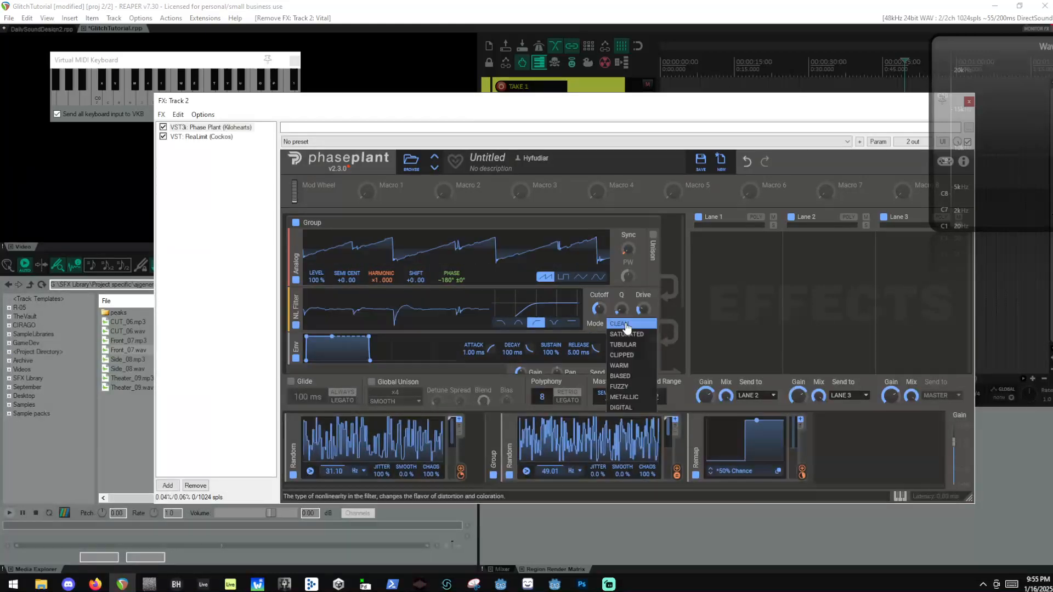
left_click(625, 399)
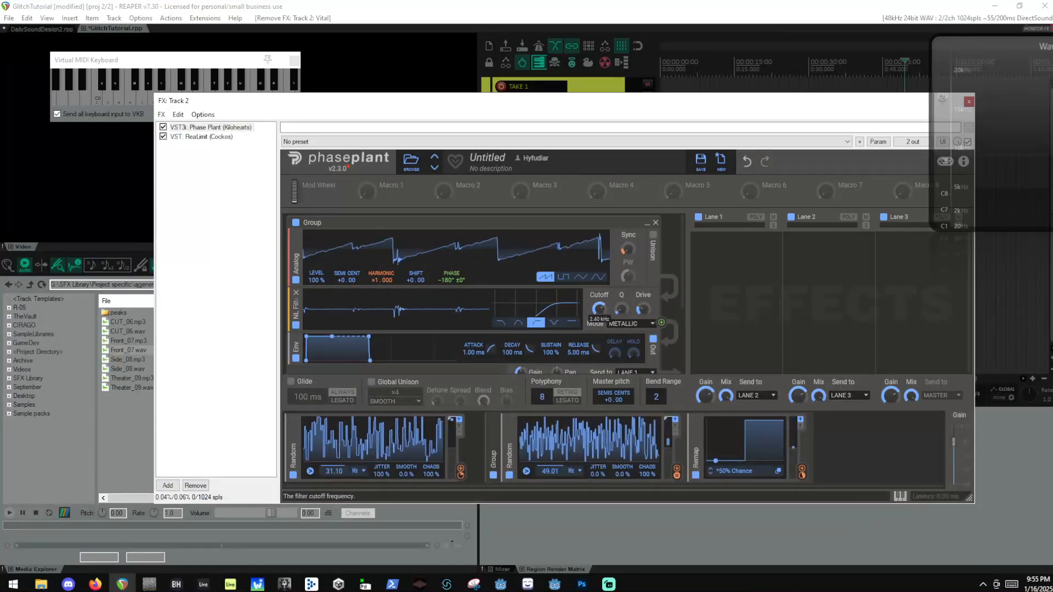
Raise the nonlinear filter's Q and play notes to audition the resonant sound.
left_click_drag(626, 310, 626, 258)
right_click(626, 310)
left_click(764, 300)
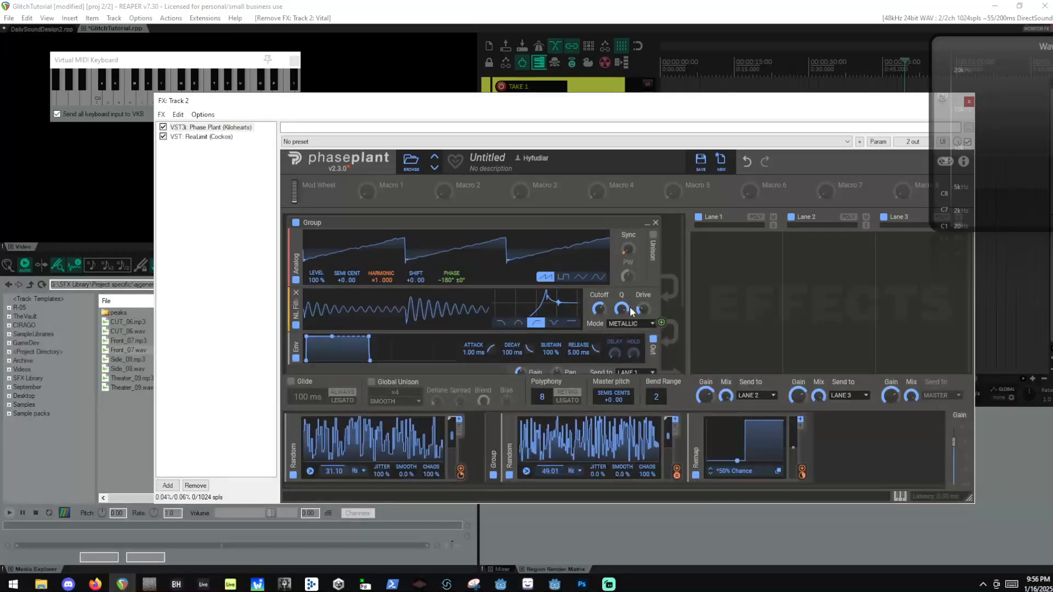
key("a")
left_click_drag(637, 314, 599, 318)
key("a")
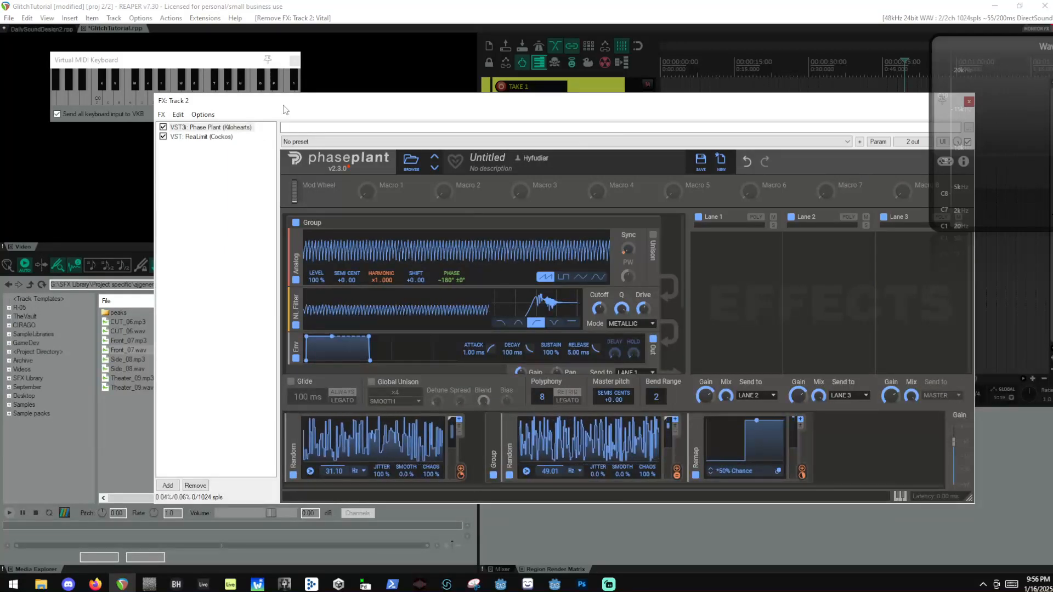
Preview Side_08.mp3 in the Media Explorer, moving the effects window out of the way and back.
left_click_drag(284, 105, 387, 91)
left_click(129, 360)
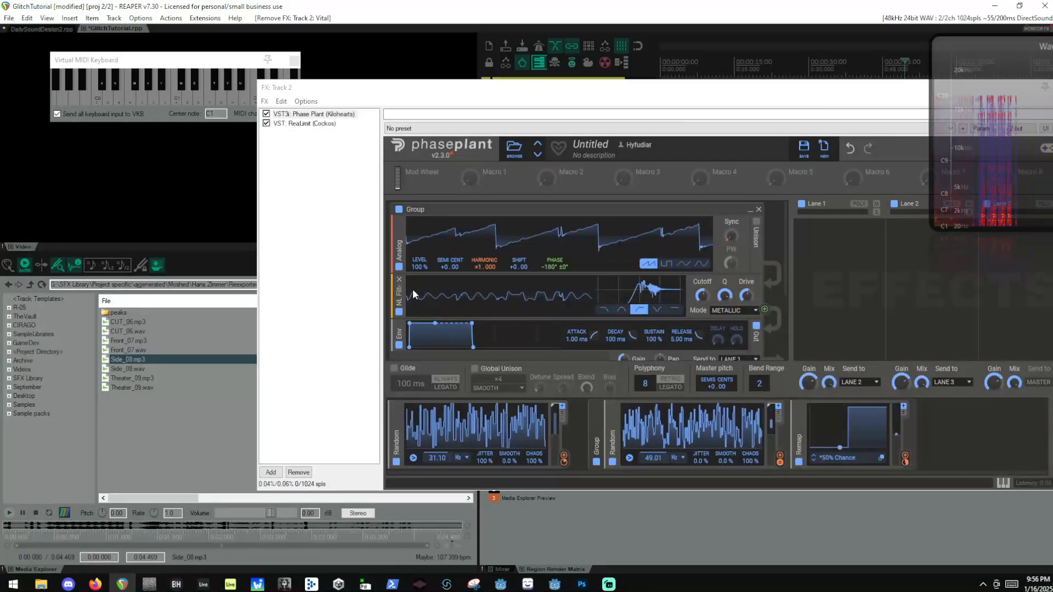
left_click_drag(395, 89, 285, 83)
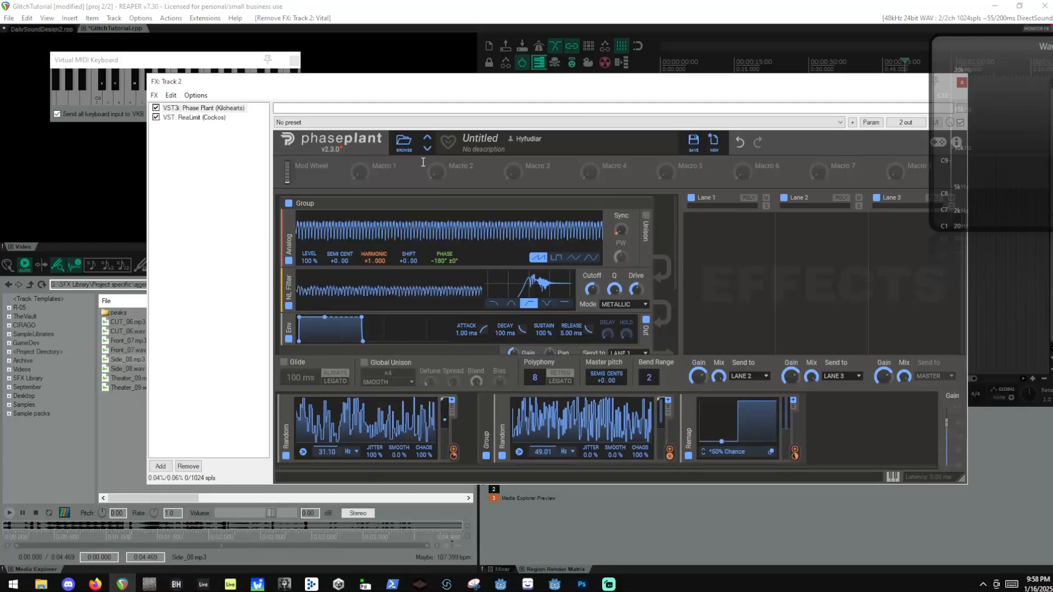
left_click_drag(583, 79, 568, 71)
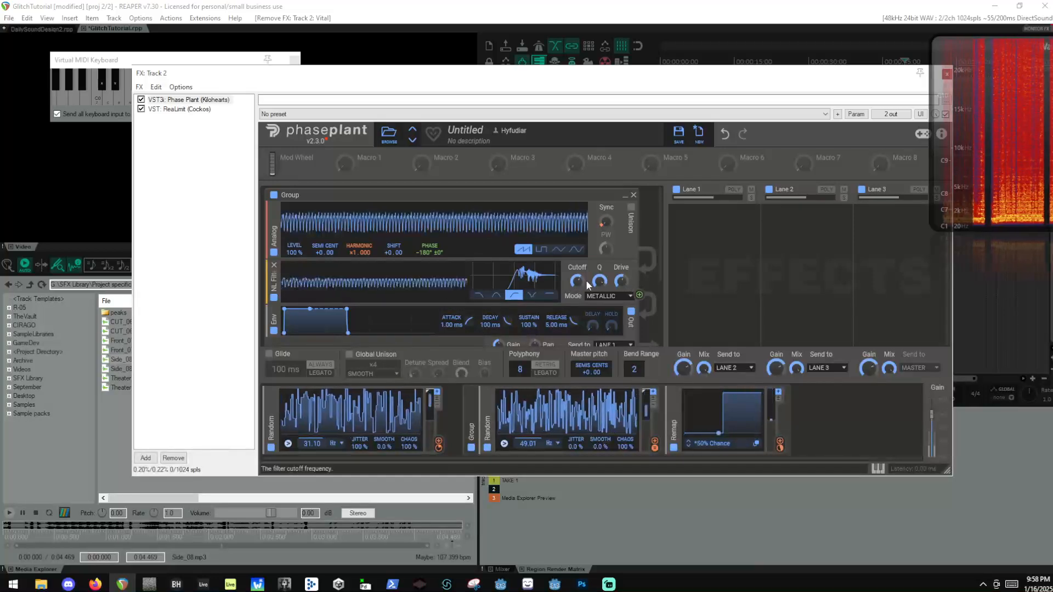
Adjust the nonlinear filter's cutoff frequency while auditioning the glitch sound.
left_click_drag(578, 281, 578, 280)
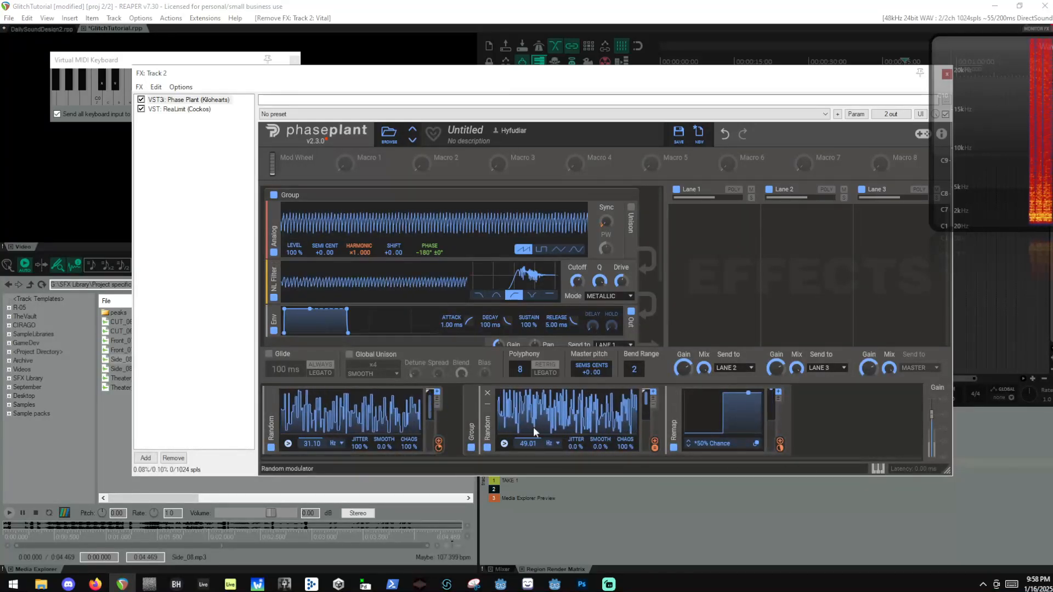
left_click_drag(576, 281, 577, 270)
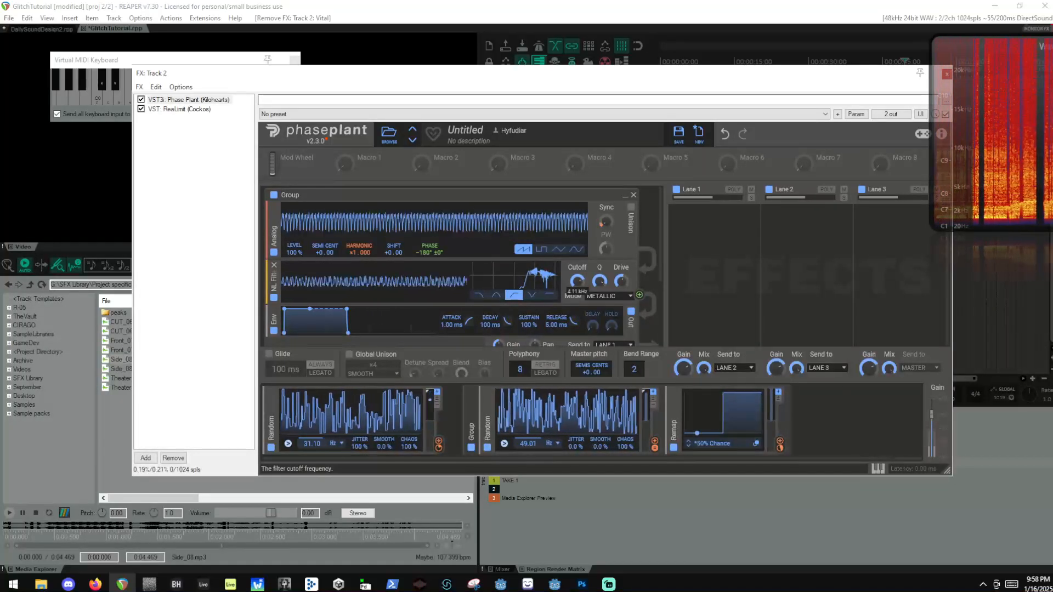
right_click(574, 280)
left_click(654, 317)
left_click_drag(577, 281, 577, 271)
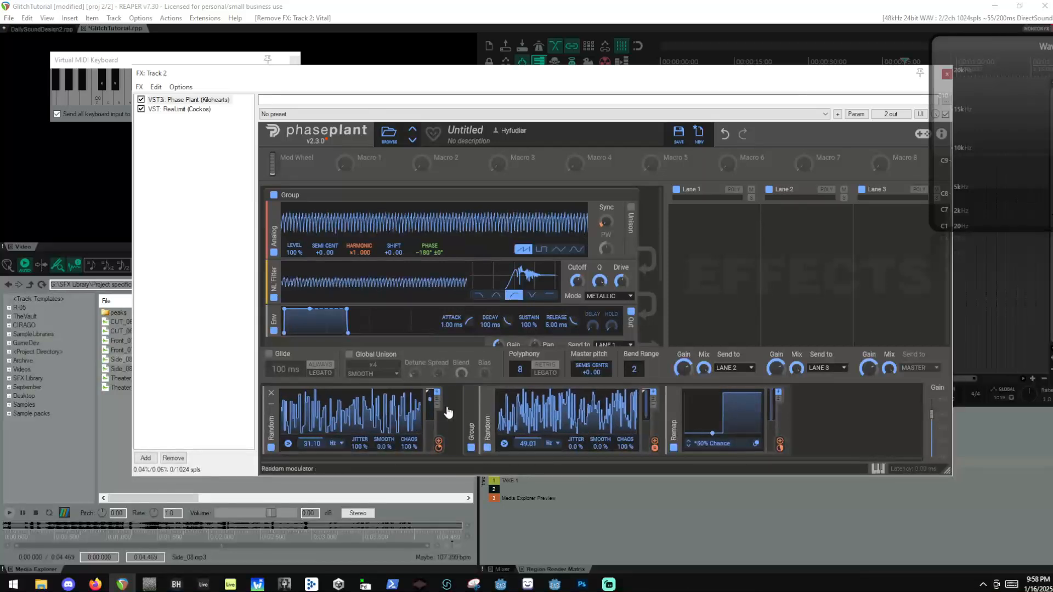
Duplicate the group holding the Random and Remap modulators and set the copied Random's rate to 17.81 Hz.
left_click_drag(576, 424, 844, 428)
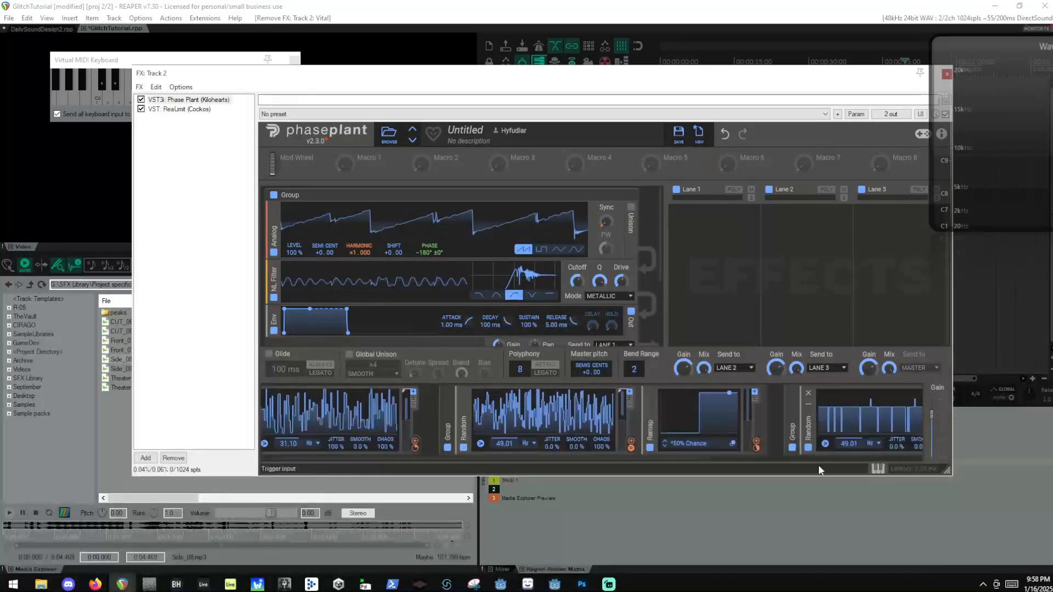
scroll(801, 447, "down", 5)
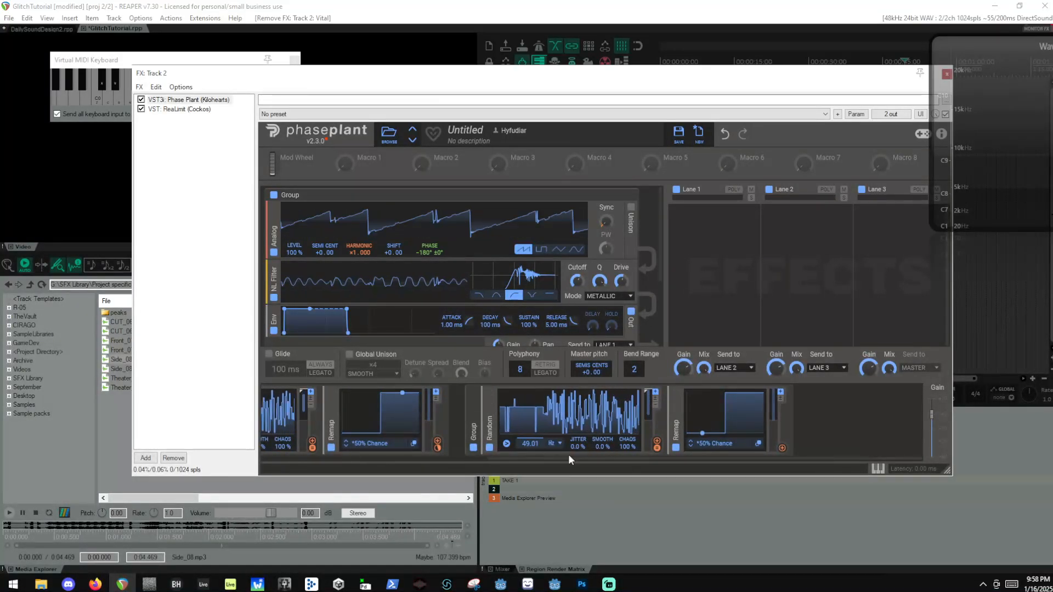
left_click_drag(530, 443, 530, 467)
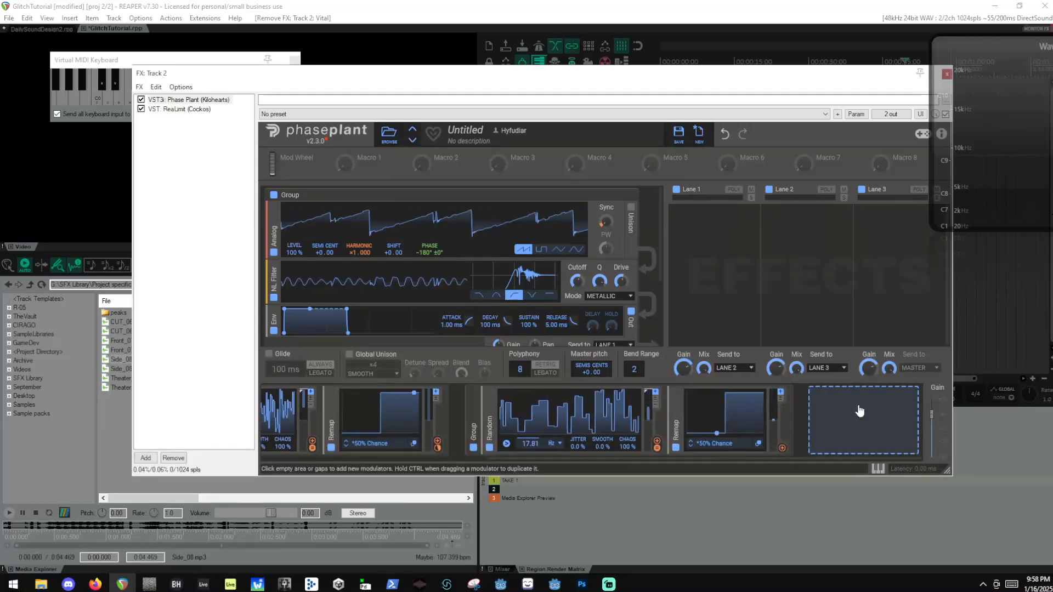
Reshape the copied Remap's curve on a 6 by 2 grid into steps rising to 50% at 33% and 100% at 67%.
left_click(758, 443)
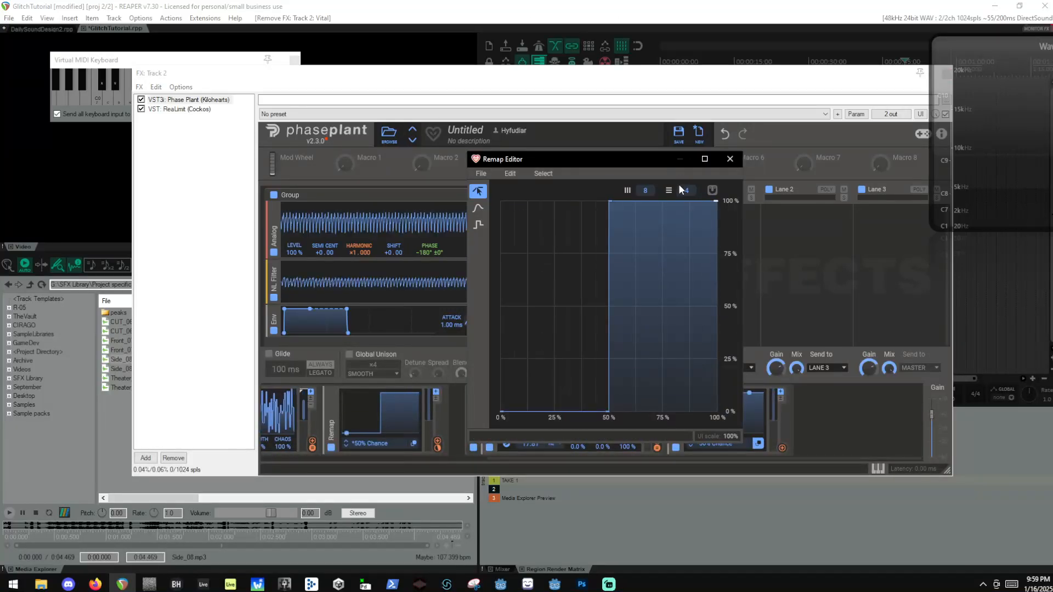
left_click_drag(650, 190, 650, 198)
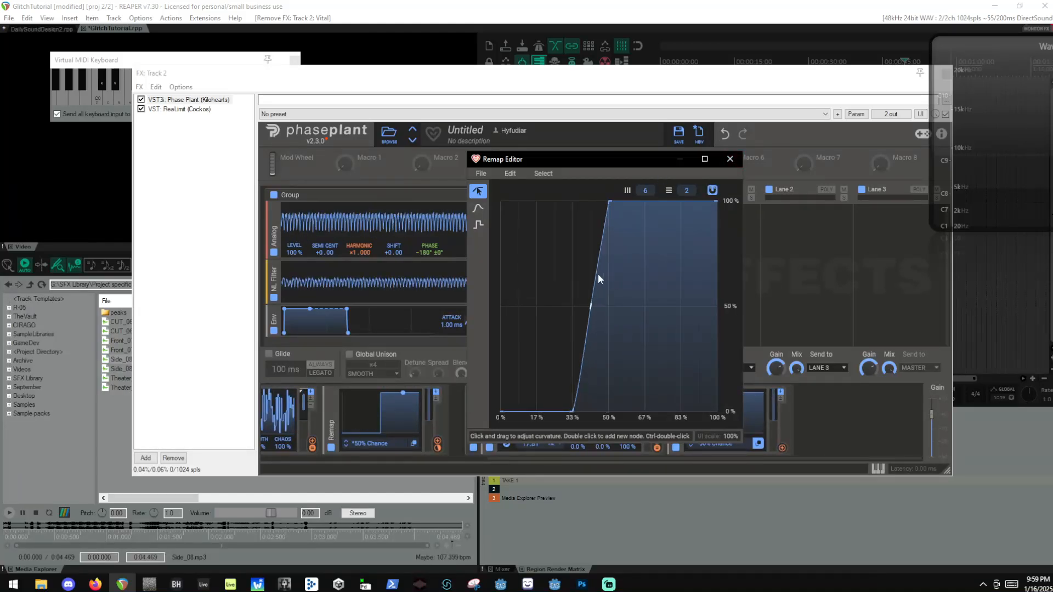
left_click_drag(604, 205, 659, 314)
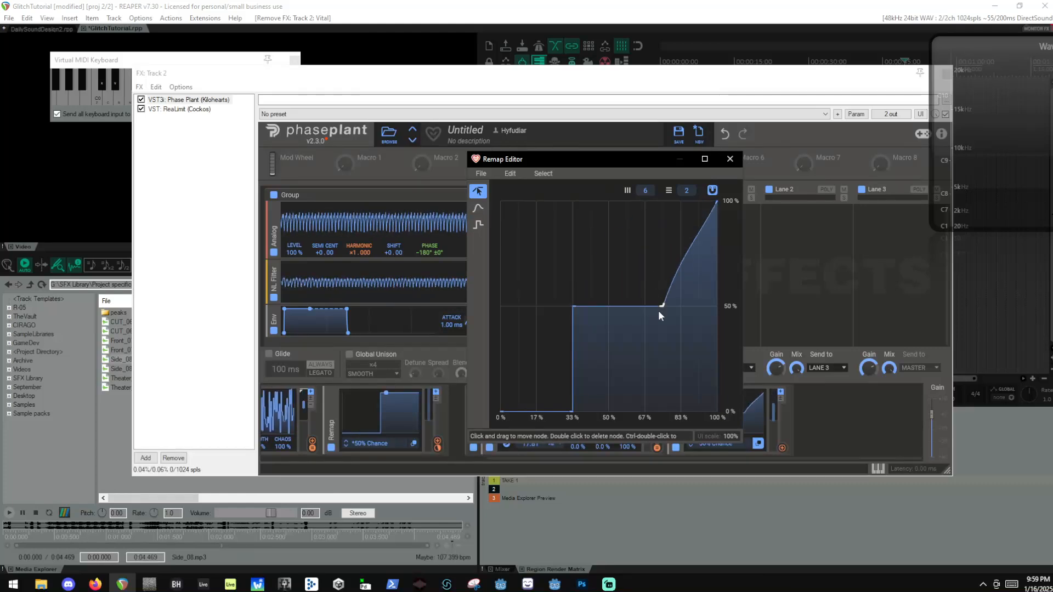
double_click(638, 208)
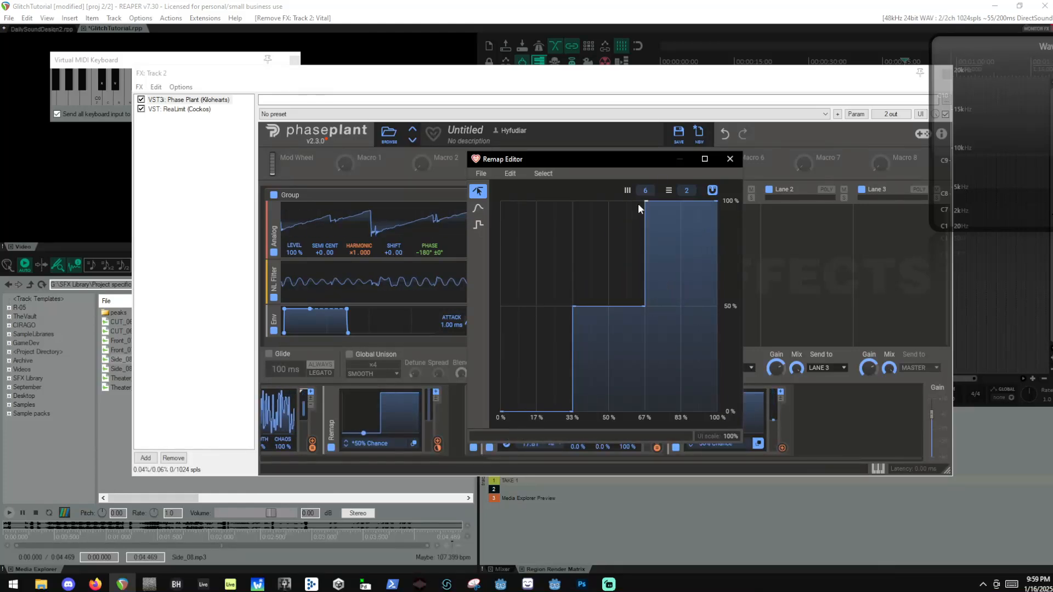
left_click(730, 158)
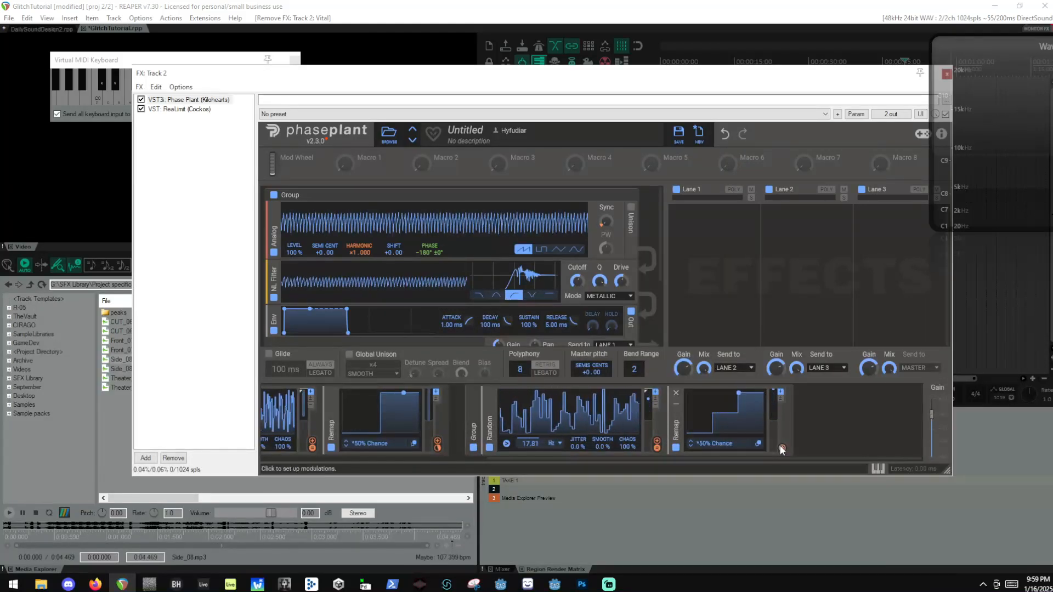
Assign the copied Remap modulator to the nonlinear filter's cutoff and play a note to audition it.
left_click_drag(781, 450, 577, 280)
key("z")
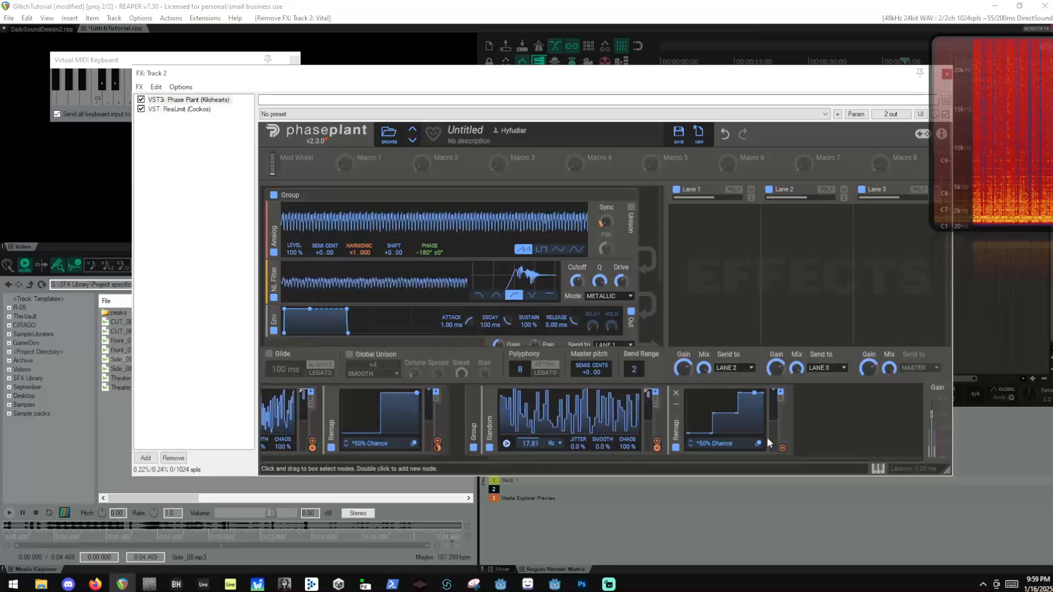
left_click_drag(781, 450, 577, 278)
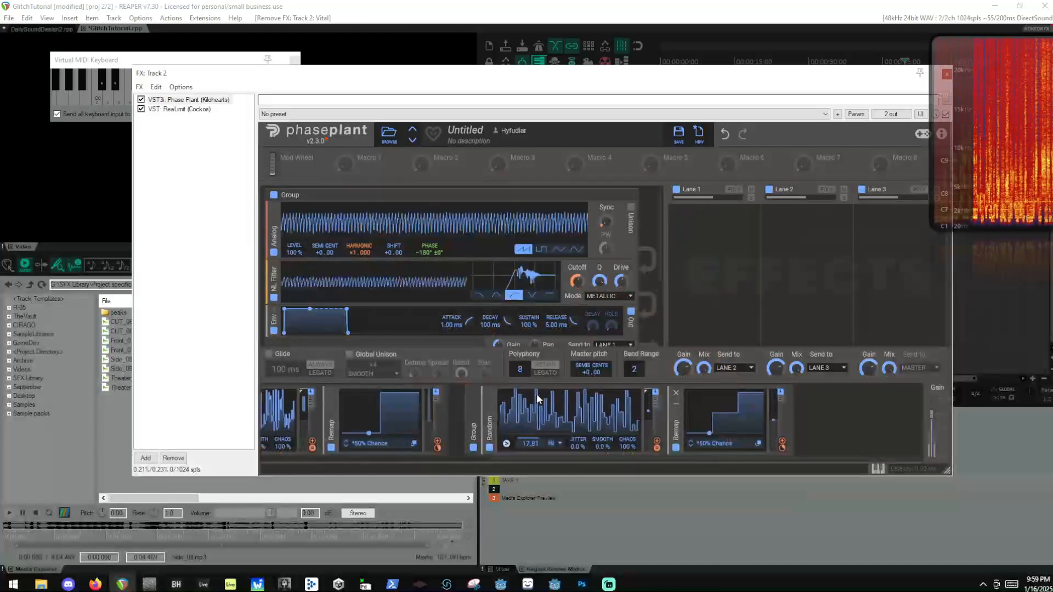
Lower the copied Random modulator's rate to 9.622 Hz while auditioning the sound.
left_click_drag(530, 443, 530, 464)
right_click(537, 440)
type("999999999999999999")
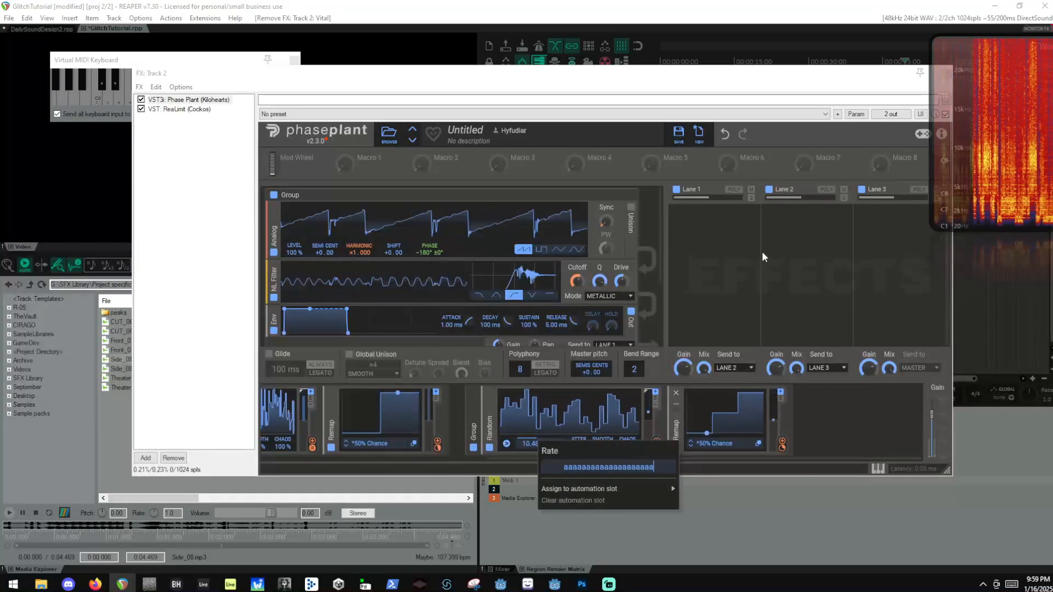
key("Return")
mouse_move(534, 448)
left_mouse_down()
mouse_move(534, 471)
mouse_move(529, 440)
left_mouse_up()
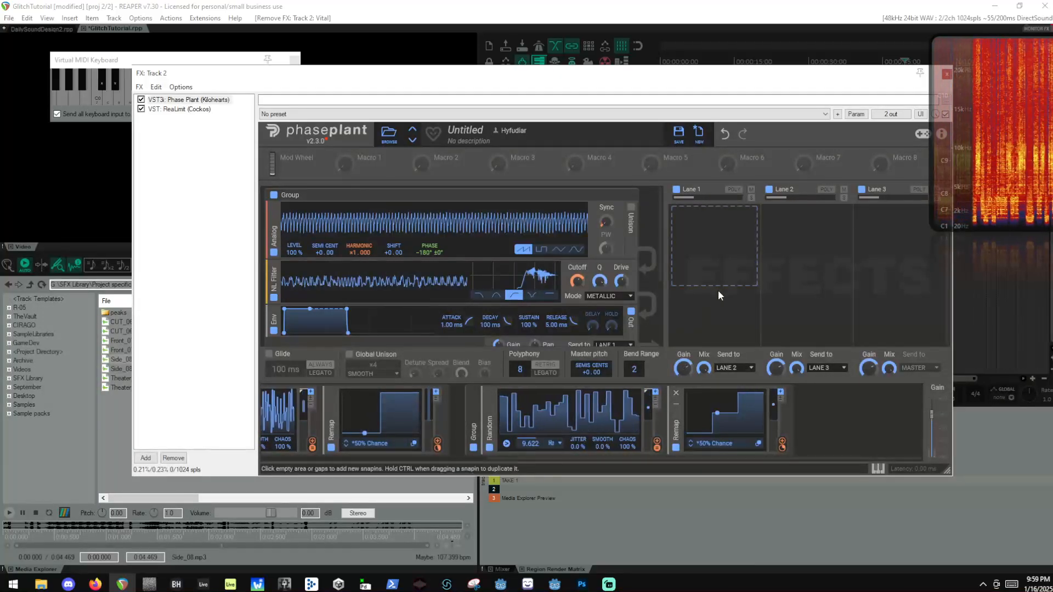
Add a Snap Heap effect to Lane 1, open its editor and bring up the effect choices for Serial Bus 1.
left_click(722, 247)
left_click(906, 386)
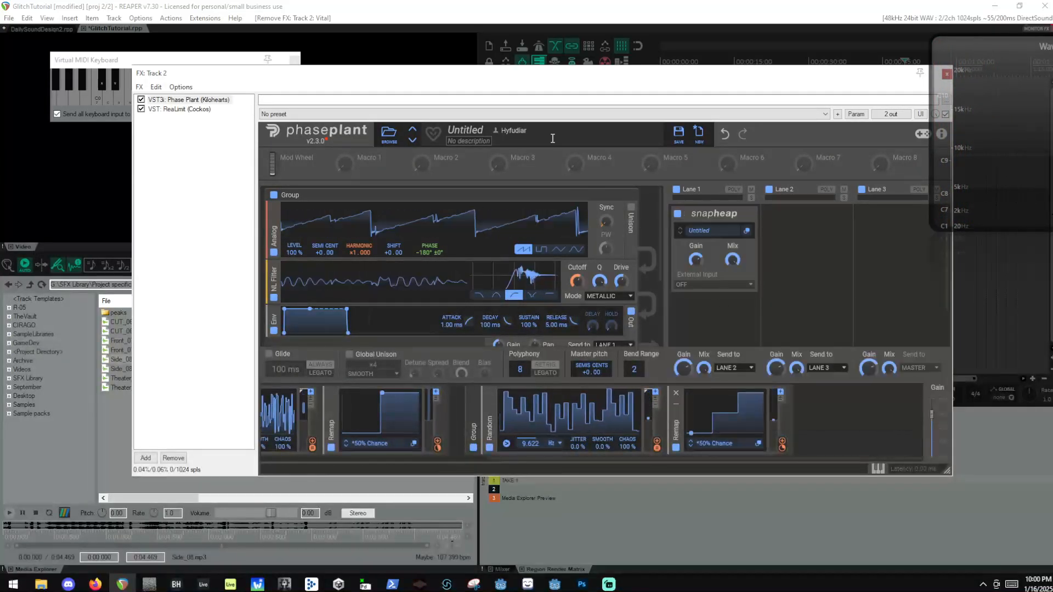
left_click(747, 230)
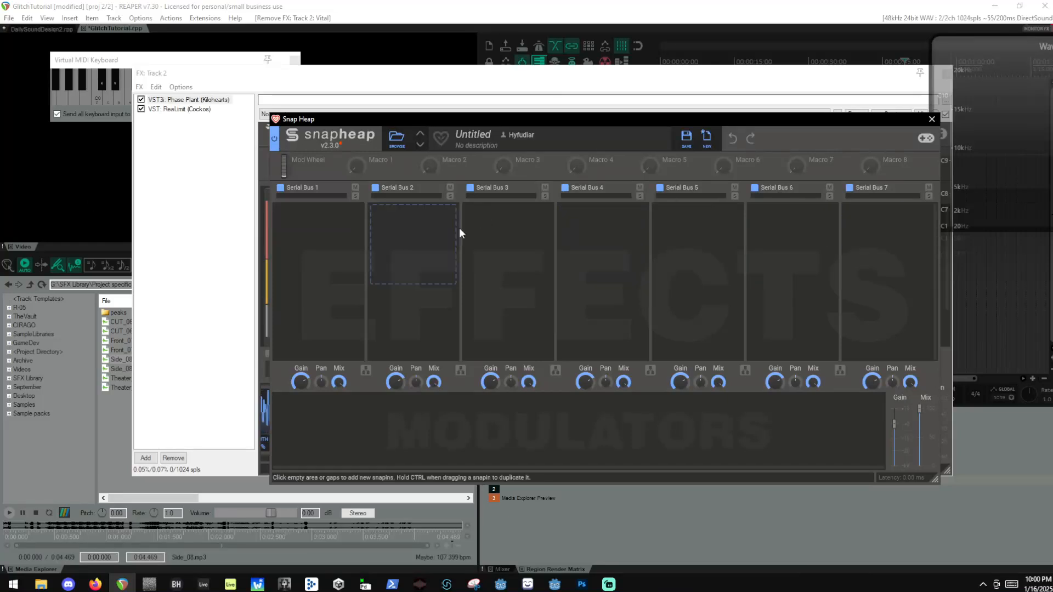
left_click(318, 268)
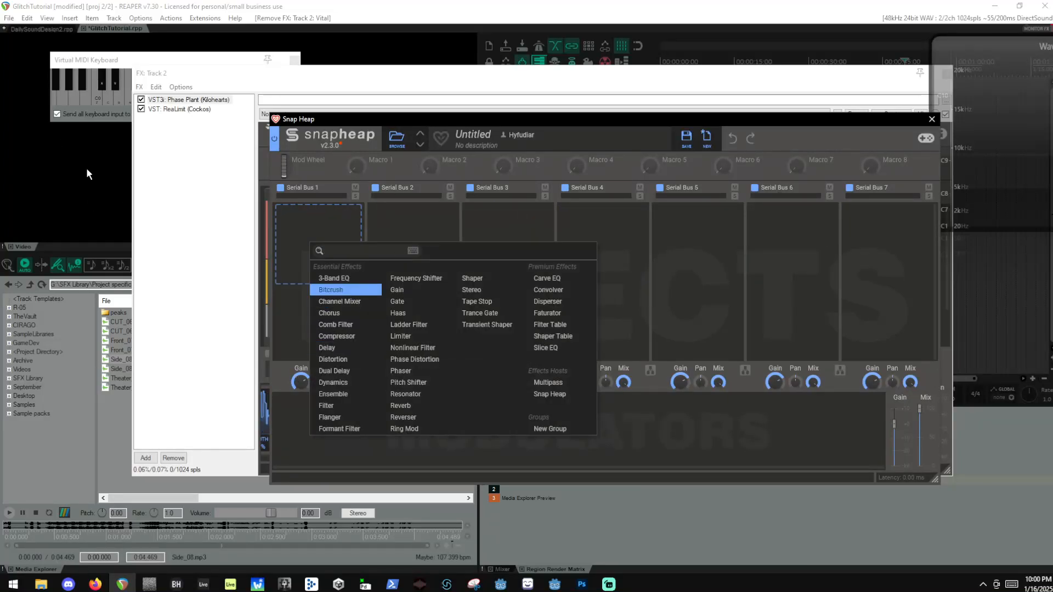
Search for "fract" to add the airwindows Fracture to Track 2, move the Snap Heap window aside and remove Fracture again.
double_click(222, 179)
left_click_drag(418, 120, 645, 117)
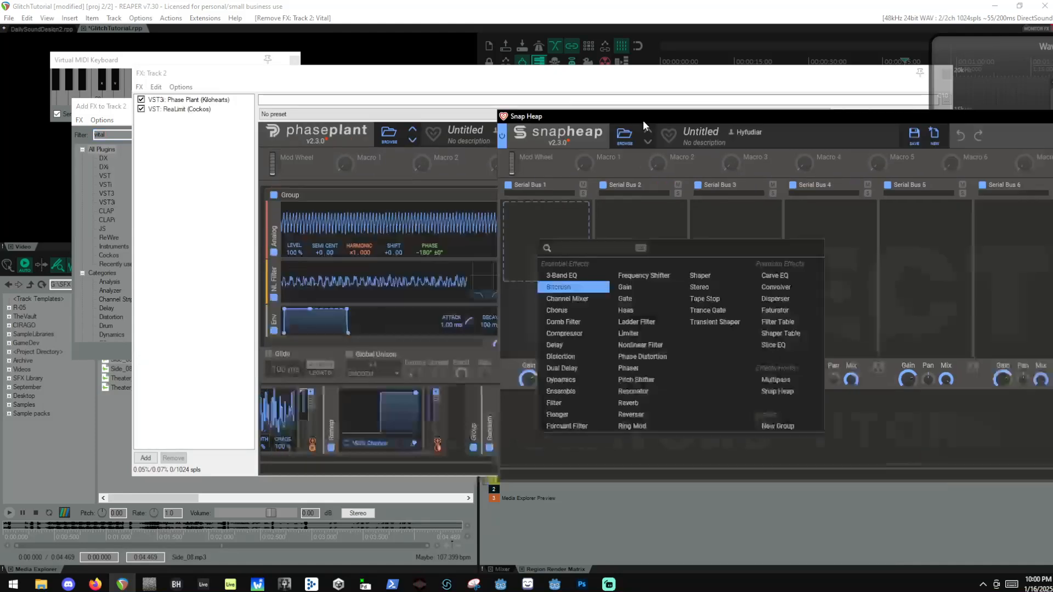
left_click(170, 129)
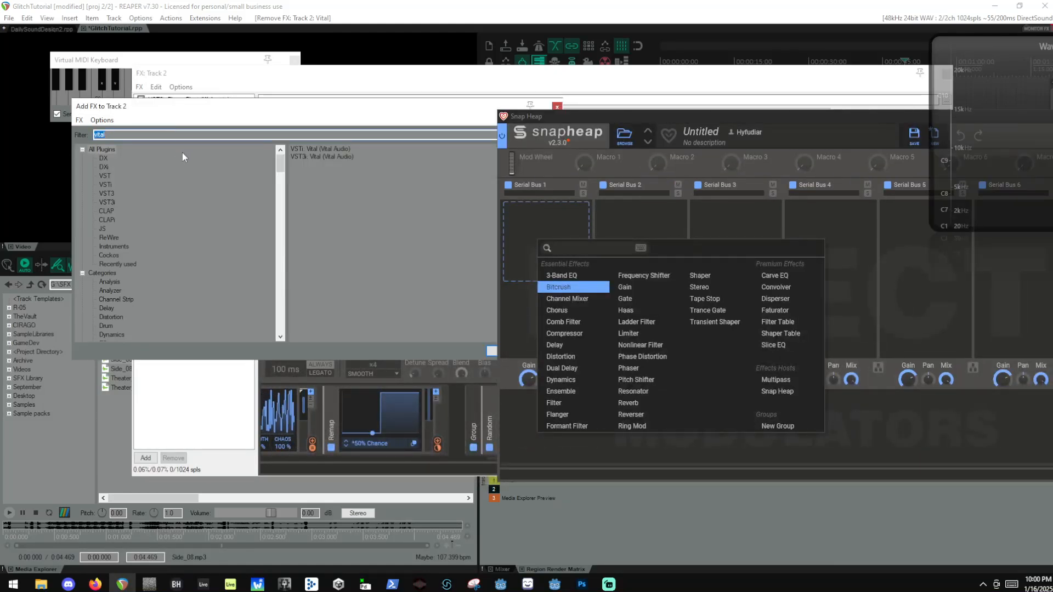
type("rAC")
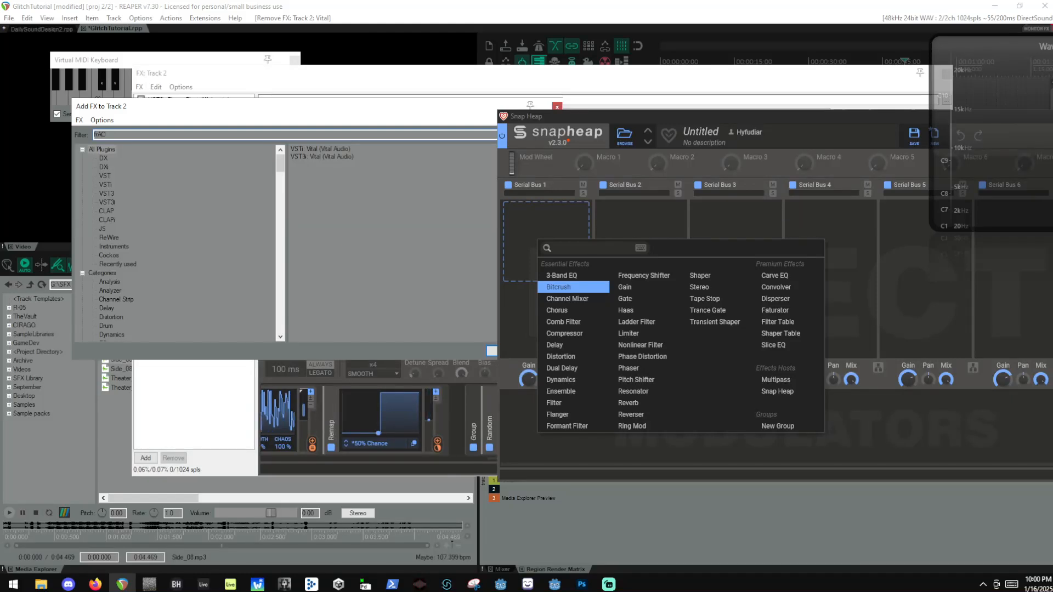
type("act")
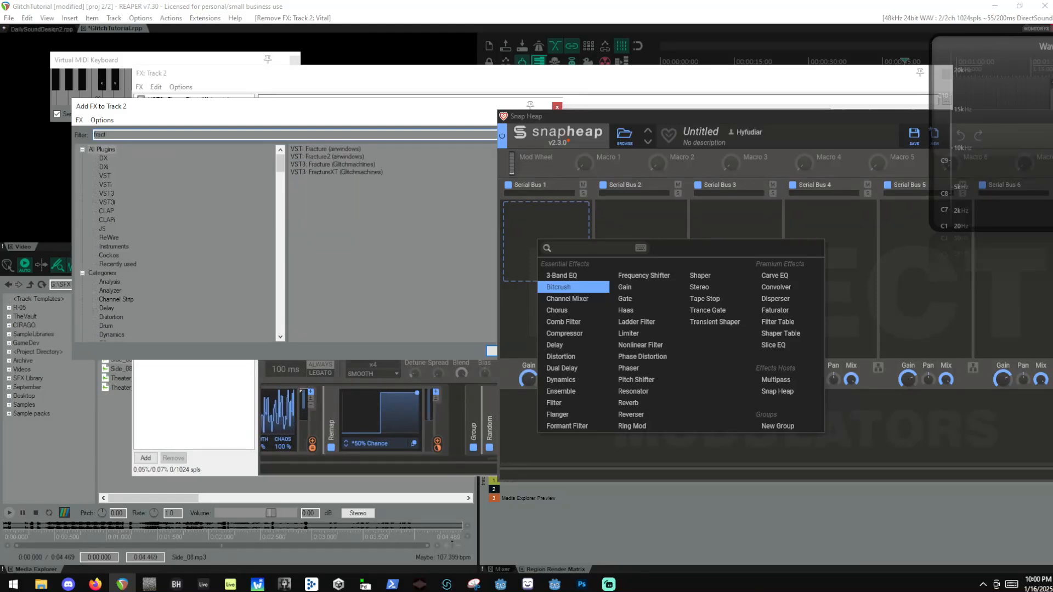
key("Return")
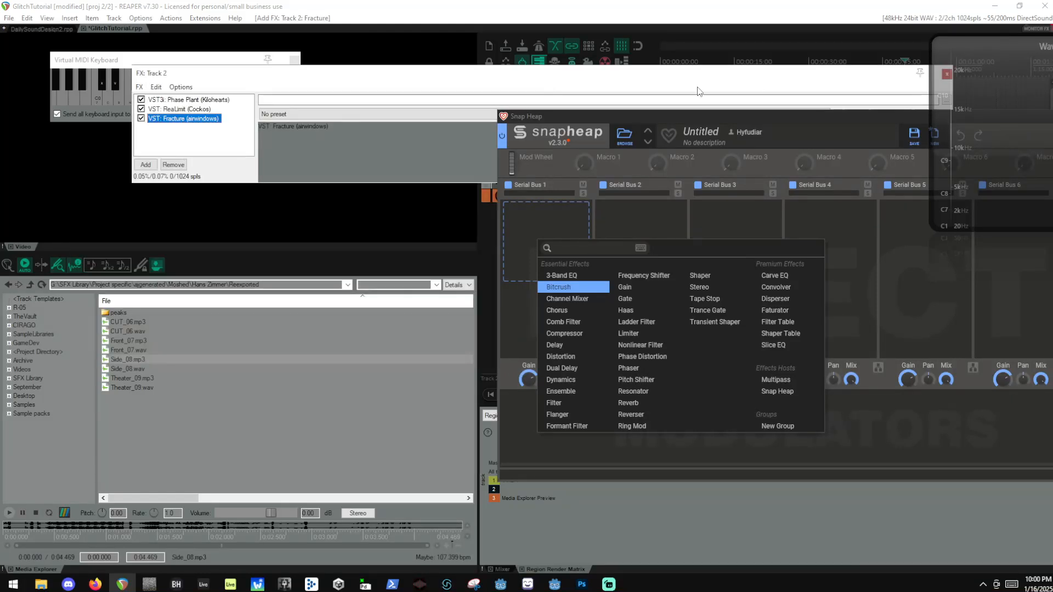
left_click_drag(620, 119, 745, 244)
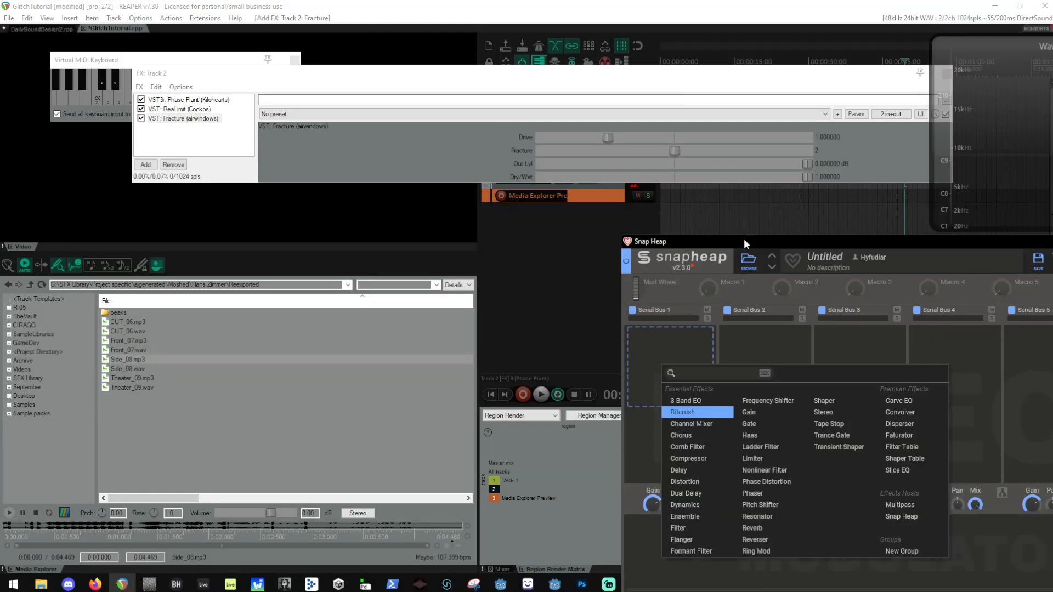
key("Delete")
Add the Glitchmachines Fracture to Track 2, bypass it and add the airwindows Fracture after it.
double_click(196, 129)
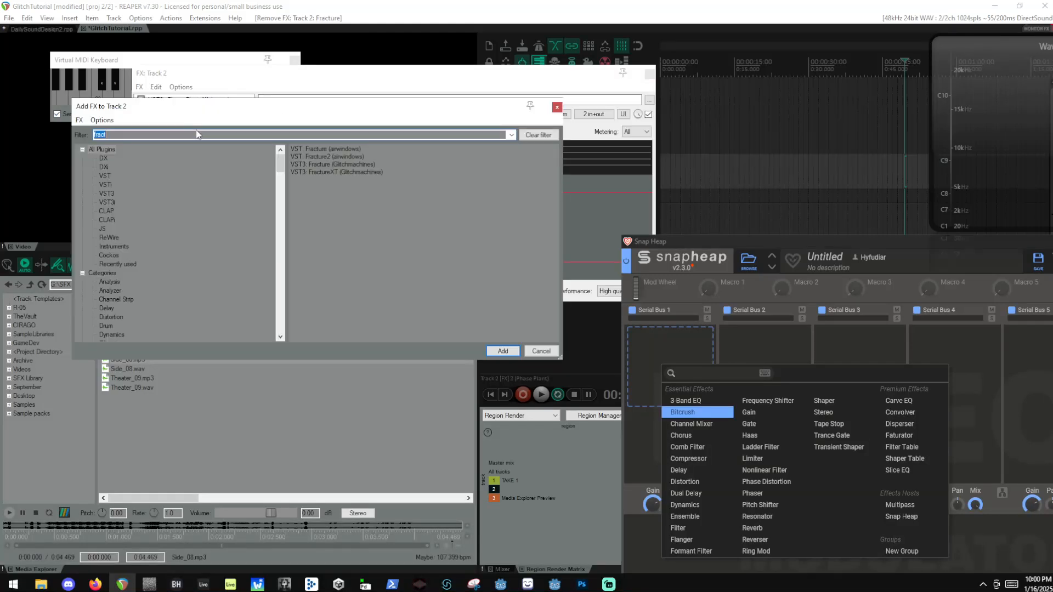
double_click(341, 163)
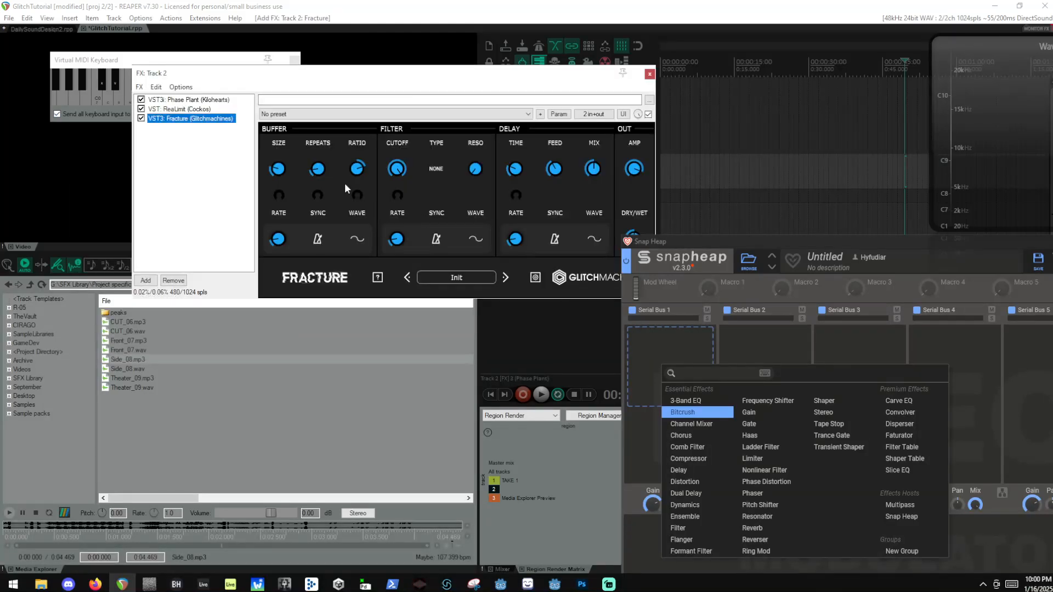
right_click(225, 162)
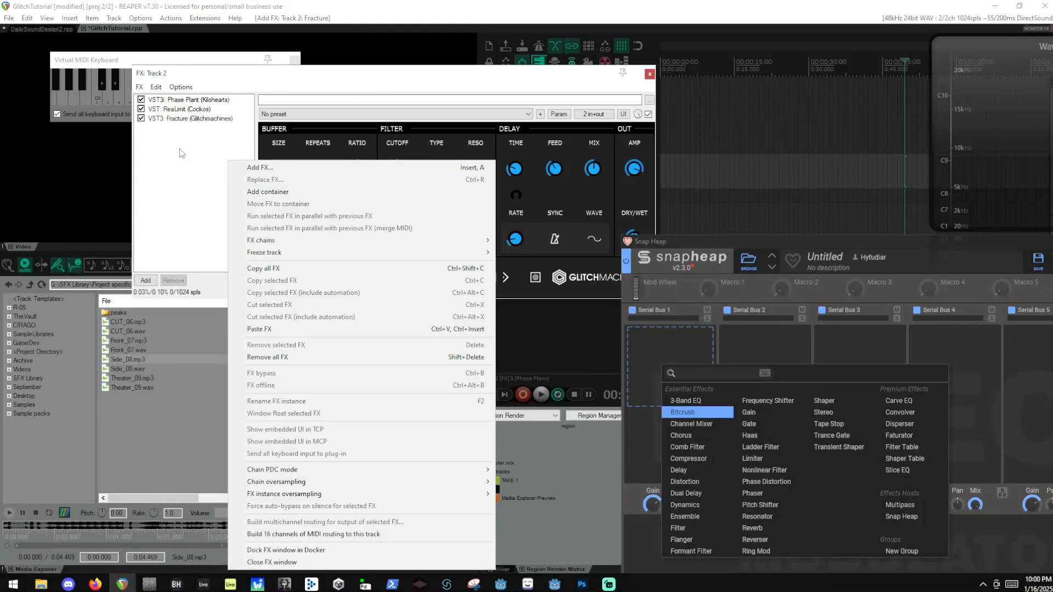
double_click(179, 148)
double_click(340, 150)
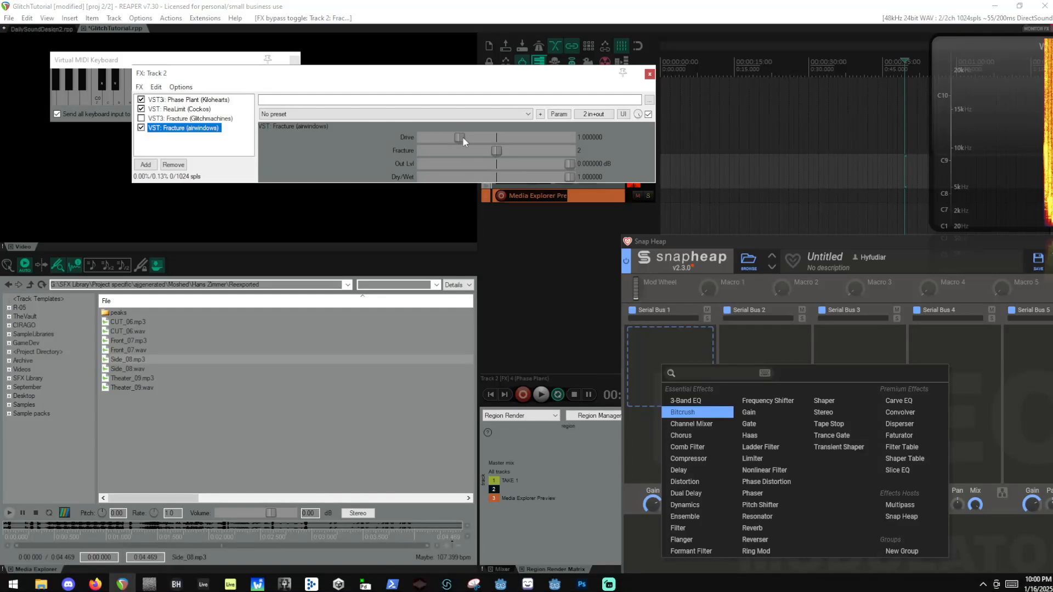
Try the airwindows Fracture on the sound with Fracture at 3, Drive at 1.44, and Fracture back at 2.
left_click_drag(501, 147, 574, 146)
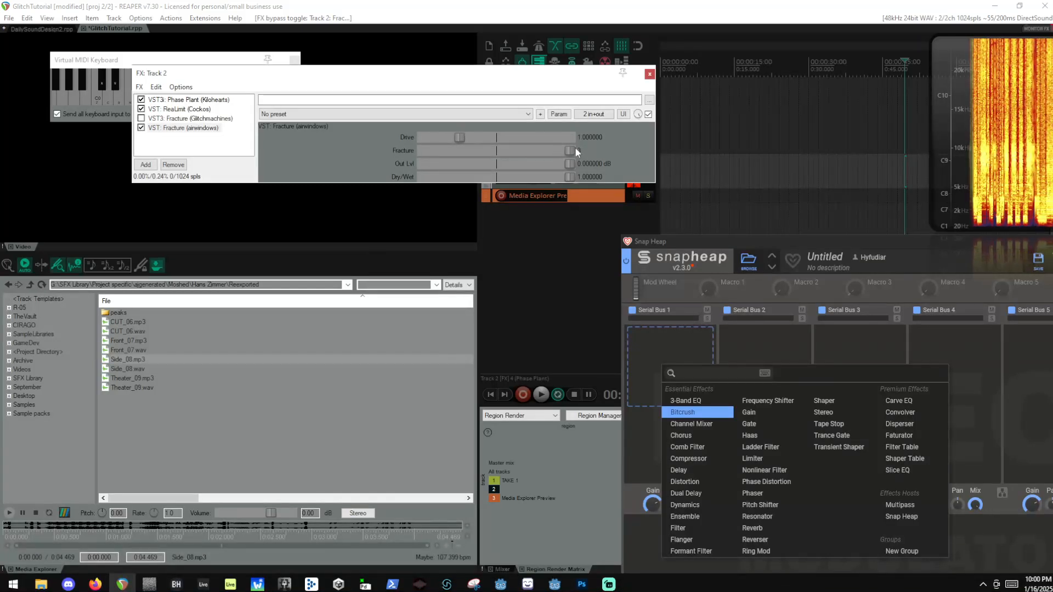
mouse_move(461, 137)
left_mouse_down()
mouse_move(509, 137)
mouse_move(476, 137)
left_mouse_up()
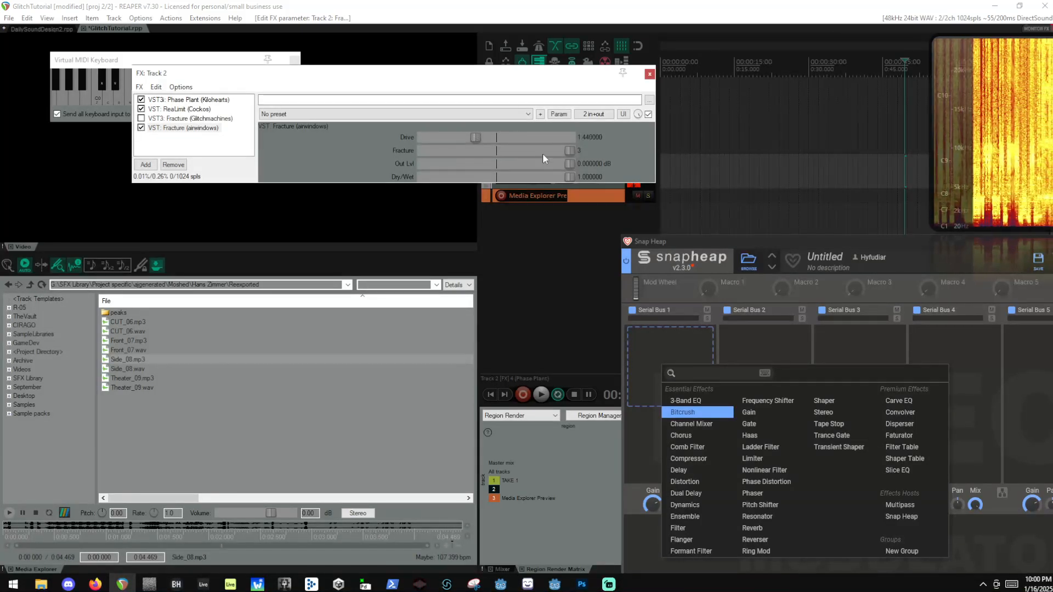
left_click_drag(569, 151, 503, 151)
Remove both Fracture effects from Track 2 and show Phase Plant again.
left_click(184, 130)
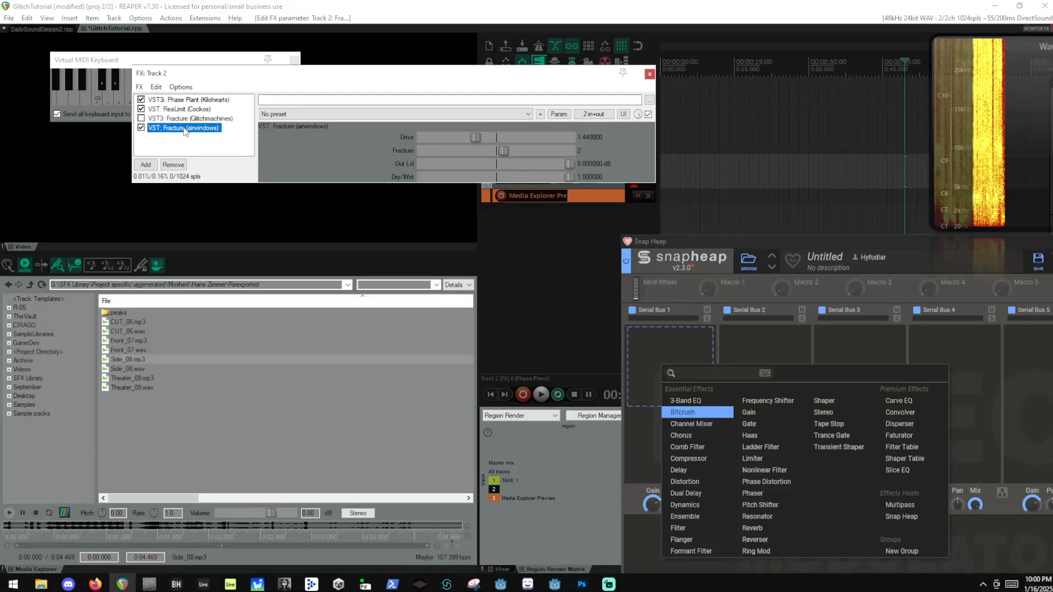
key("Delete")
left_click(141, 119)
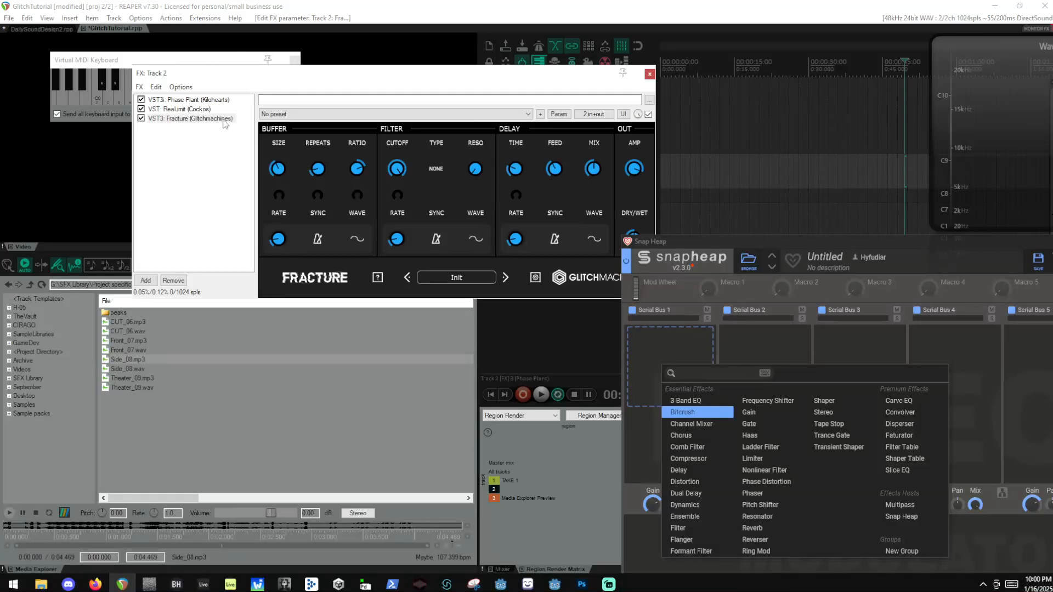
key("Delete")
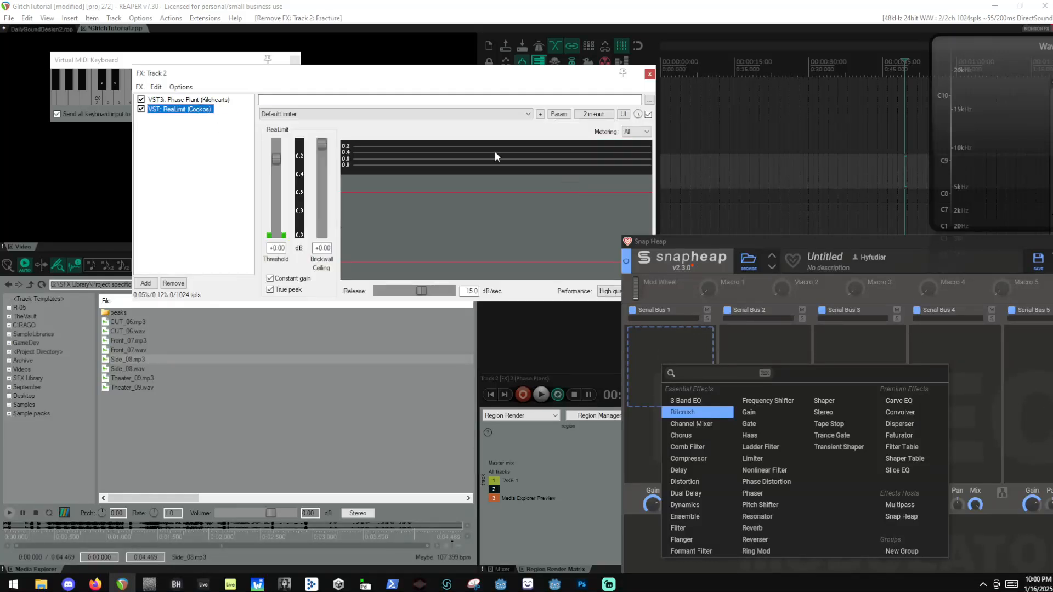
left_click(184, 101)
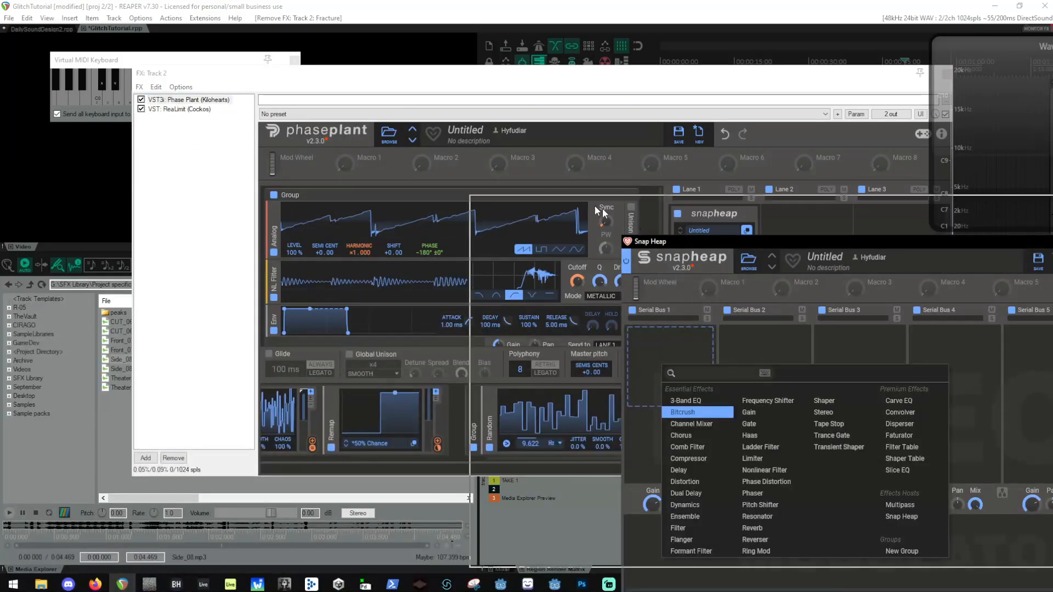
Bring the Snap Heap window back over Phase Plant and add a Gain and a Delay to Serial Bus 1.
left_click_drag(223, 105, 292, 104)
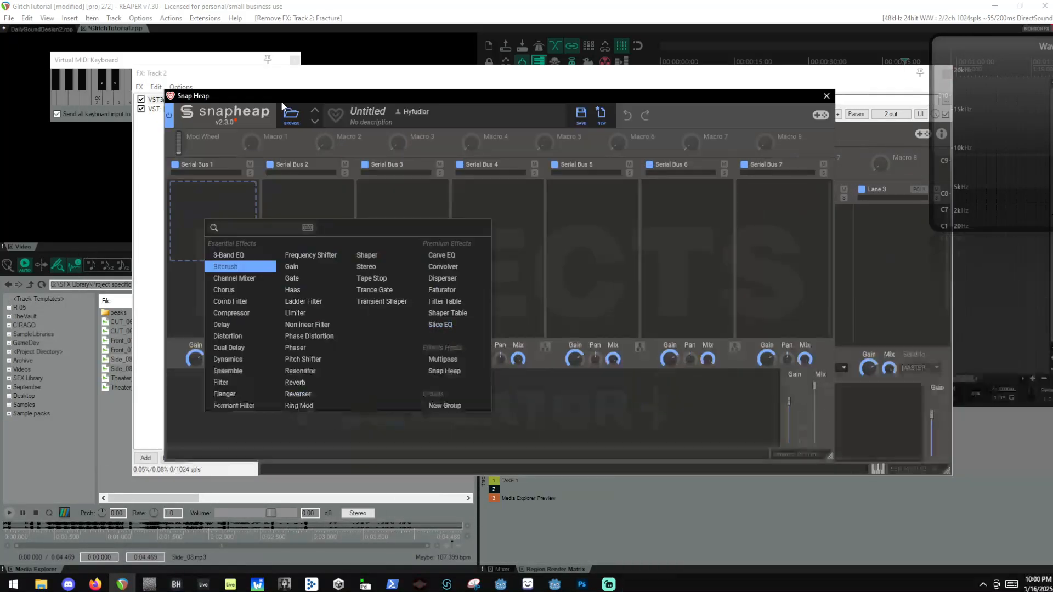
left_click(305, 268)
left_click(186, 277)
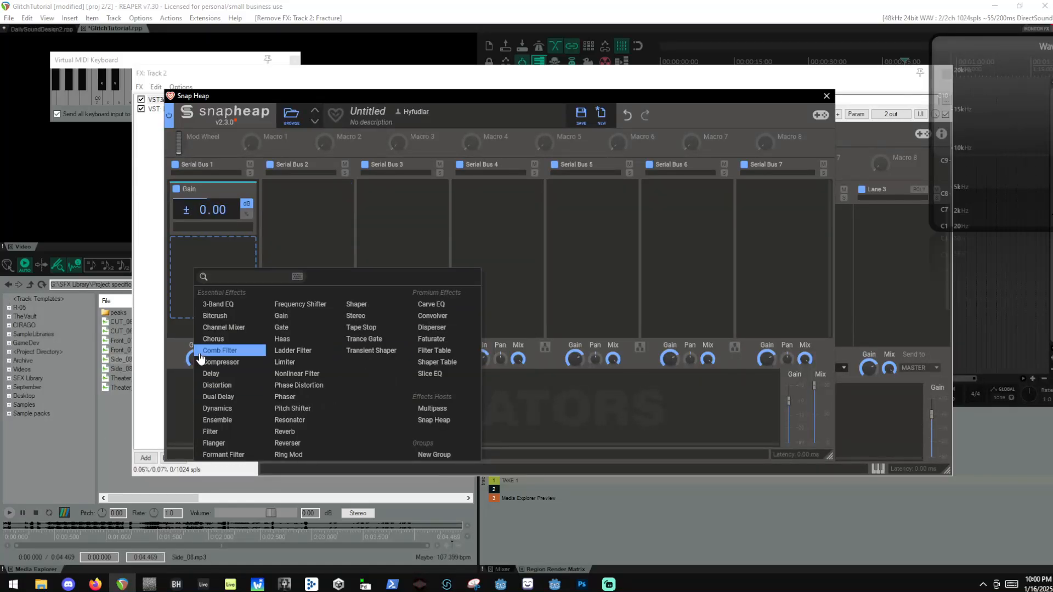
left_click(211, 375)
Copy Phase Plant's Random and Remap modulator group into Snap Heap and set the copied Random's rate to 2.014 Hz.
left_click_drag(374, 93, 927, 105)
scroll(392, 429, "up", 2)
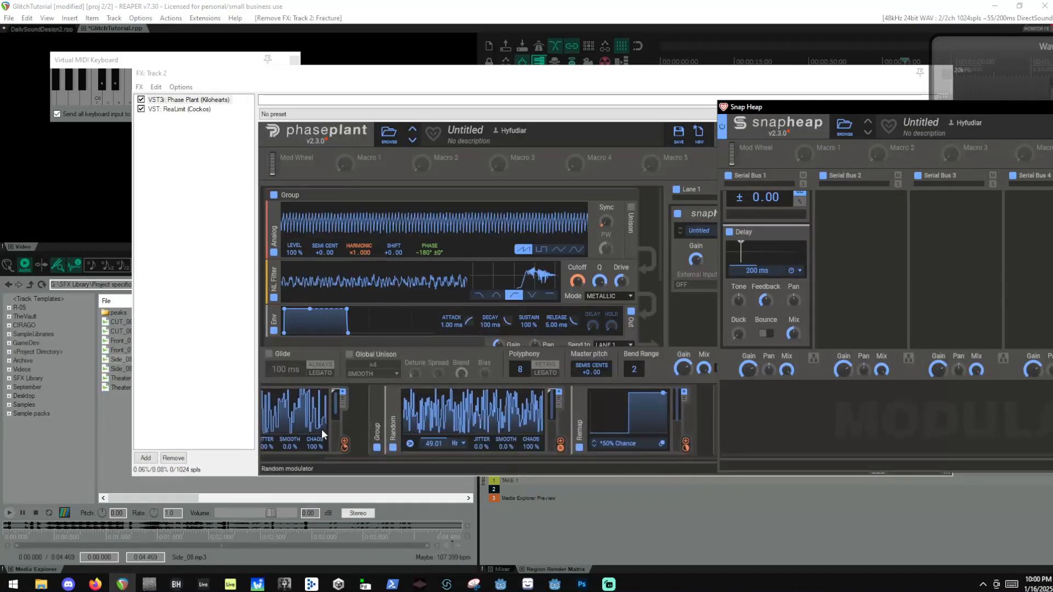
left_click_drag(375, 425, 853, 391)
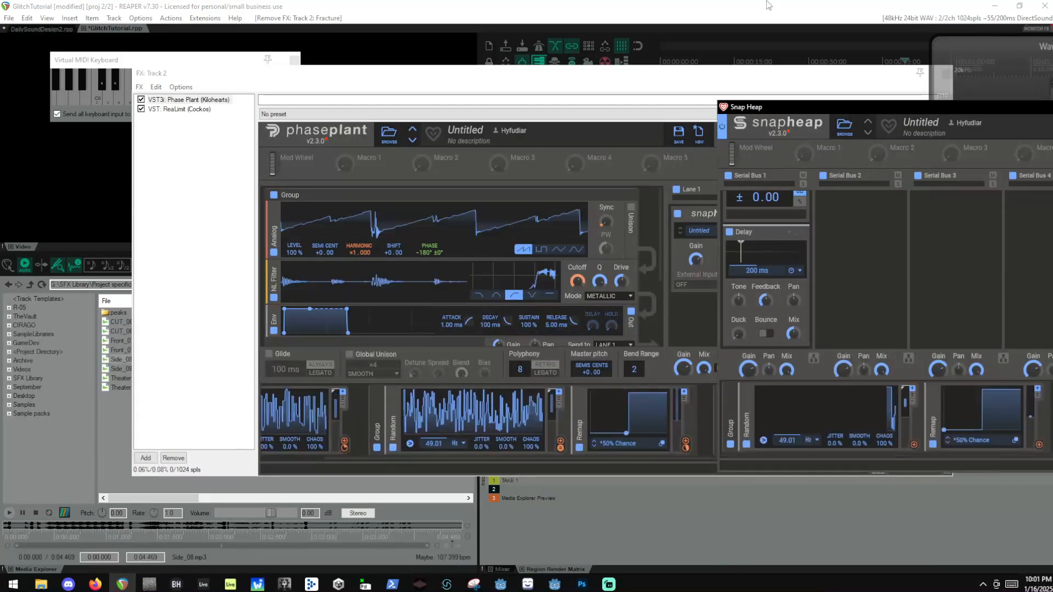
left_click_drag(834, 103, 352, 73)
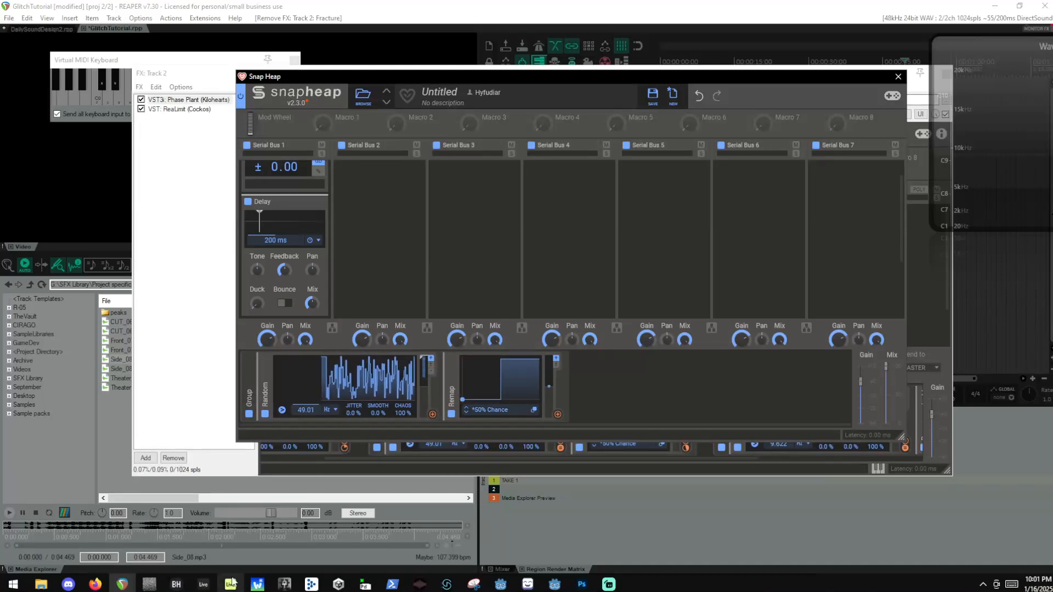
left_click_drag(299, 414, 299, 451)
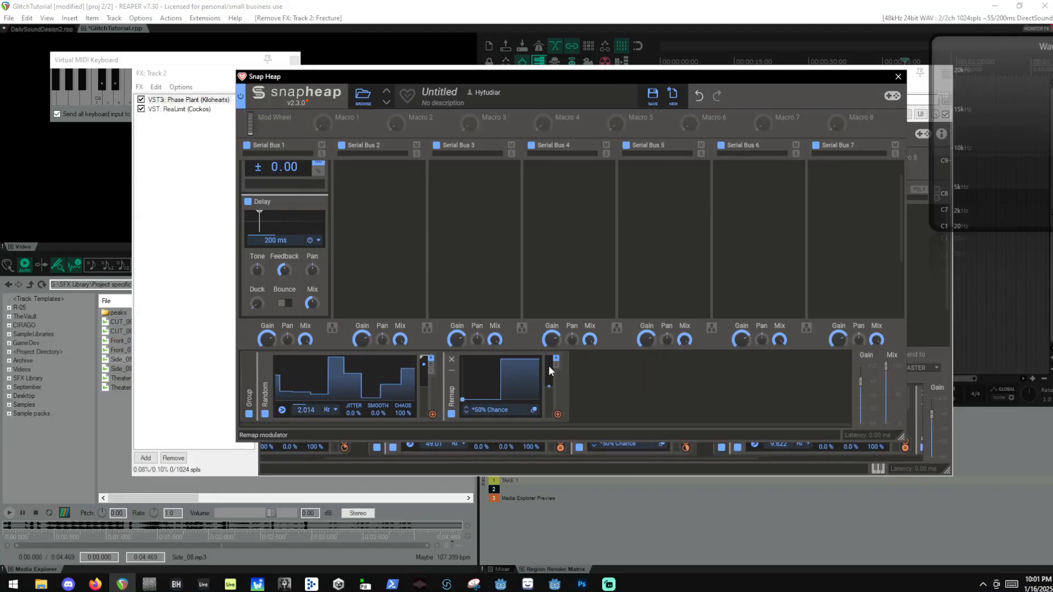
Assign the copied Remap modulator's output to Macro 1 in Snap Heap.
left_click_drag(433, 414, 642, 389)
left_click(557, 415)
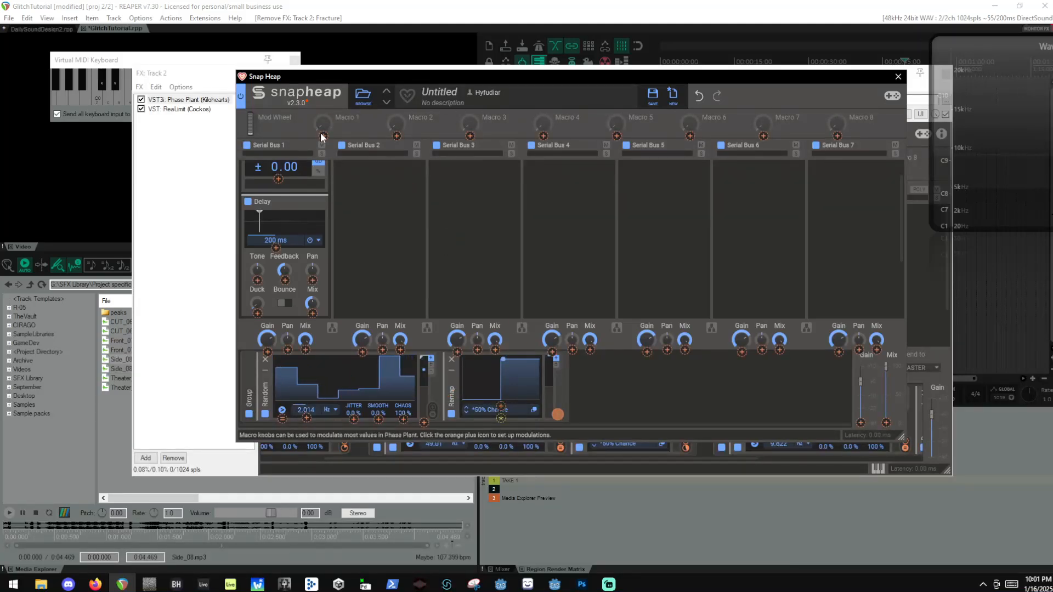
left_click_drag(323, 135, 376, 145)
left_click(377, 145)
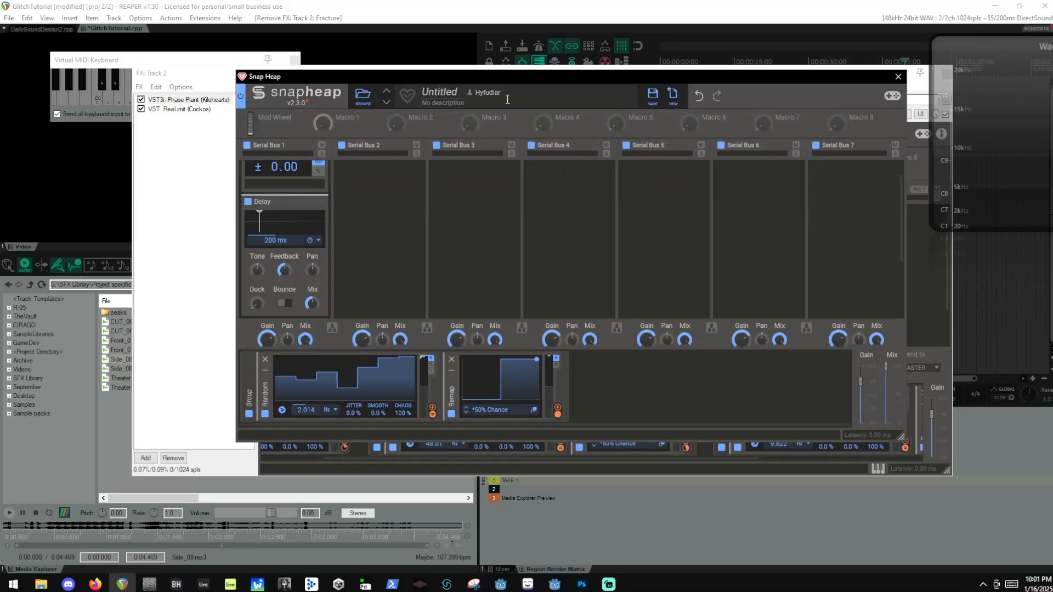
Switch the Gain effect to percent and modulate it with Macro 1 at -27.5 %.
left_click(318, 170)
scroll(278, 165, "up", 1)
left_click_drag(337, 125, 278, 200)
right_click(281, 199)
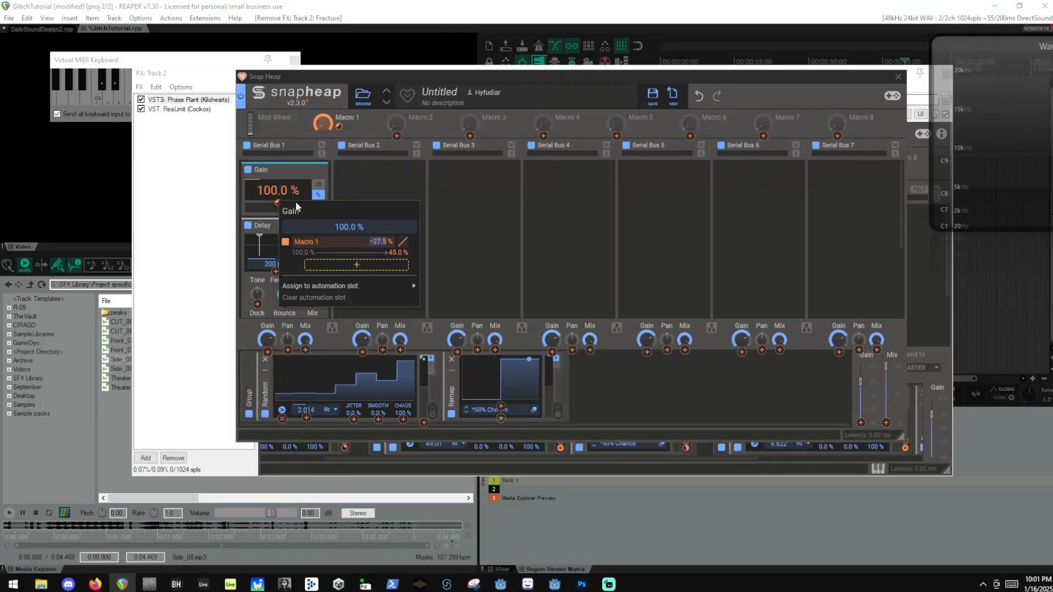
left_click(295, 202)
Modulate the Delay's feedback and Serial Bus 1's mix with Macro 1, and raise the Delay's own mix to maximum.
scroll(329, 226, "down", 2)
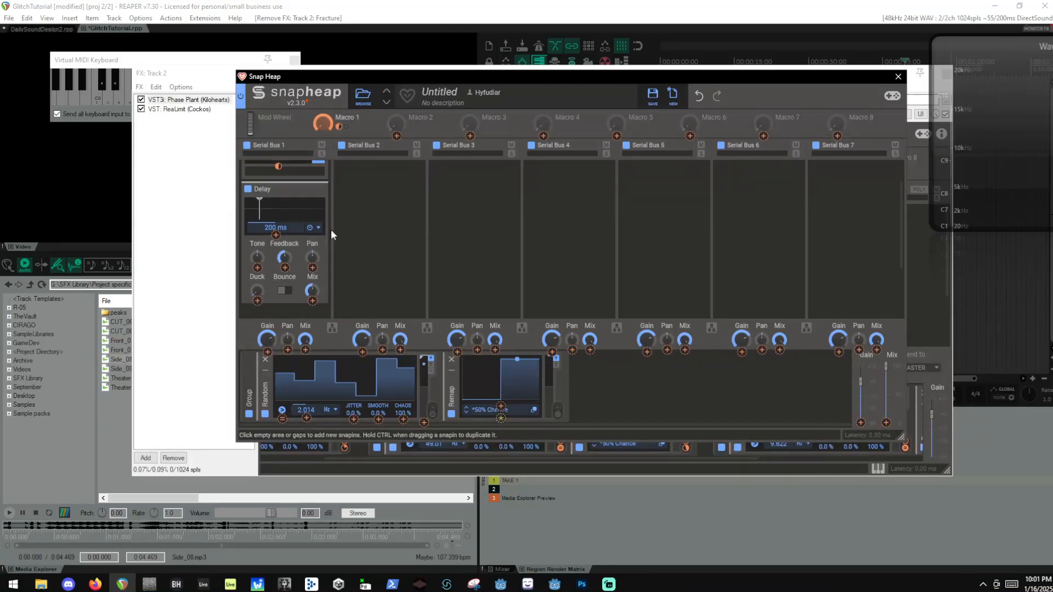
left_click_drag(285, 250, 285, 219)
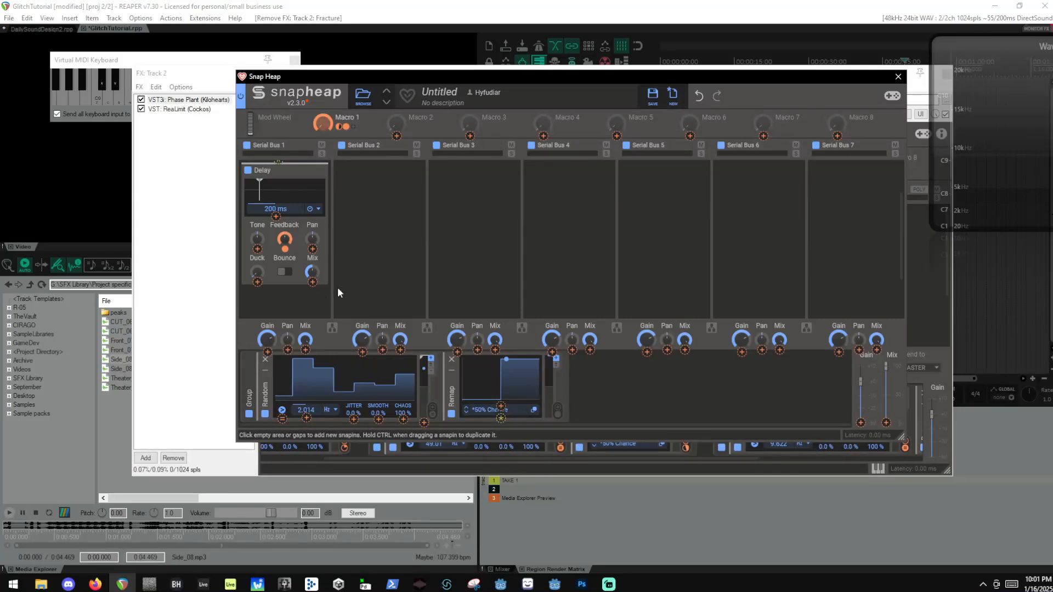
left_click_drag(337, 125, 305, 340)
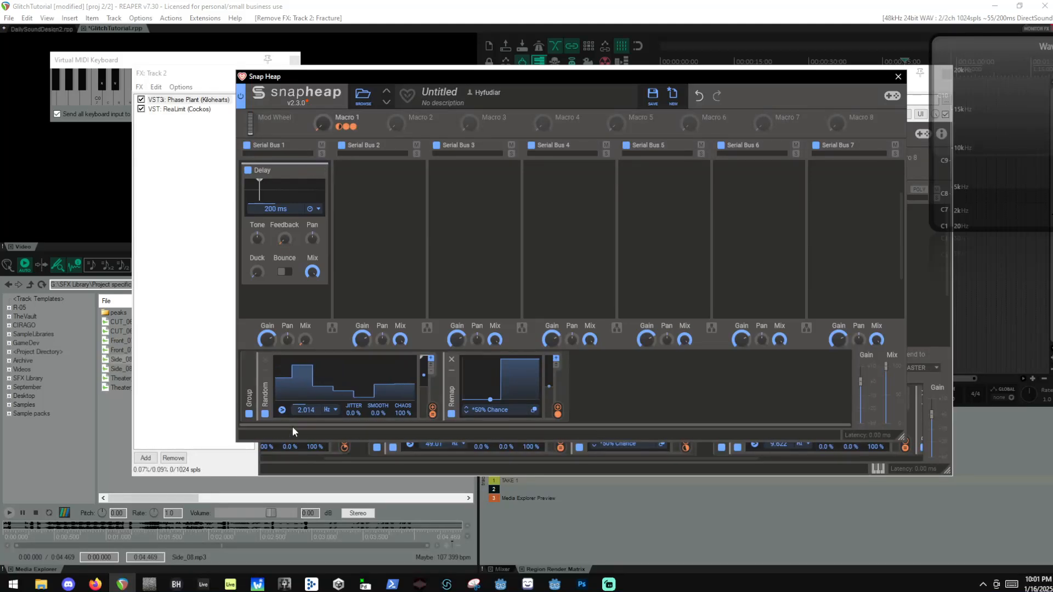
Audition the glitch sound while trying Delay times of 31.9 ms and 149 ms.
scroll(392, 192, "up", 2)
left_click(414, 3)
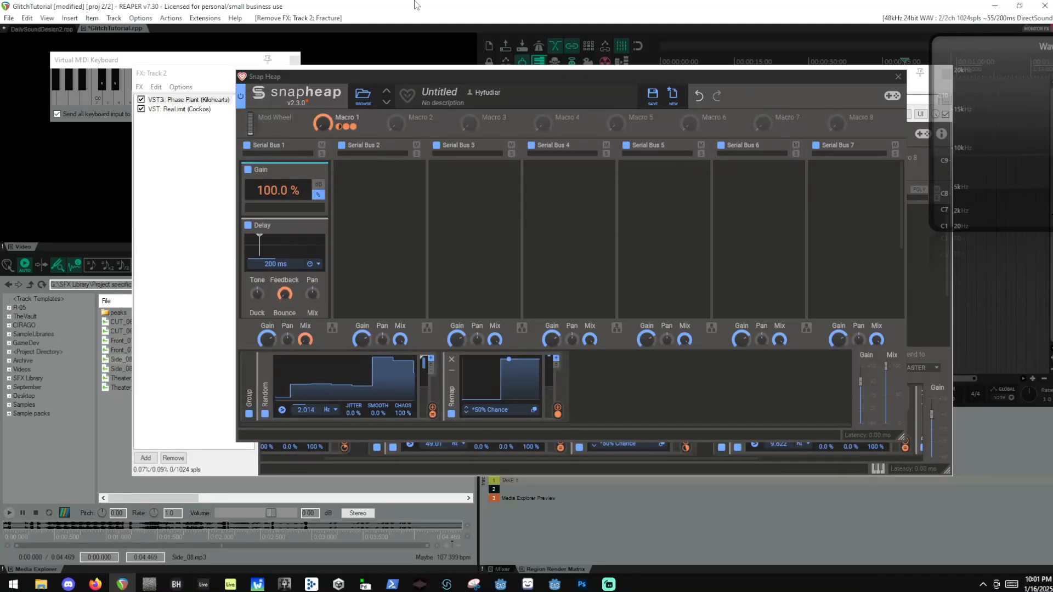
key("q")
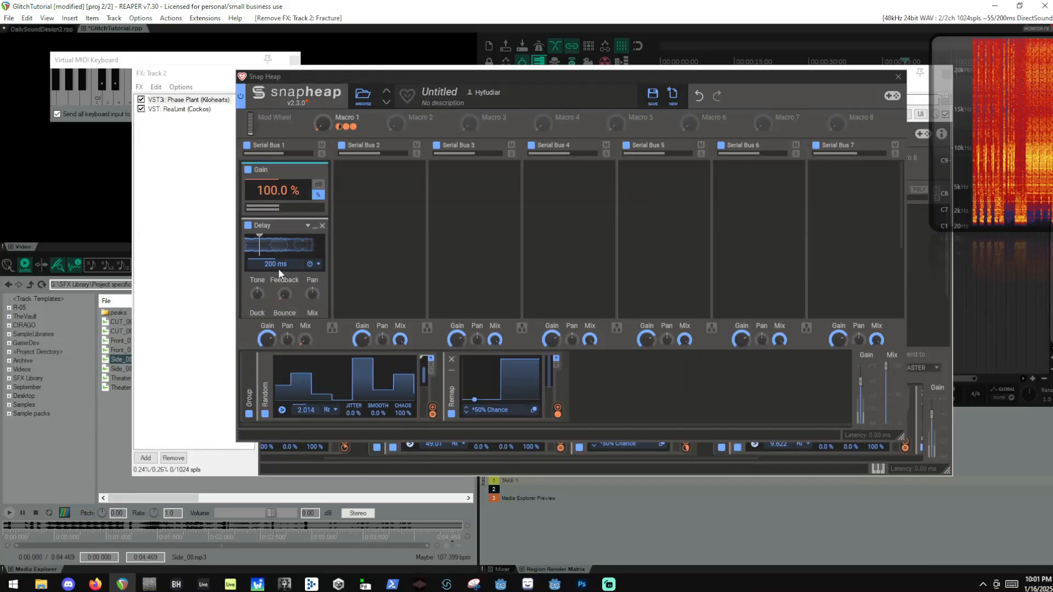
left_click(288, 286)
left_click_drag(287, 261, 287, 283)
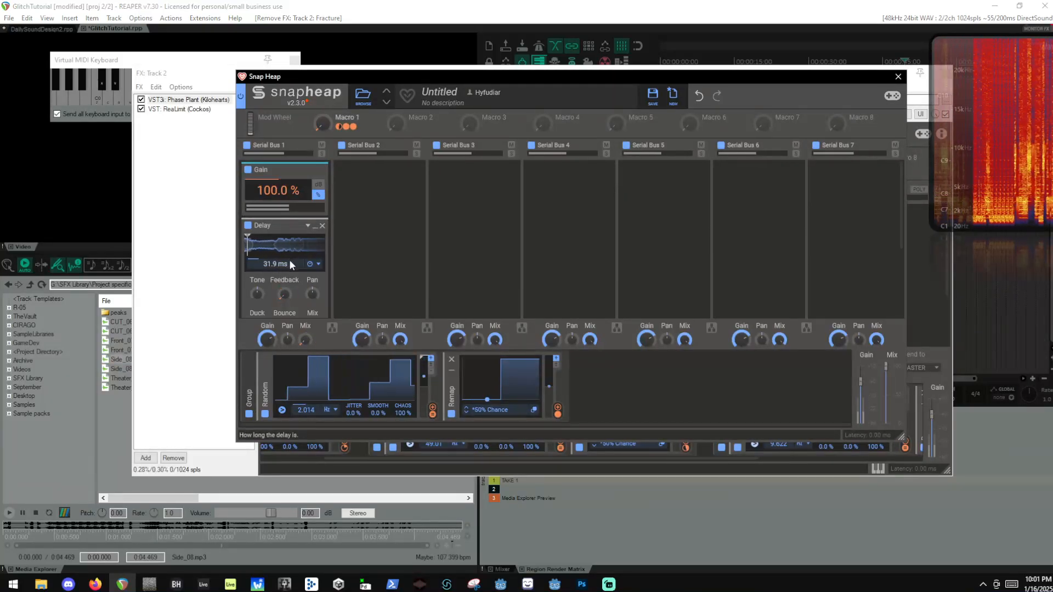
left_click_drag(288, 261, 289, 237)
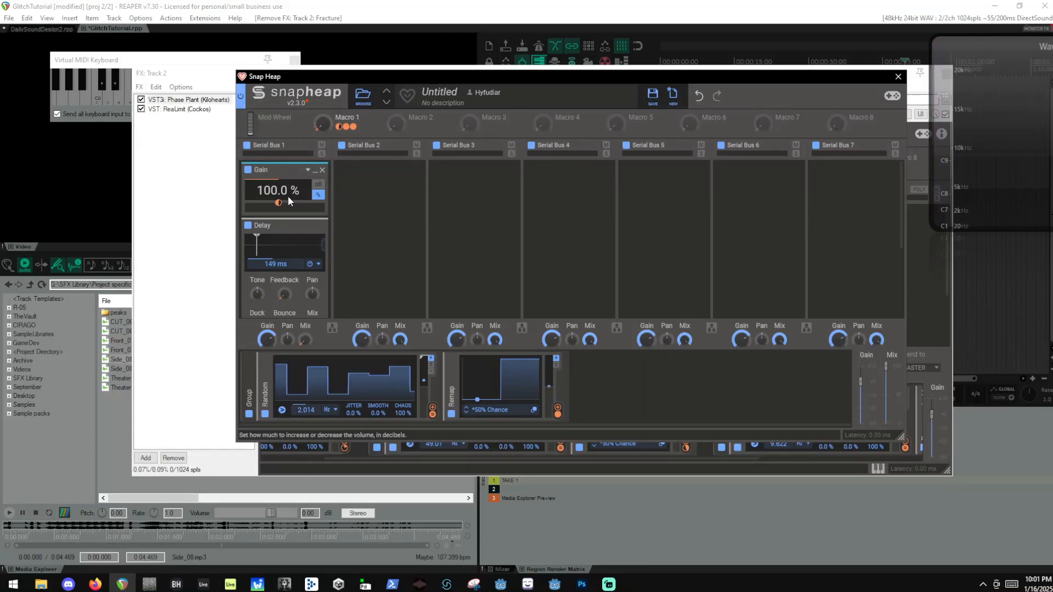
Move the Snap Heap window aside to uncover part of Phase Plant.
left_click_drag(305, 75, 531, 93)
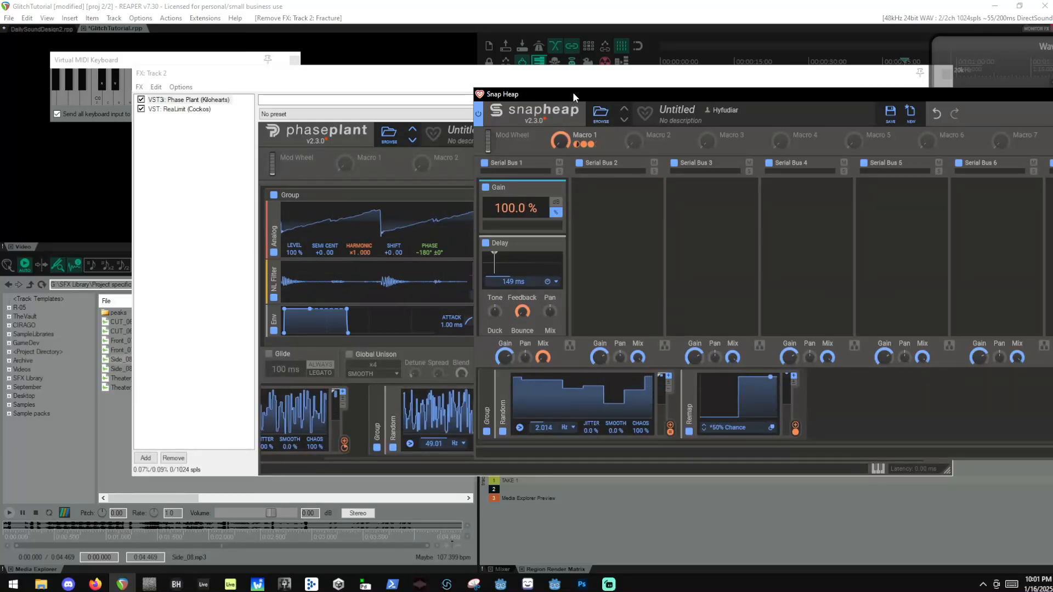
left_click_drag(573, 91, 419, 73)
scroll(355, 224, "down", 2)
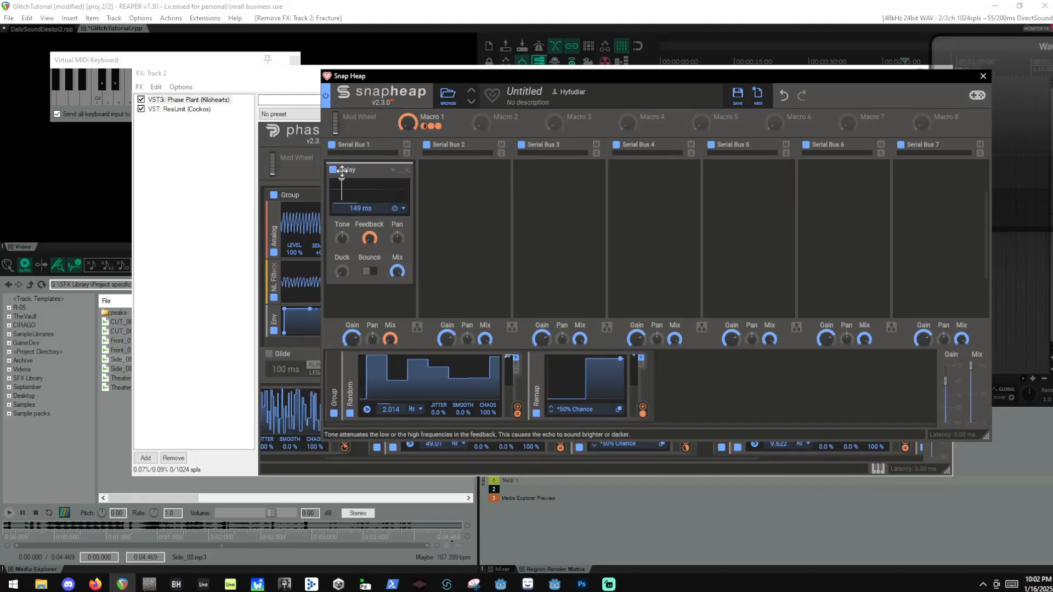
right_click(288, 439)
left_click(577, 219)
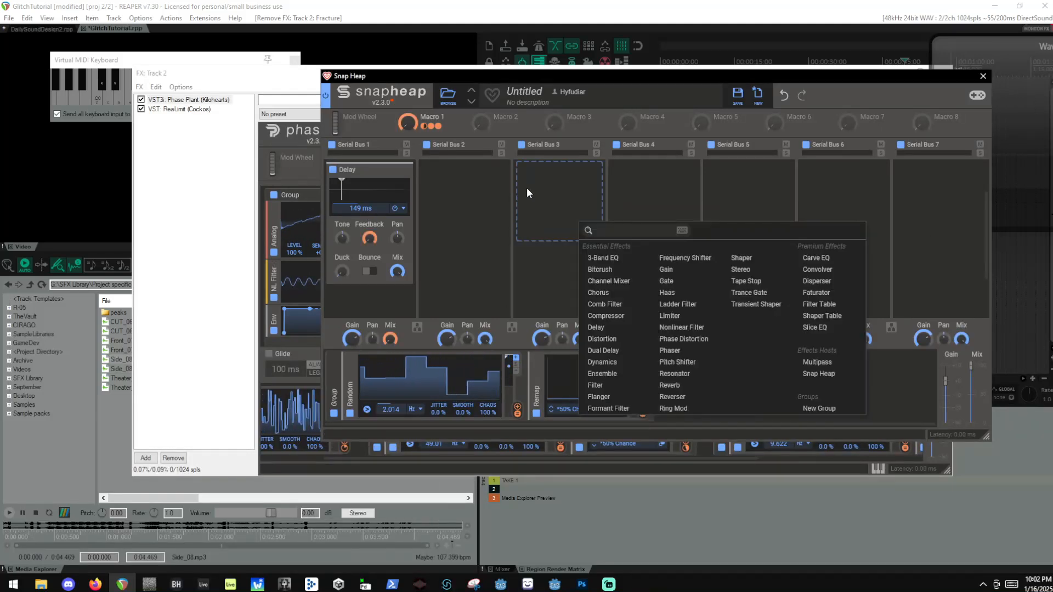
left_click(526, 189)
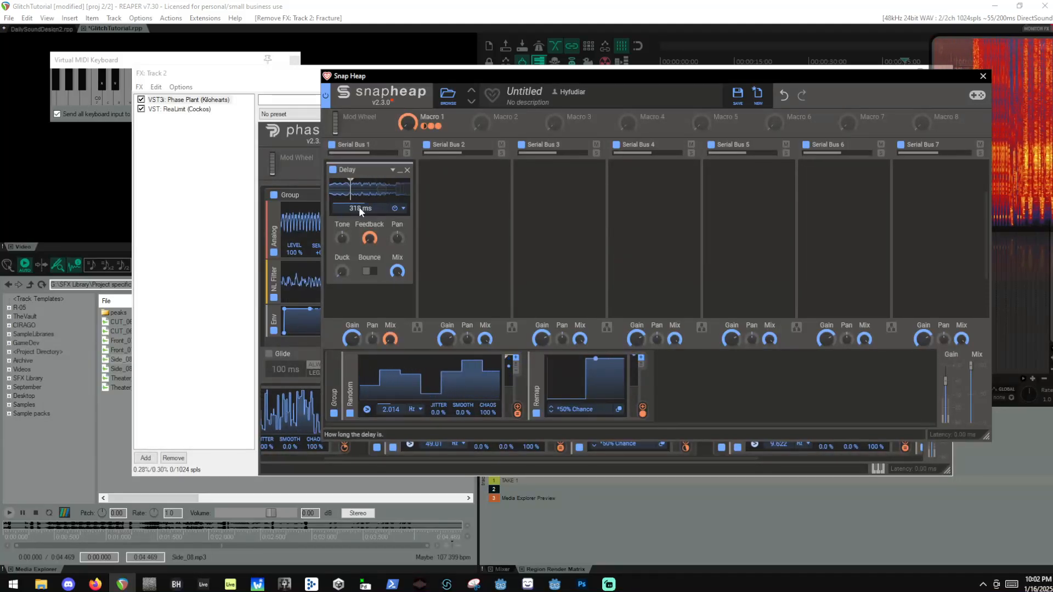
Add a separate Random modulator with a rate of 0.000 Hz and assign it to the Delay time.
left_click(721, 383)
left_click(740, 387)
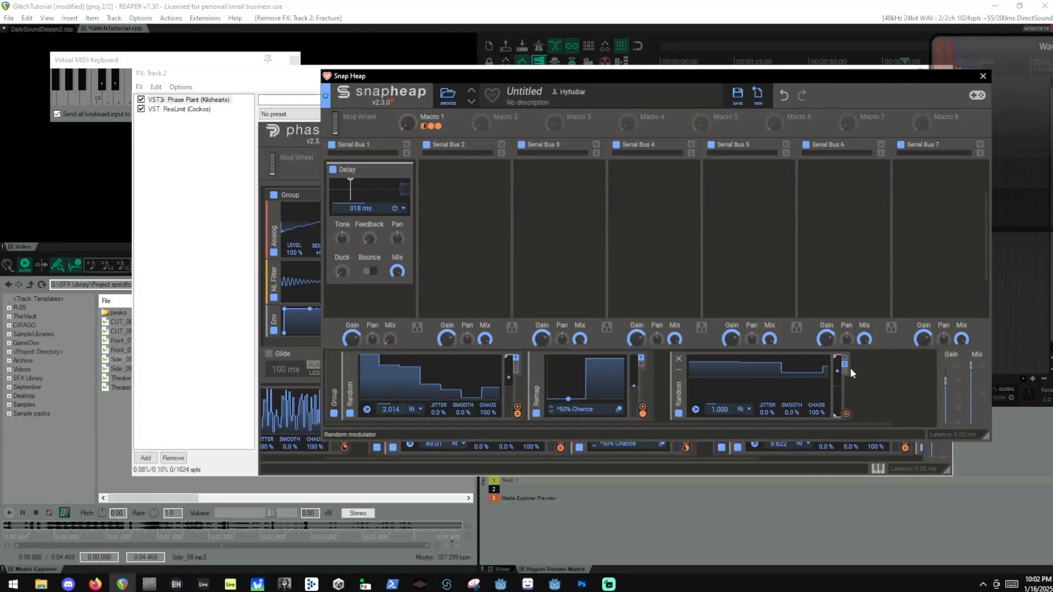
left_click_drag(846, 413, 361, 159)
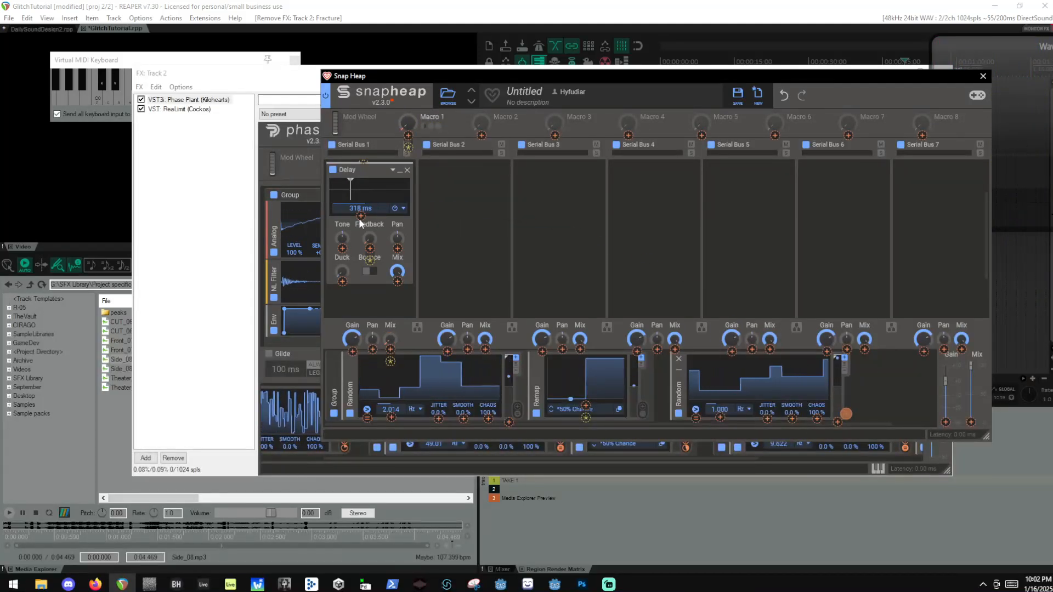
left_click_drag(360, 220, 360, 216)
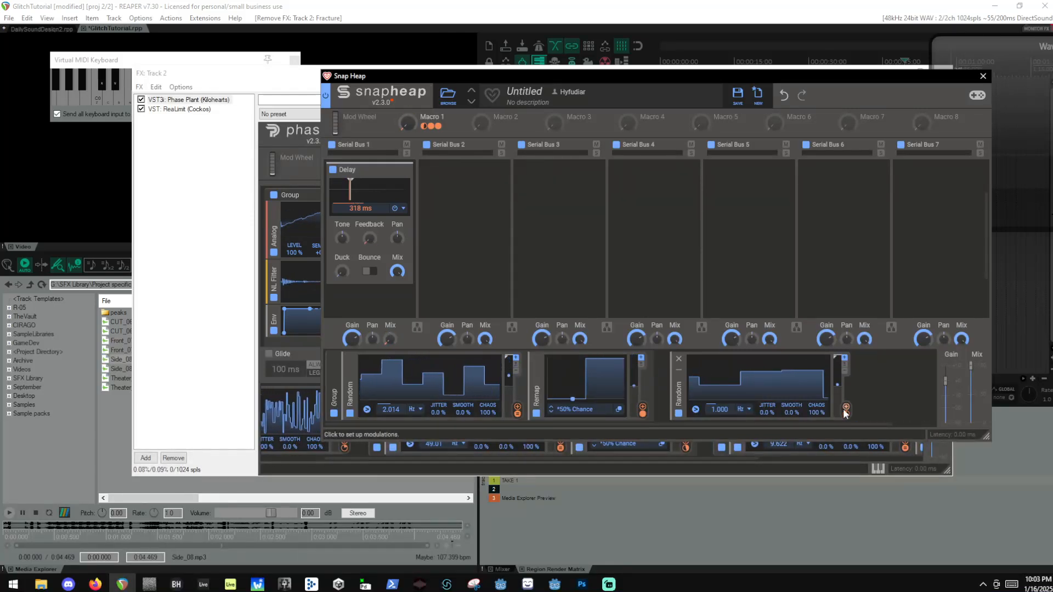
left_click_drag(845, 409, 357, 207)
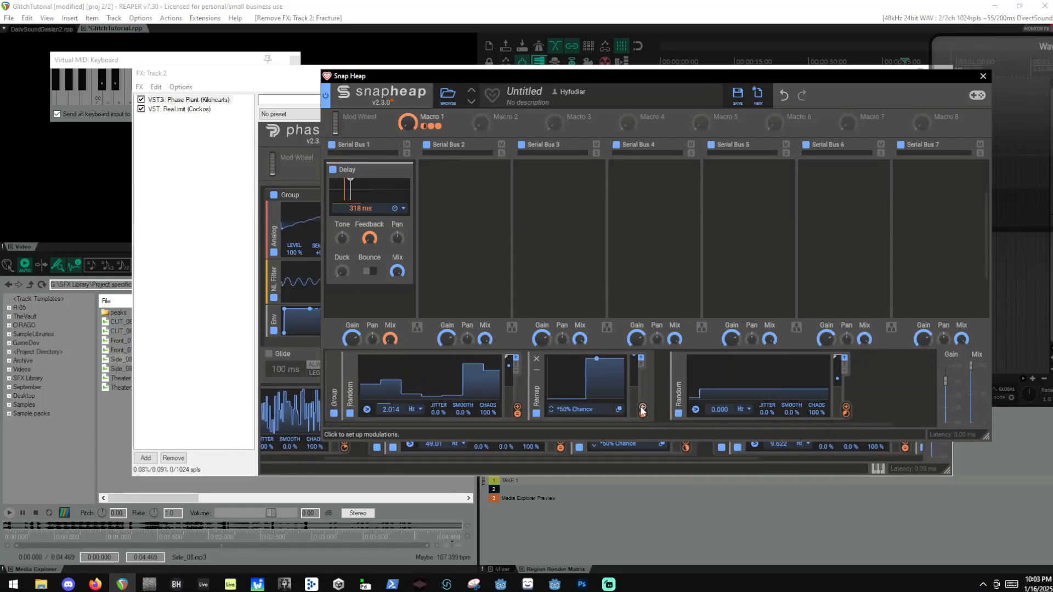
Assign the Remap output to the new Random's trigger and adjust that Random's modulation of the Delay time.
left_click_drag(643, 410, 647, 387)
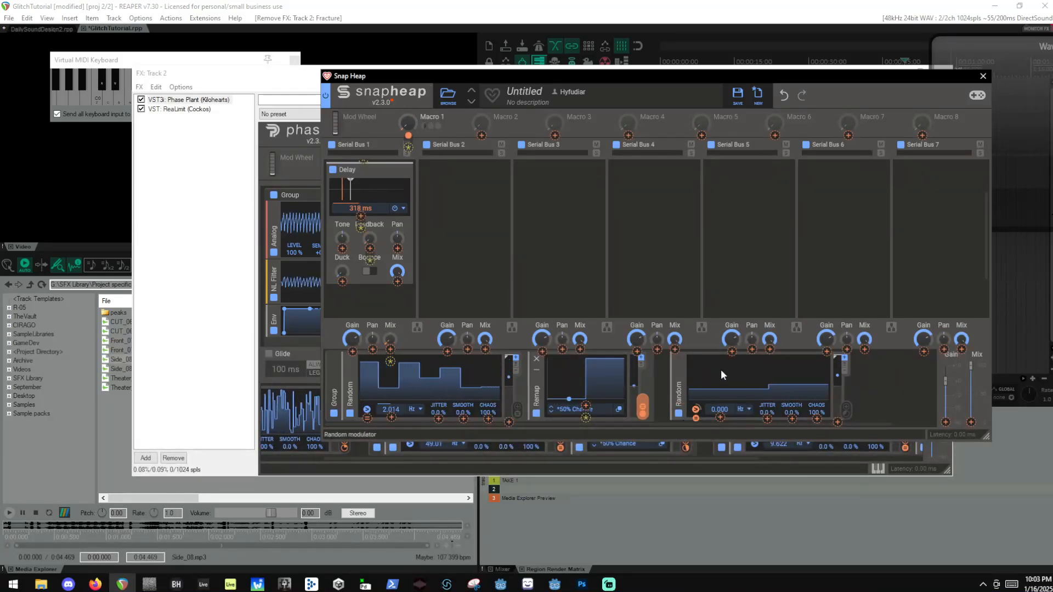
left_click_drag(642, 408, 695, 411)
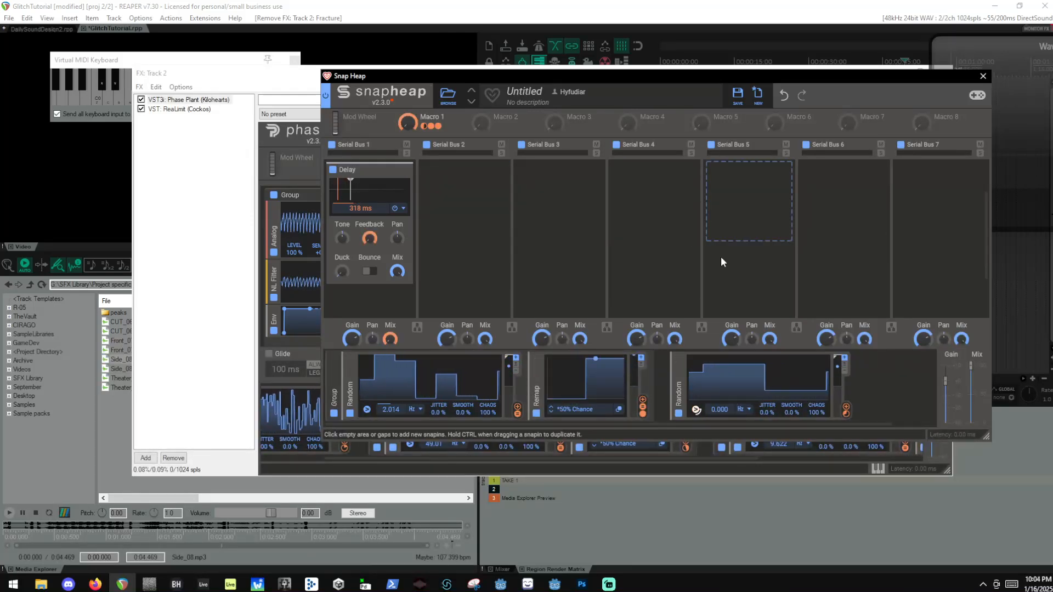
left_click_drag(846, 410, 360, 219)
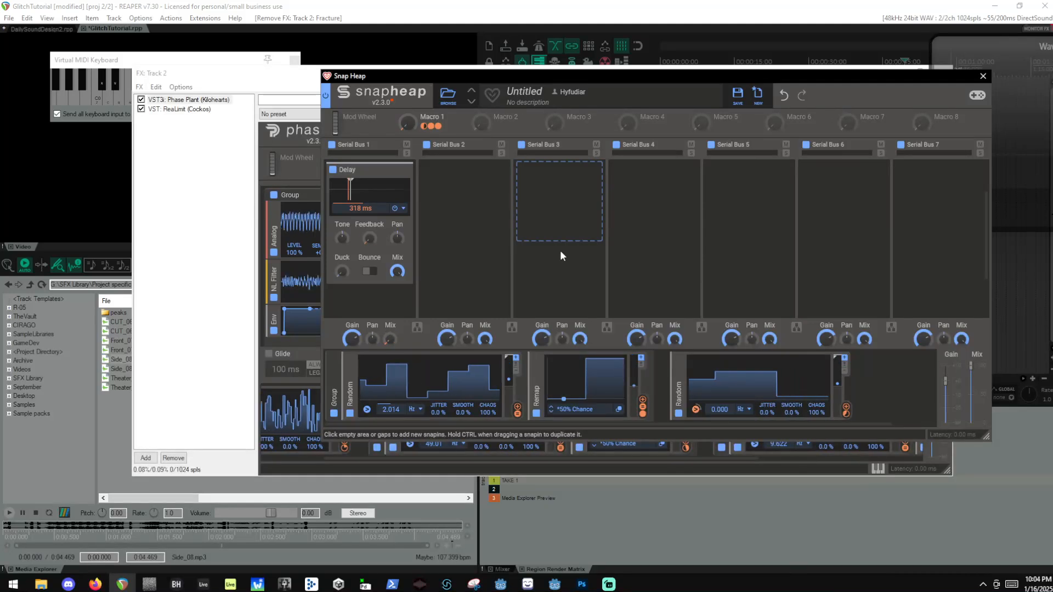
Add another Random modulator at 0.000 Hz and remove the Remap-triggered Random's modulation from the Delay time.
left_click(912, 396)
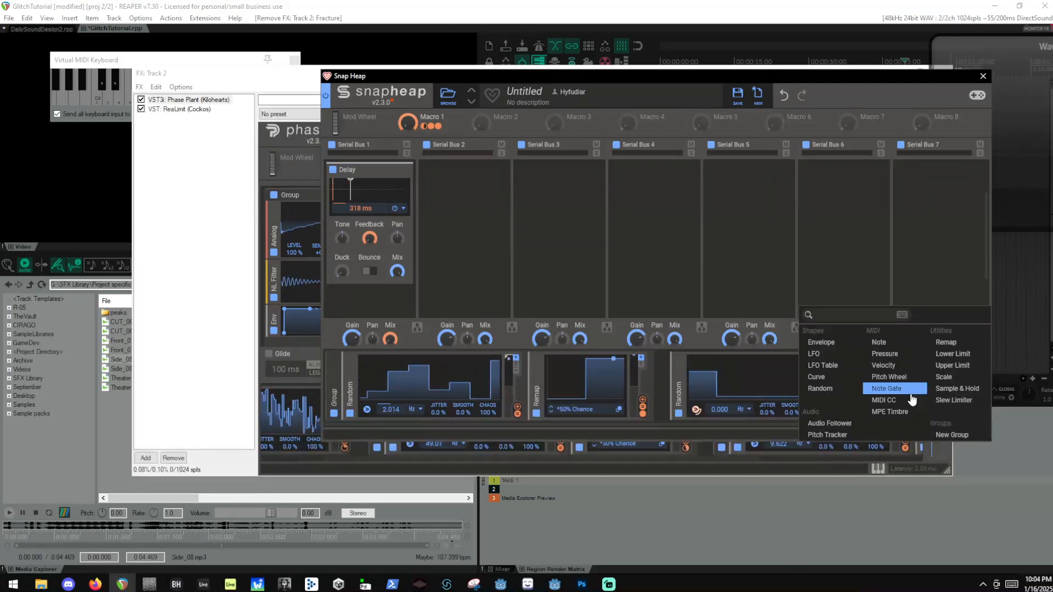
left_click(820, 388)
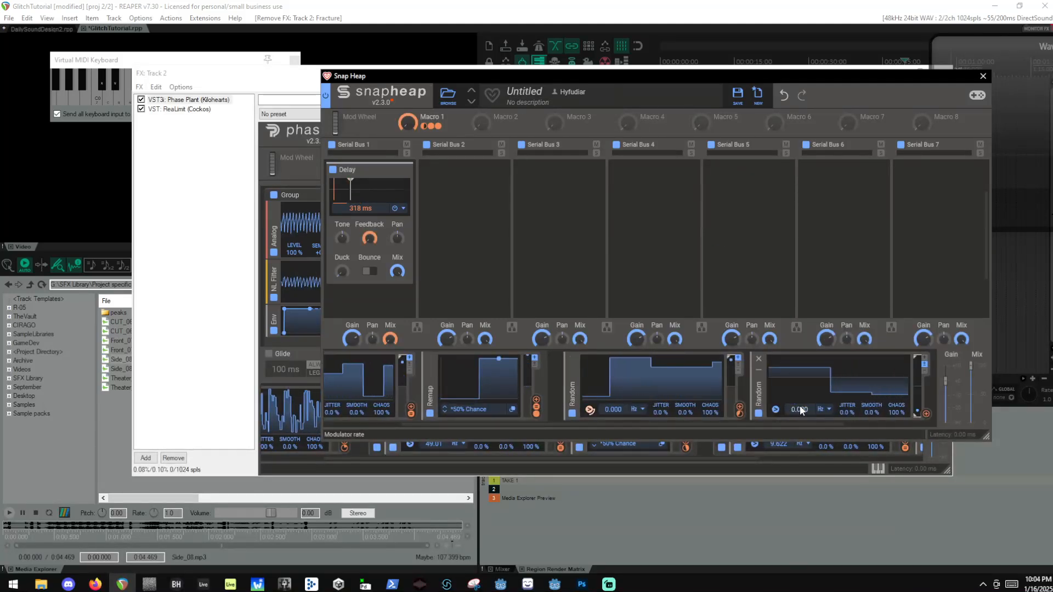
left_click_drag(799, 407, 534, 446)
double_click(739, 409)
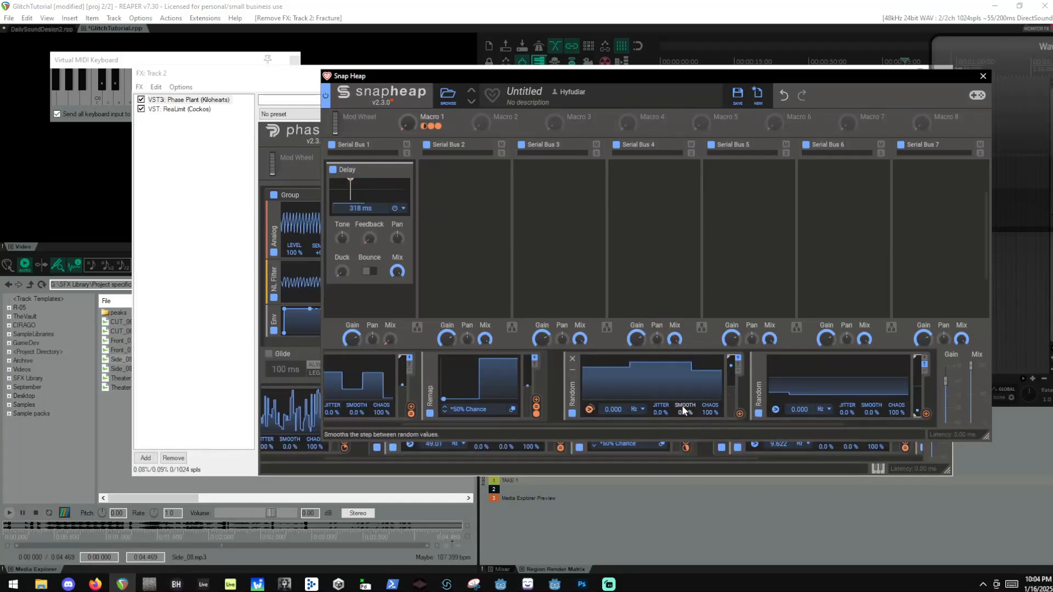
Trigger the last Random from the Remap-triggered Random, and route the last Random's output to the Delay time.
left_click(740, 414)
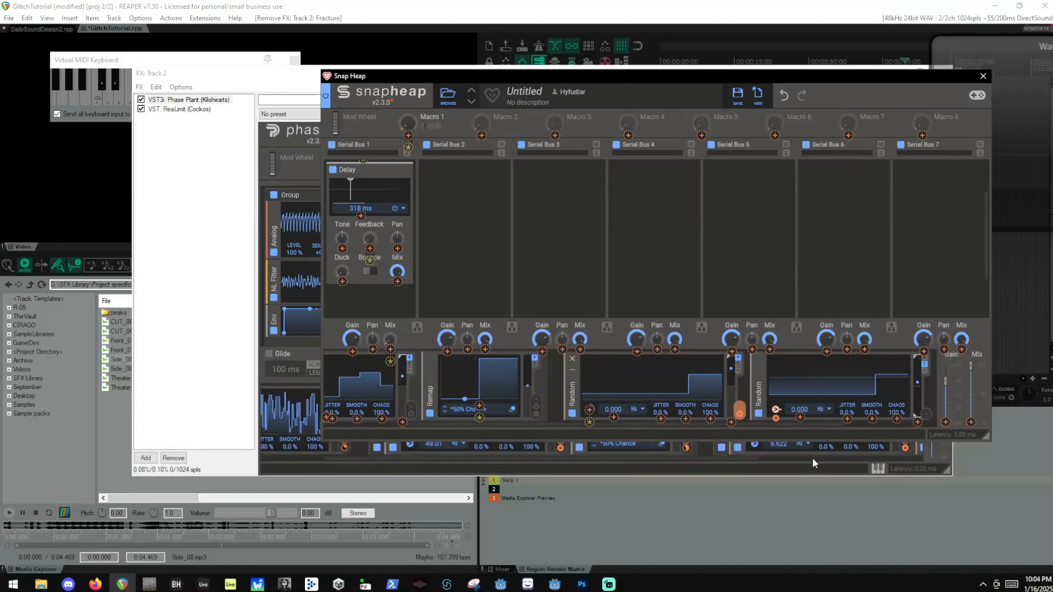
left_click(831, 269)
scroll(844, 418, "down", 2)
scroll(693, 454, "down", 1)
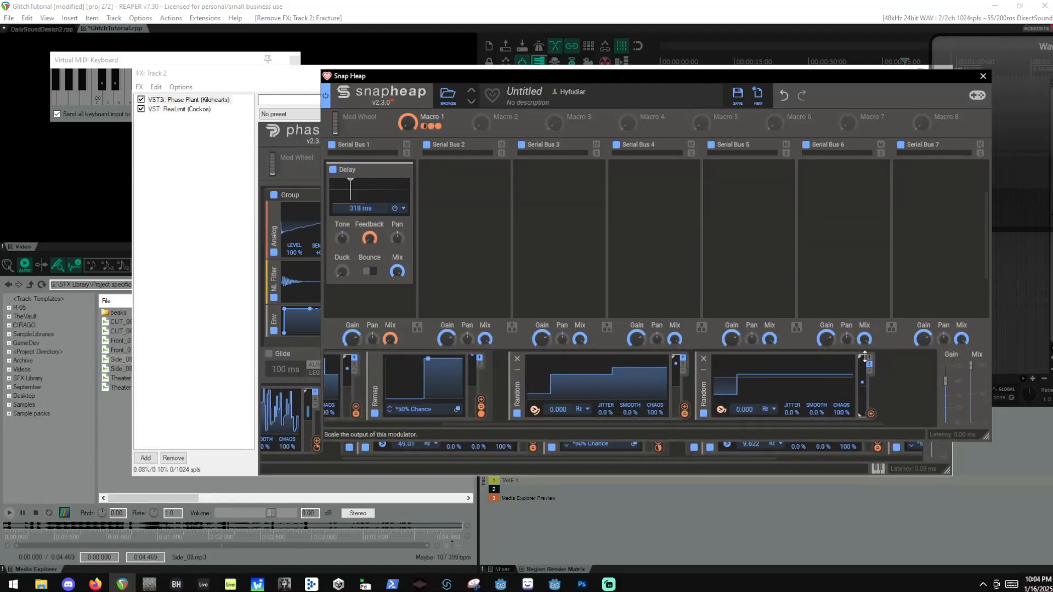
left_click_drag(871, 413, 606, 327)
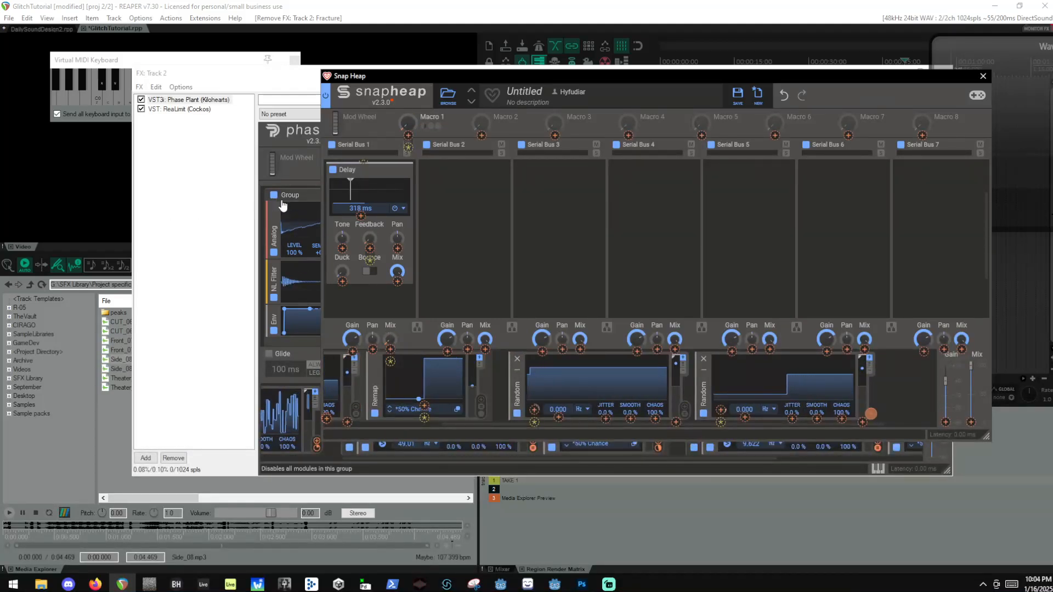
left_click_drag(369, 220, 359, 214)
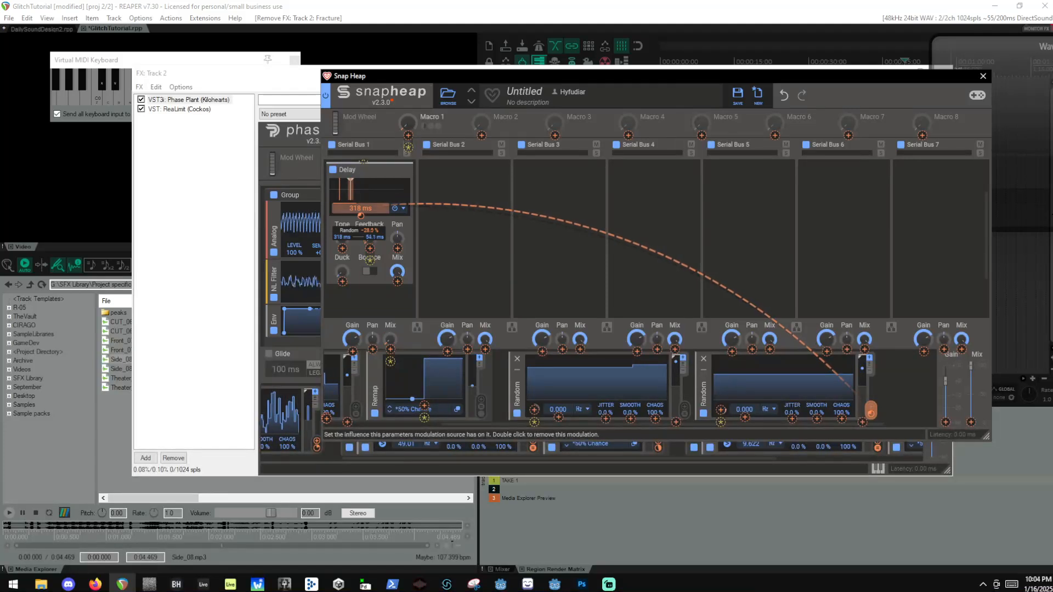
left_click(781, 261)
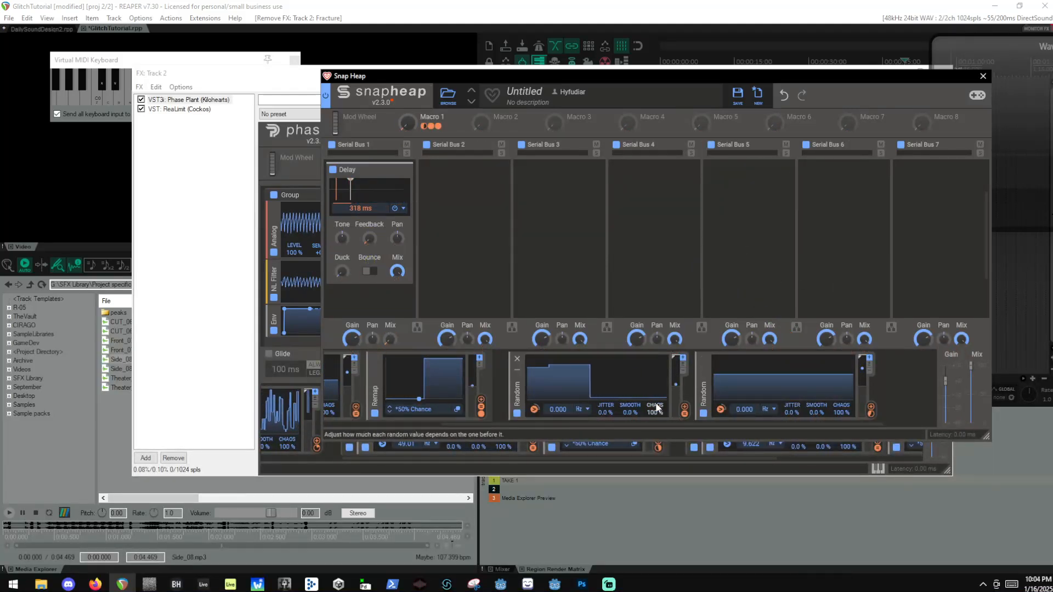
left_click(720, 411)
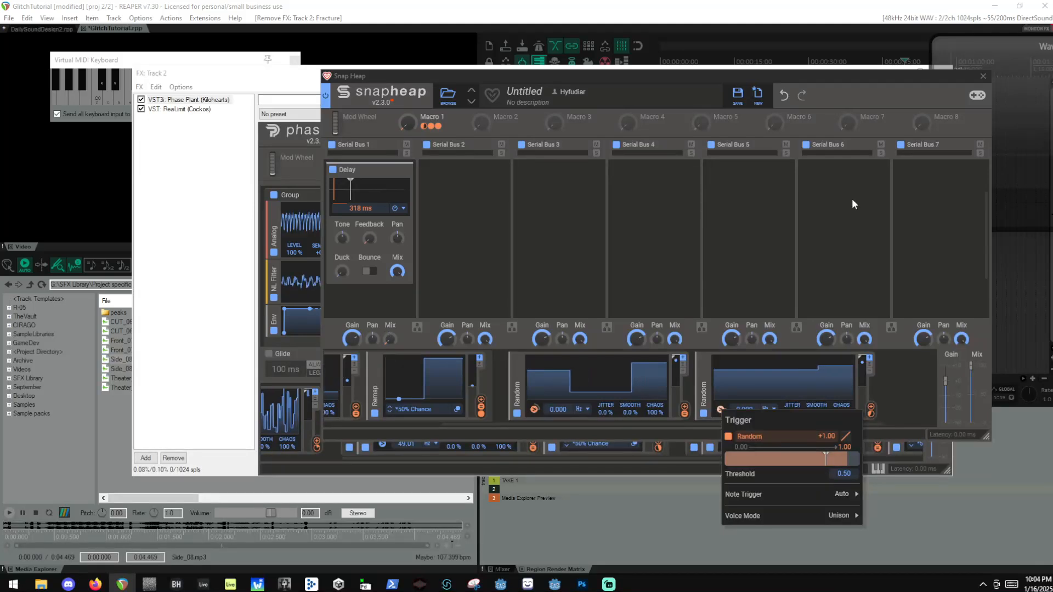
left_click(736, 274)
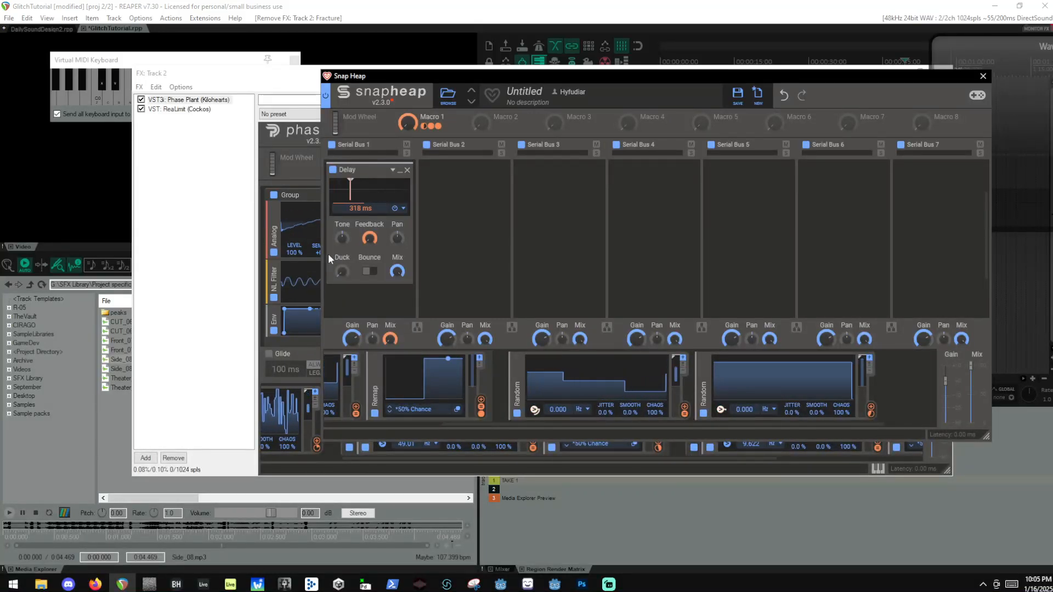
Audition the sound with the chained Random modulators and move the Snap Heap window back over Phase Plant.
left_click(454, 3)
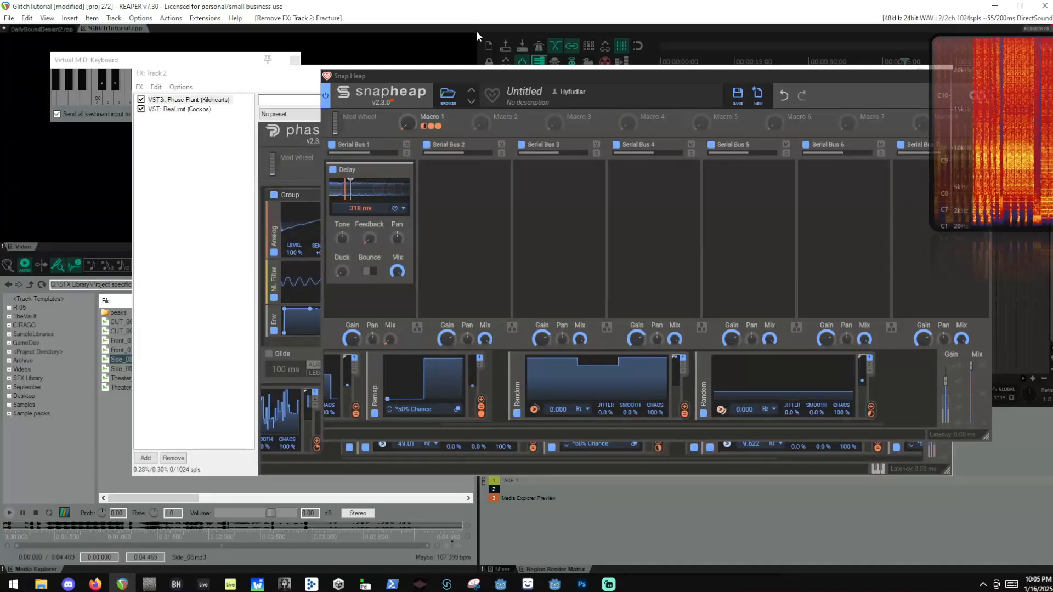
left_click_drag(692, 91, 595, 83)
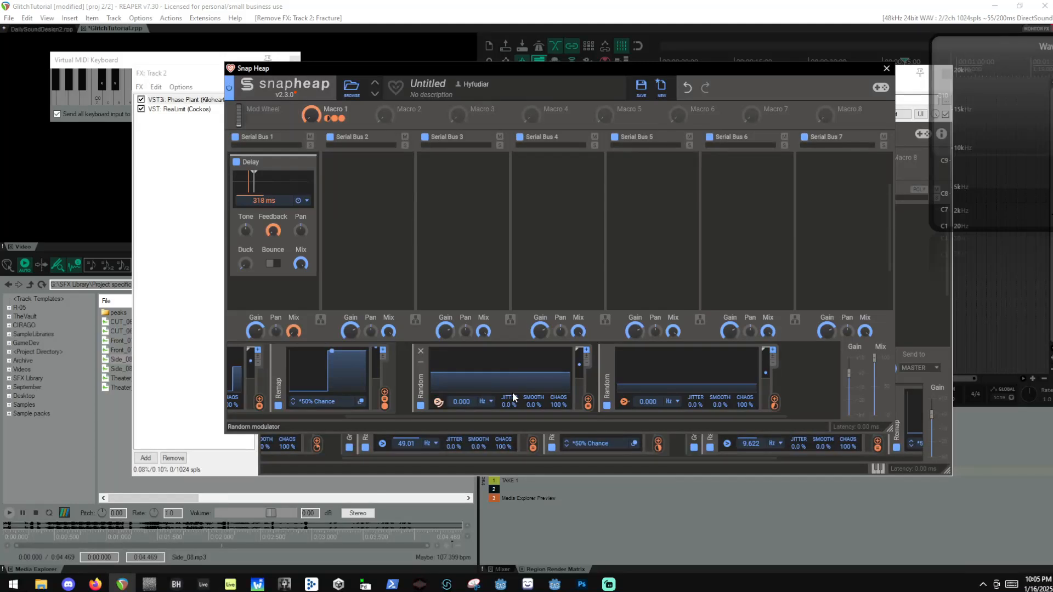
Look through Snap Heap's User presets and close the preset browser.
left_click(350, 89)
left_click(257, 138)
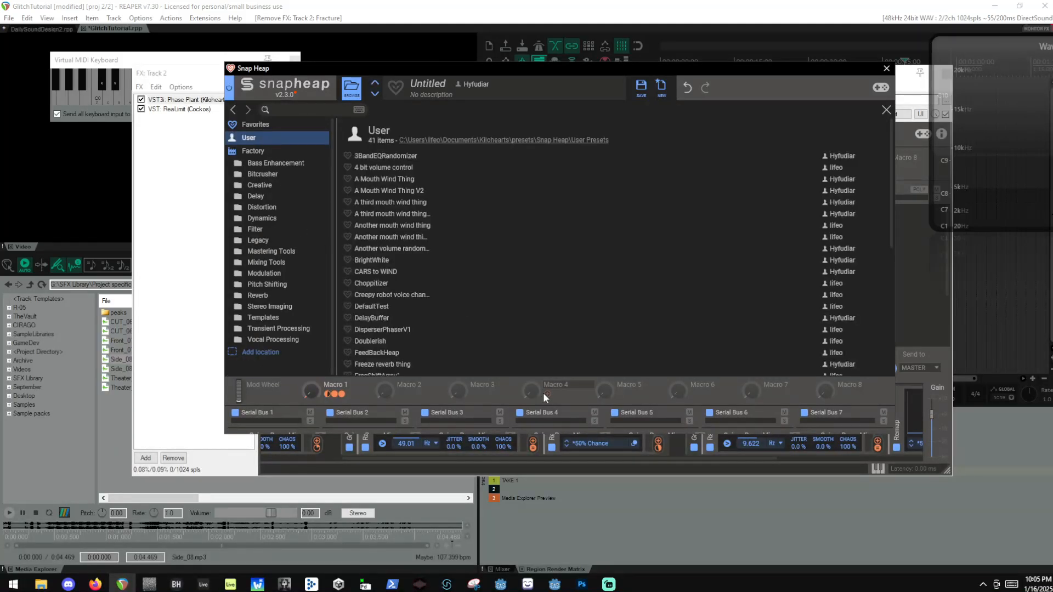
left_click(348, 87)
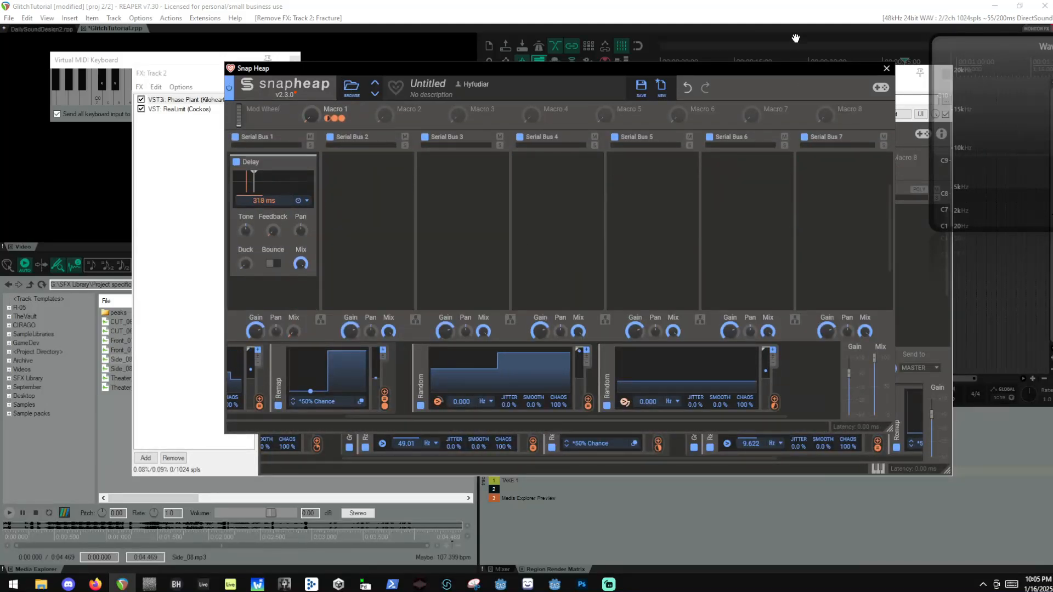
Close the open Snap Heap, add a second Snap Heap to Lane 1, and nest another Snap Heap in its Serial Bus 1.
left_click(887, 69)
left_click(721, 283)
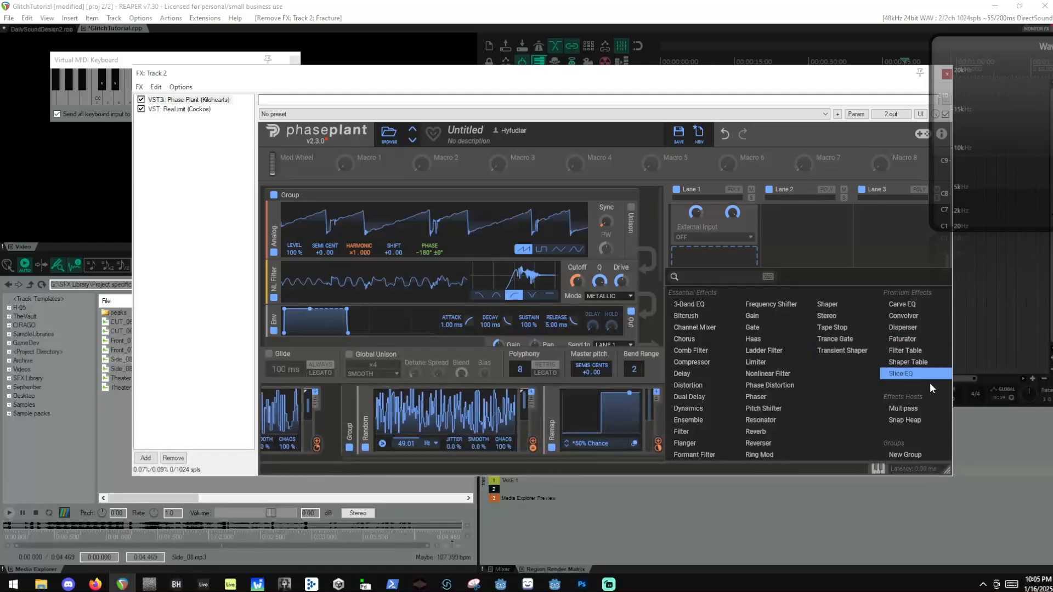
left_click(924, 423)
left_click(749, 271)
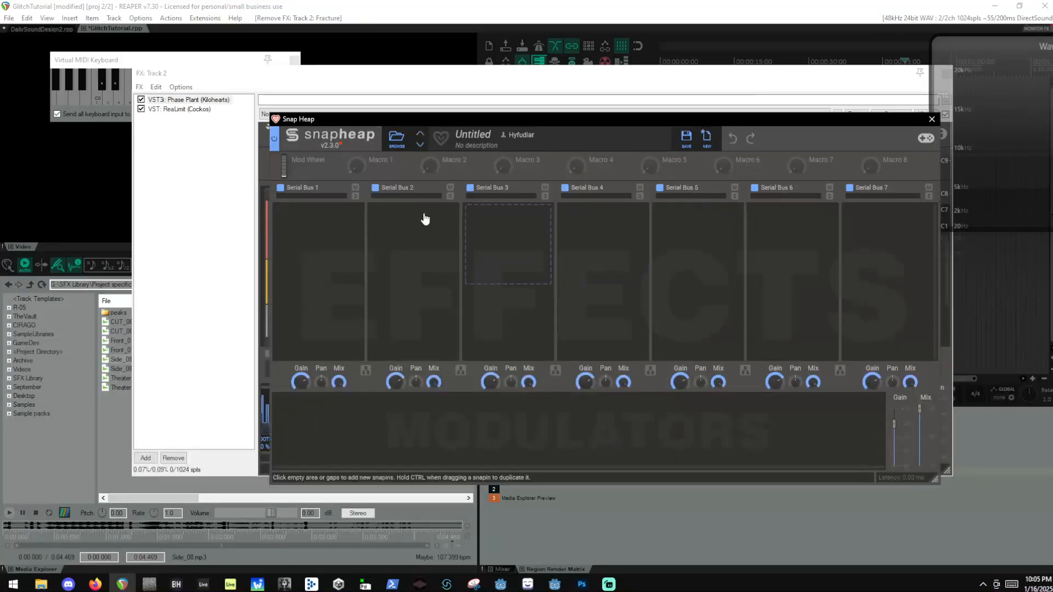
left_click(425, 218)
left_click(597, 381)
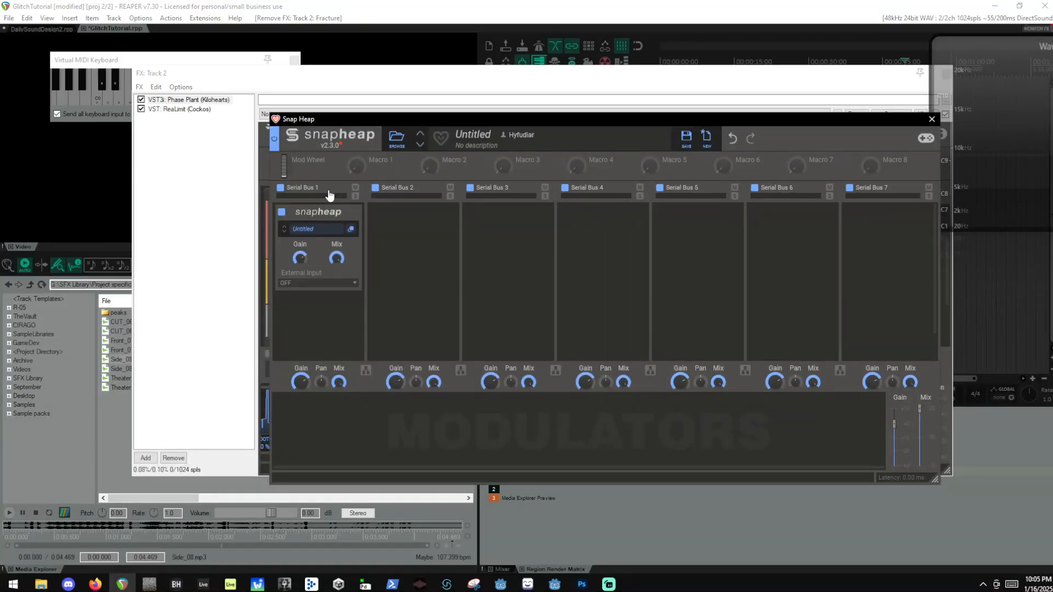
Load the User preset DelayBuffer into the nested Snap Heap and close the preset browser.
left_click(356, 212)
left_click(396, 138)
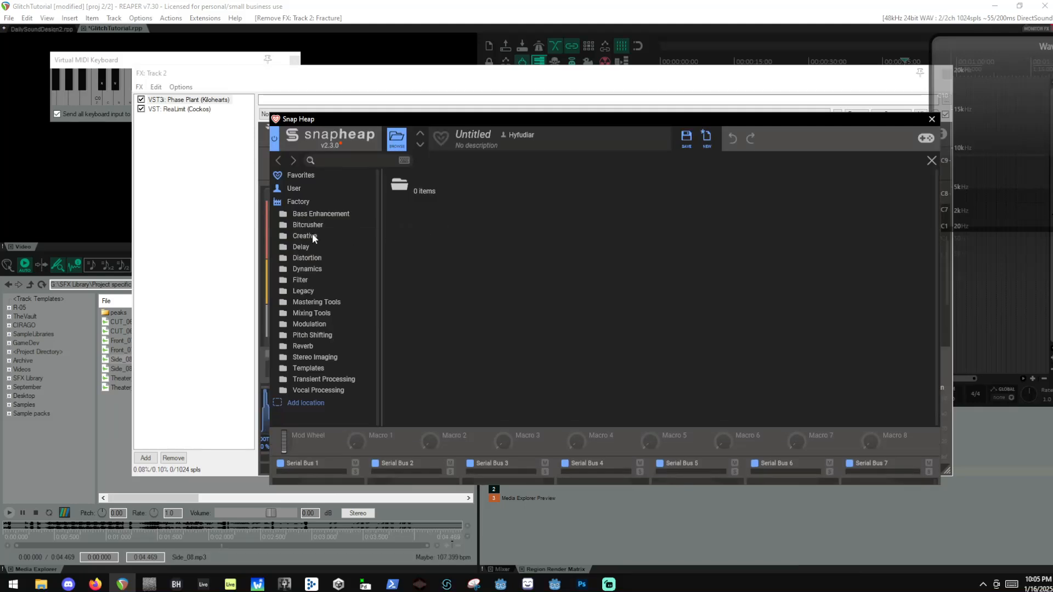
left_click(307, 189)
scroll(463, 377, "down", 1)
left_click(454, 341)
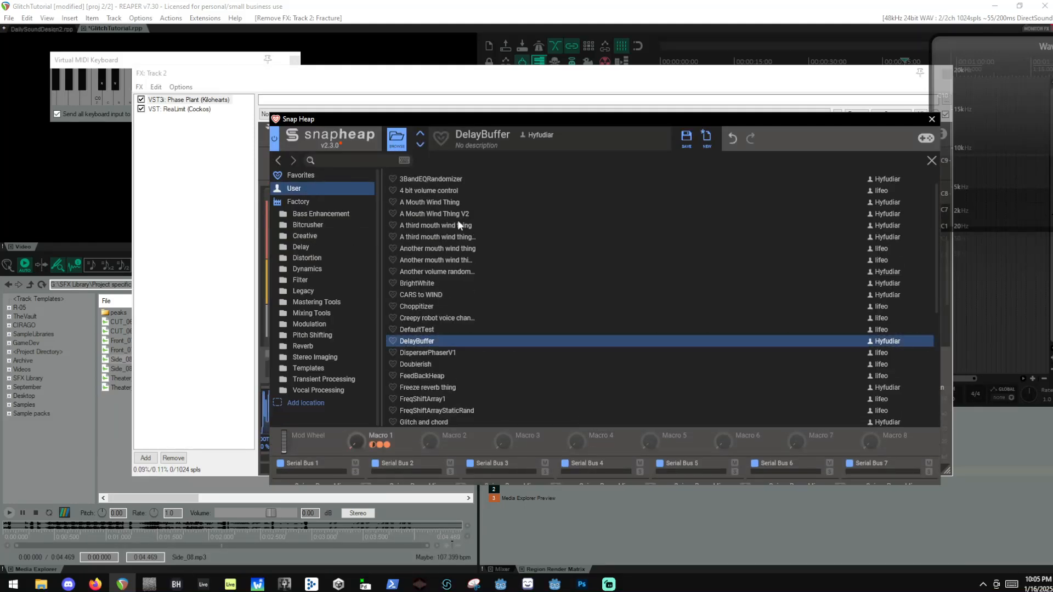
left_click(397, 138)
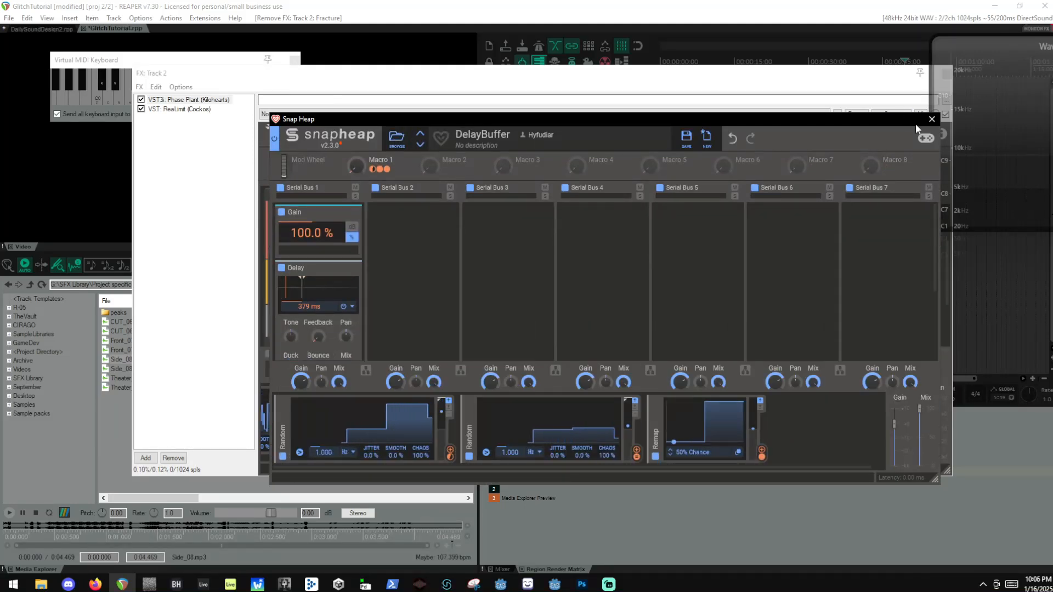
Duplicate the nested DelayBuffer Snap Heap into Serial Bus 2 and Serial Bus 3.
left_click_drag(294, 210, 496, 227)
right_click(495, 380)
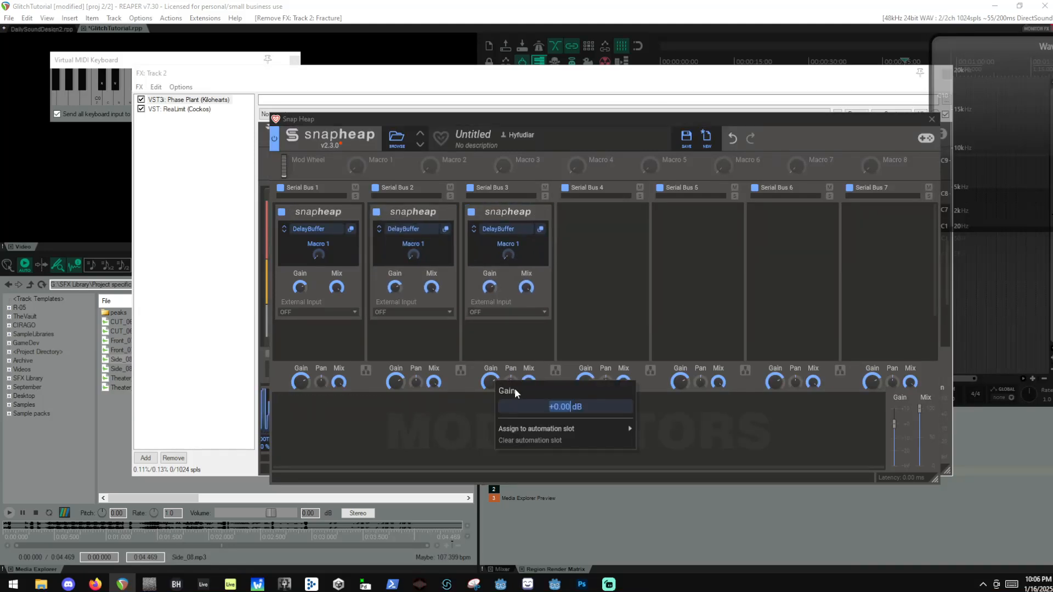
left_click(489, 365)
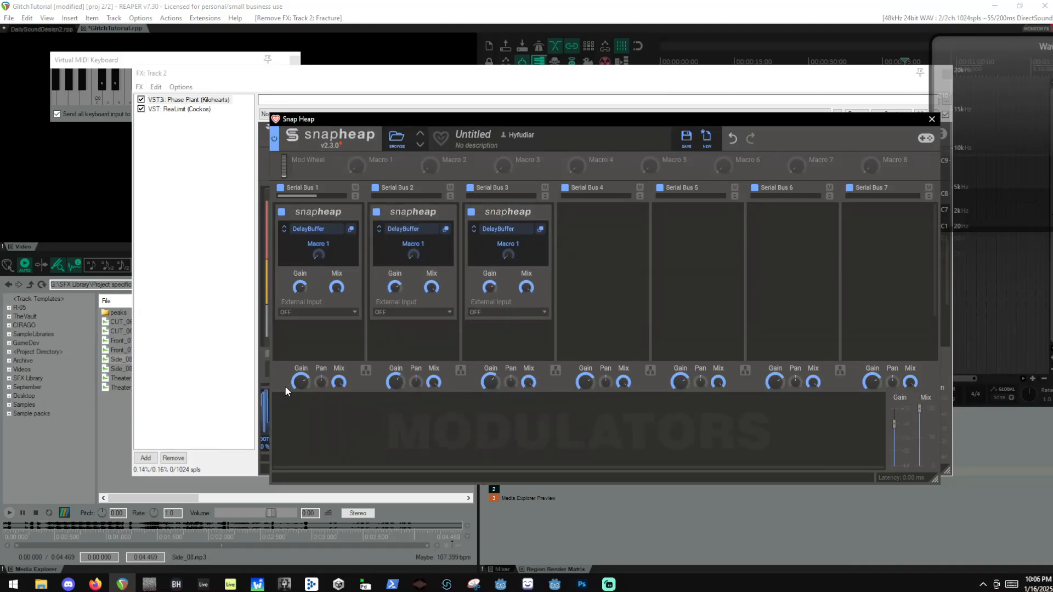
Compare the three DelayBuffer buses by linking them in parallel and returning them to serial routing.
left_click(366, 373)
left_click(460, 370)
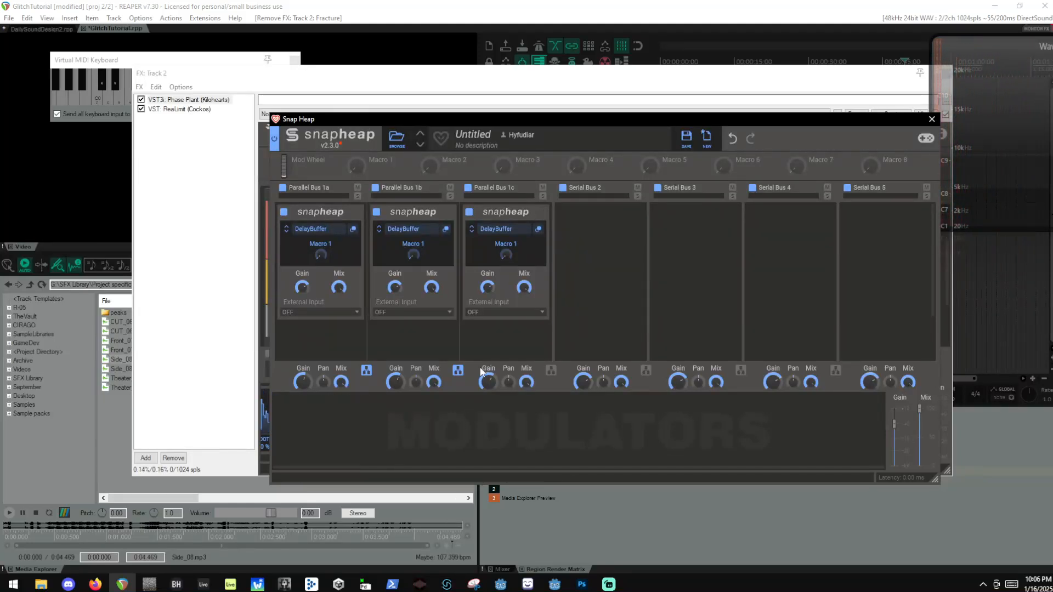
left_click(458, 370)
left_click(365, 371)
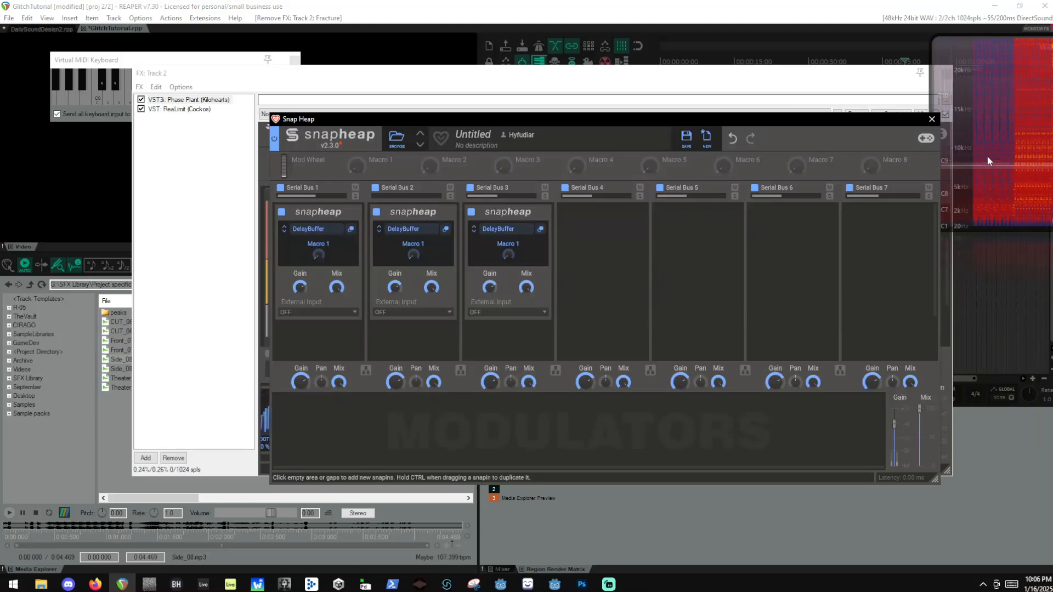
Close the Snap Heap window and remove the second Snap Heap from Lane 1.
left_click(931, 119)
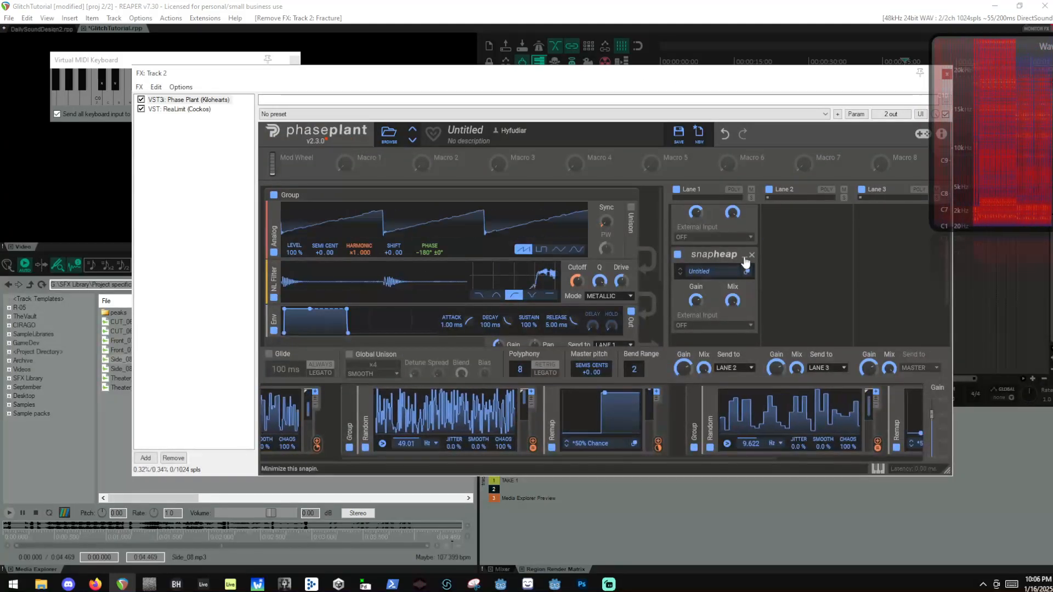
left_click(752, 255)
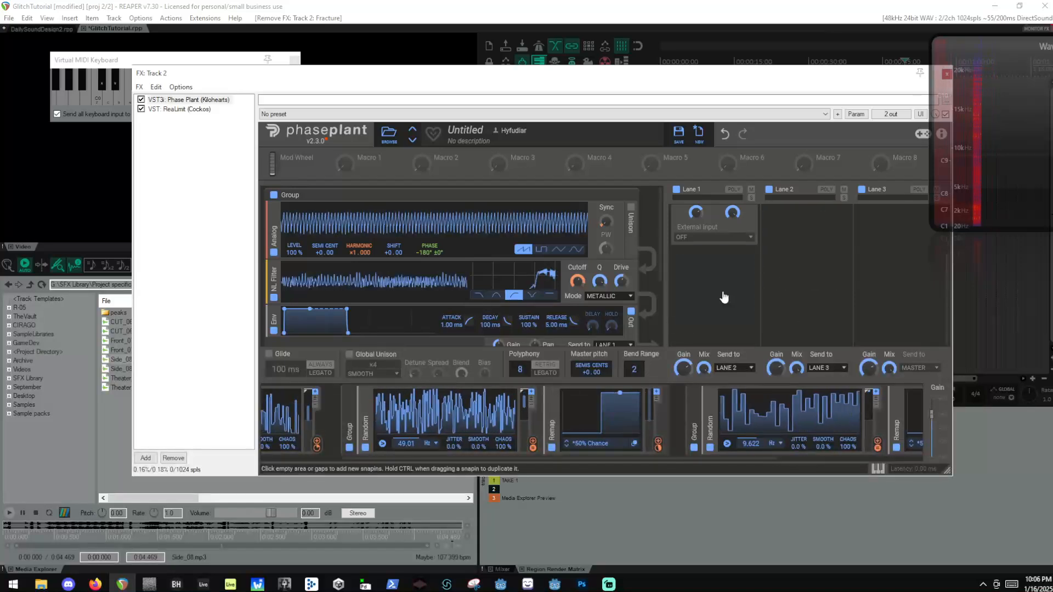
key("ctrl+z")
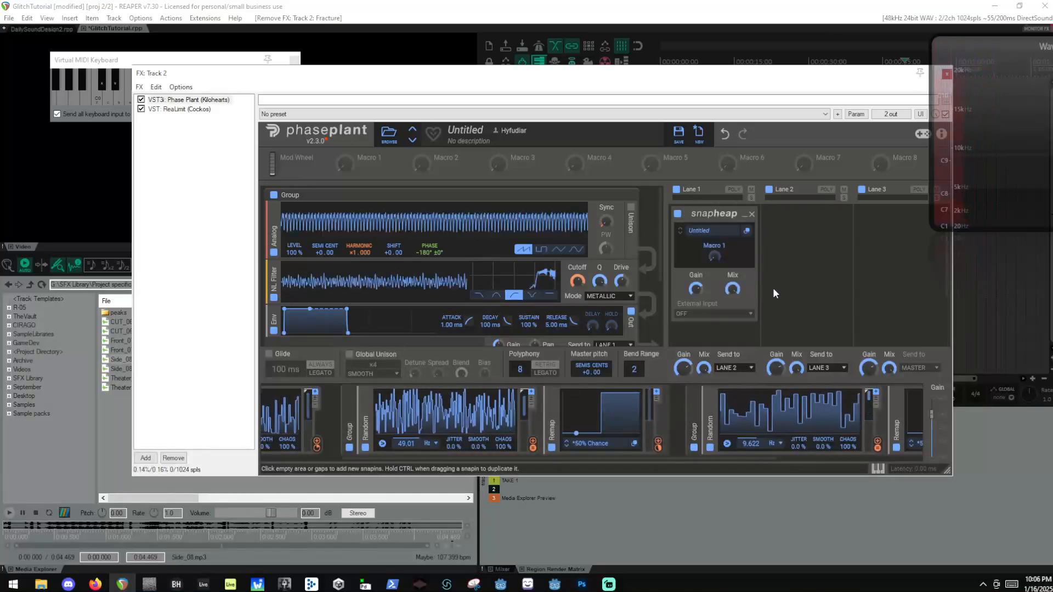
Reopen the remaining Snap Heap, add a Frequency Shifter after the Delay in Serial Bus 1, set it to 1.38 kHz, and audition it.
left_click(747, 232)
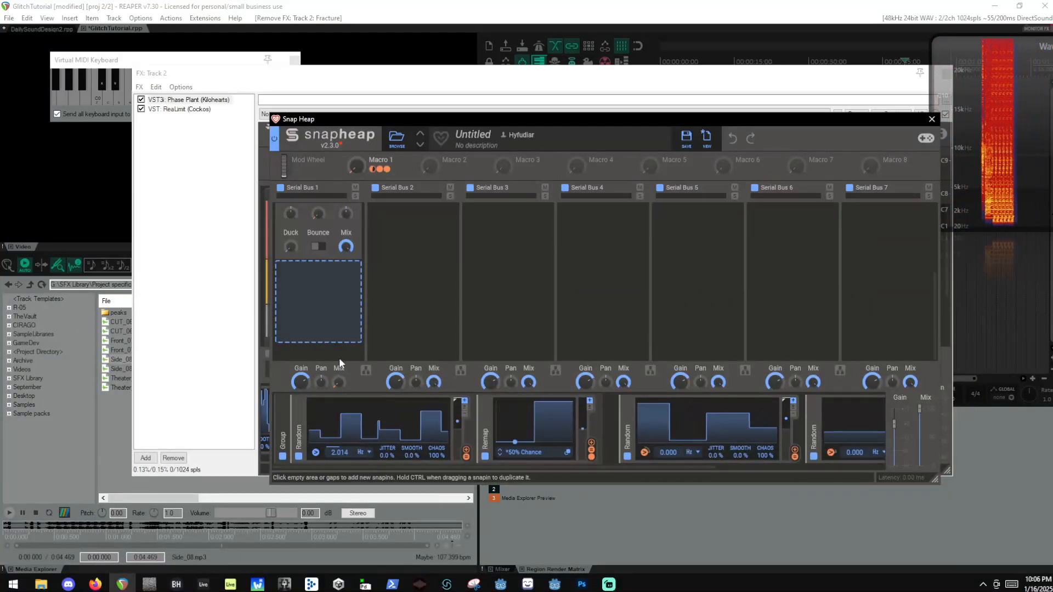
scroll(323, 334, "up", 2)
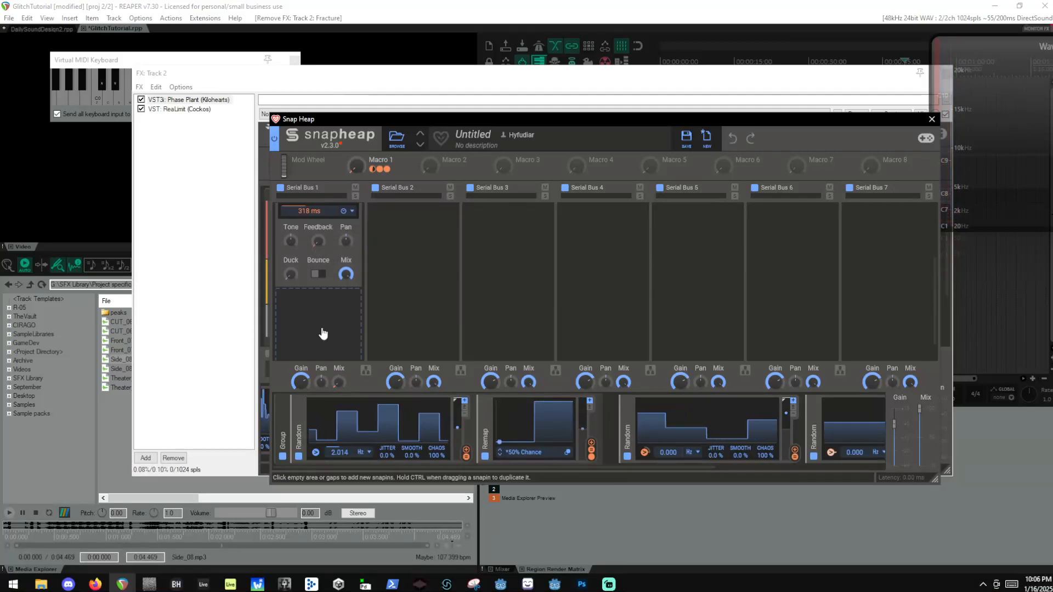
left_click(302, 314)
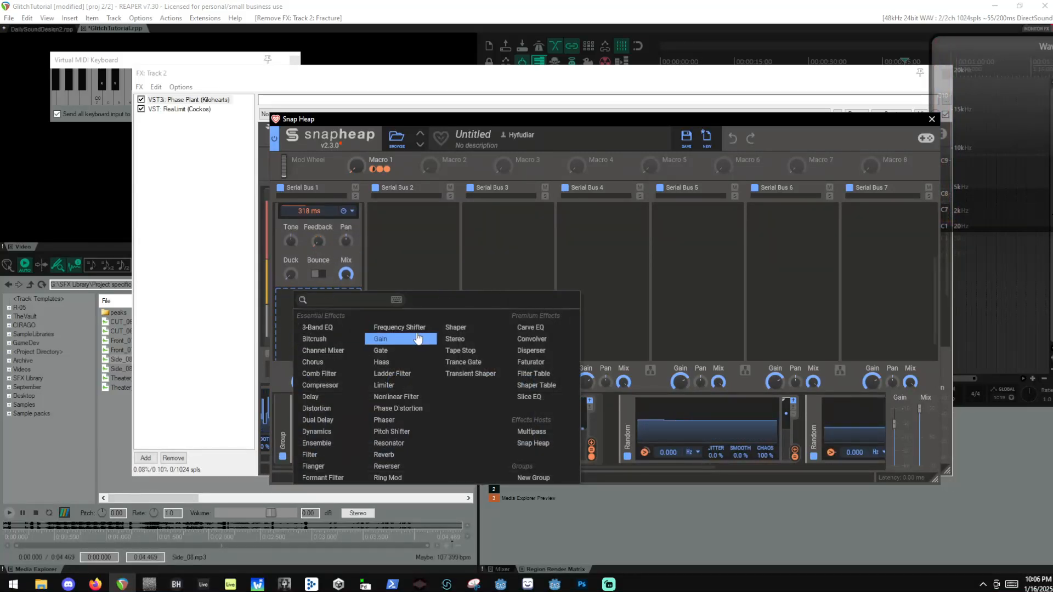
left_click(400, 327)
left_click_drag(306, 318, 306, 291)
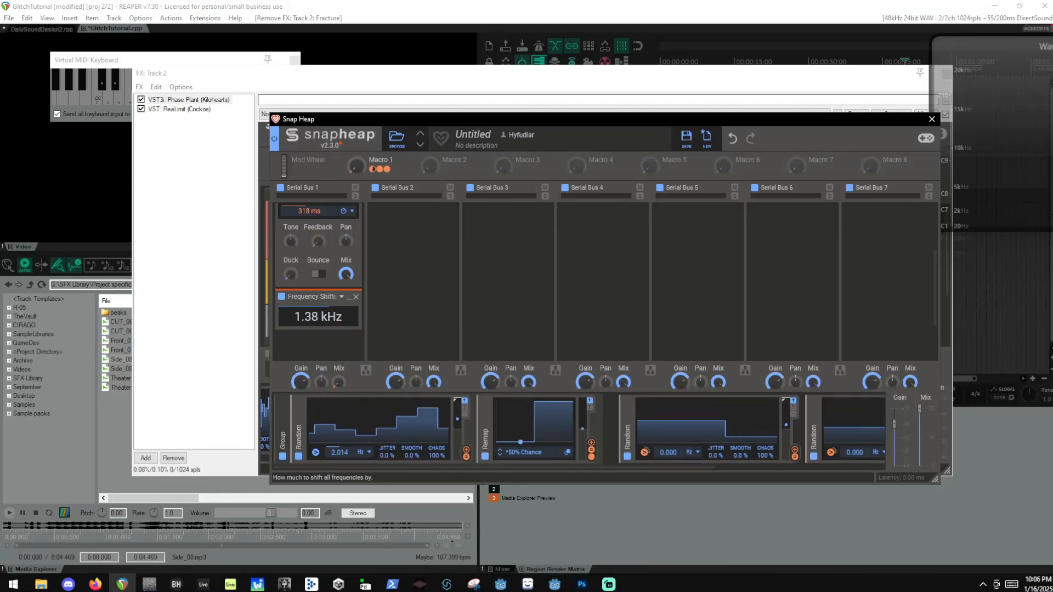
left_click(507, 4)
key("z")
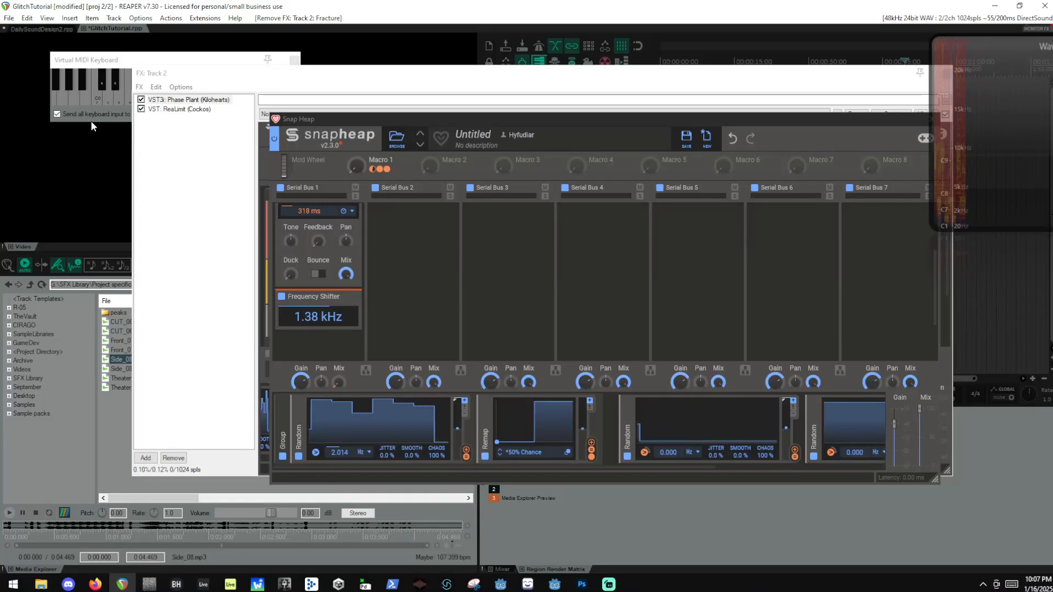
Add a Pitch Shifter set to +24.00 in Serial Bus 1 and remove the Frequency Shifter.
left_click(312, 340)
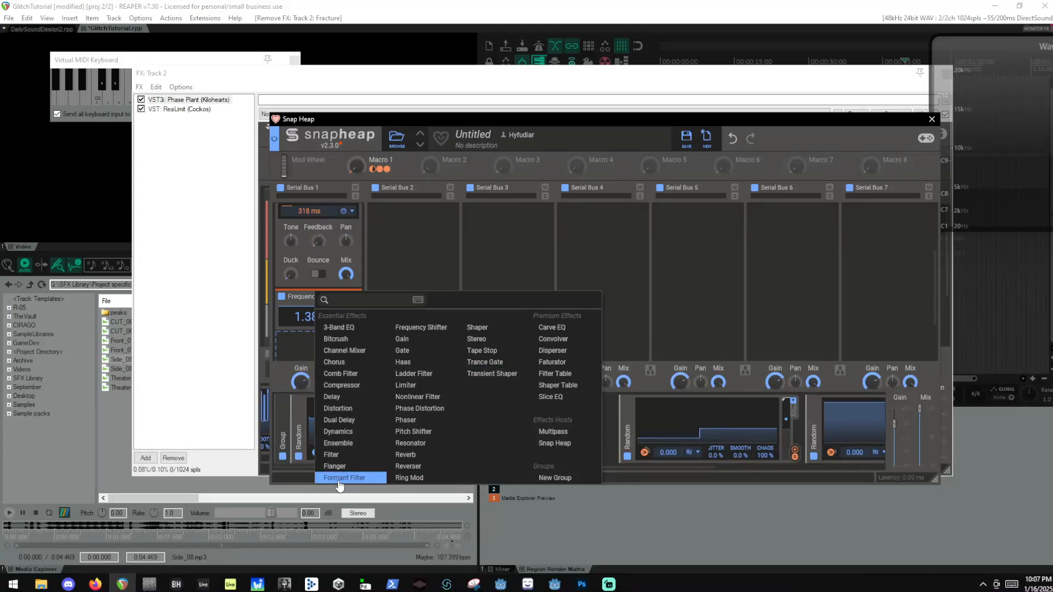
left_click(448, 433)
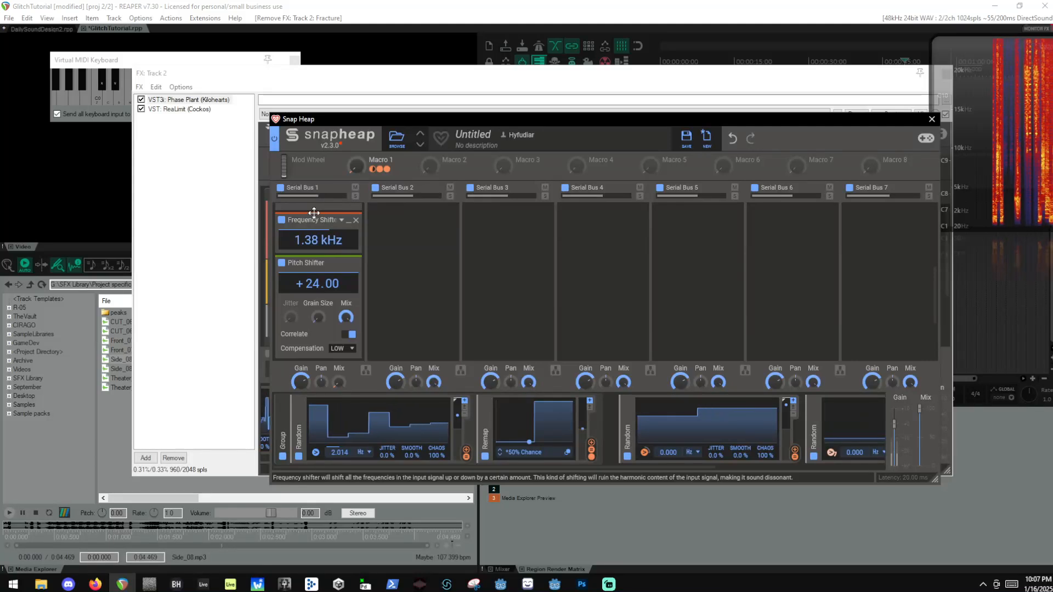
left_click_drag(318, 217, 307, 351)
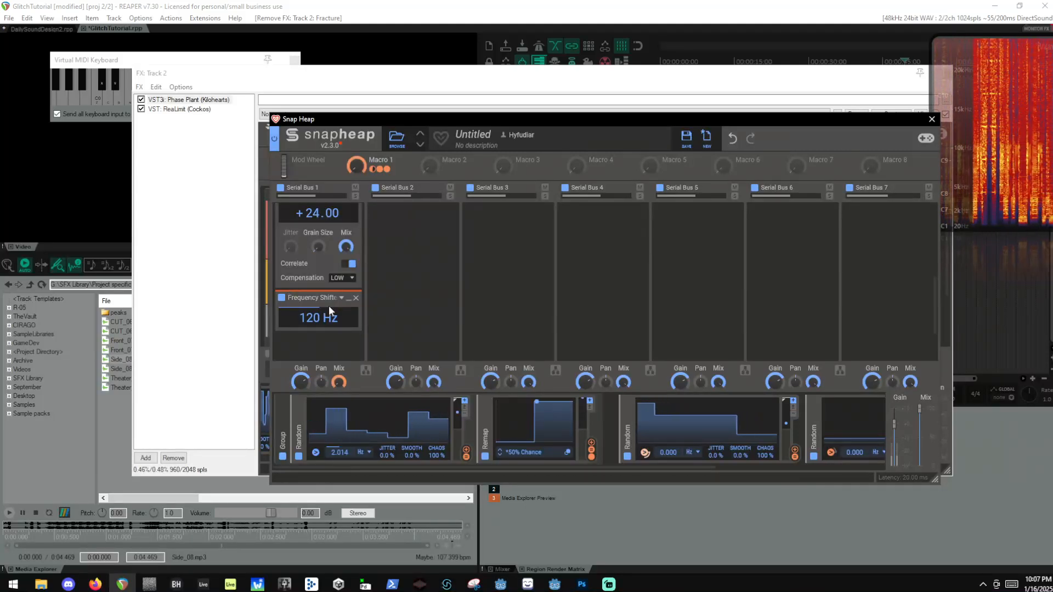
left_click(356, 297)
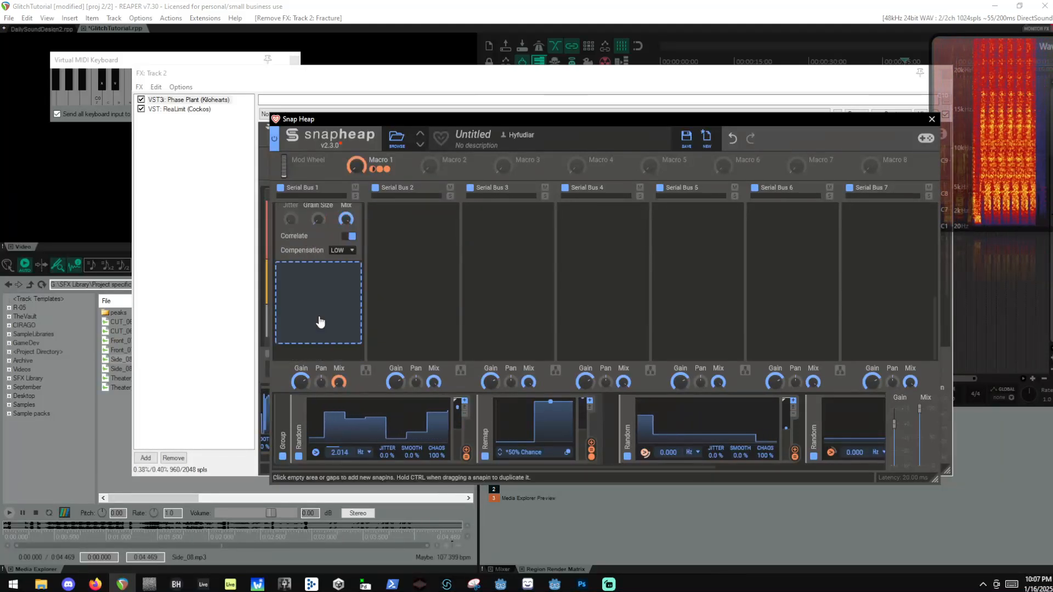
Add a Stereo effect after the Pitch Shifter and raise its Pan.
left_click(327, 307)
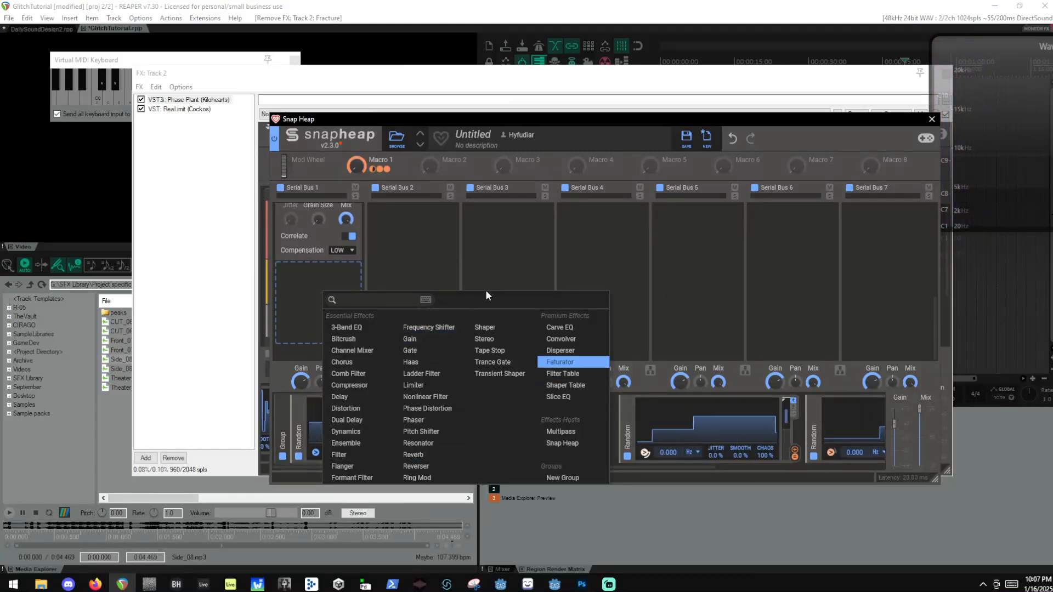
left_click(484, 338)
left_click_drag(345, 298, 344, 242)
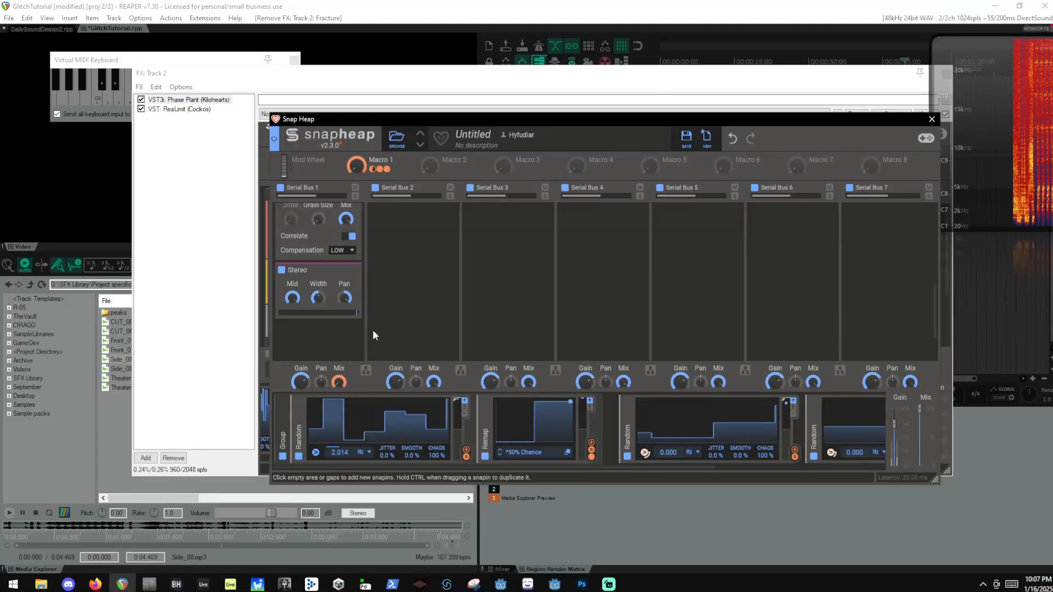
scroll(861, 403, "down", 3)
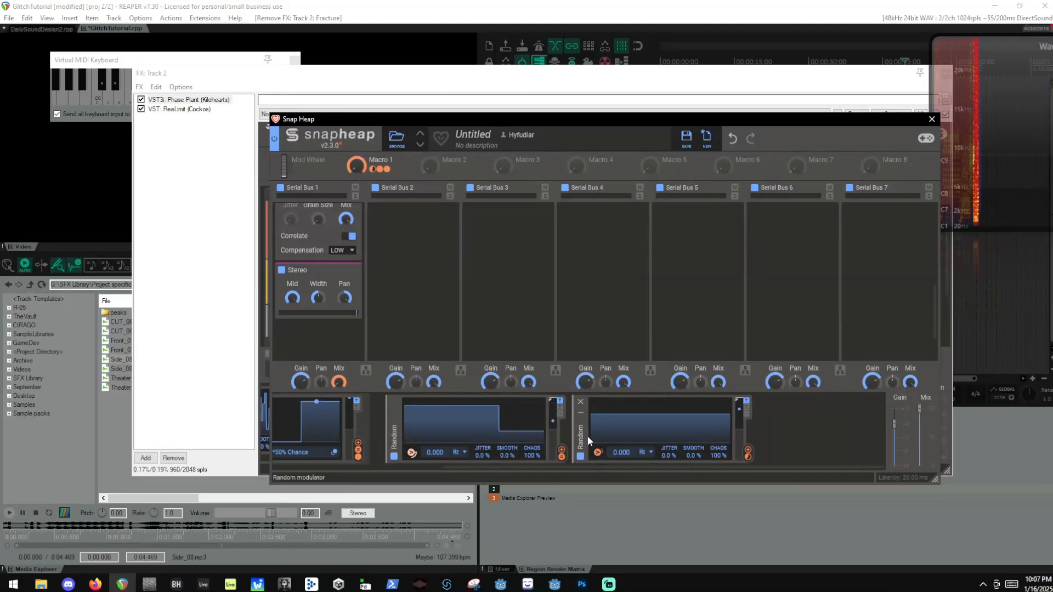
left_click_drag(781, 437, 793, 434)
scroll(806, 429, "down", 3)
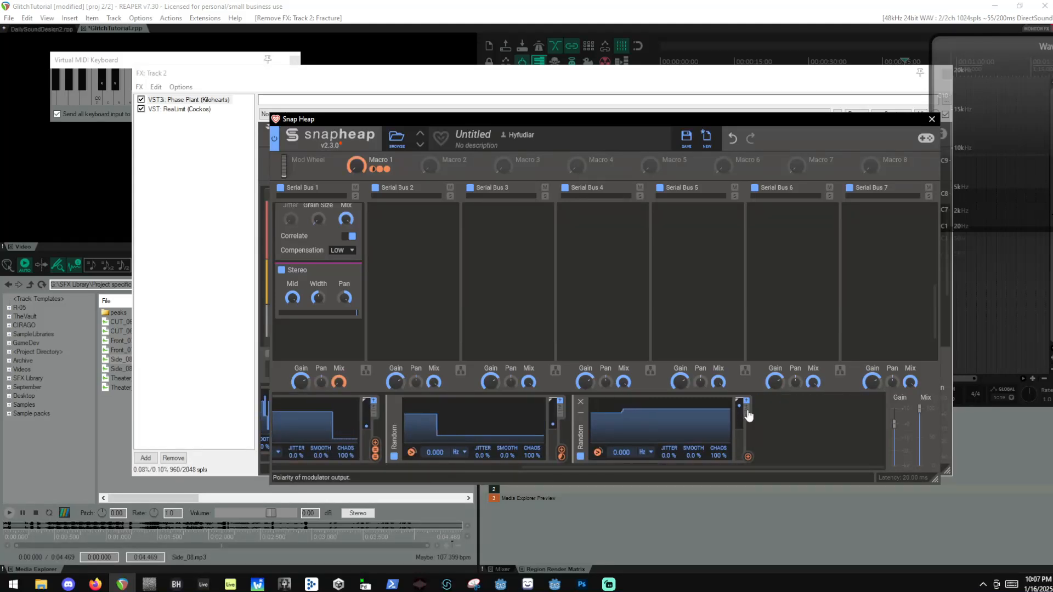
left_click(782, 429)
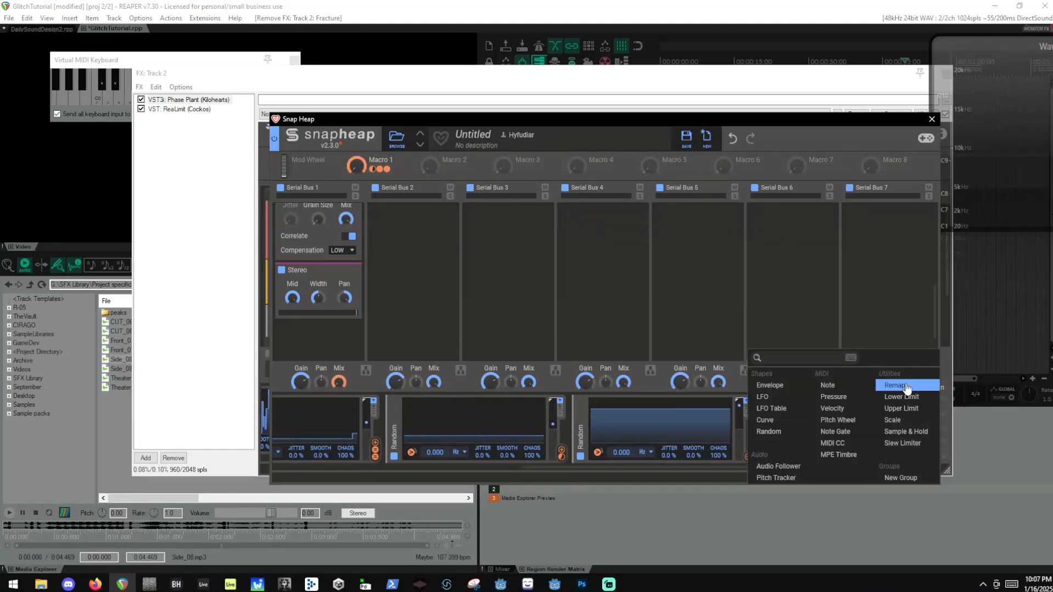
left_click(766, 278)
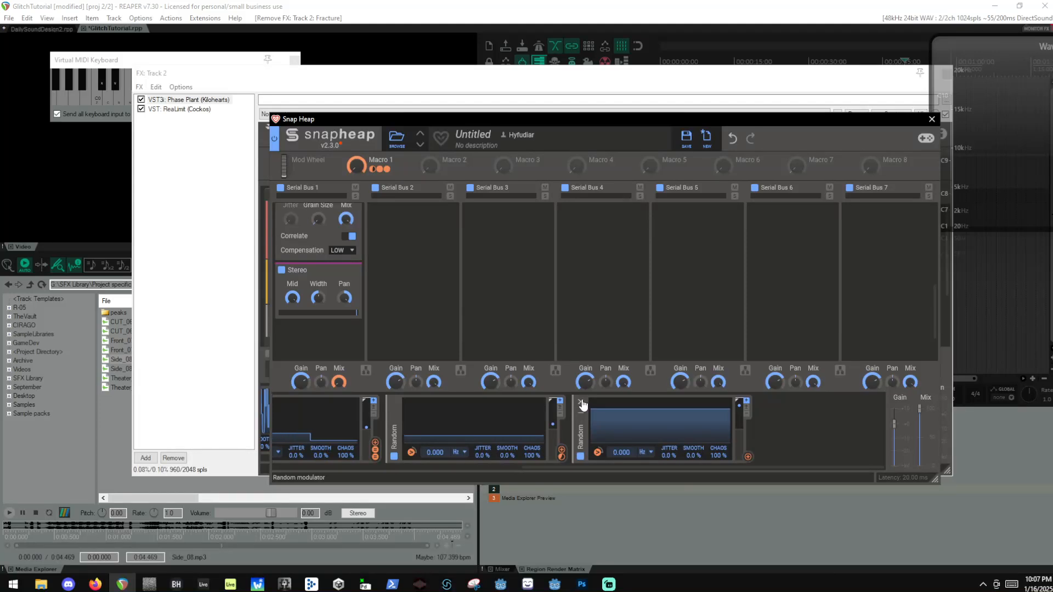
left_click(804, 430)
left_click(791, 334)
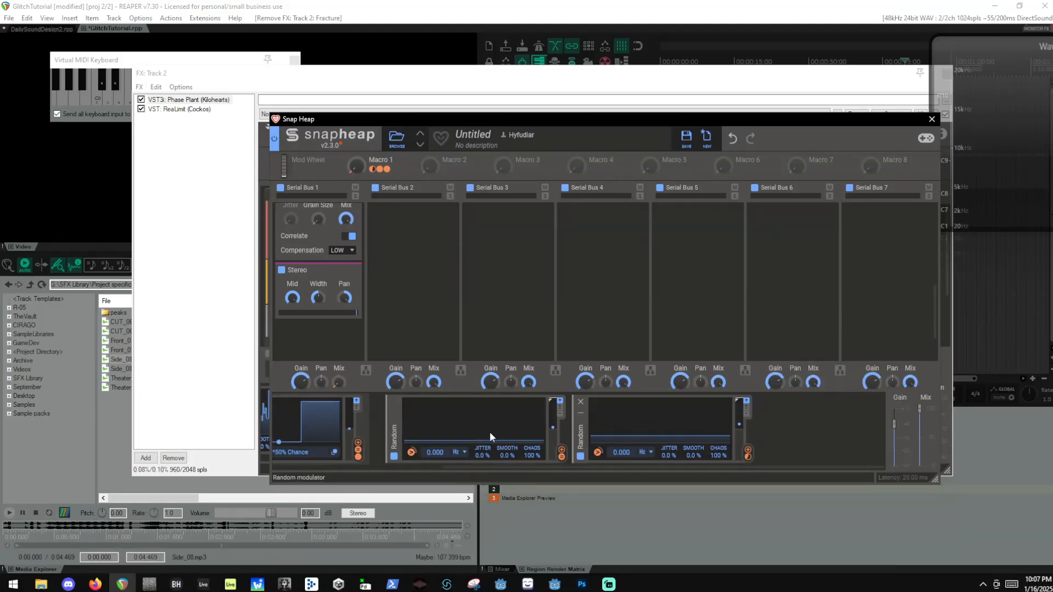
Duplicate the Remap-triggered Random to the end of the modulator chain and add a Remap with the 50% Chance shape after it.
left_click_drag(402, 433, 811, 426)
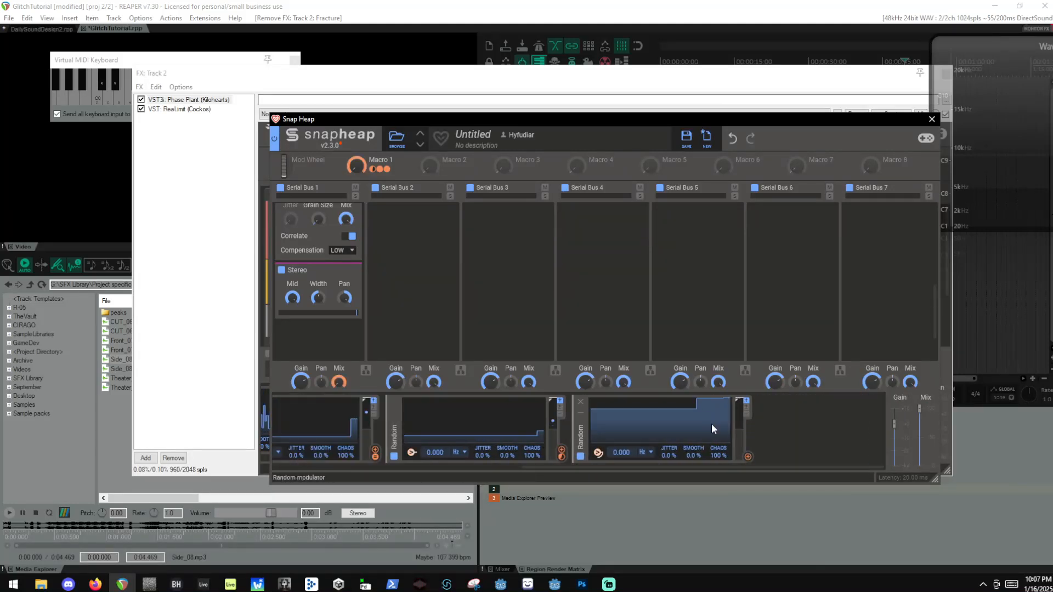
left_click(775, 423)
left_click(902, 388)
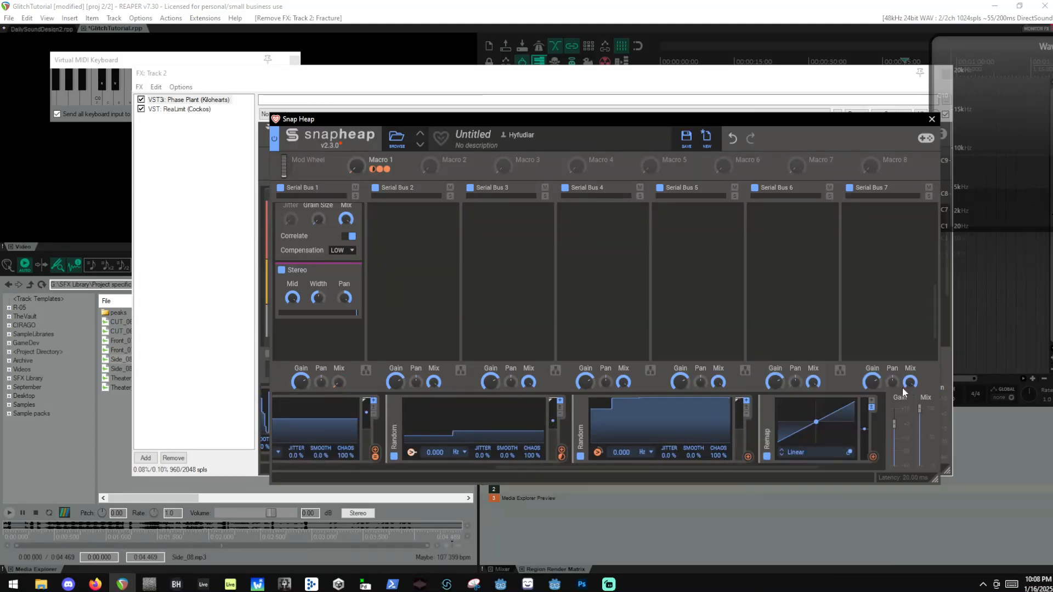
left_click(847, 453)
left_click(658, 291)
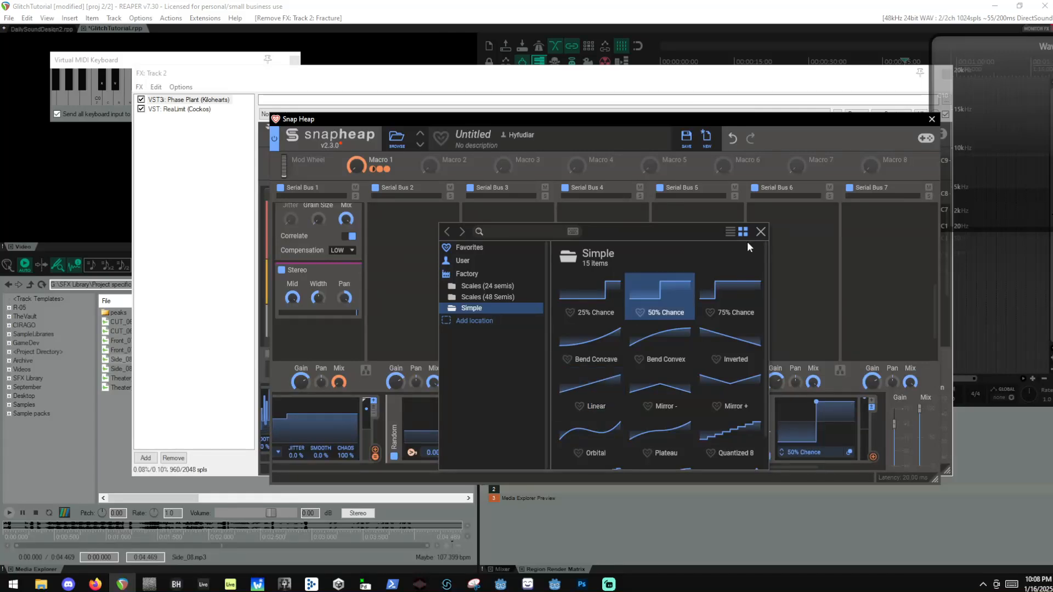
left_click(760, 232)
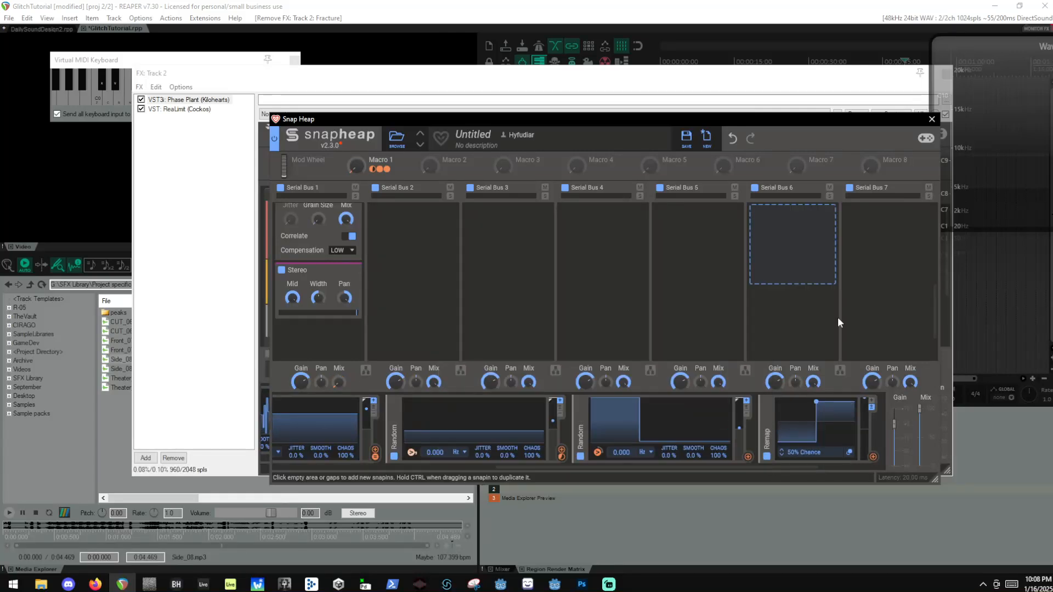
Reshape the last Remap's curve on the snapped grid into three levels: -100% up to -33%, 0% up to 33%, and 100% above.
left_click(849, 452)
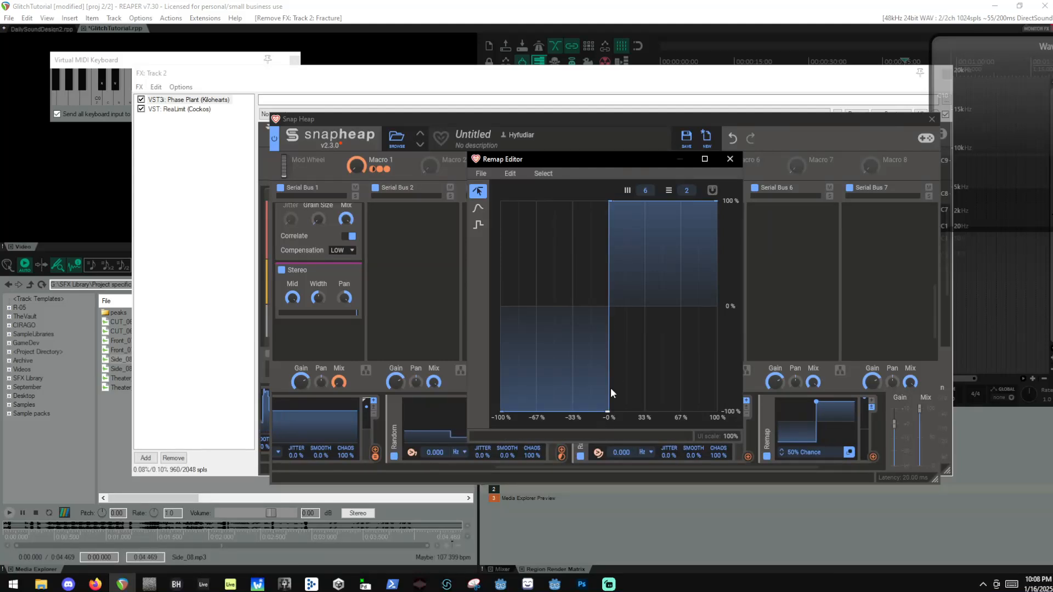
left_click(712, 192)
left_click_drag(607, 411, 564, 427)
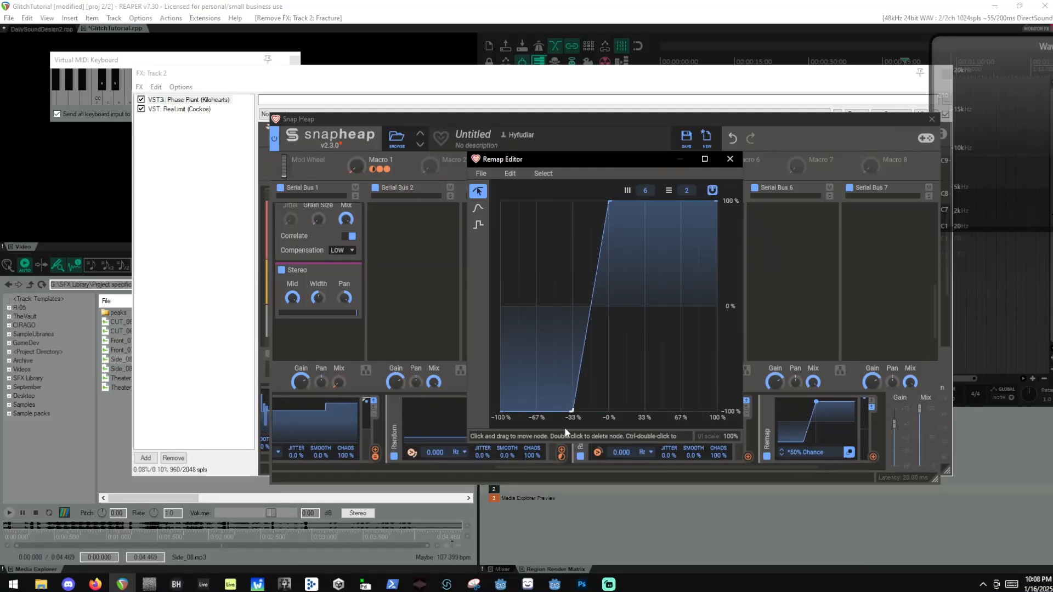
left_click_drag(616, 207, 574, 305)
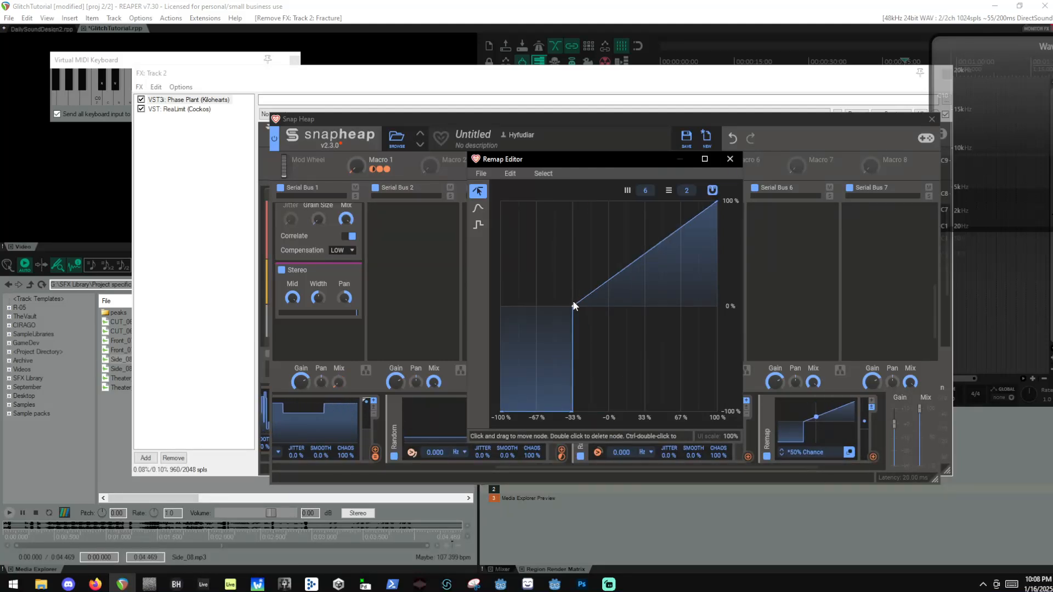
double_click(637, 258)
left_click_drag(637, 258, 645, 278)
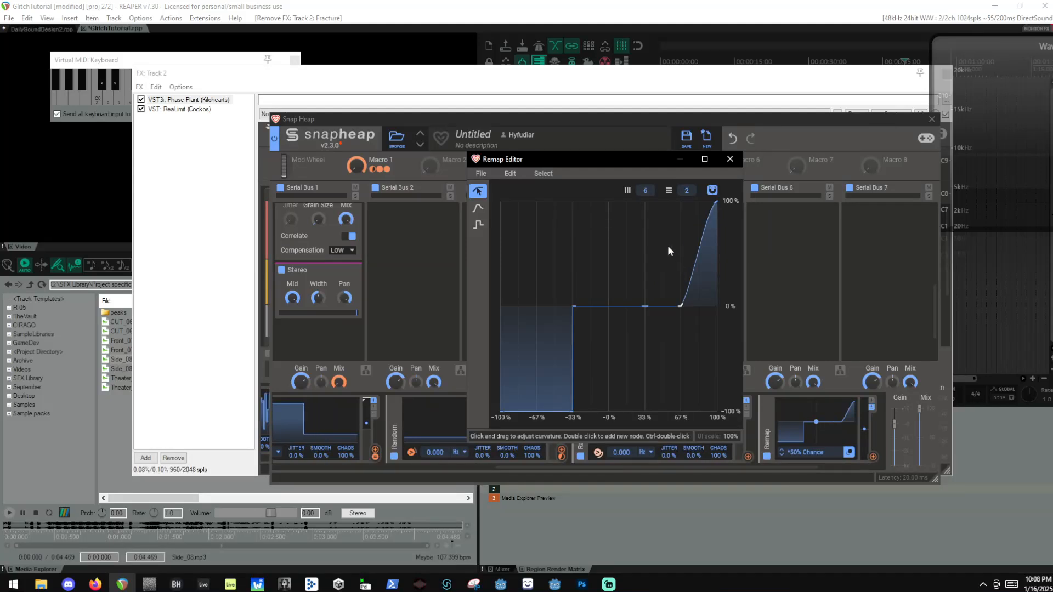
left_click(730, 160)
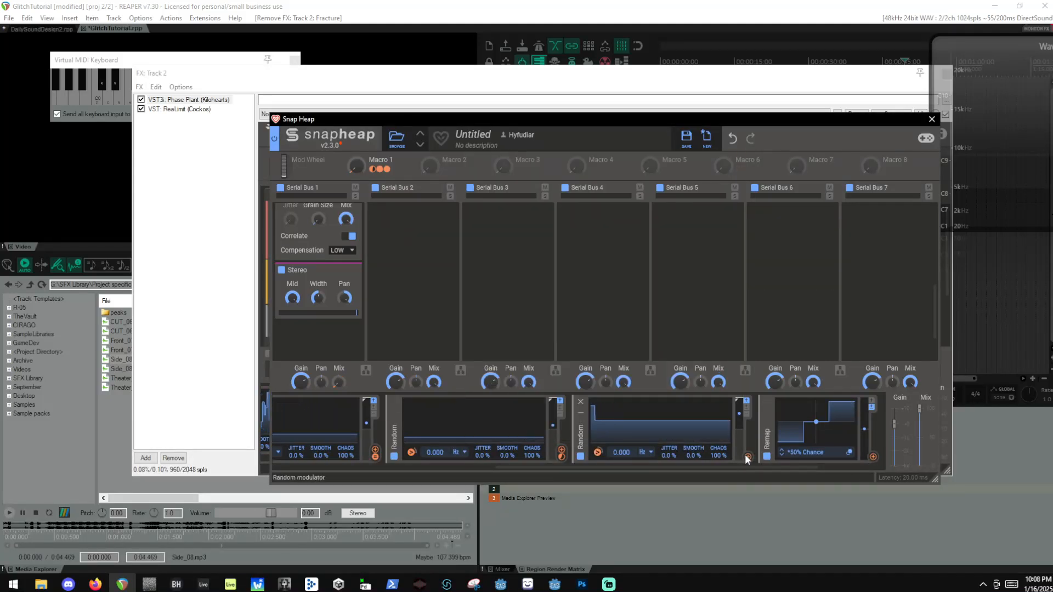
Route the last Random into the reshaped Remap's input, recentre the Stereo effect's Pan, and modulate that Pan with the Remap's output.
left_click(747, 456)
left_click(815, 450)
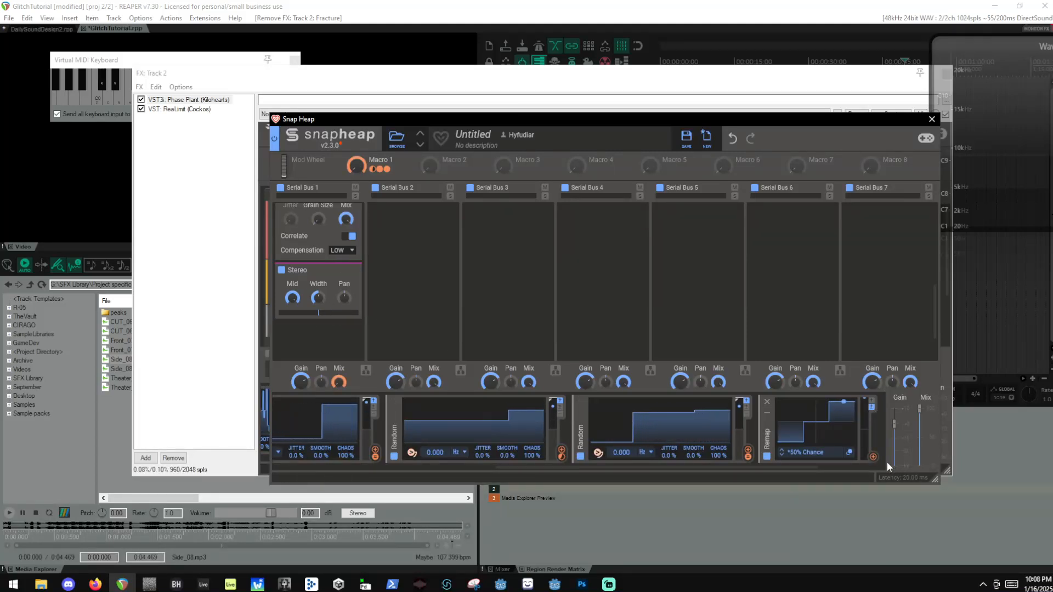
left_click_drag(873, 457, 342, 311)
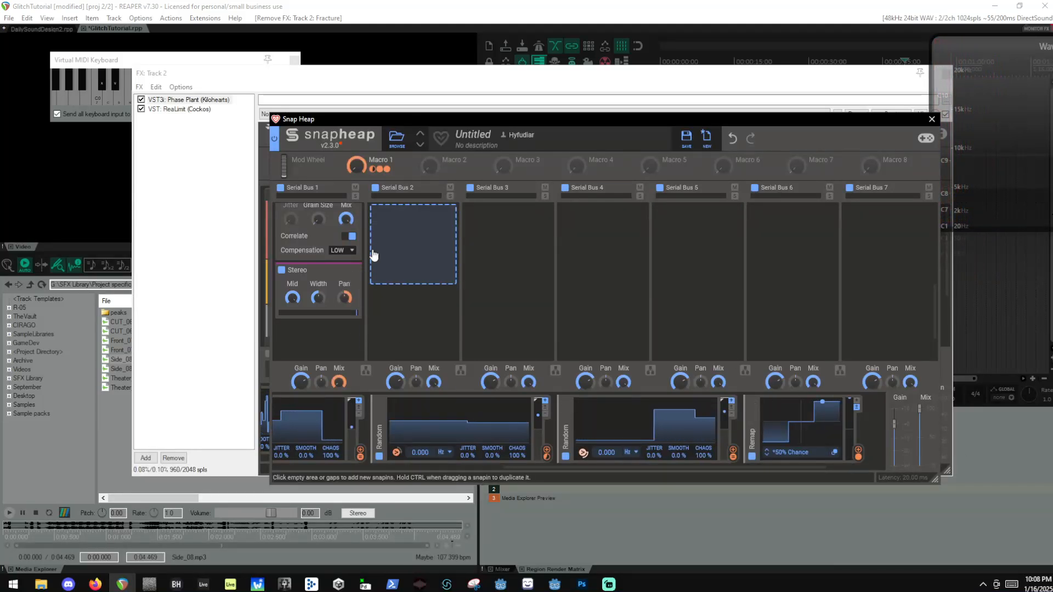
Replace the Pitch Shifter and Stereo effects after the Delay with a Frequency Shifter at 1.26 kHz and modulate the Delay's Feedback.
scroll(320, 272, "down", 4)
scroll(320, 273, "down", 2)
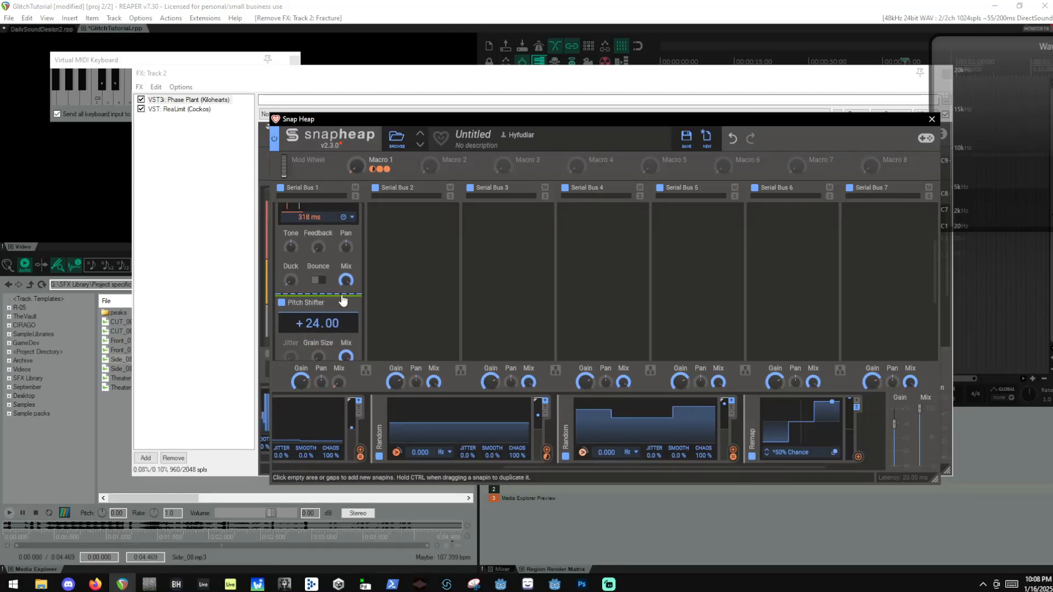
left_click(355, 304)
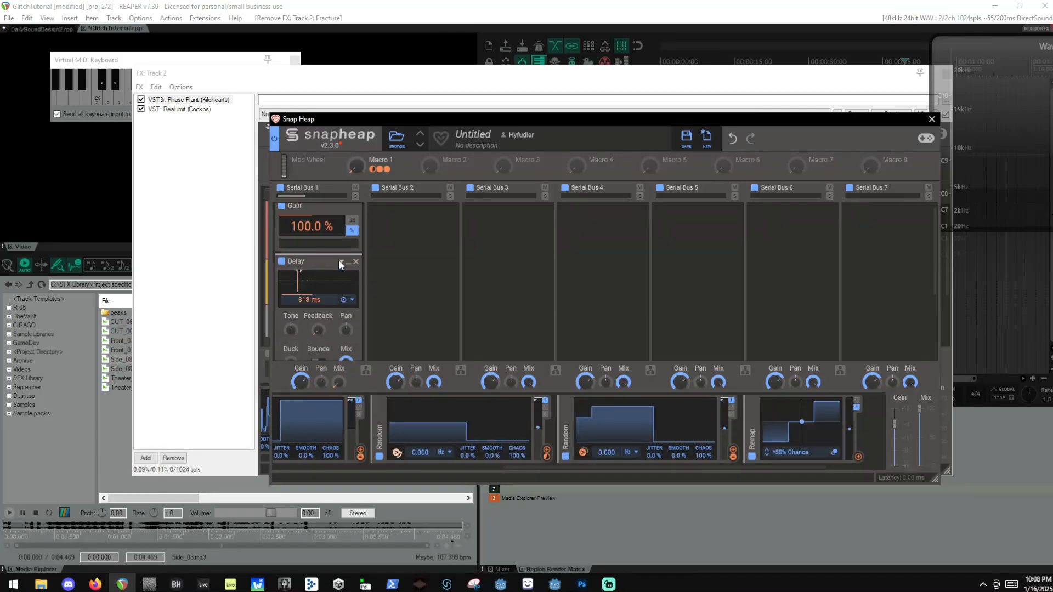
left_click(309, 303)
left_click(411, 259)
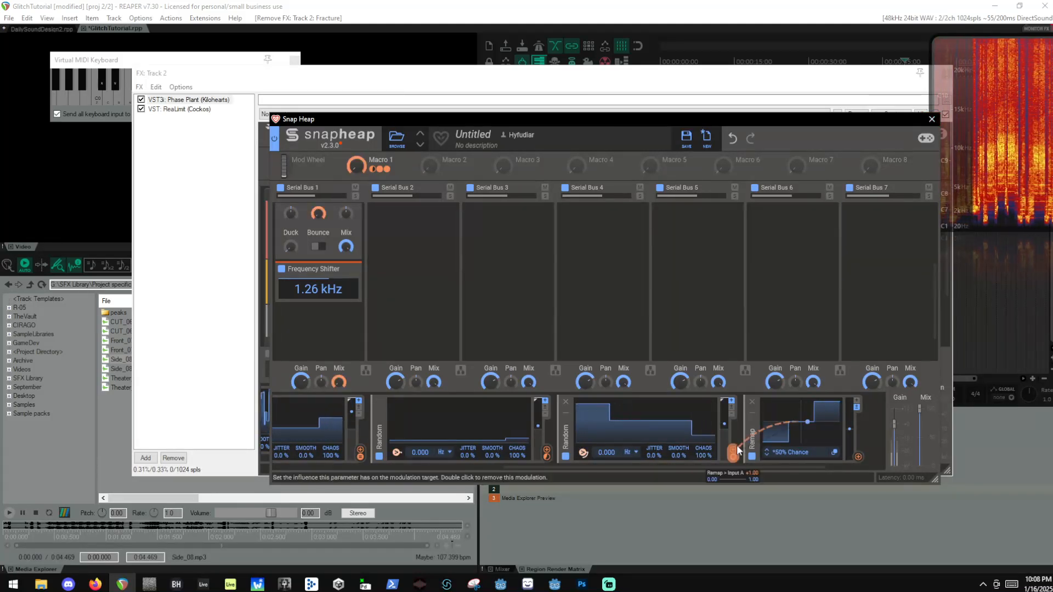
left_click(932, 119)
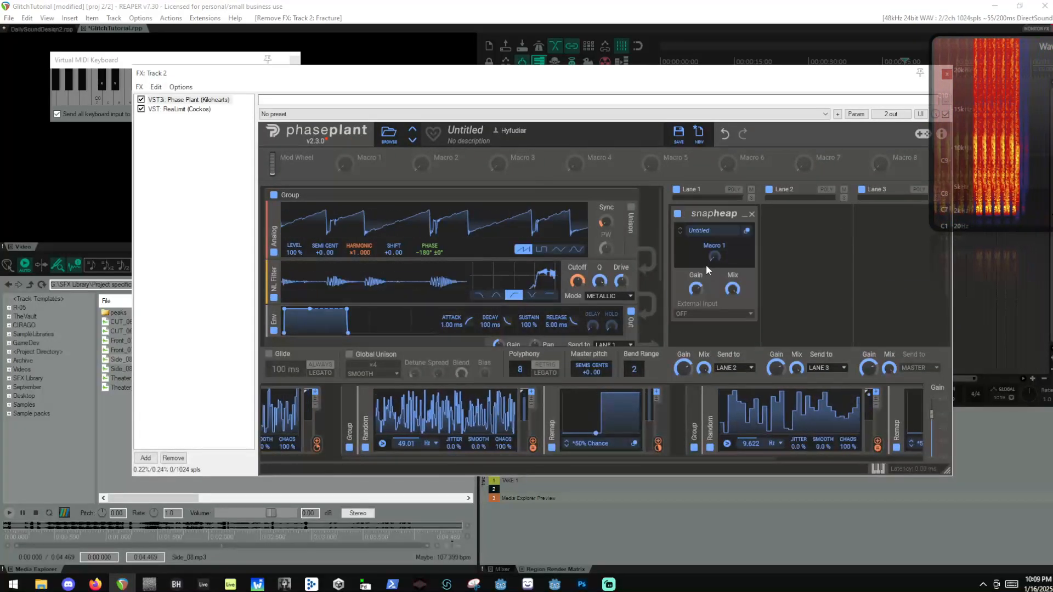
Move the modulator group containing the 49.01 Hz Random and its Remap to the end of Phase Plant's modulator chain.
scroll(713, 277, "down", 2)
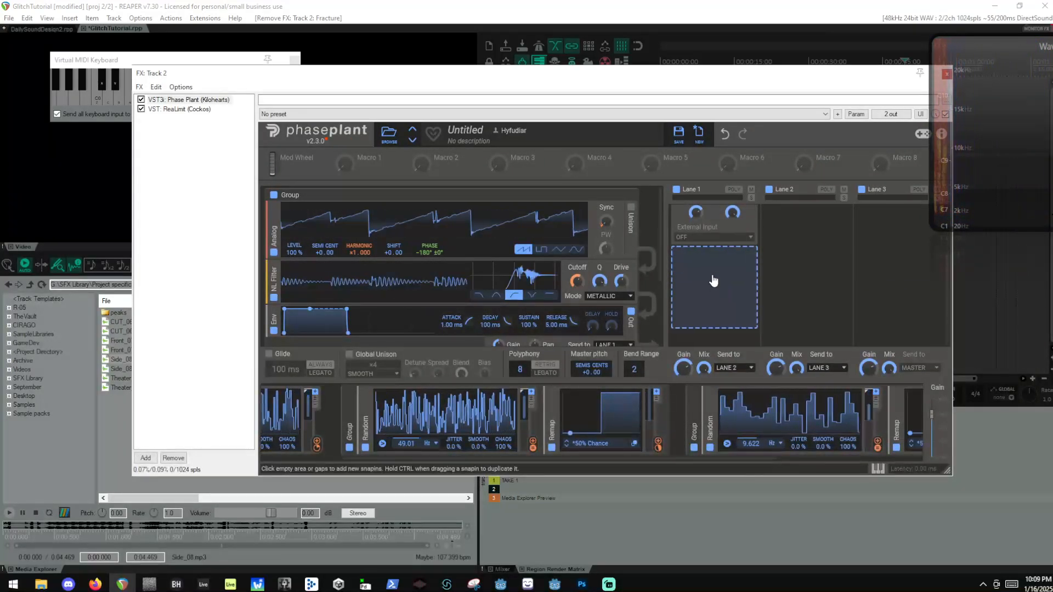
left_click(713, 281)
scroll(812, 415, "right", 2)
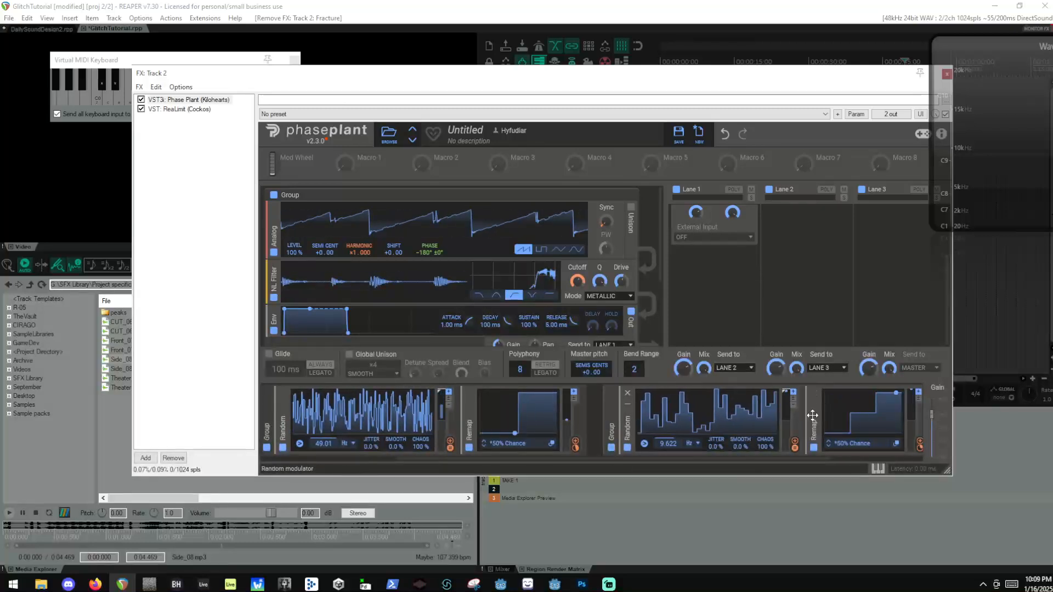
scroll(812, 415, "right", 4)
scroll(351, 442, "left", 5)
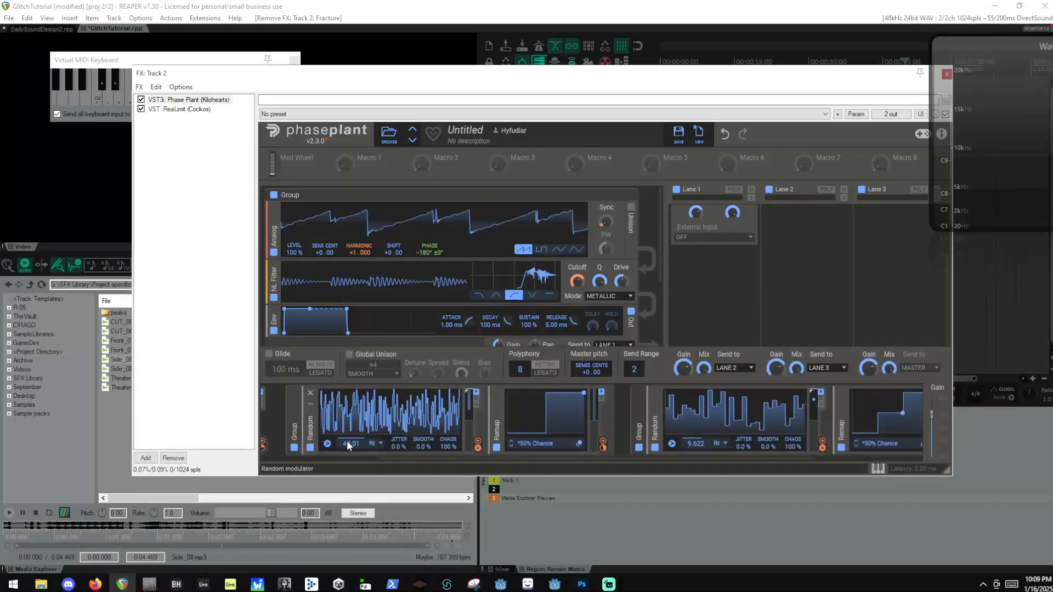
scroll(347, 441, "left", 2)
left_click_drag(374, 418, 921, 408)
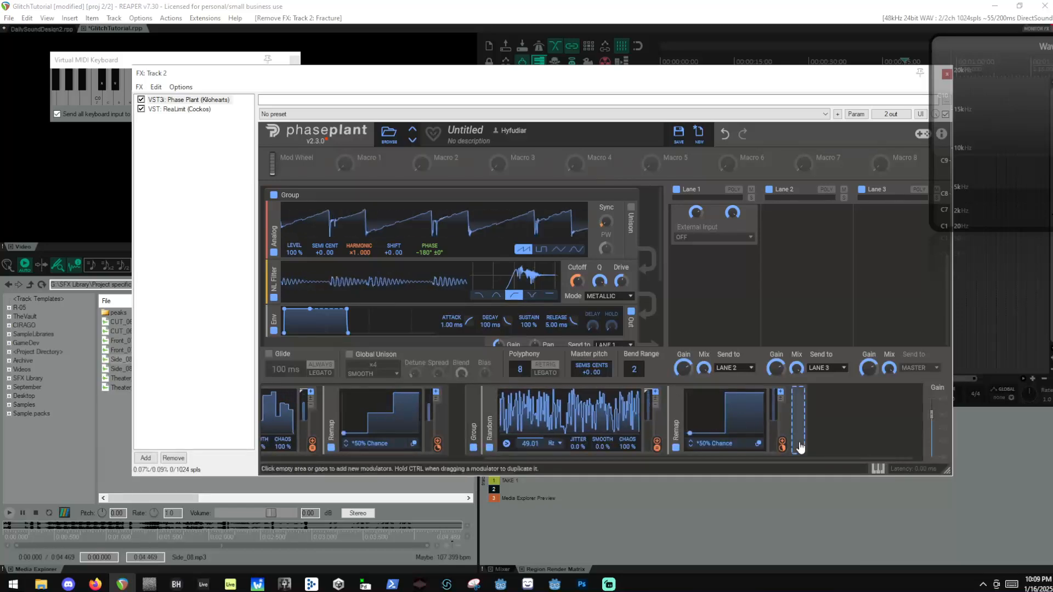
Duplicate the 49.01 Hz Random and Remap group at the end of the chain and set the copy's Random rate to 6.751 Hz.
scroll(581, 415, "left", 4)
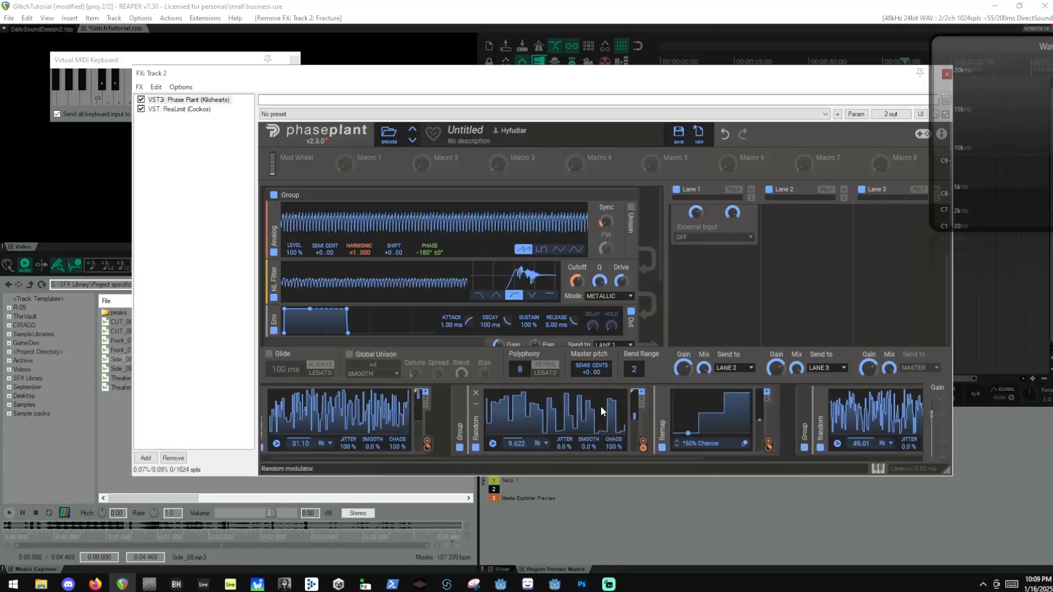
scroll(600, 406, "right", 4)
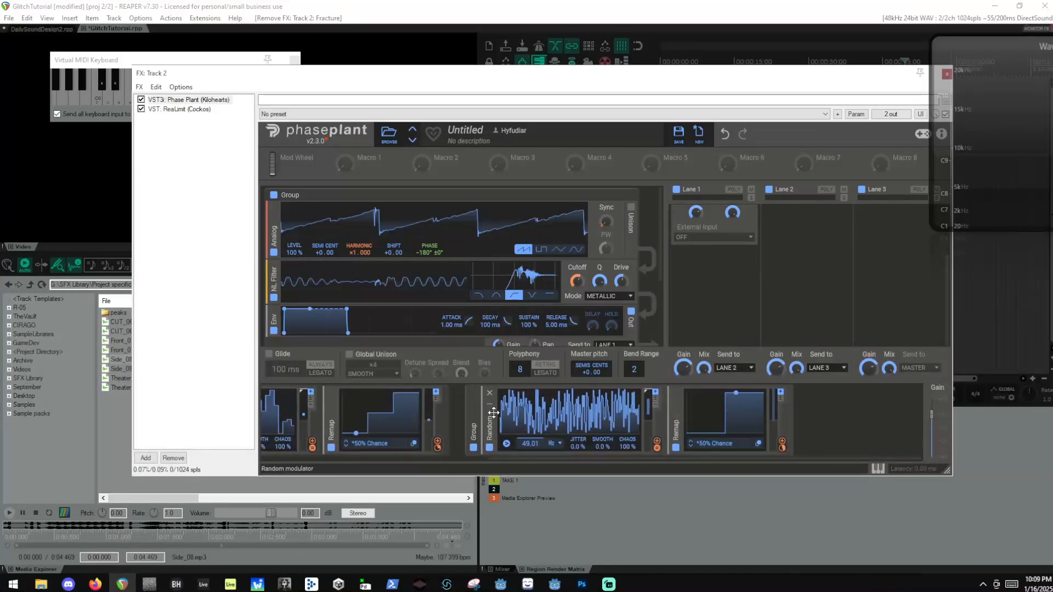
left_click_drag(466, 413, 855, 410)
scroll(800, 411, "right", 5)
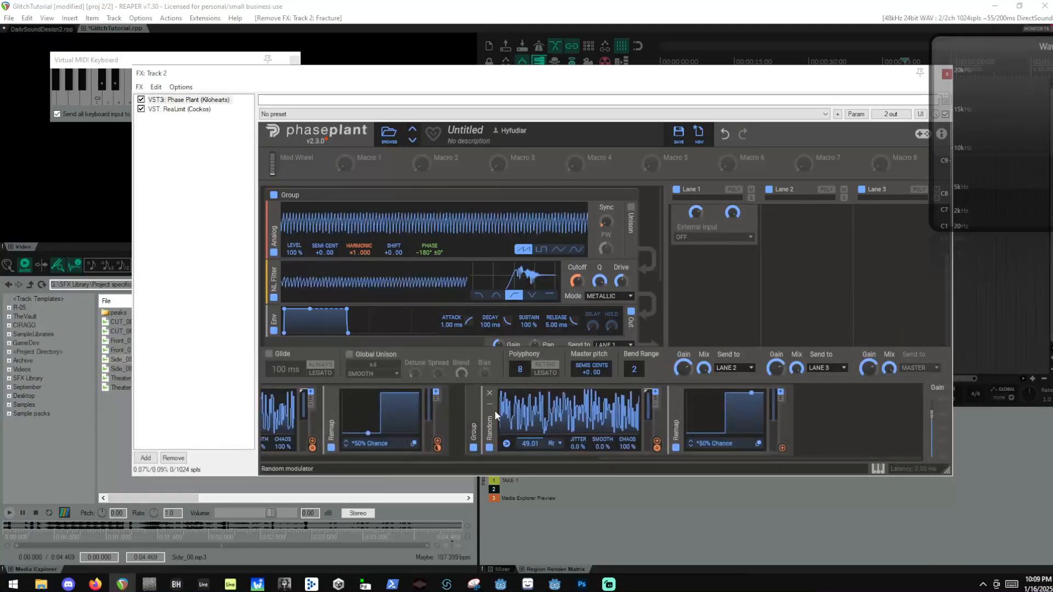
left_click_drag(541, 445, 541, 482)
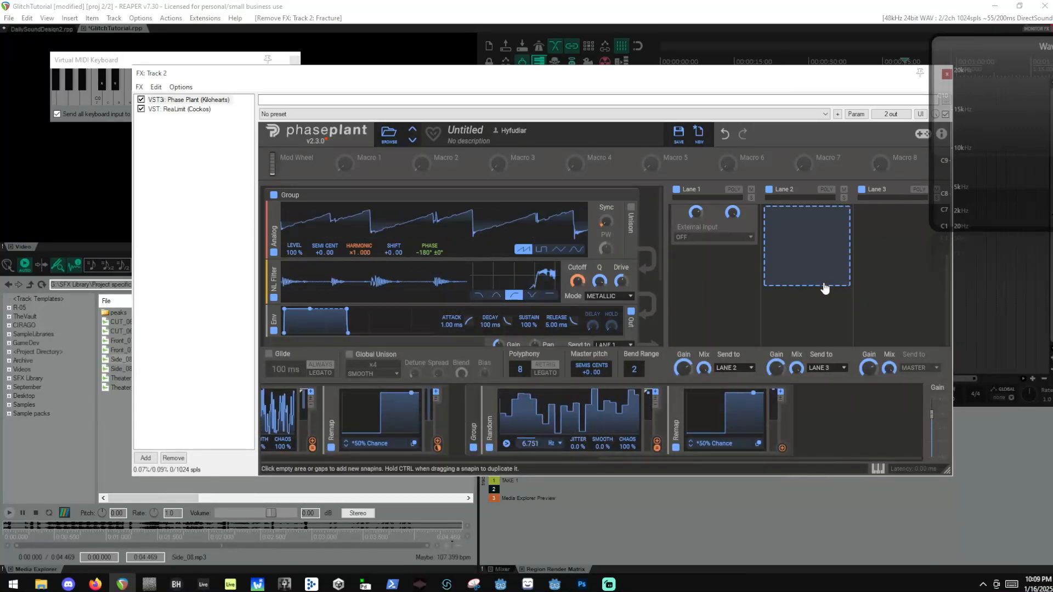
Add a Chorus after Snap Heap in Lane 1, set it to 3 taps, and lower its Mix to the minimum.
left_click(824, 287)
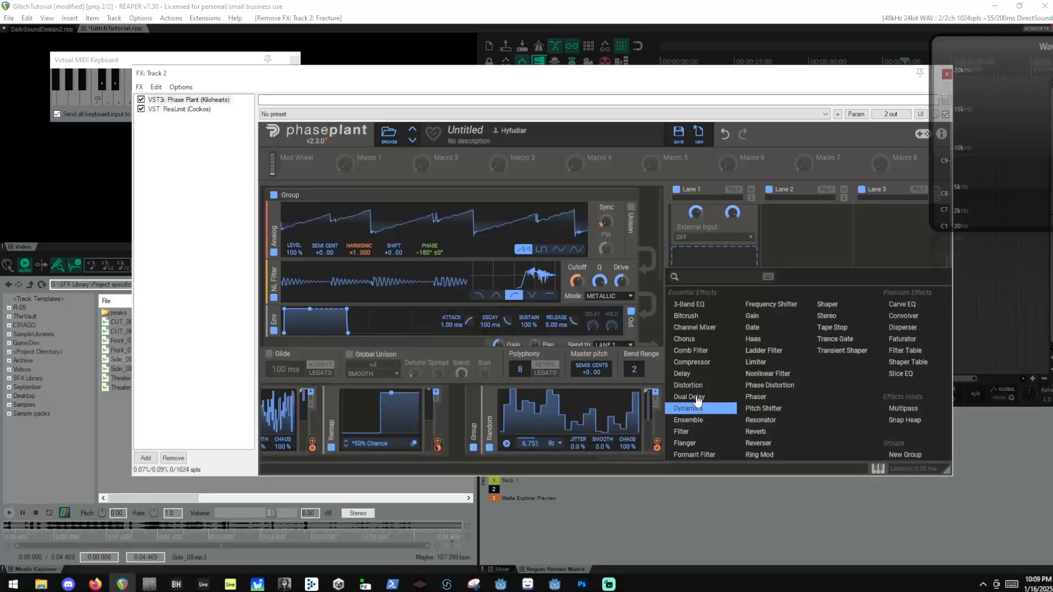
left_click(684, 338)
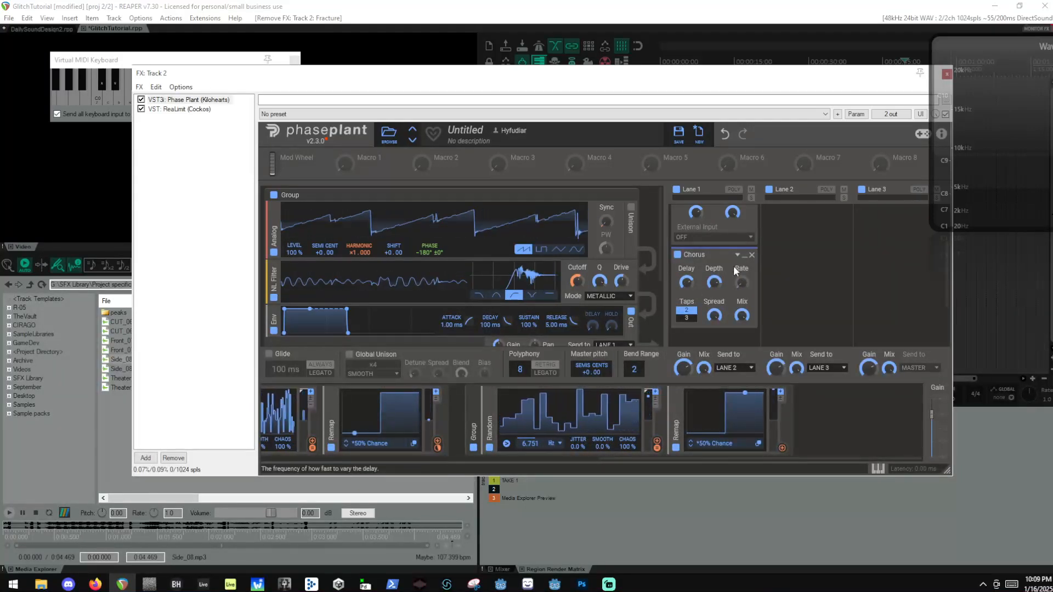
left_click(691, 318)
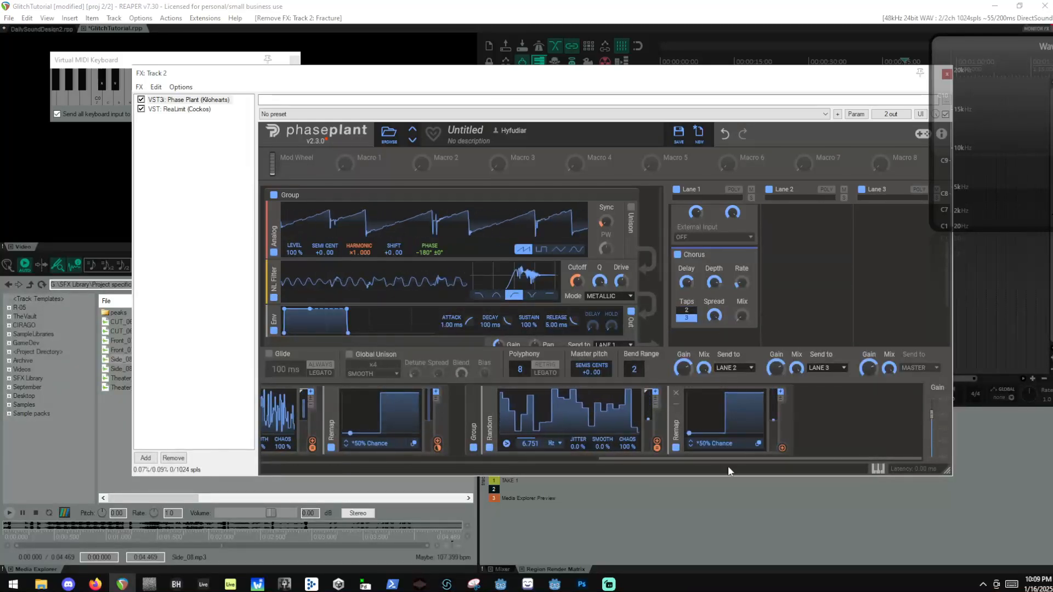
Modulate the Chorus Mix with the last Remap and give that Remap the 25% Chance shape.
left_click(782, 448)
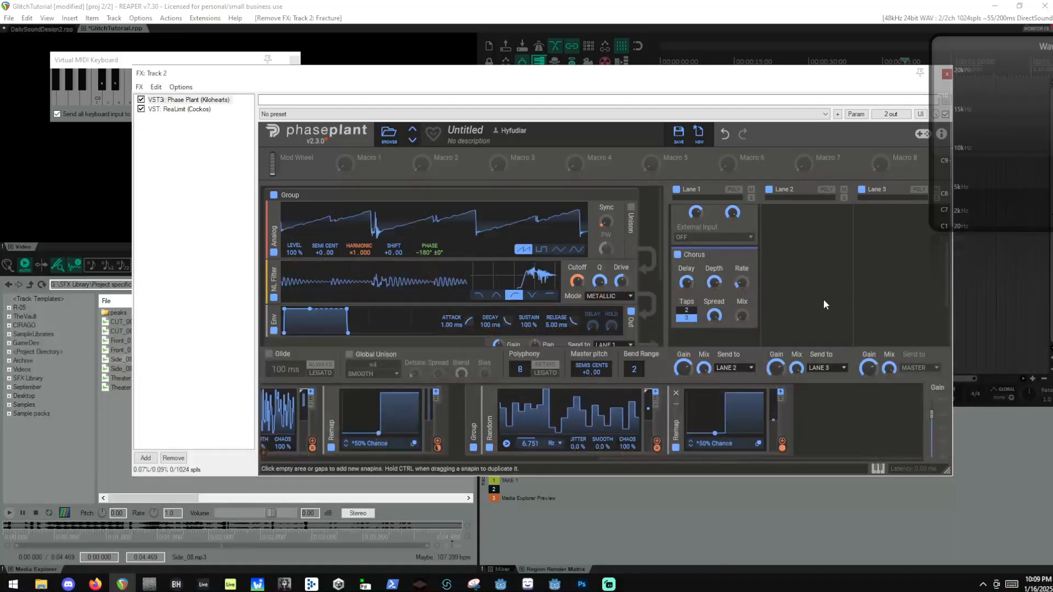
left_click(707, 444)
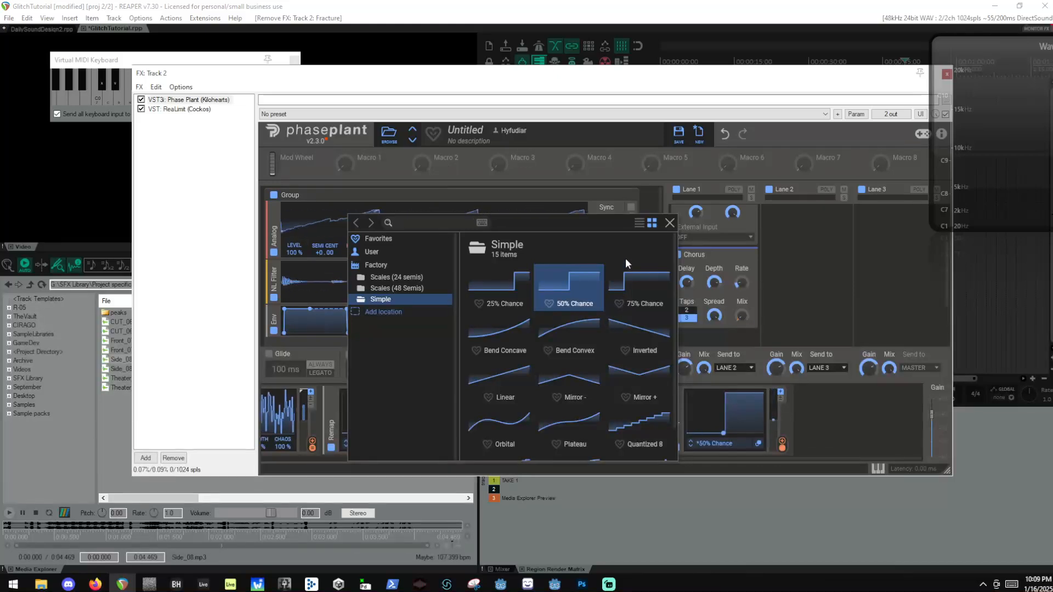
left_click(493, 285)
left_click(672, 223)
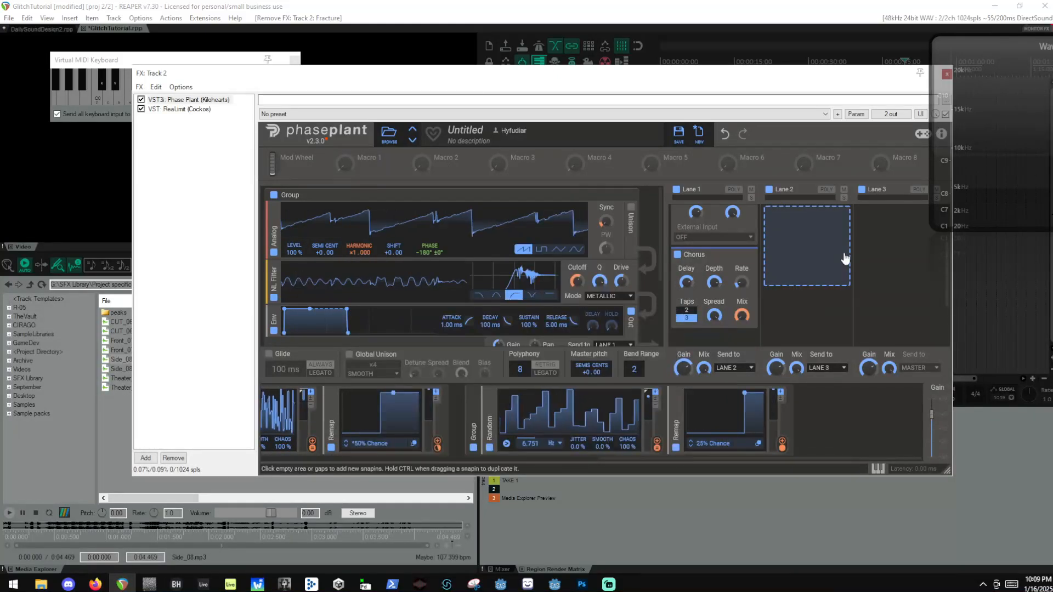
left_click(846, 257)
left_click(858, 221)
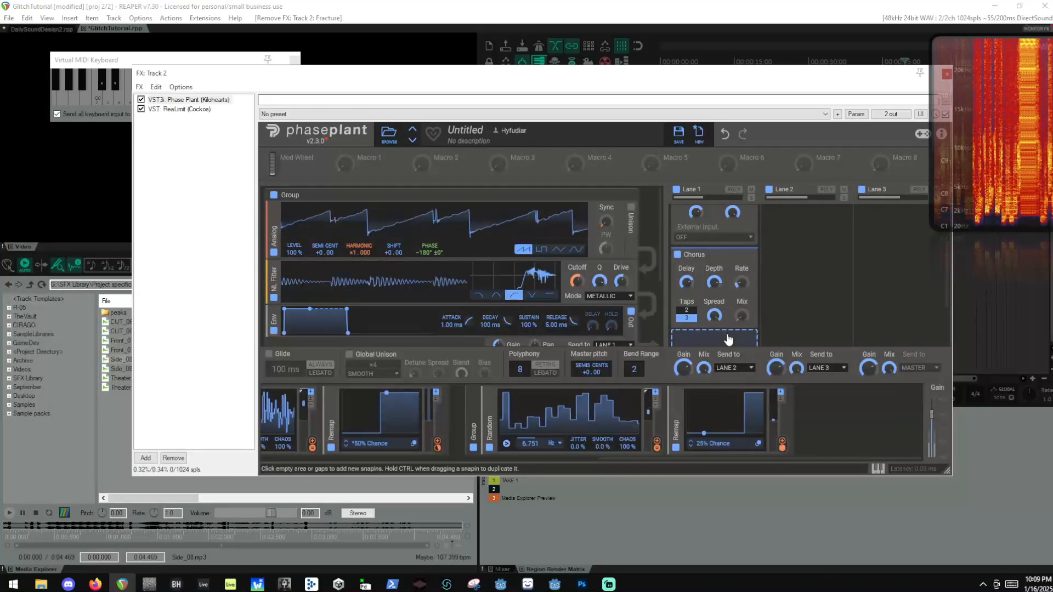
Add a Stereo effect after the Chorus in Lane 1 and modulate its Width with the 25% Chance Remap.
left_click(728, 341)
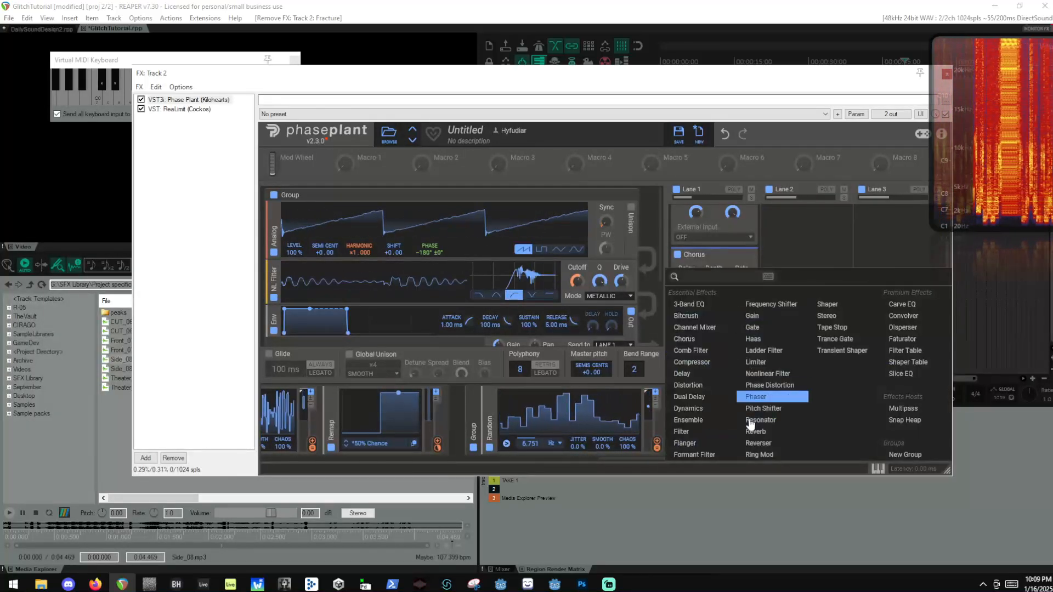
left_click(826, 316)
left_click_drag(783, 443, 714, 322)
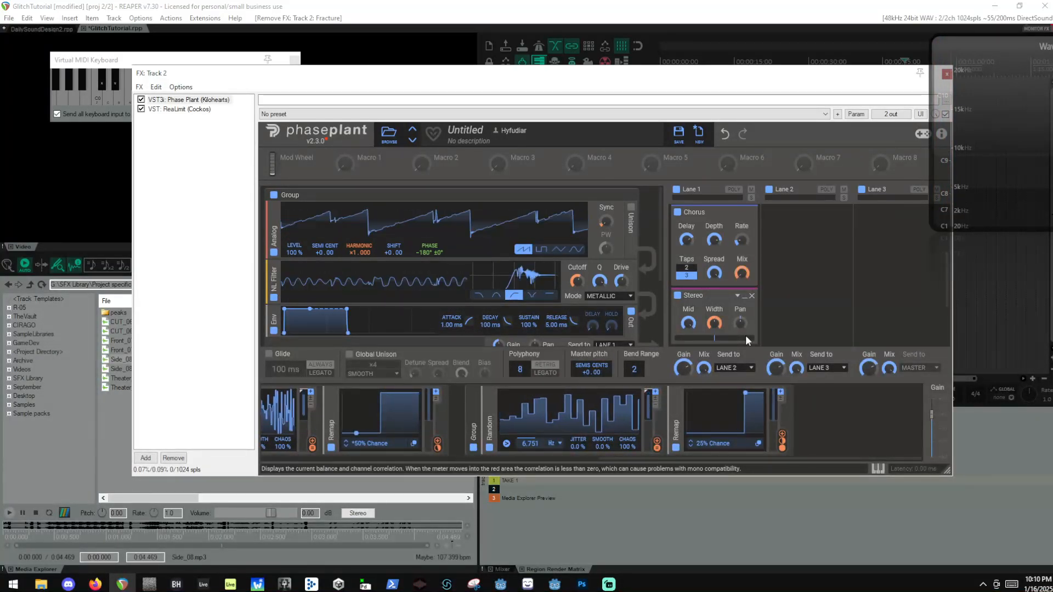
left_click(752, 212)
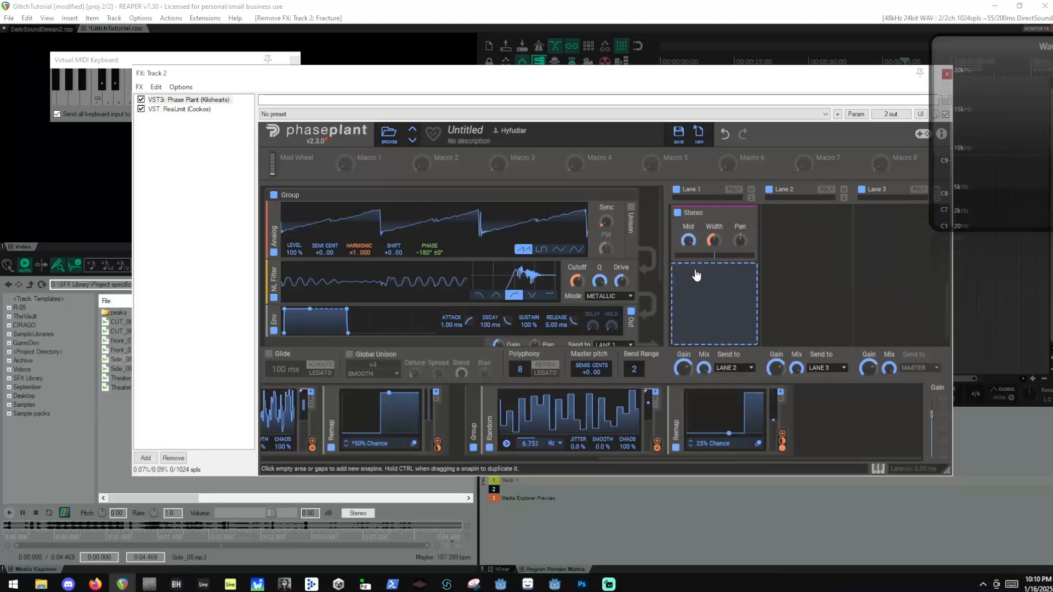
left_click(696, 275)
left_click(686, 306)
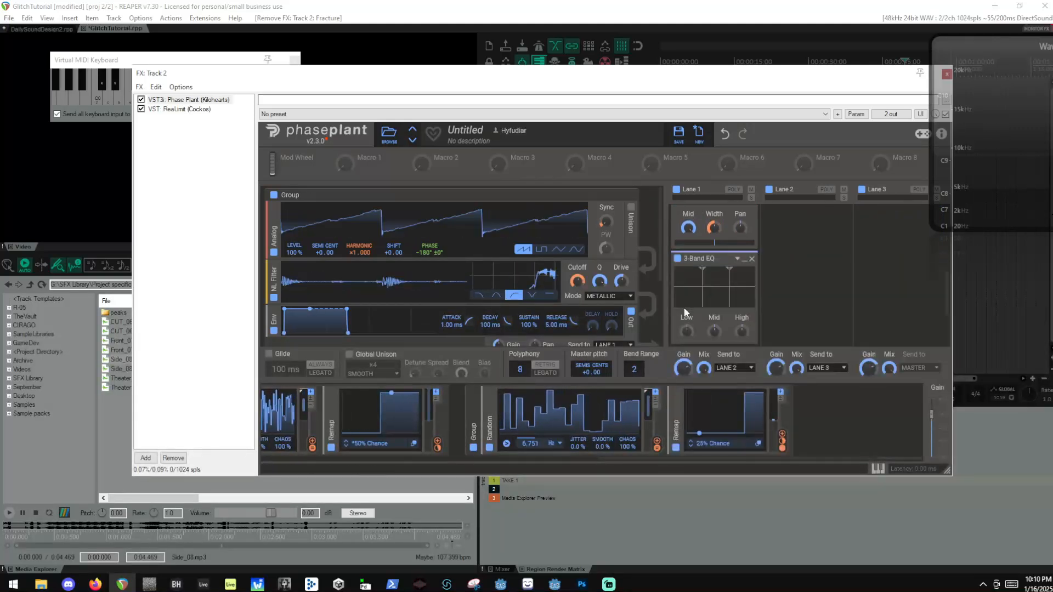
left_click(751, 261)
Add a Bitcrush after the Stereo effect in Lane 1 and lower its Mix to the minimum, leaving Lane 2 empty.
left_click(752, 264)
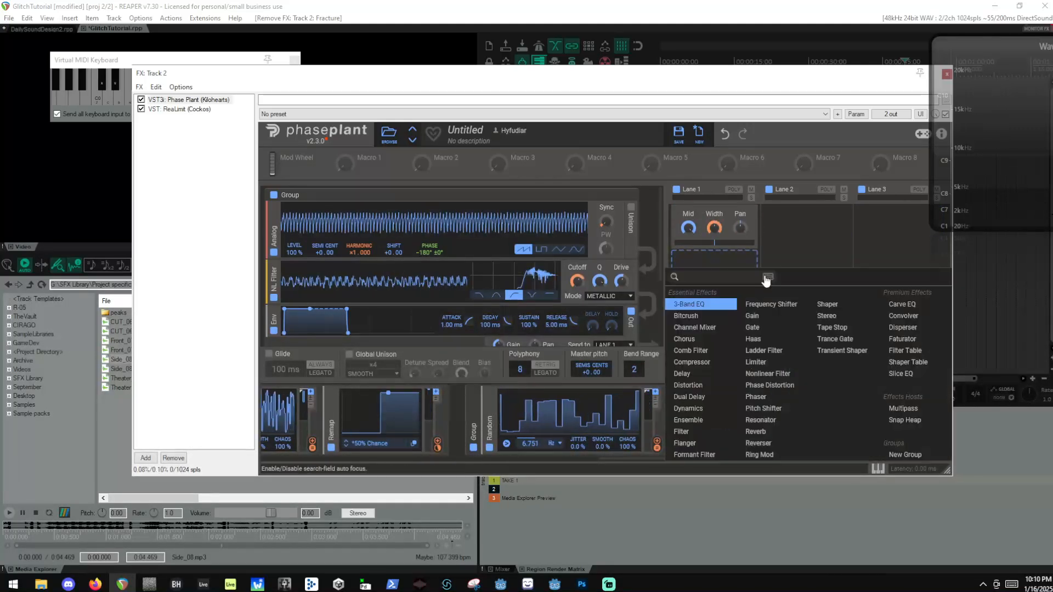
left_click(684, 317)
left_click(805, 247)
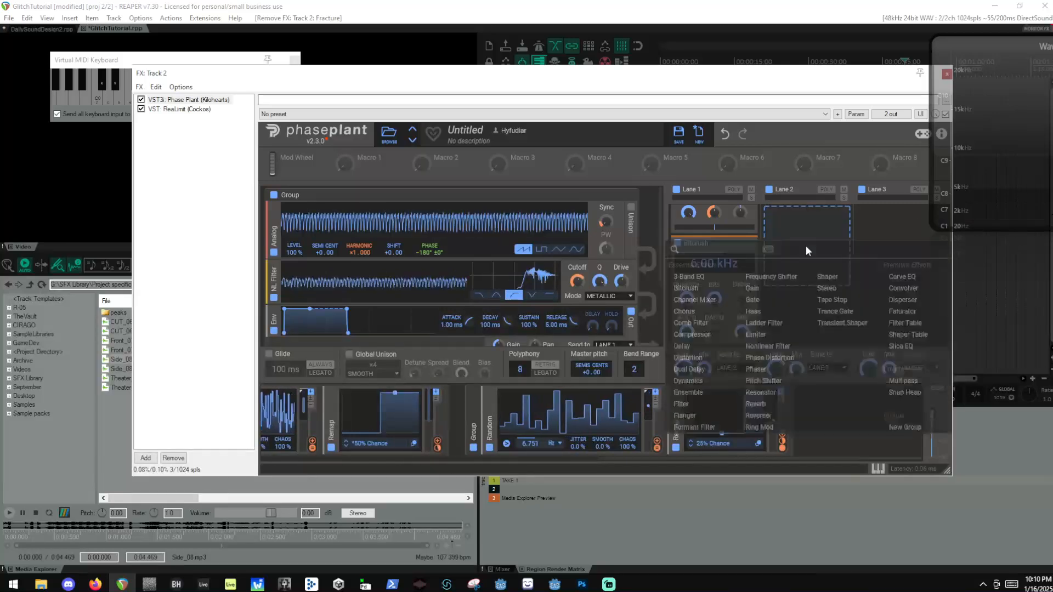
left_click(722, 278)
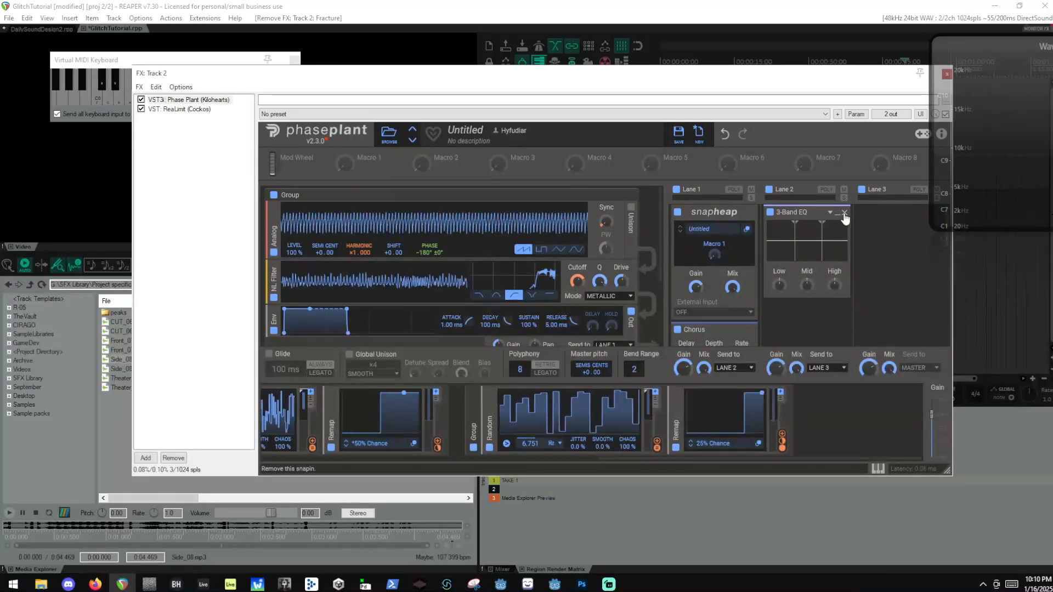
left_click(844, 213)
scroll(712, 316, "down", 3)
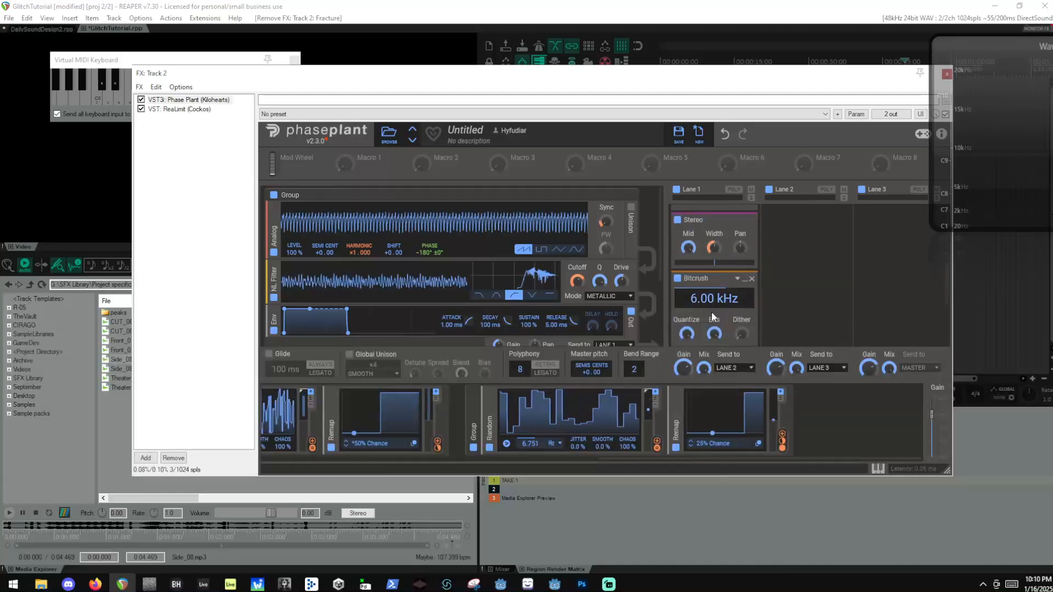
scroll(700, 268, "down", 2)
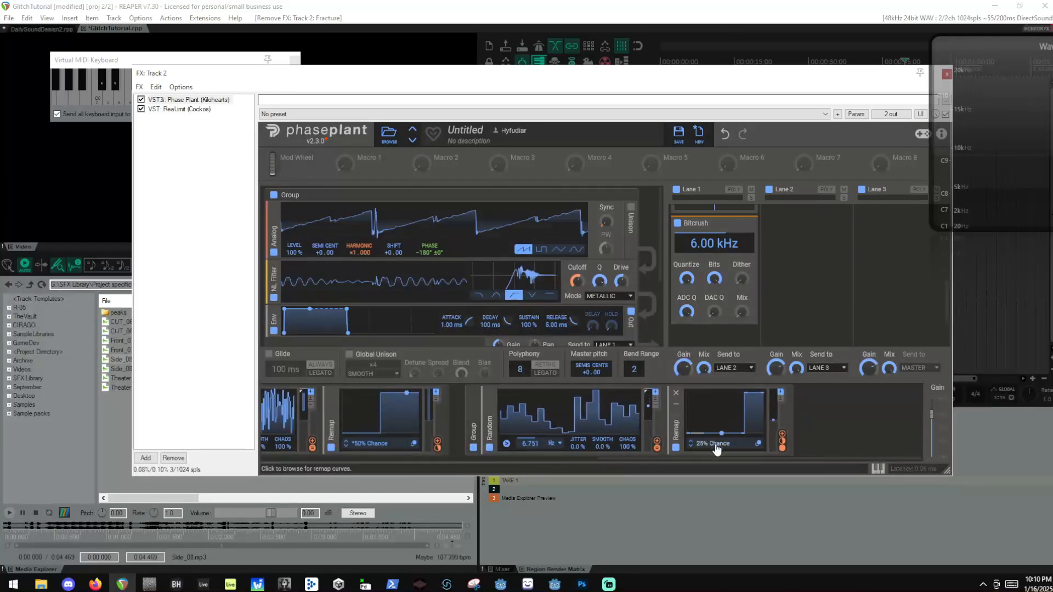
Duplicate the last Random-Remap group at the end of the modulators and set the copy's Random rate to 10.30 Hz.
left_click_drag(477, 416, 872, 421)
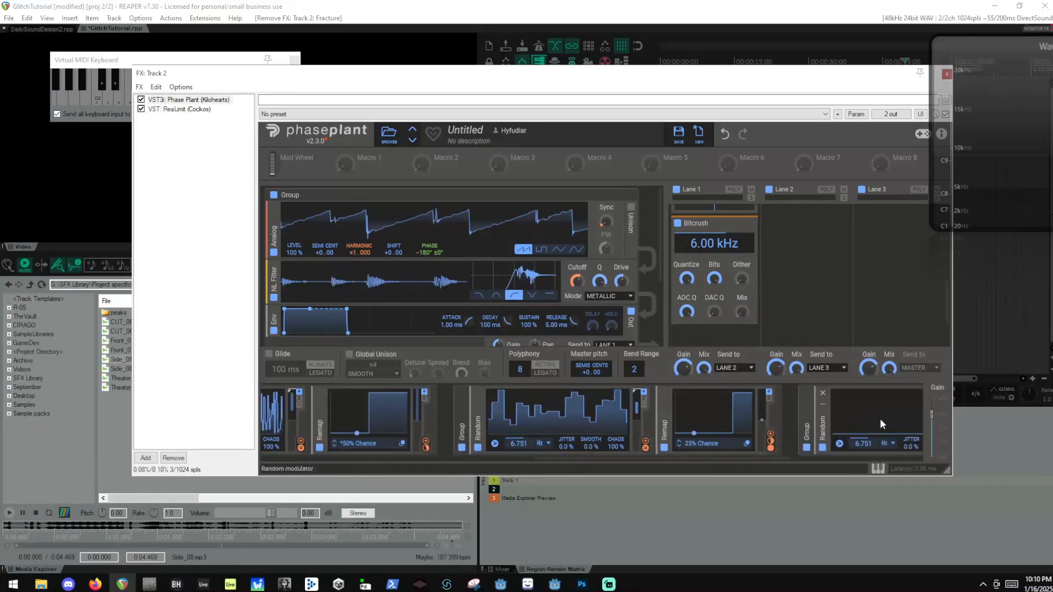
scroll(877, 426, "right", 3)
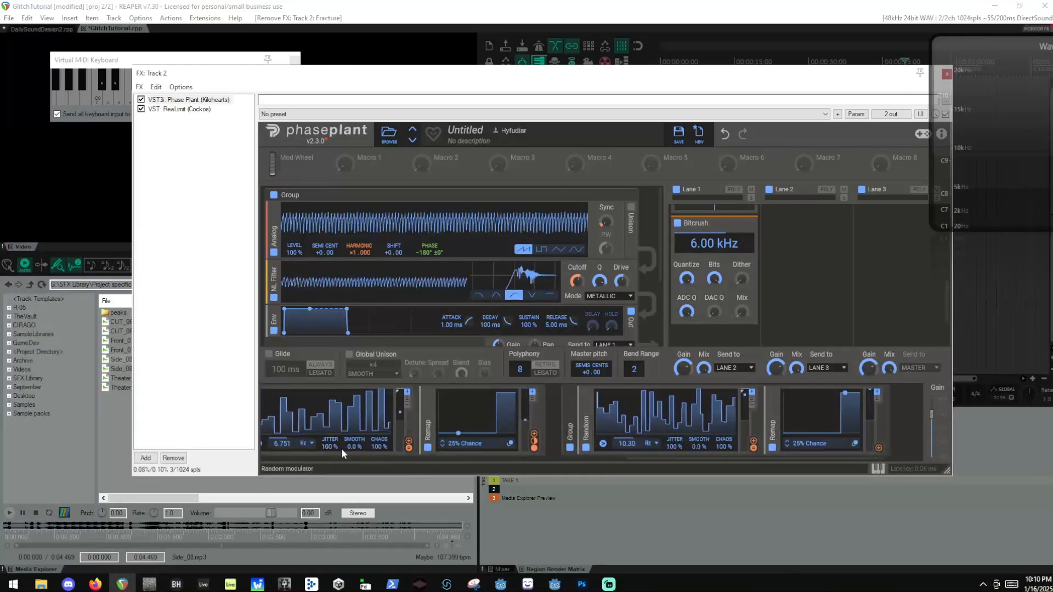
scroll(407, 419, "left", 10)
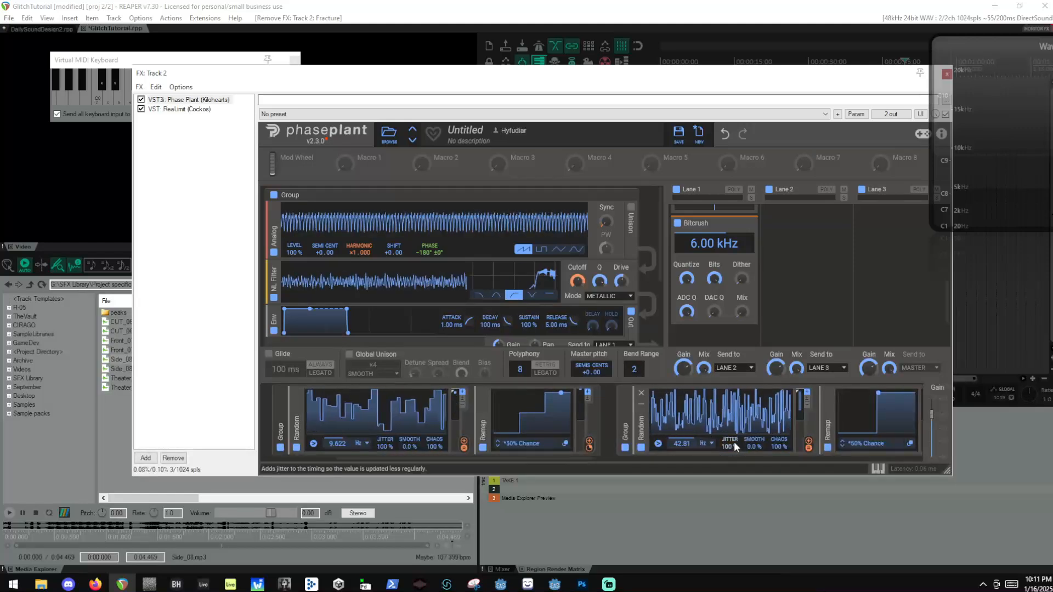
scroll(725, 430, "down", 3)
scroll(699, 402, "down", 7)
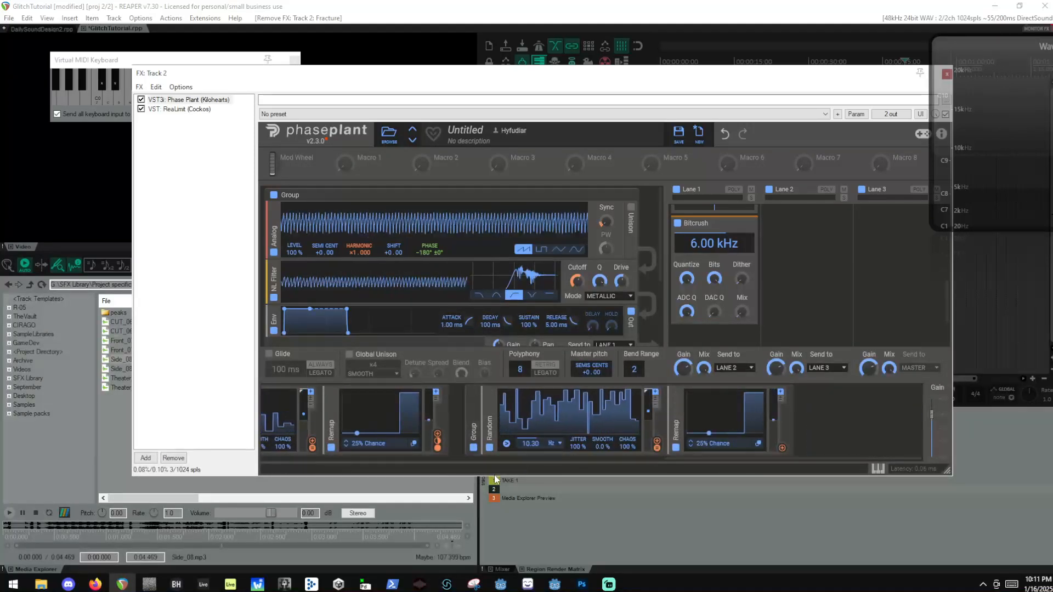
Give the duplicated Remap the 50% Chance shape and lower the Bitcrush ADC Q to the minimum.
left_click(719, 447)
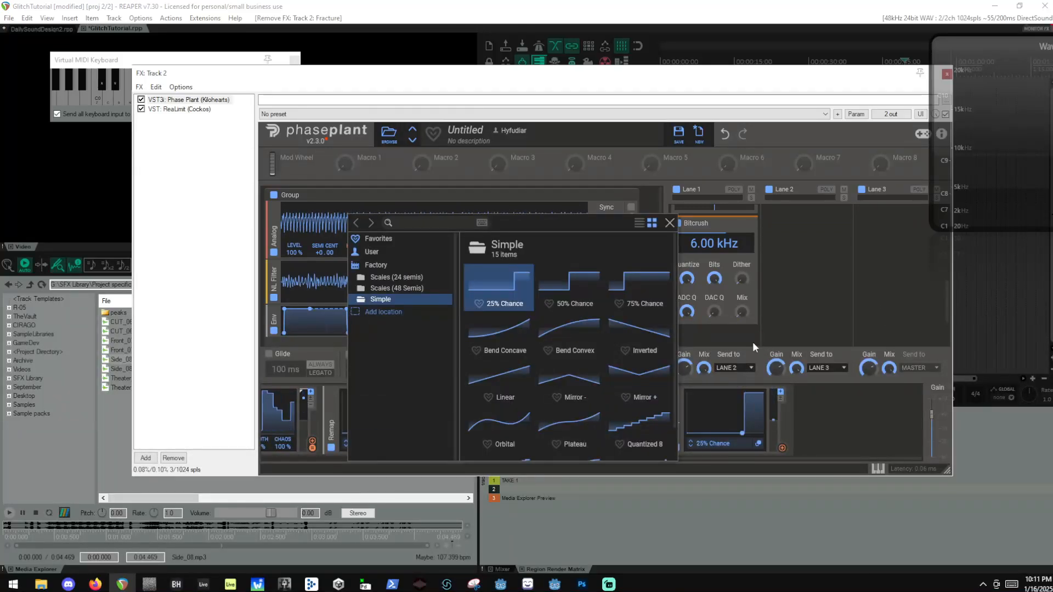
left_click(585, 286)
left_click(781, 345)
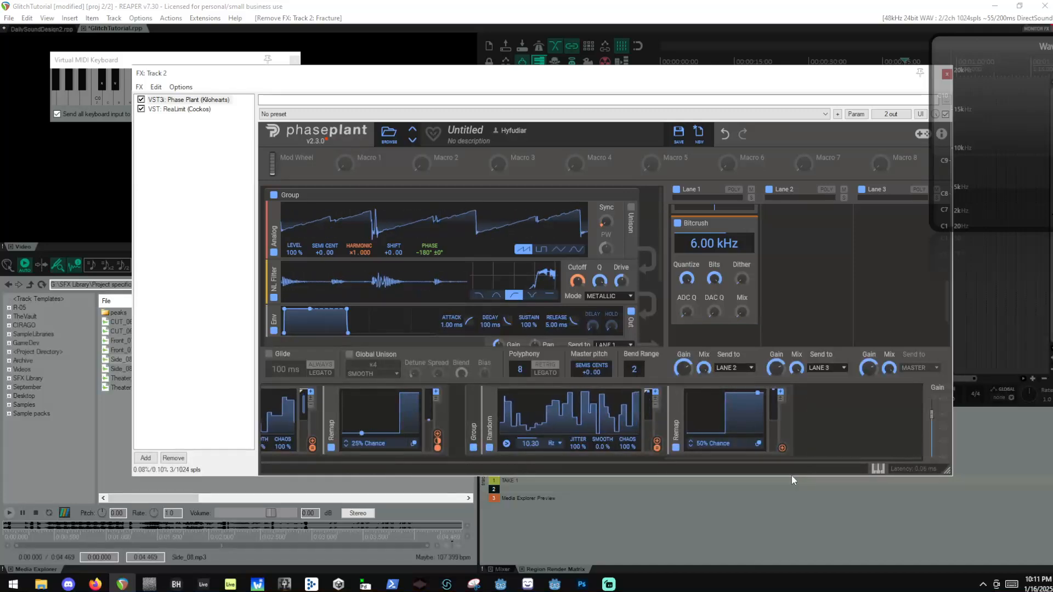
Modulate the Bitcrush Mix with the 50% Chance Remap and audition the result.
left_click_drag(782, 450, 744, 327)
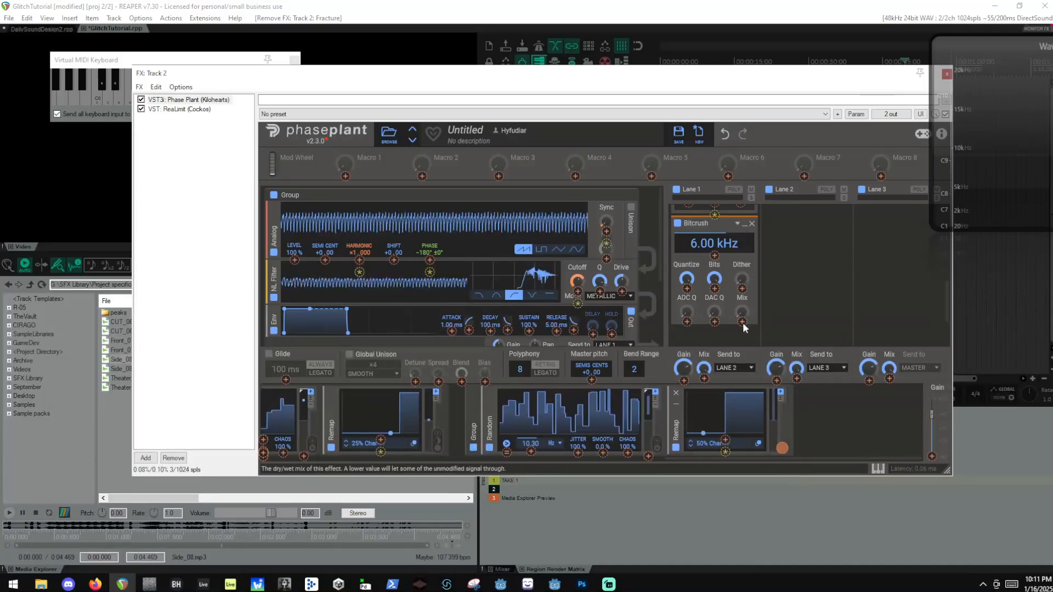
left_click(808, 313)
key("space")
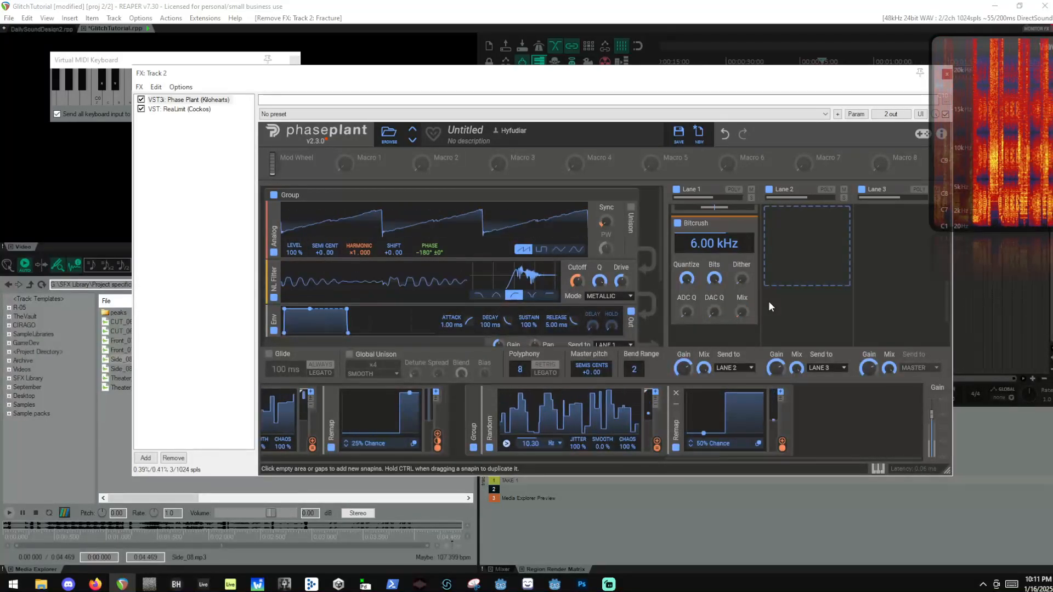
scroll(715, 296, "up", 2)
left_click_drag(714, 314, 714, 316)
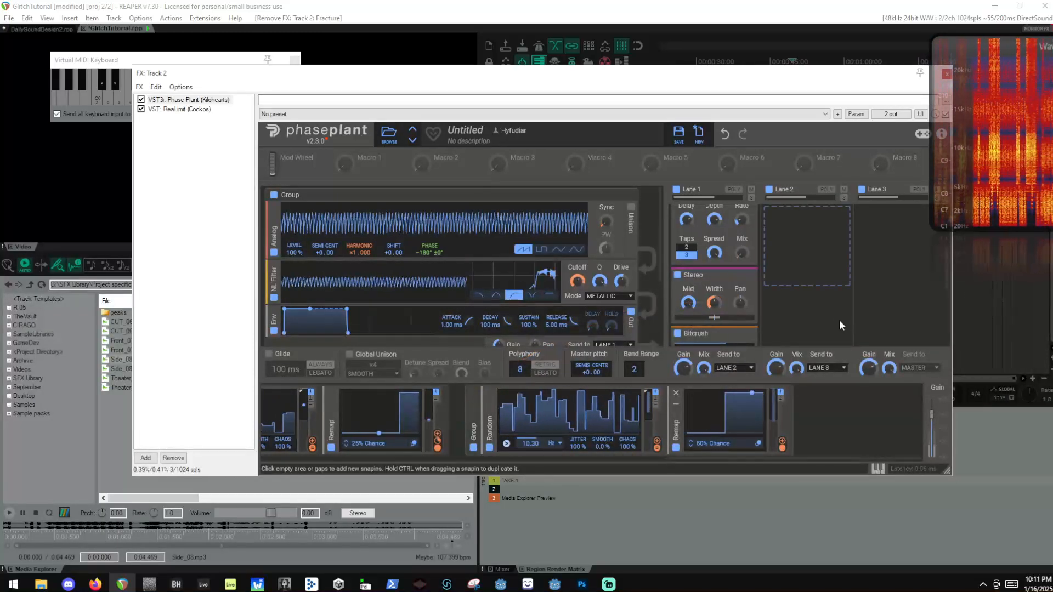
scroll(815, 301, "down", 3)
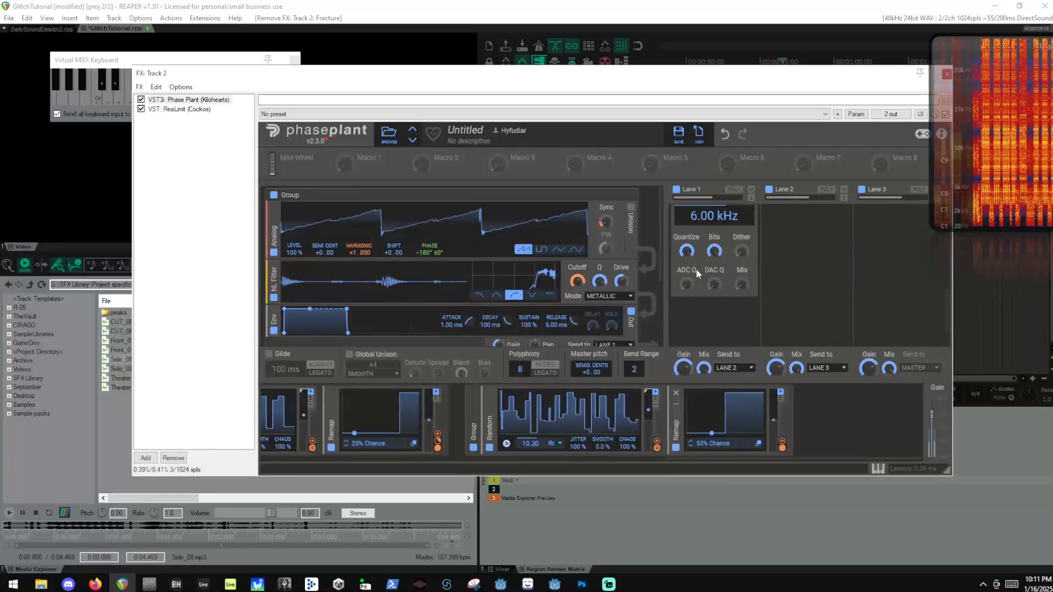
Add a note-triggered Random modulator at 0.000 Hz after the last Remap and modulate the Bitcrush frequency with it.
left_click(794, 423)
left_click(793, 414)
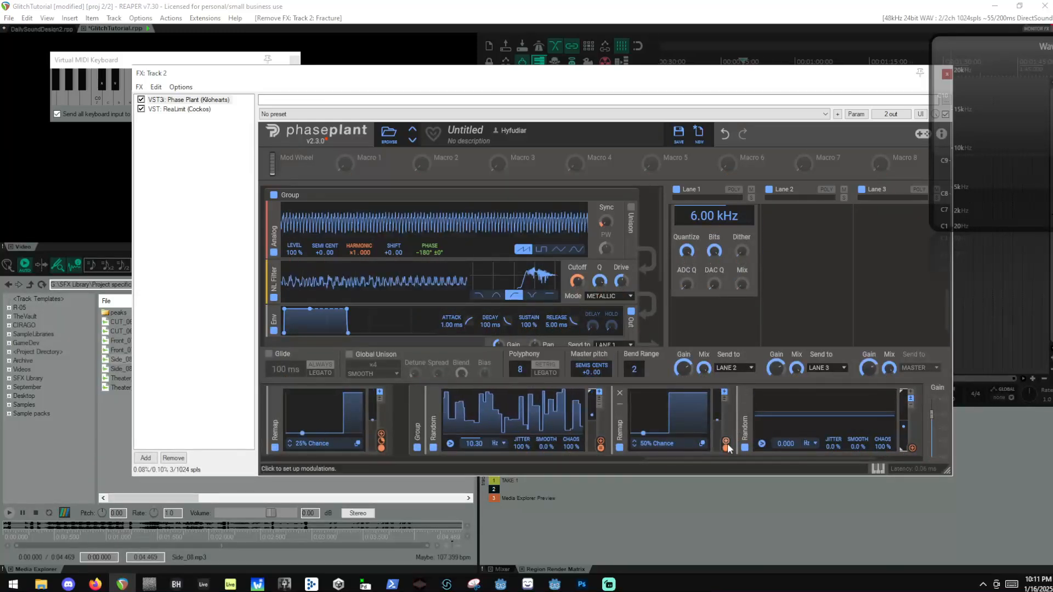
left_click(795, 305)
scroll(811, 390, "down", 3)
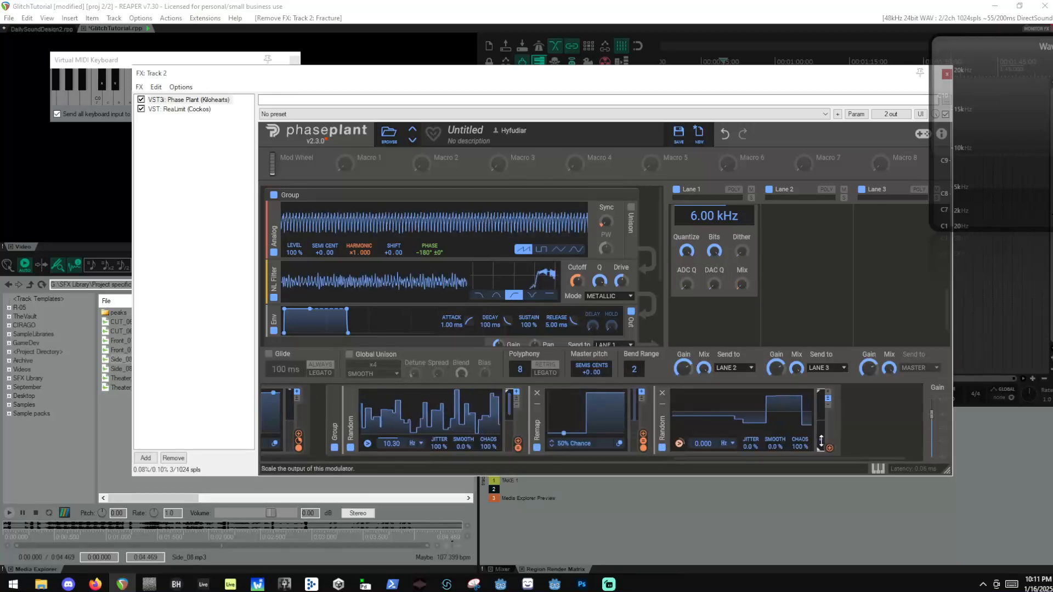
left_click_drag(708, 227, 714, 225)
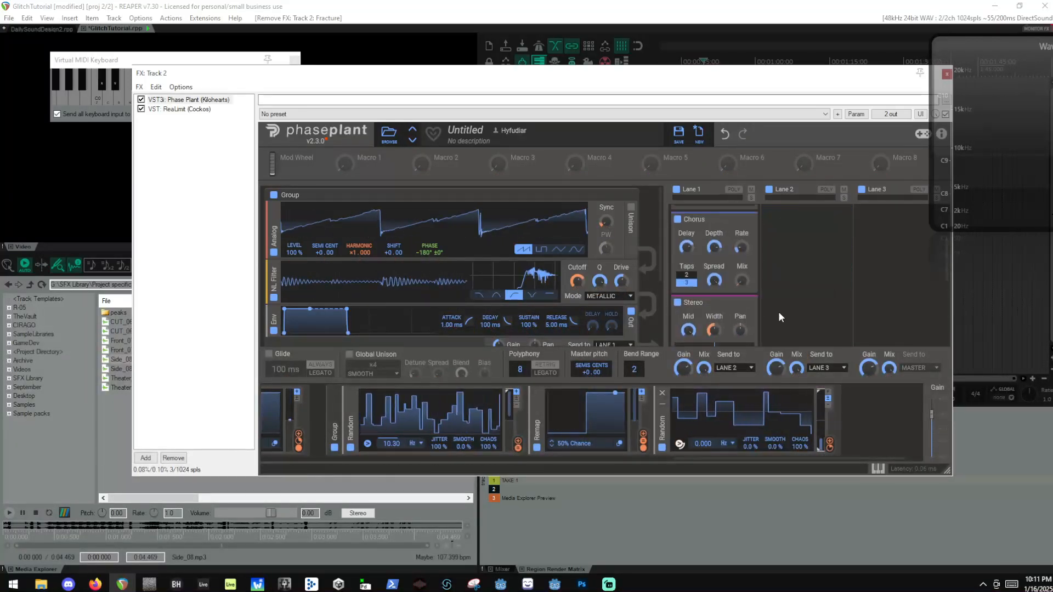
Change the Bitcrush Mix Remap's shape to 25% Chance and reposition the Wave Candy spectrum window.
scroll(682, 296, "up", 2)
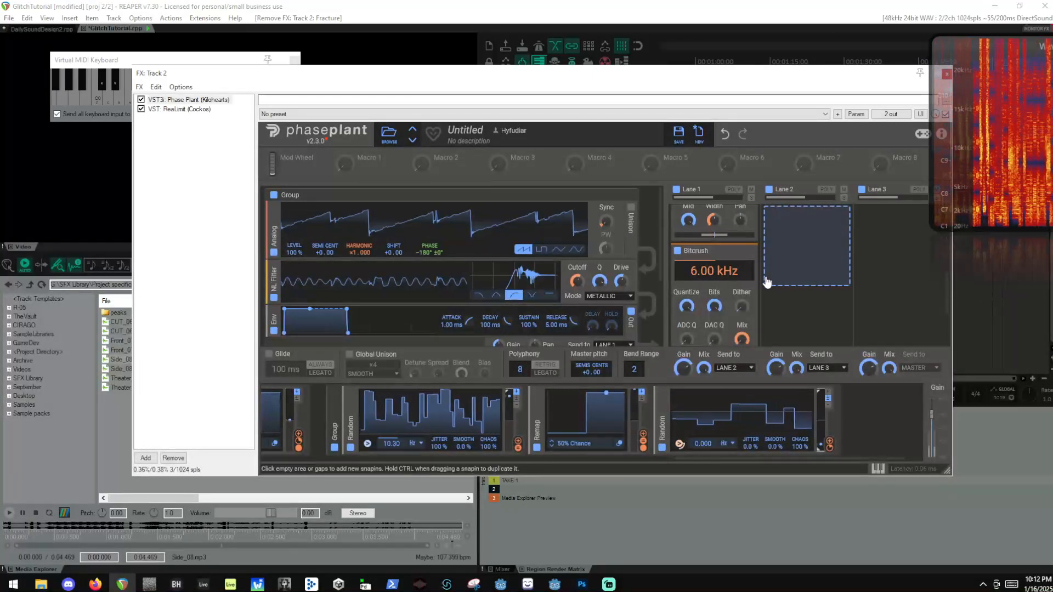
scroll(767, 284, "down", 3)
left_click(576, 443)
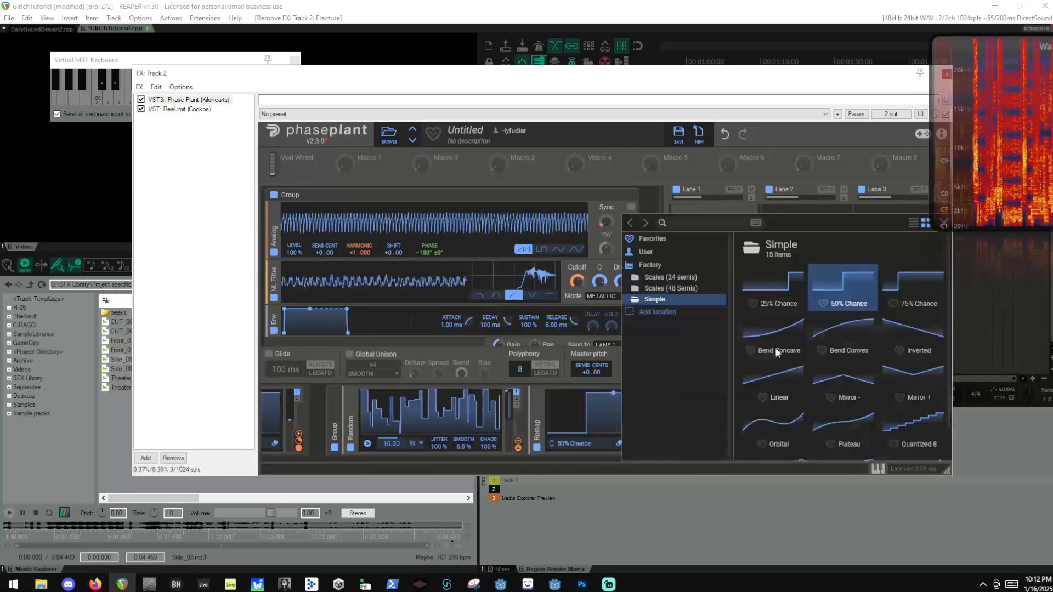
left_click(761, 276)
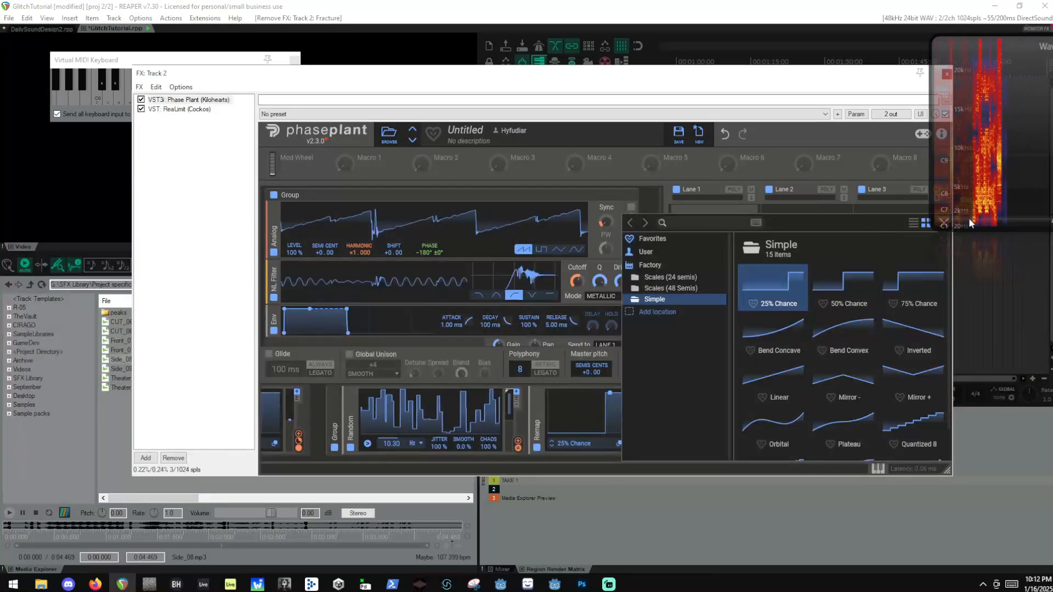
left_click(943, 223)
left_click_drag(972, 156, 857, 150)
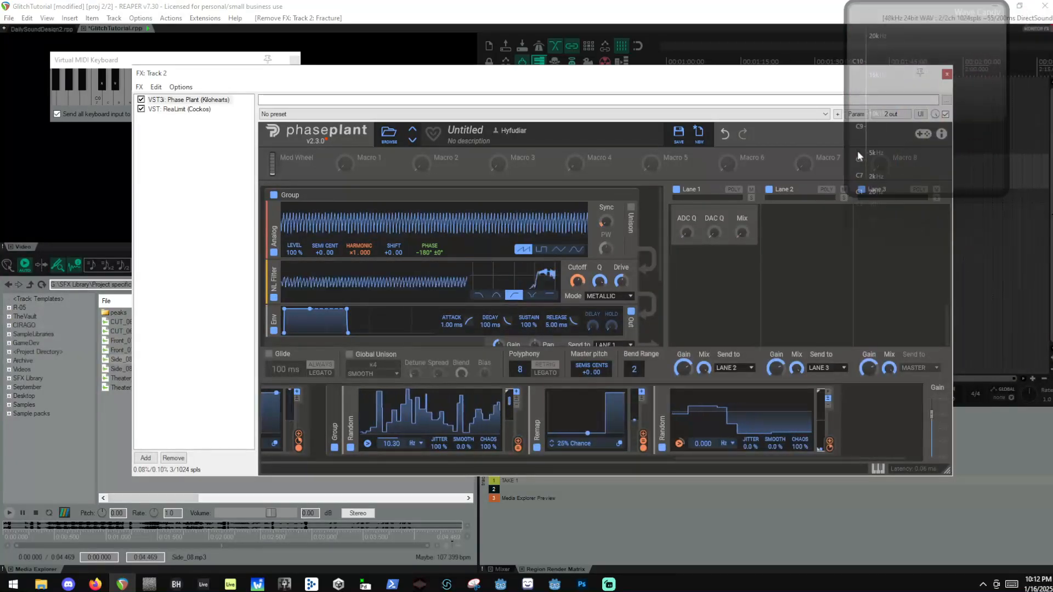
Play the patch and review the Lane 1 effects and the existing generators.
key("q")
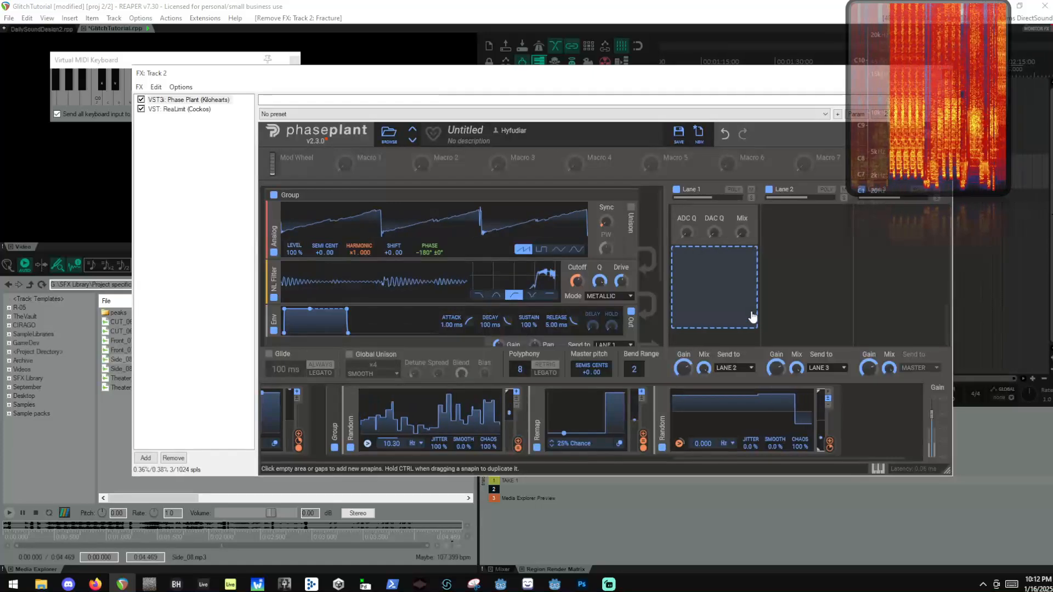
scroll(749, 312, "up", 3)
scroll(742, 271, "down", 3)
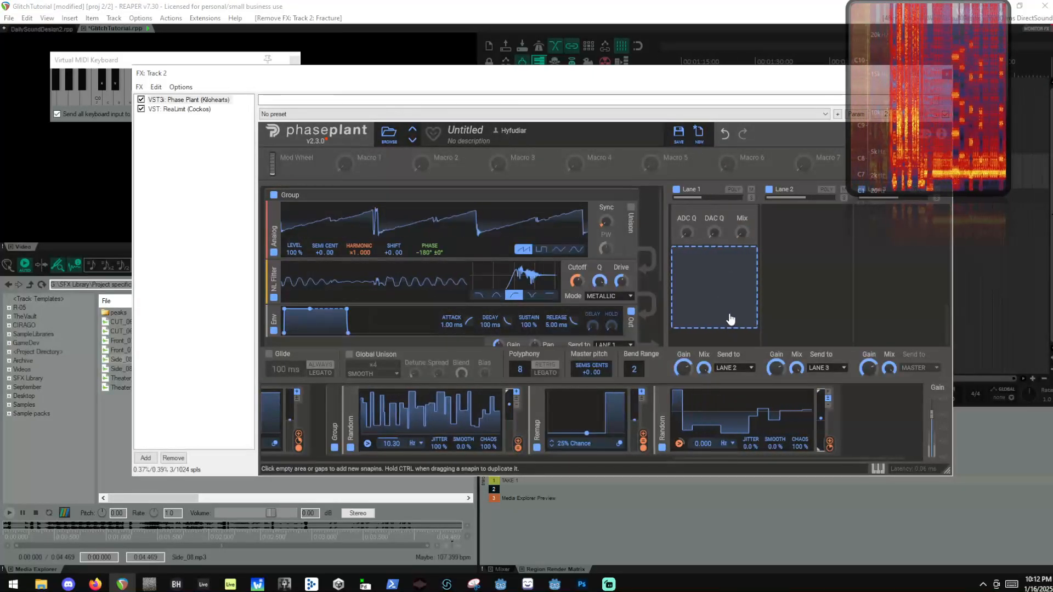
scroll(575, 286, "down", 3)
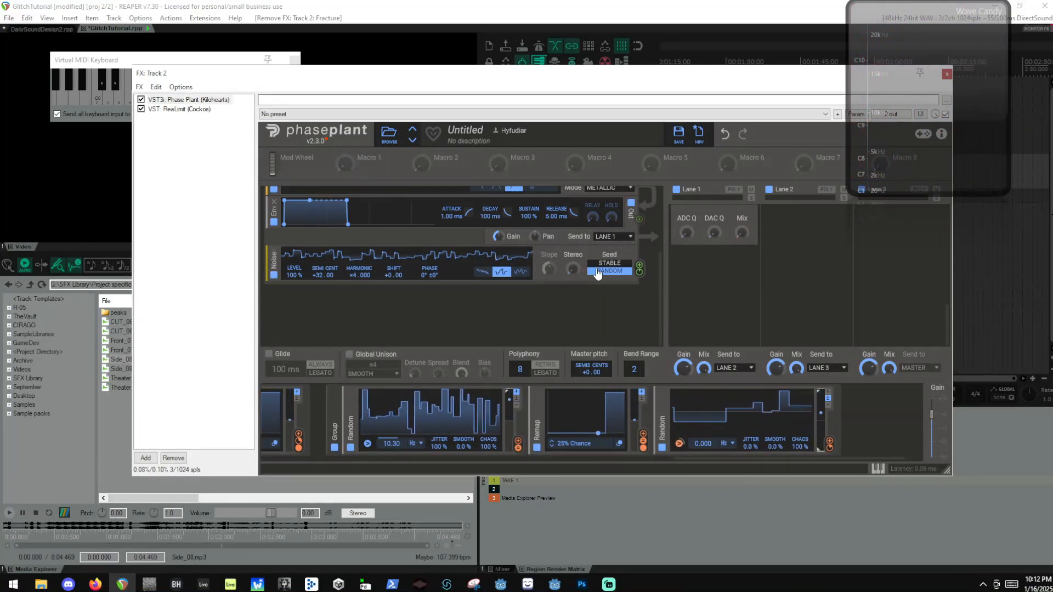
scroll(501, 238, "up", 3)
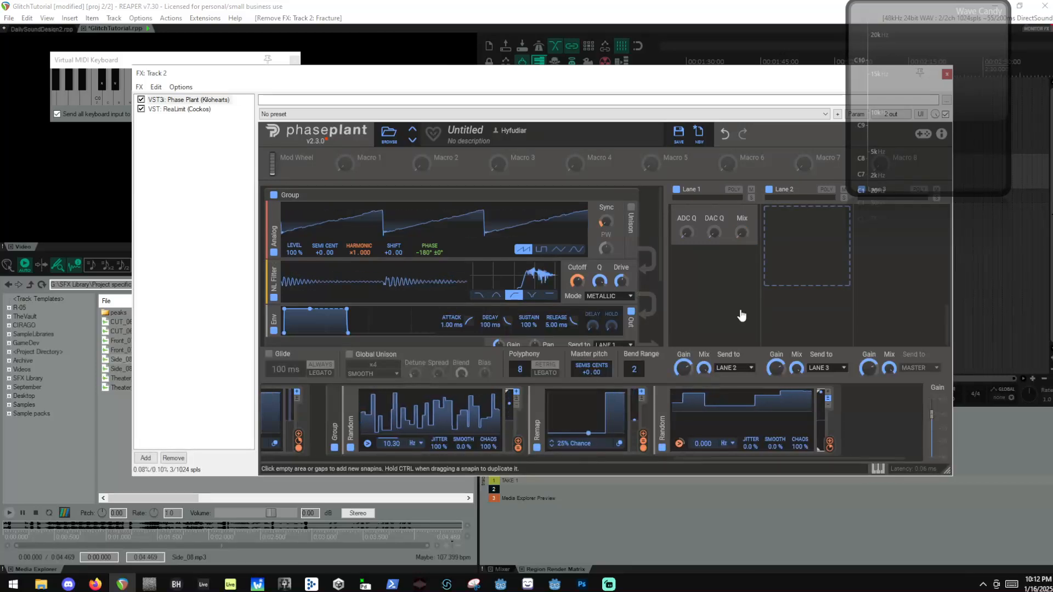
scroll(740, 312, "up", 2)
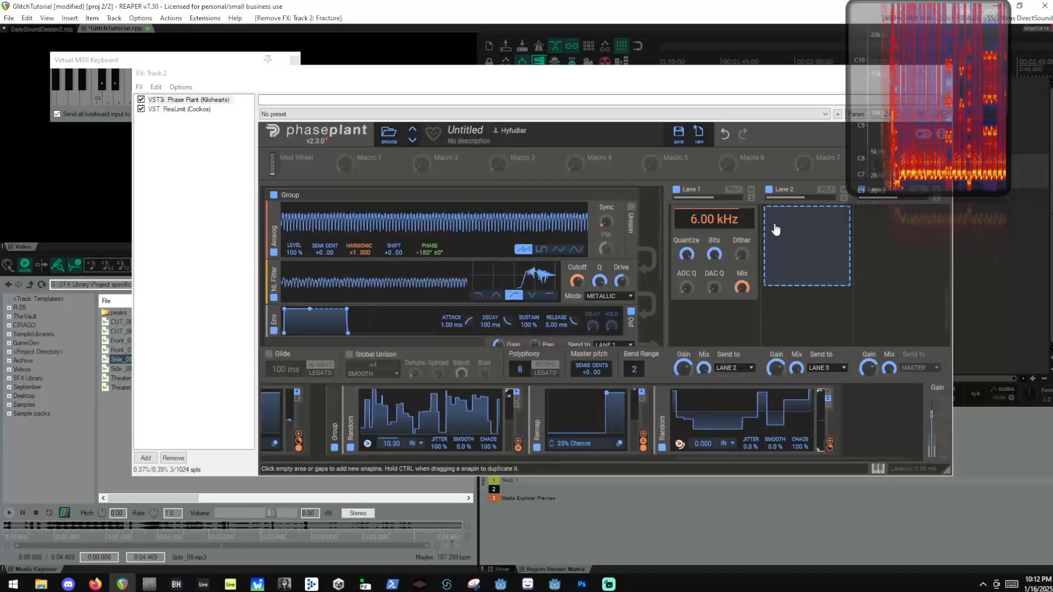
Add a Noise generator in a new group below the existing Noise and switch it to key tracked stepped noise.
scroll(713, 258, "down", 2)
scroll(494, 275, "down", 4)
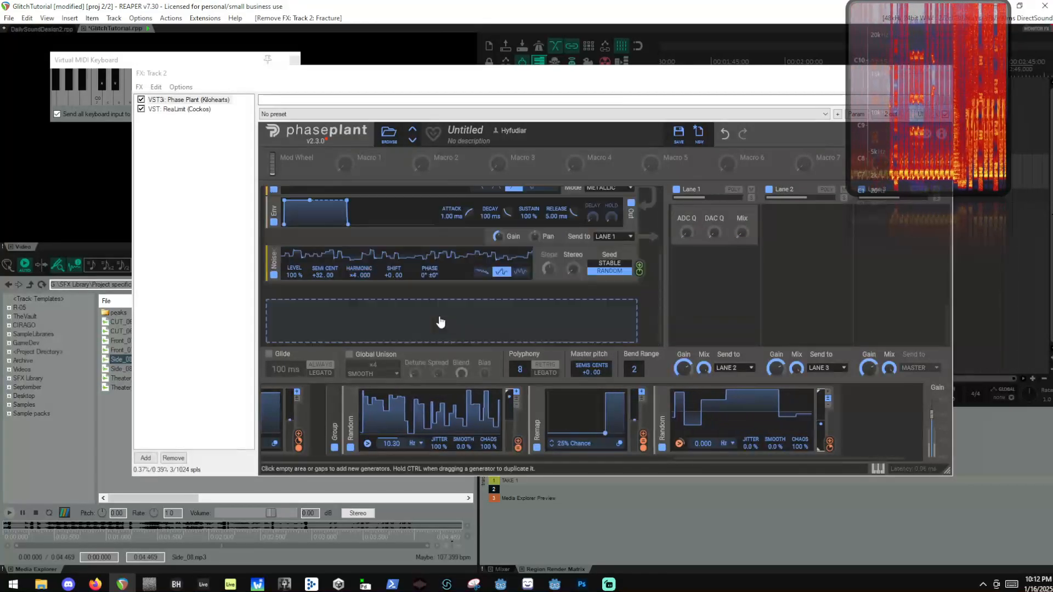
left_click(349, 312)
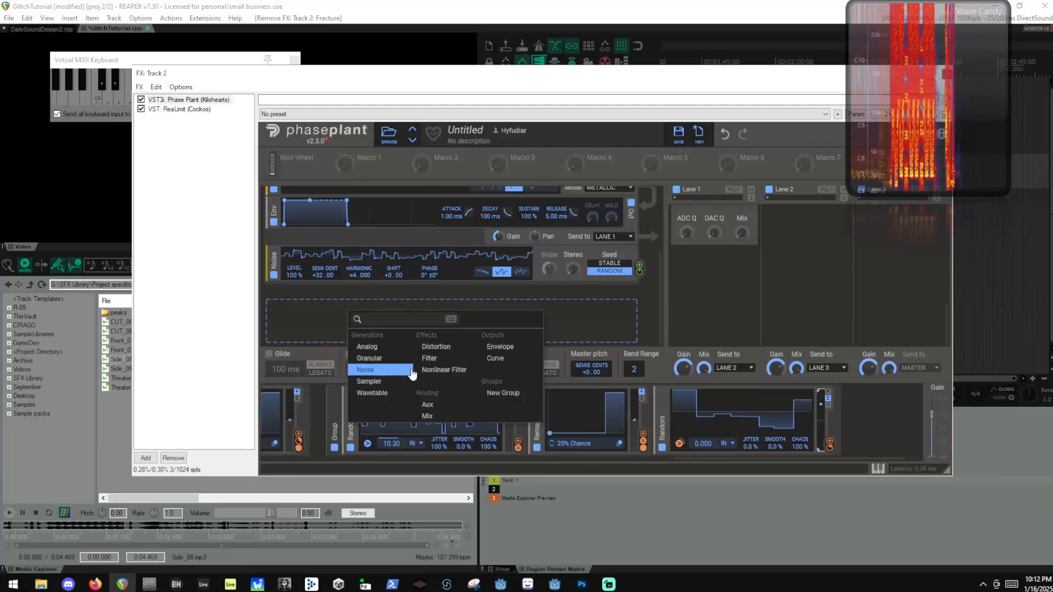
left_click(382, 375)
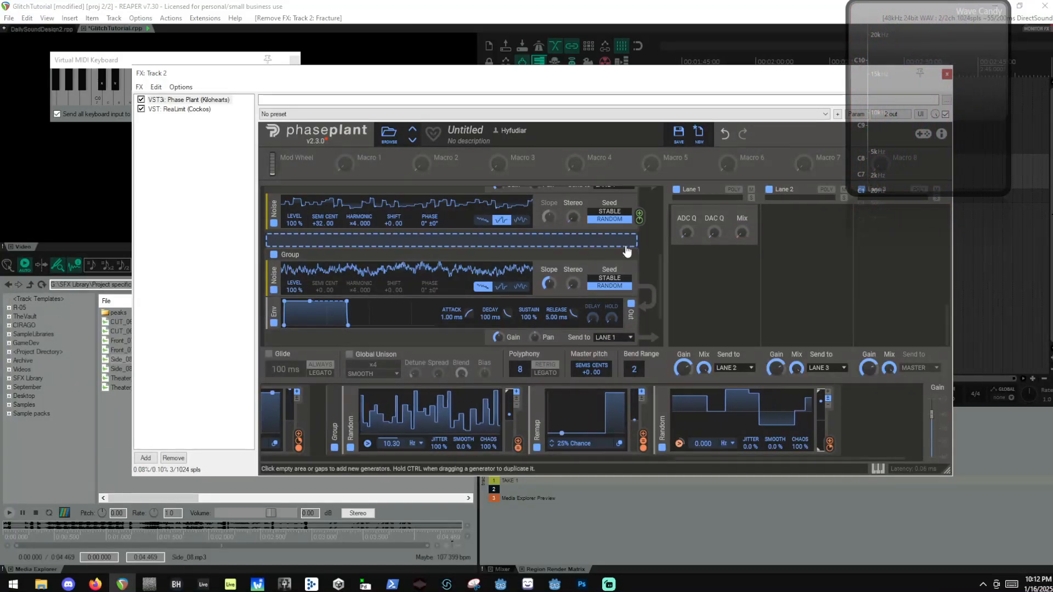
scroll(493, 258, "down", 1)
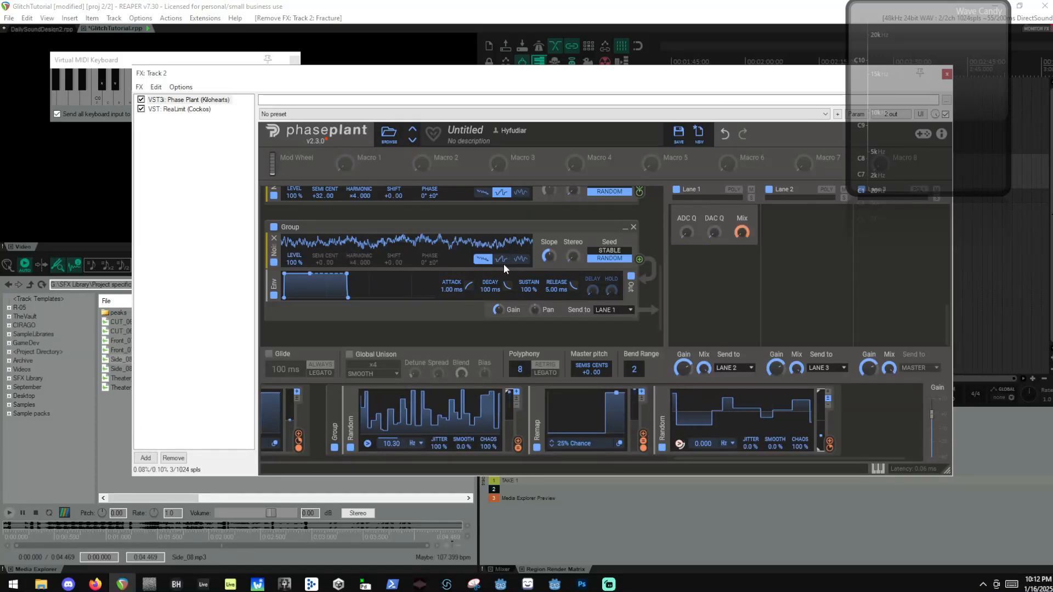
left_click(503, 261)
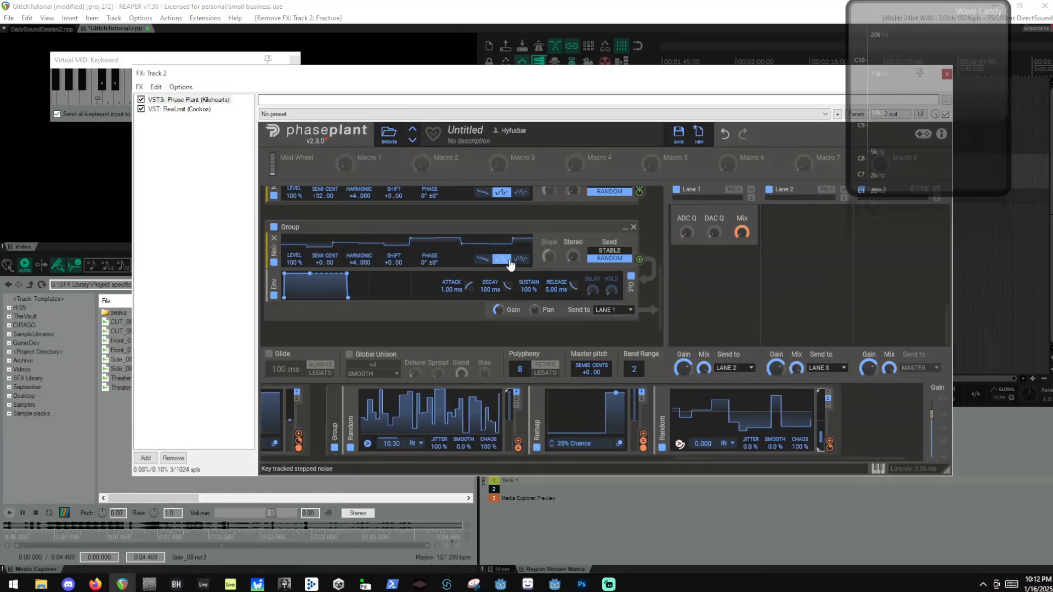
Raise the new stepped Noise generator's tuning to +60 semitones.
scroll(478, 219, "up", 5)
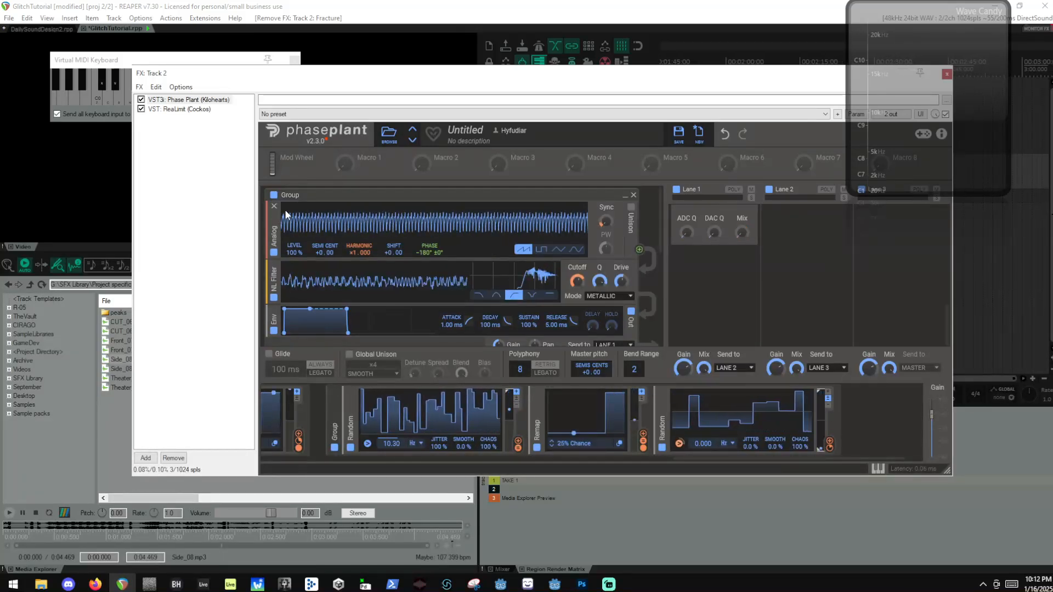
scroll(443, 265, "down", 5)
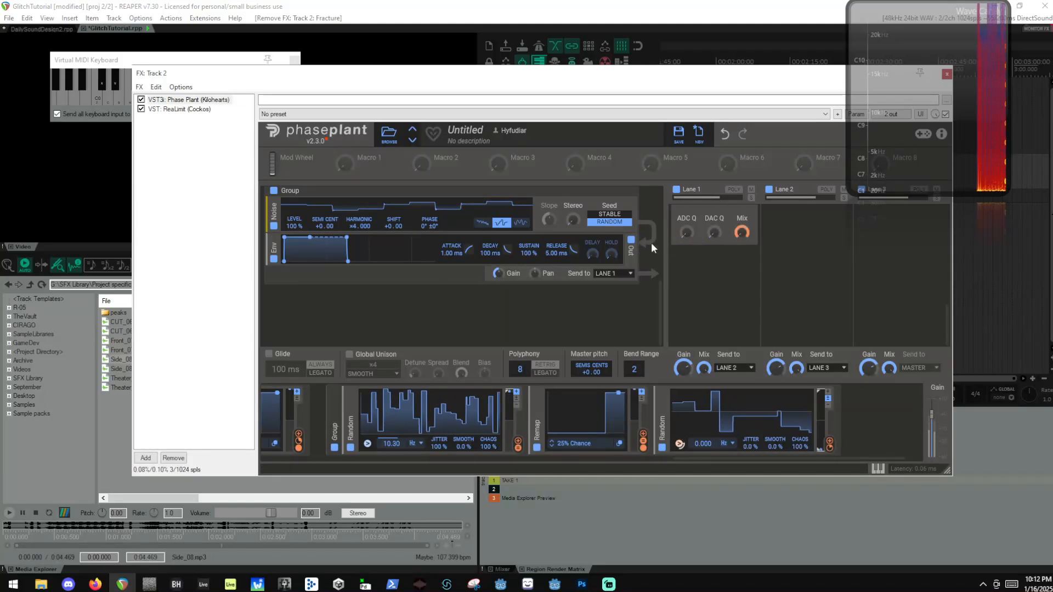
scroll(630, 240, "up", 3)
scroll(421, 264, "down", 3)
left_click_drag(322, 253, 322, 213)
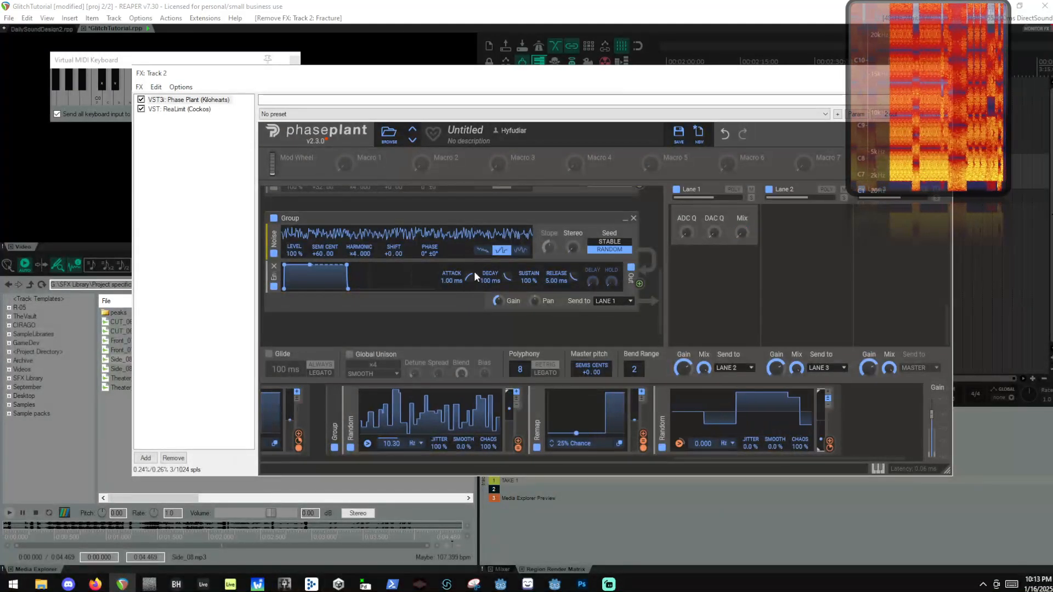
Add a Random modulator with 100% Jitter at about 19.5 Hz and modulate the new Noise generator's semitone tuning with it.
scroll(795, 419, "right", 2)
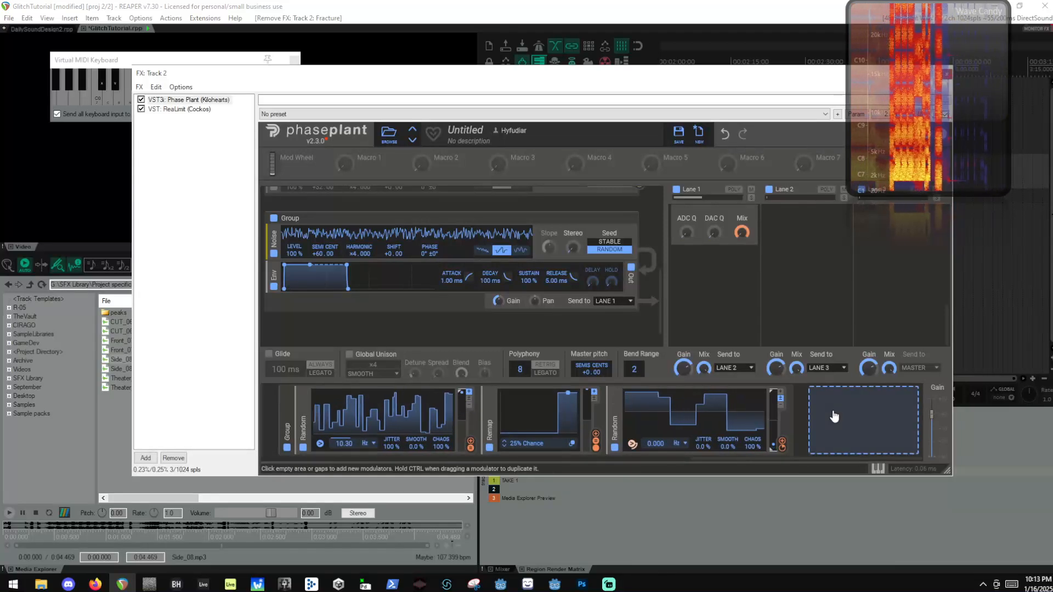
left_click(832, 410)
left_click(796, 409)
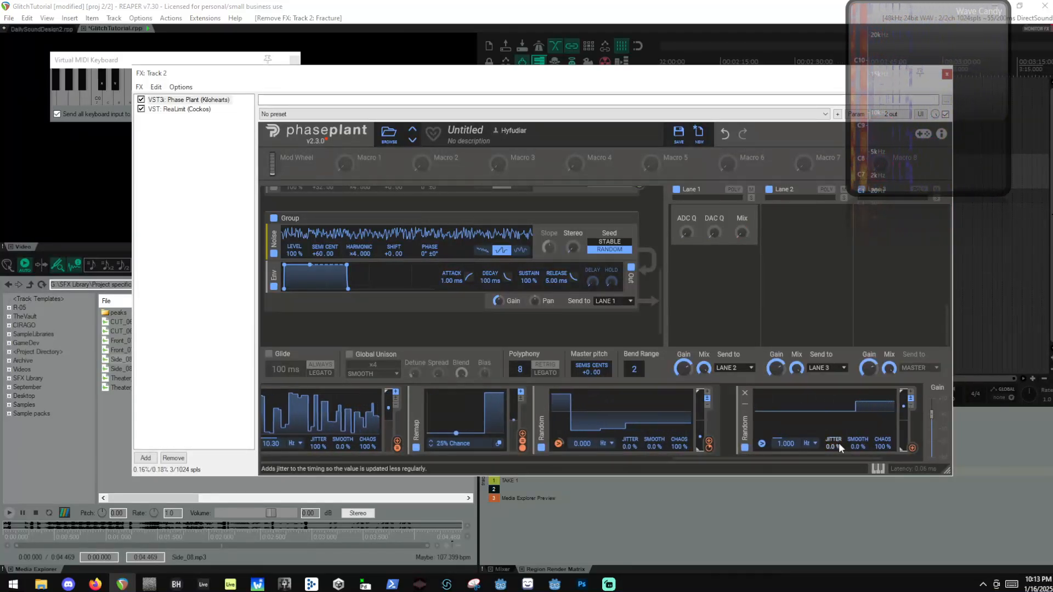
left_click_drag(837, 442, 840, 423)
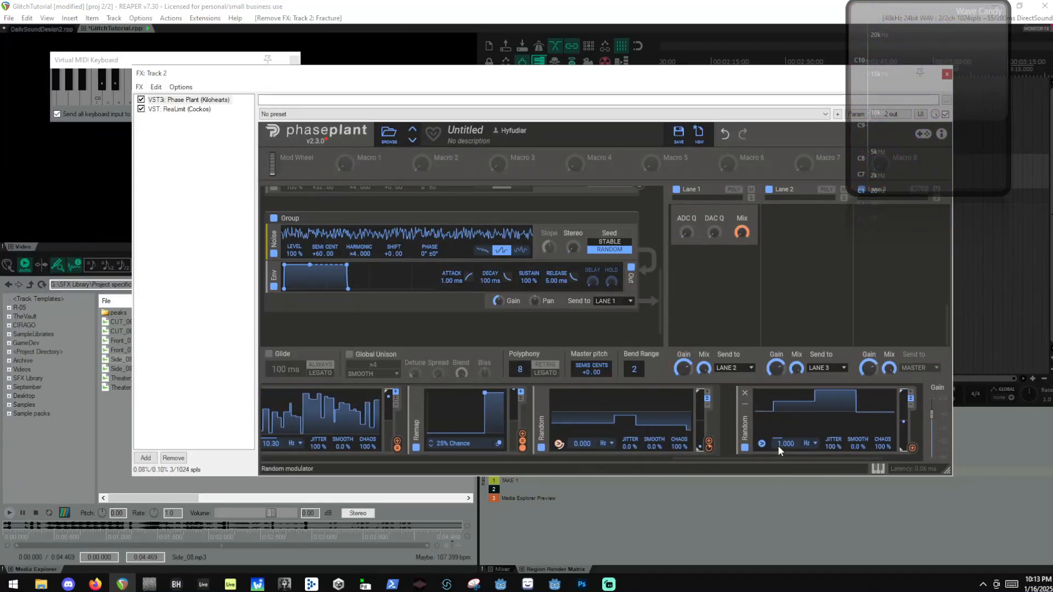
left_click_drag(784, 443, 784, 423)
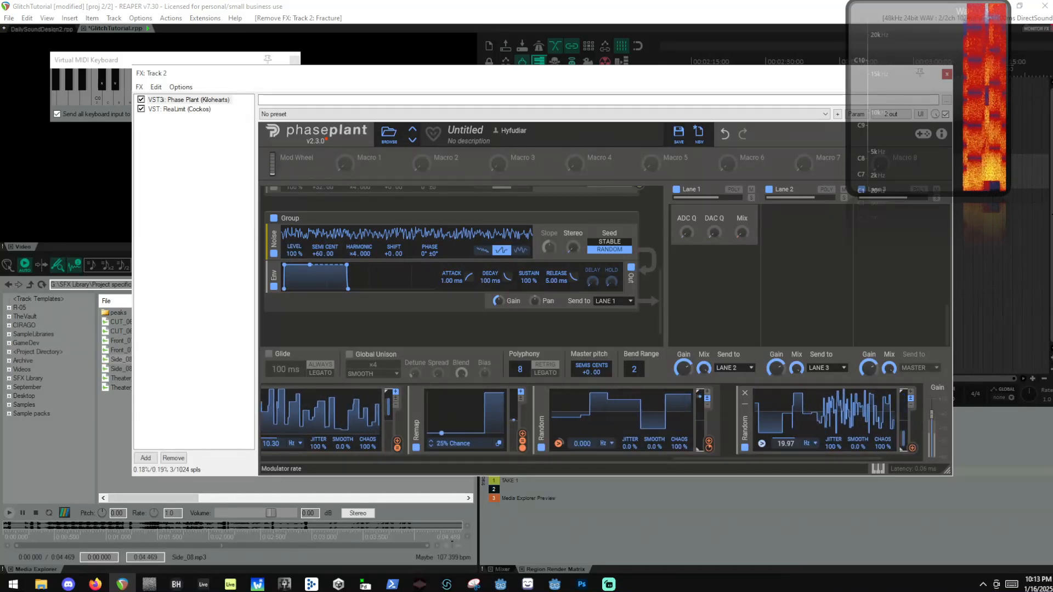
left_click_drag(912, 448, 325, 263)
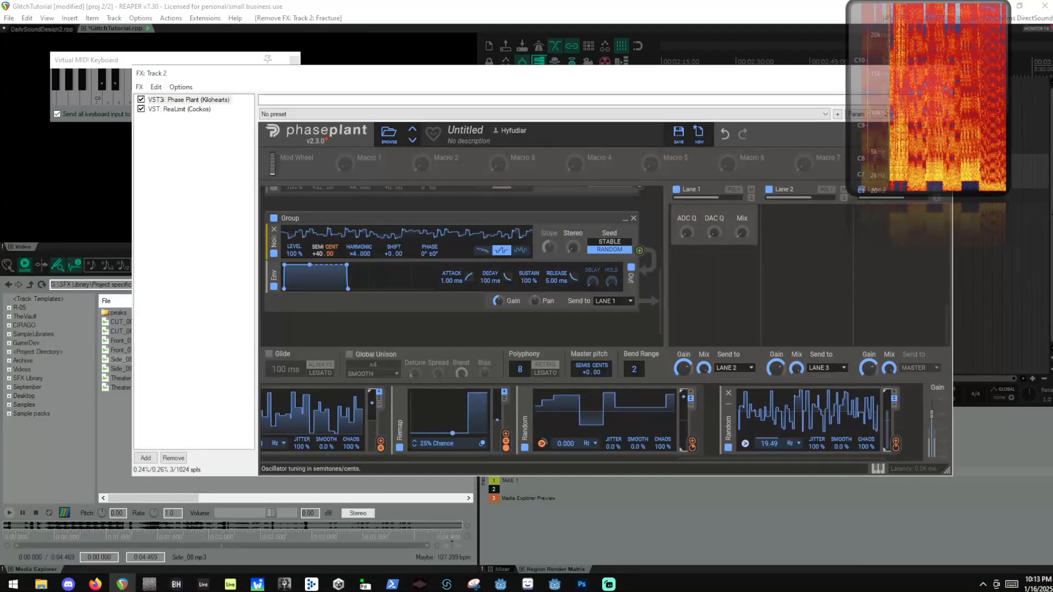
Deepen the new Noise's tuning modulation and add a Metallic Nonlinear Filter after it with raised Q and cutoff at about 2.06 kHz.
left_click_drag(324, 261, 325, 203)
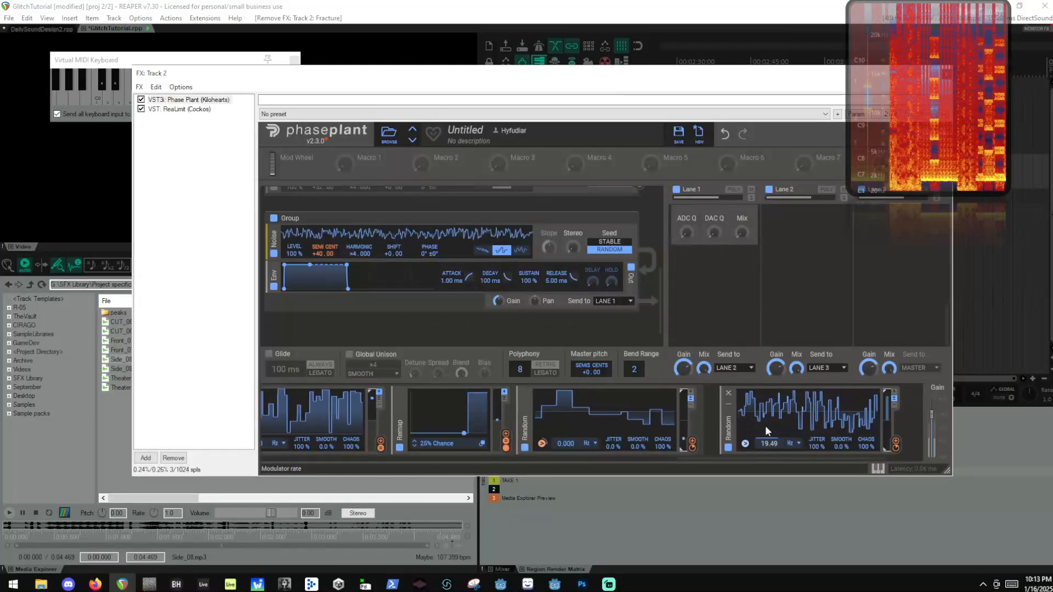
left_click(480, 261)
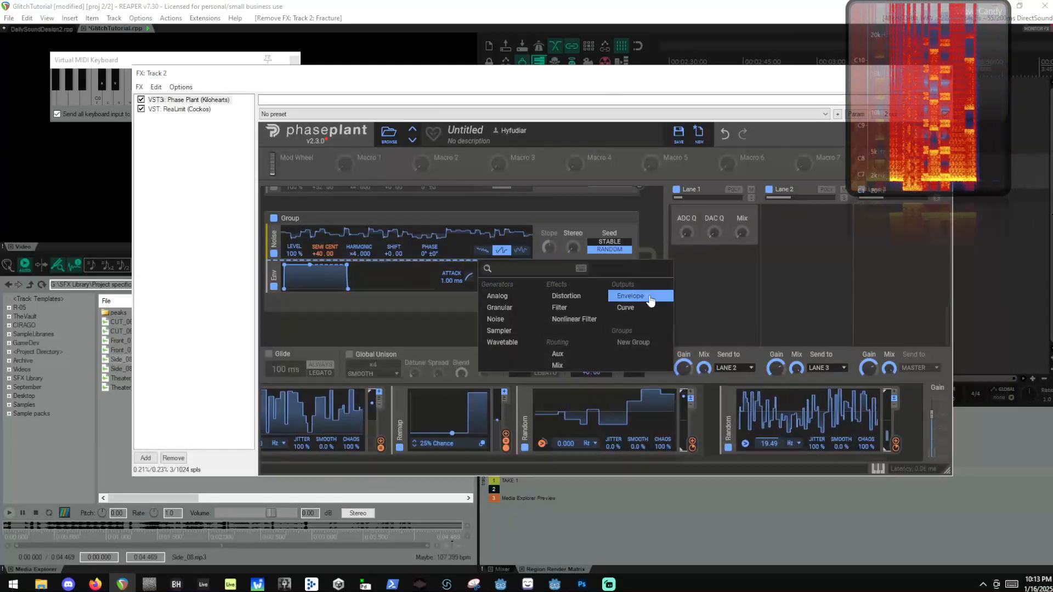
left_click(580, 320)
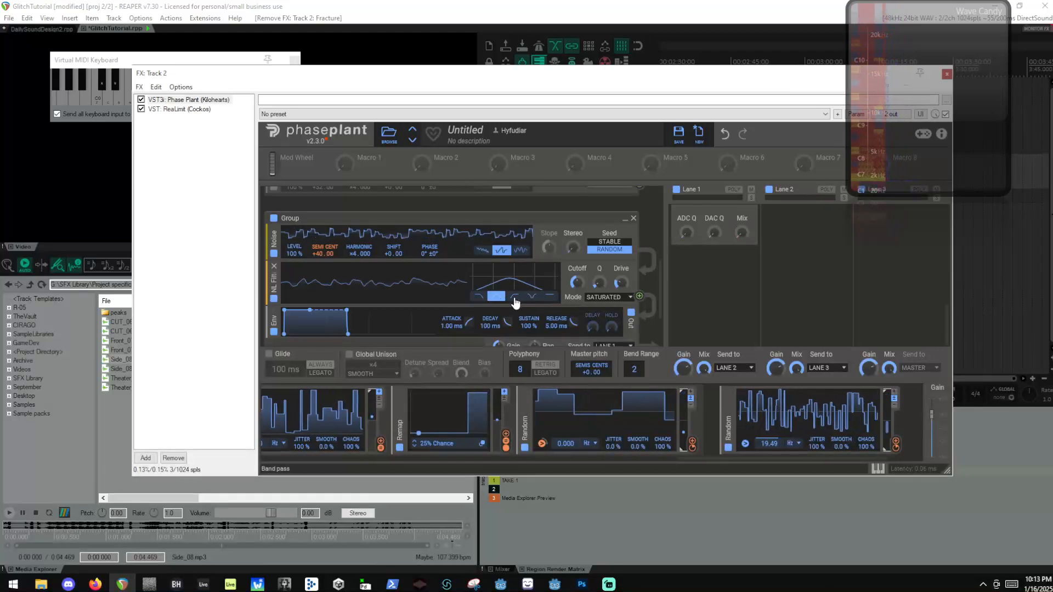
left_click(608, 297)
left_click(599, 370)
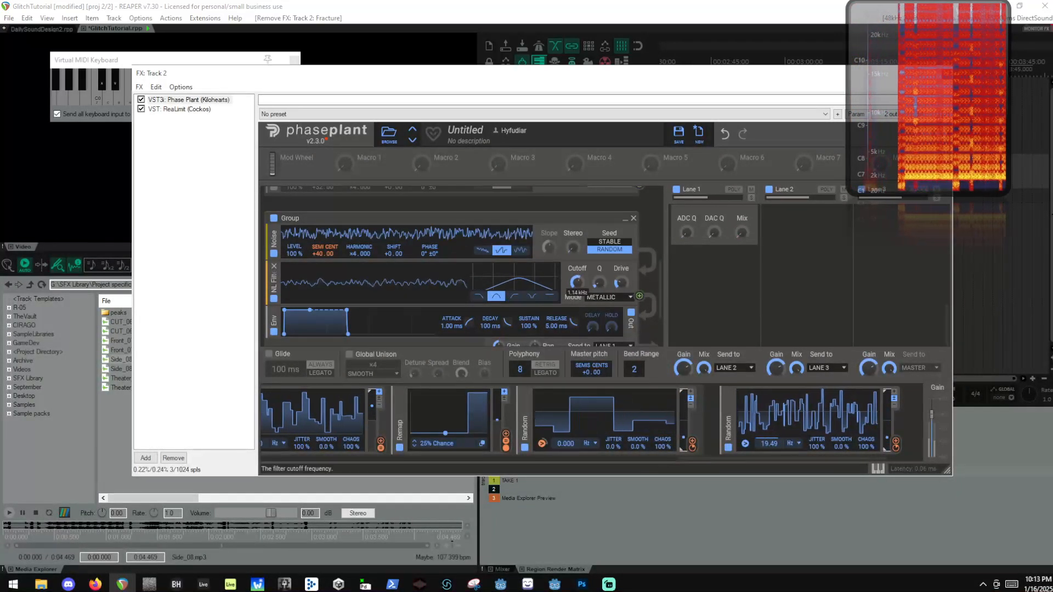
left_click_drag(599, 283, 600, 257)
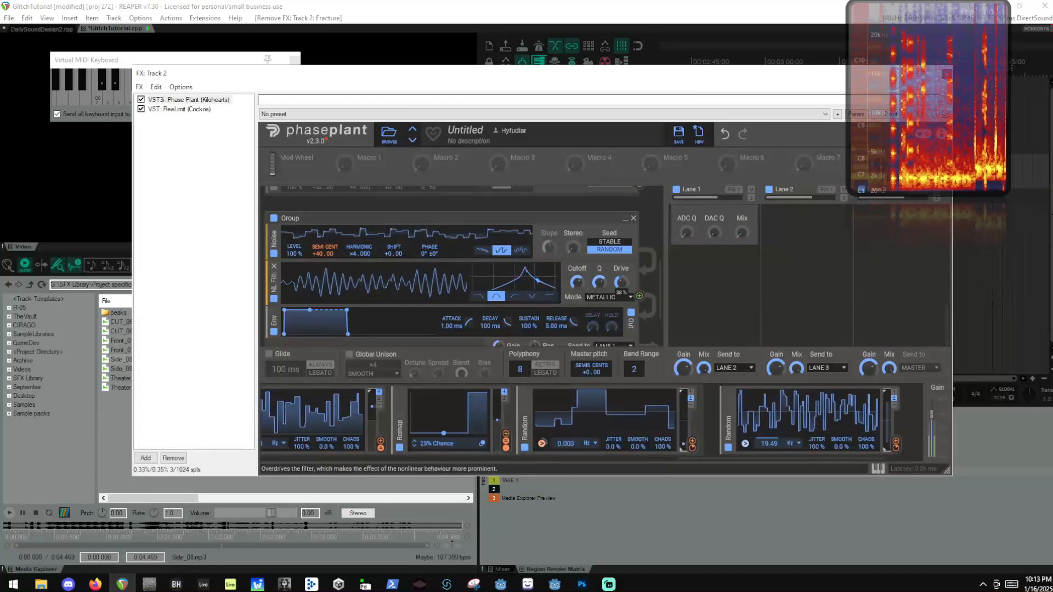
left_click_drag(599, 283, 599, 272)
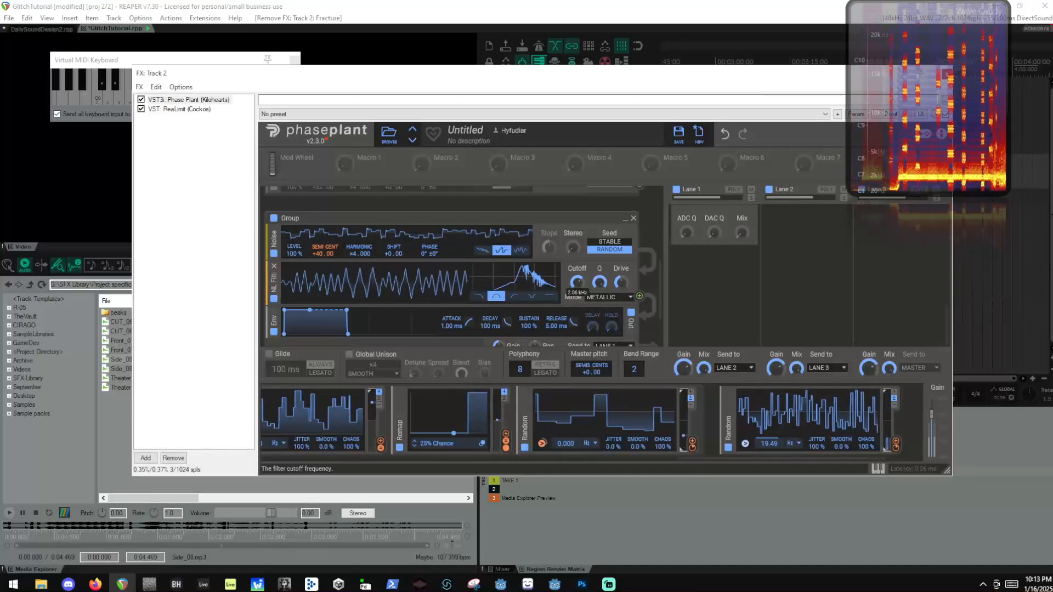
Add a Distortion effect after the new Noise's Nonlinear Filter, set it to Quantize and lower its Drive.
left_click(566, 311)
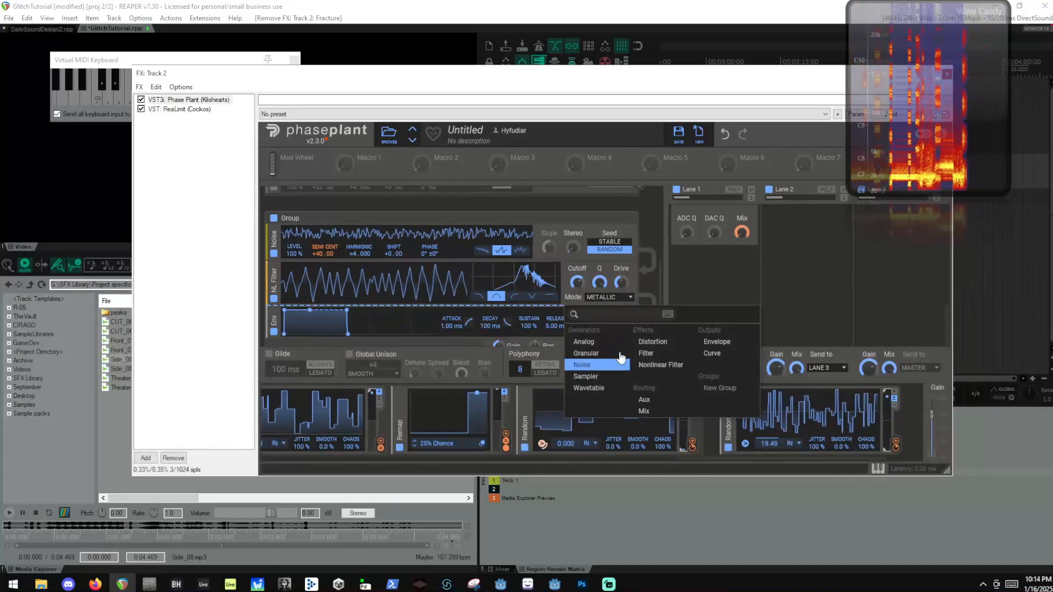
left_click(653, 341)
left_click(482, 336)
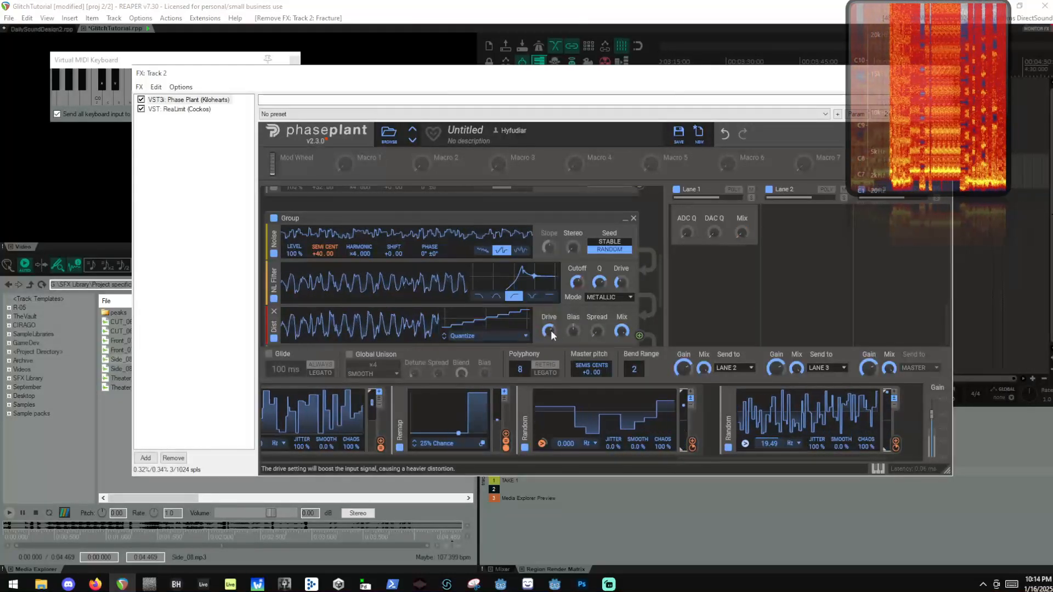
left_click_drag(551, 330, 550, 356)
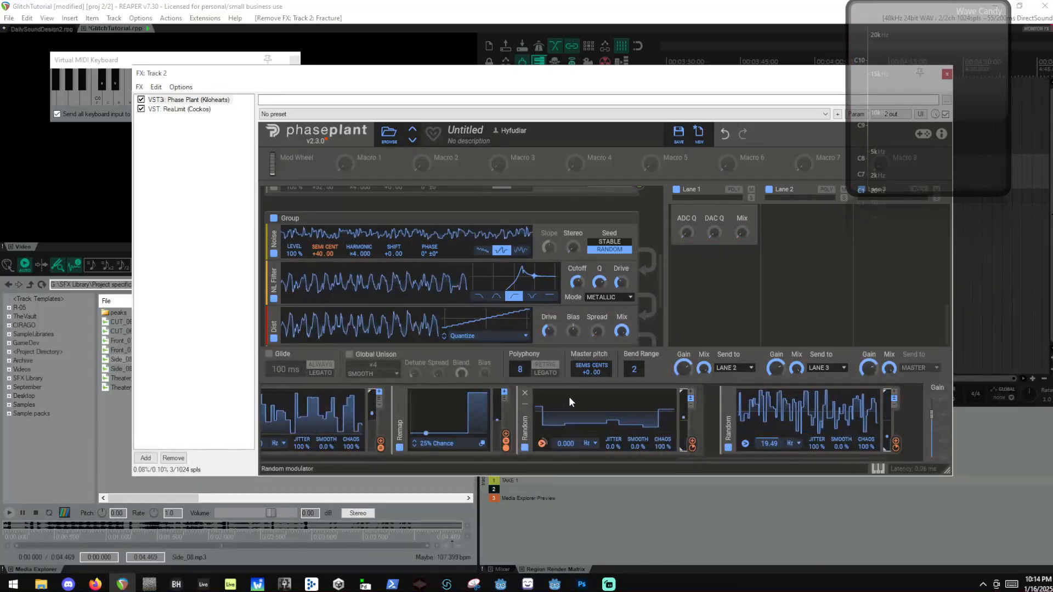
Switch the Analog oscillator group back on and play it together with the noise generators.
scroll(509, 337, "down", 3)
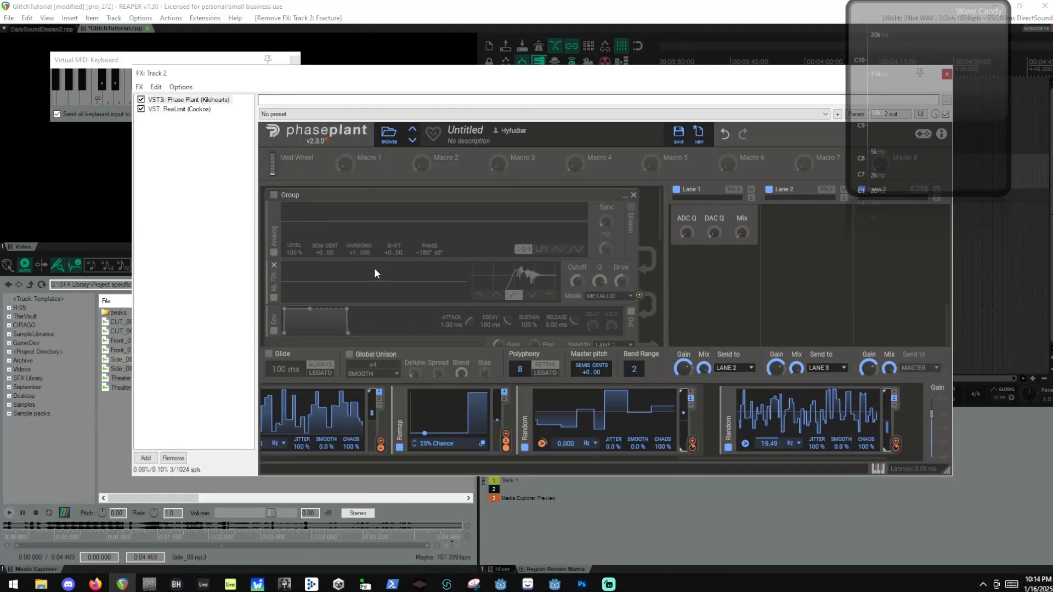
left_click(274, 195)
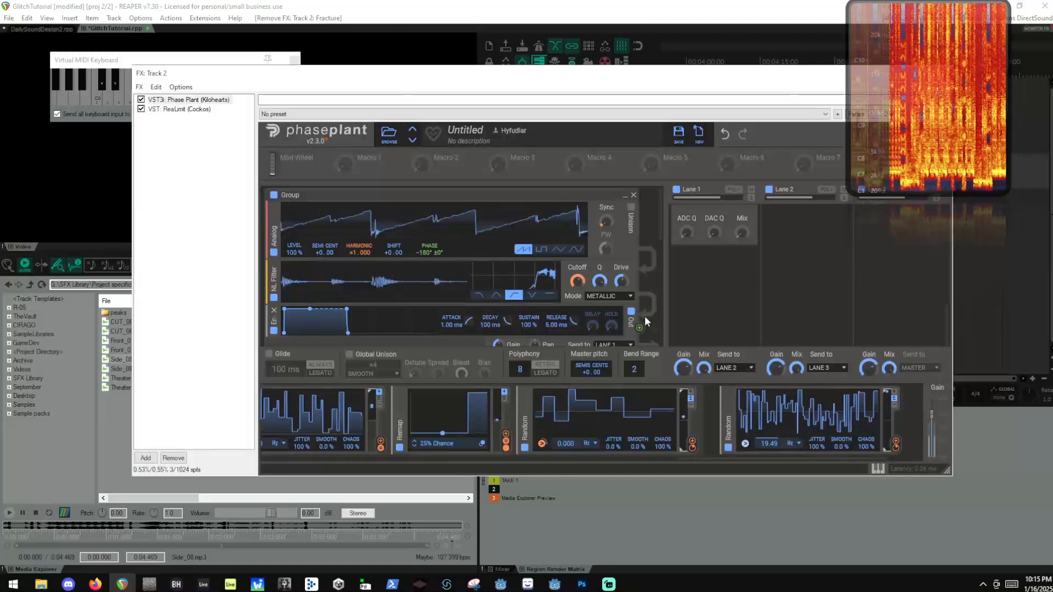
scroll(571, 291, "down", 5)
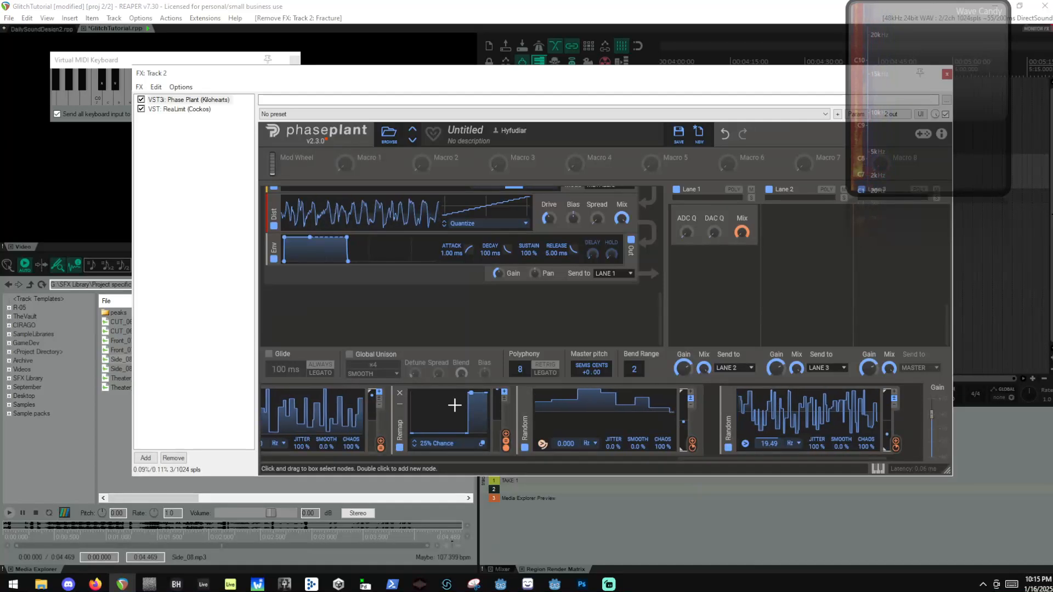
Duplicate the modulator group holding Random and Remap to the end of the modulators and set the copy's Remap to 50% Chance.
scroll(480, 405, "up", 6)
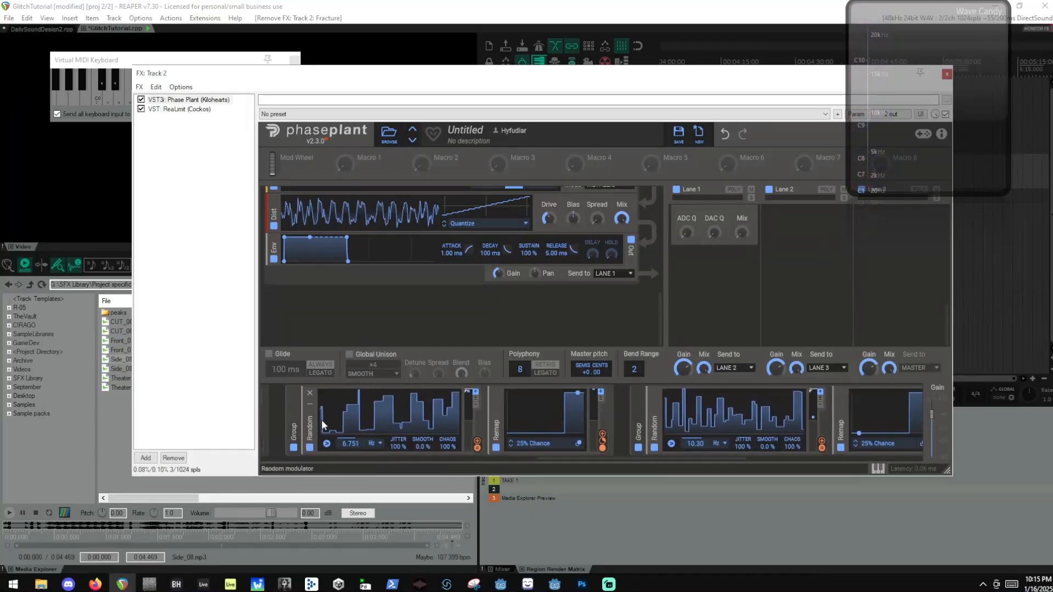
left_click_drag(293, 413, 899, 421)
left_click(712, 443)
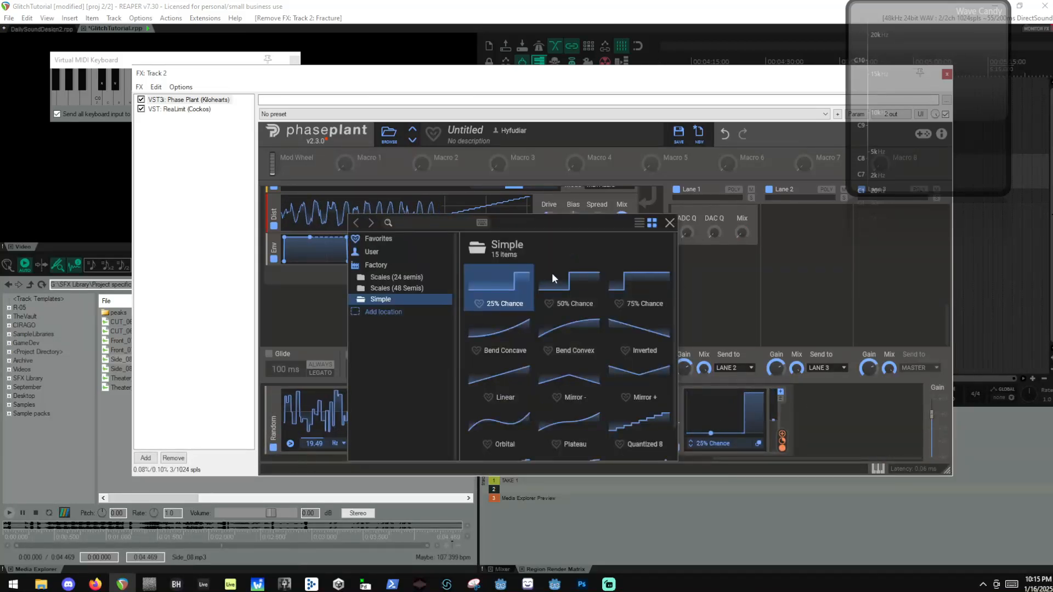
left_click(553, 276)
left_click(670, 223)
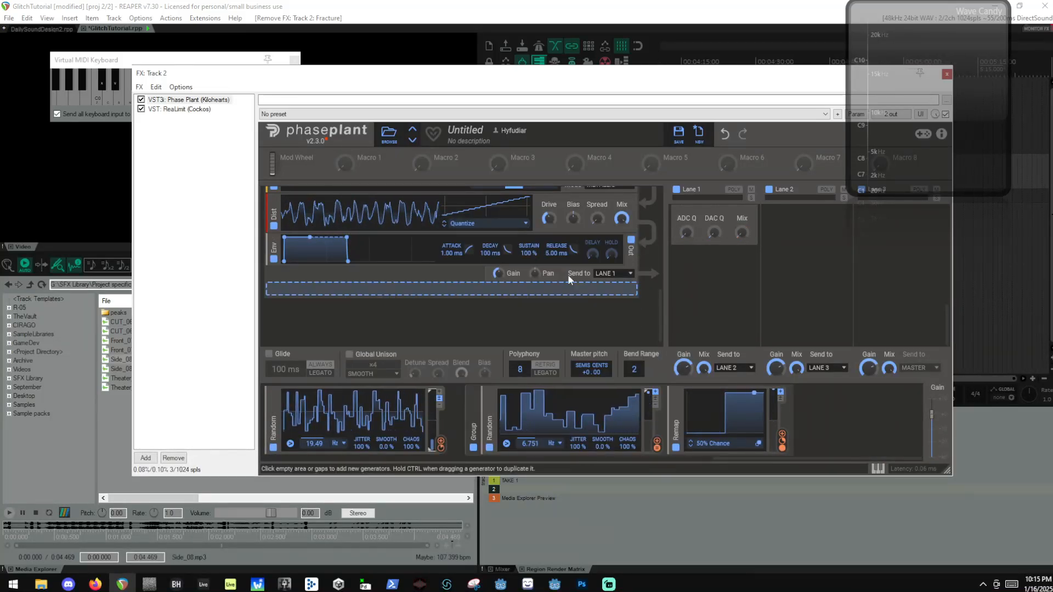
Modulate the output Gain with the 50% Chance Remap, about -59% on the Analog group and about +52.5% on the distorted Noise group.
scroll(497, 273, "down", 1)
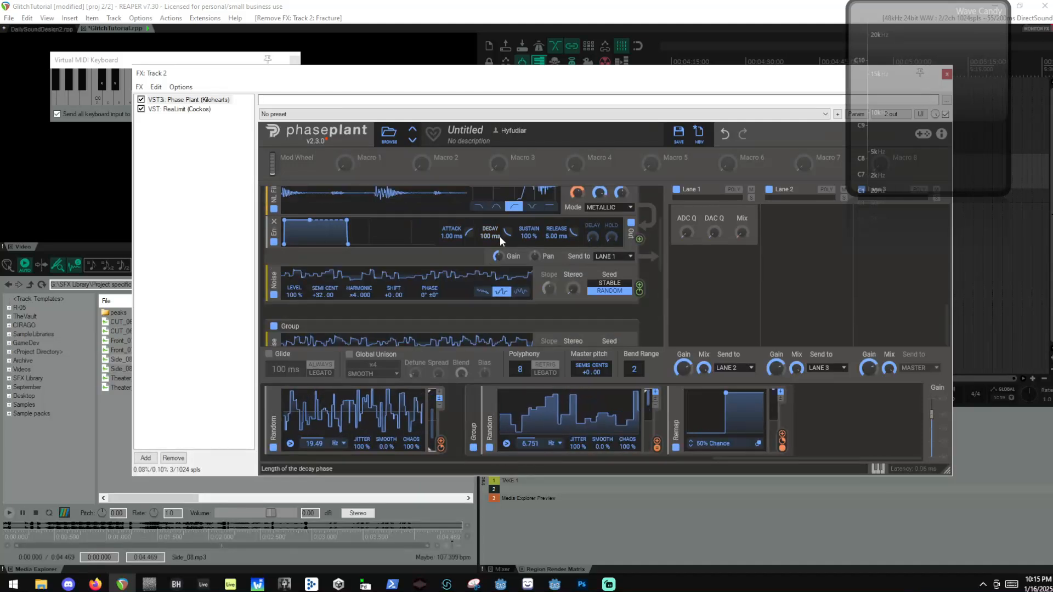
left_click_drag(498, 256, 498, 252)
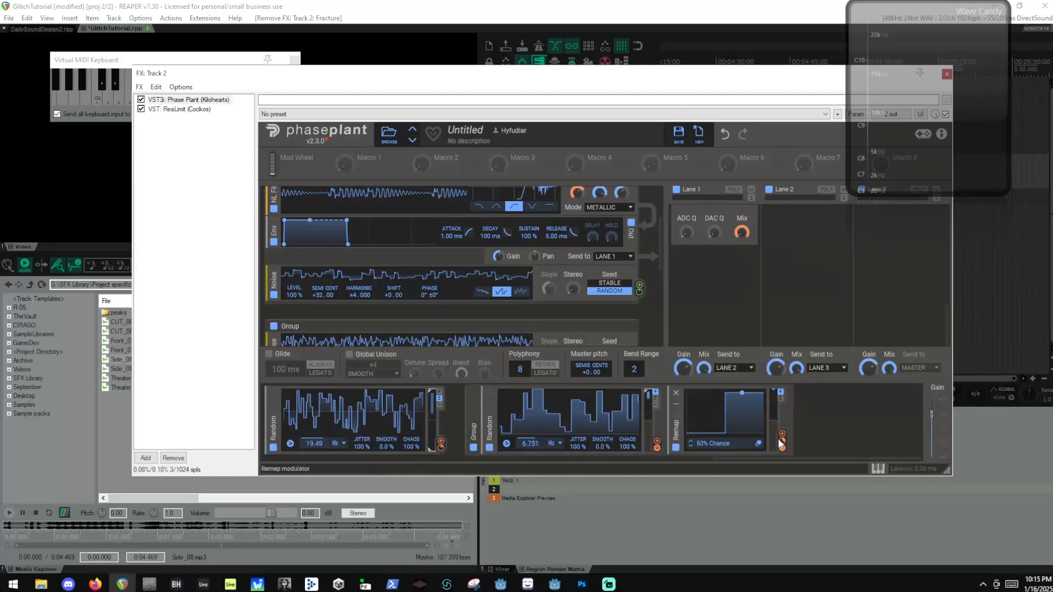
left_click_drag(782, 439, 506, 257)
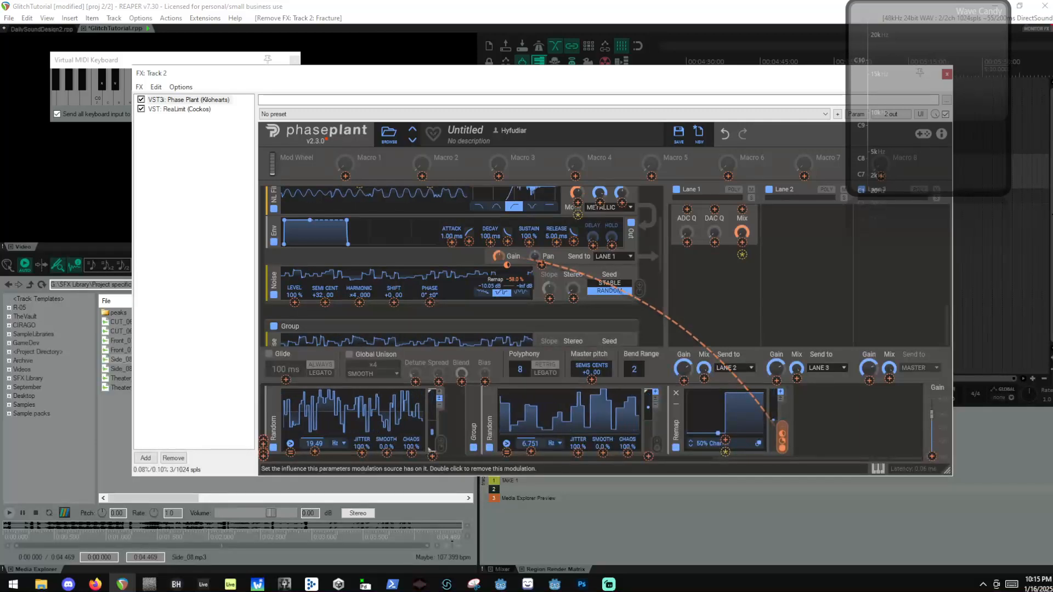
scroll(513, 266, "down", 4)
left_click_drag(506, 283, 506, 276)
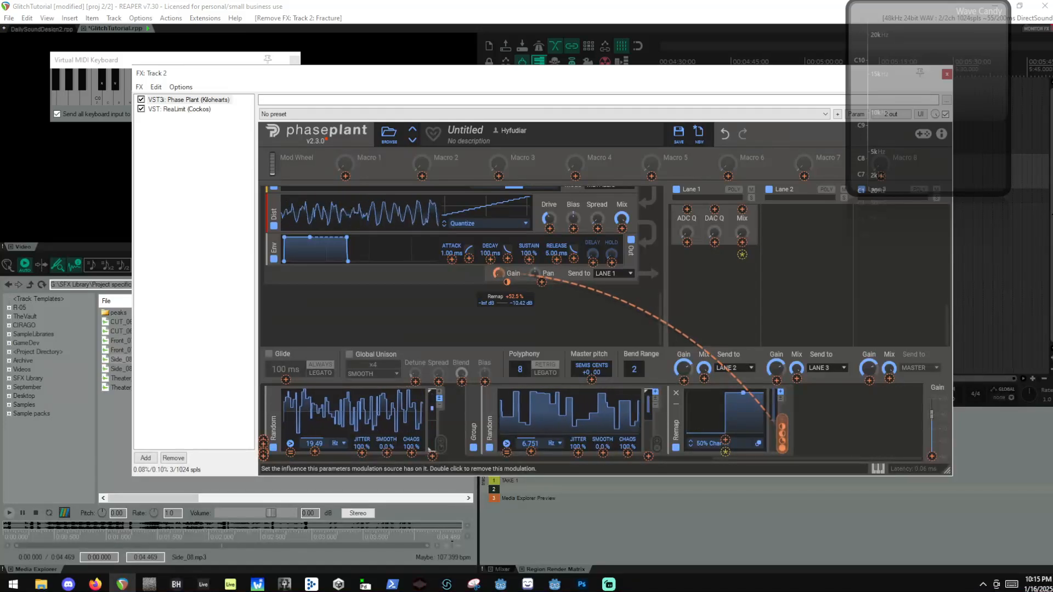
left_click_drag(506, 276, 507, 277)
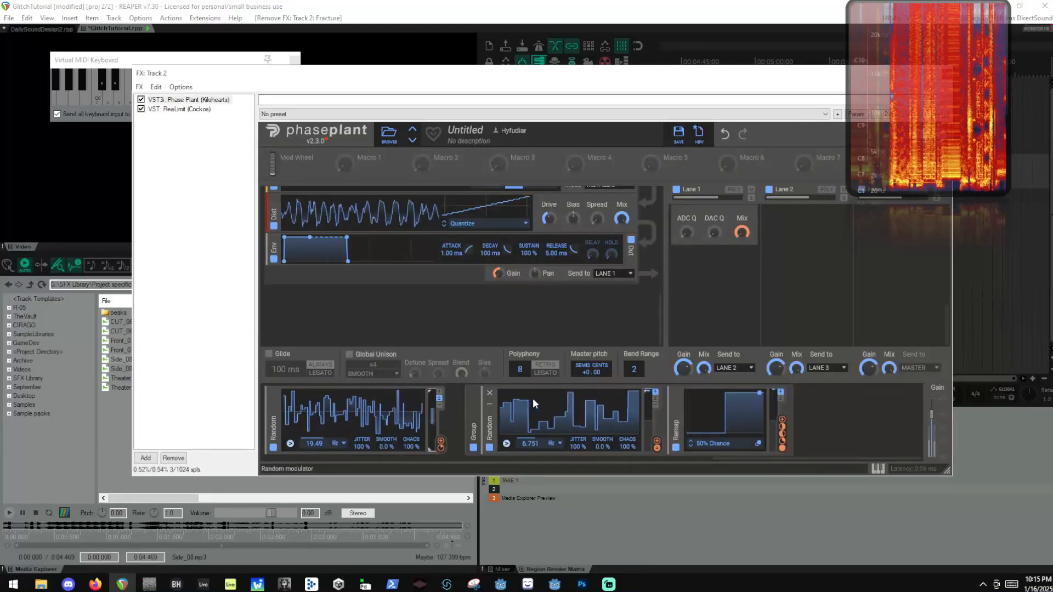
Raise the rate of the Random modulator feeding the 50% Chance Remap to 11 Hz.
scroll(448, 225, "up", 5)
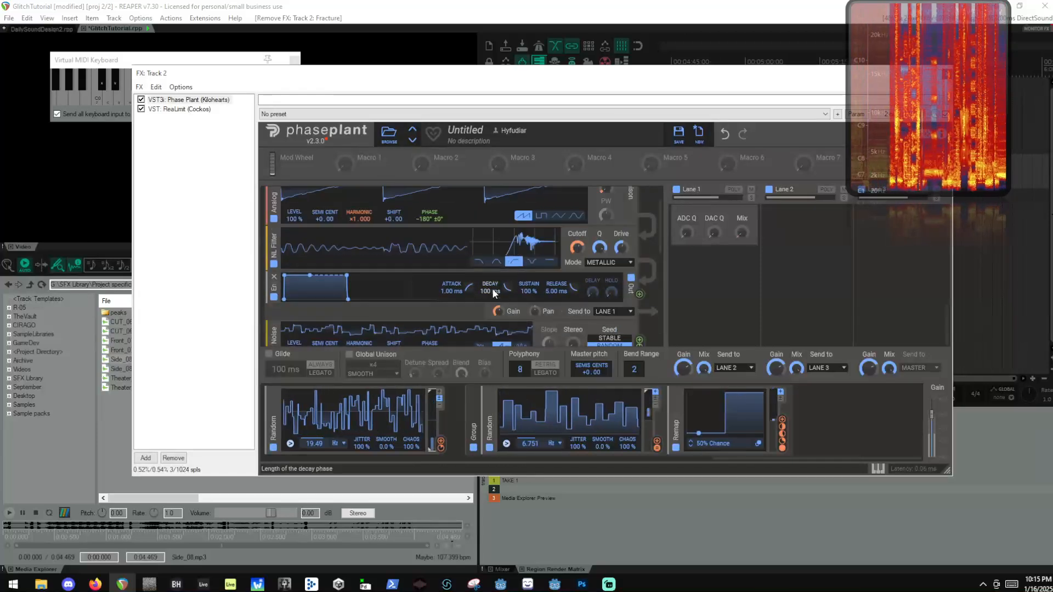
scroll(496, 274, "up", 2)
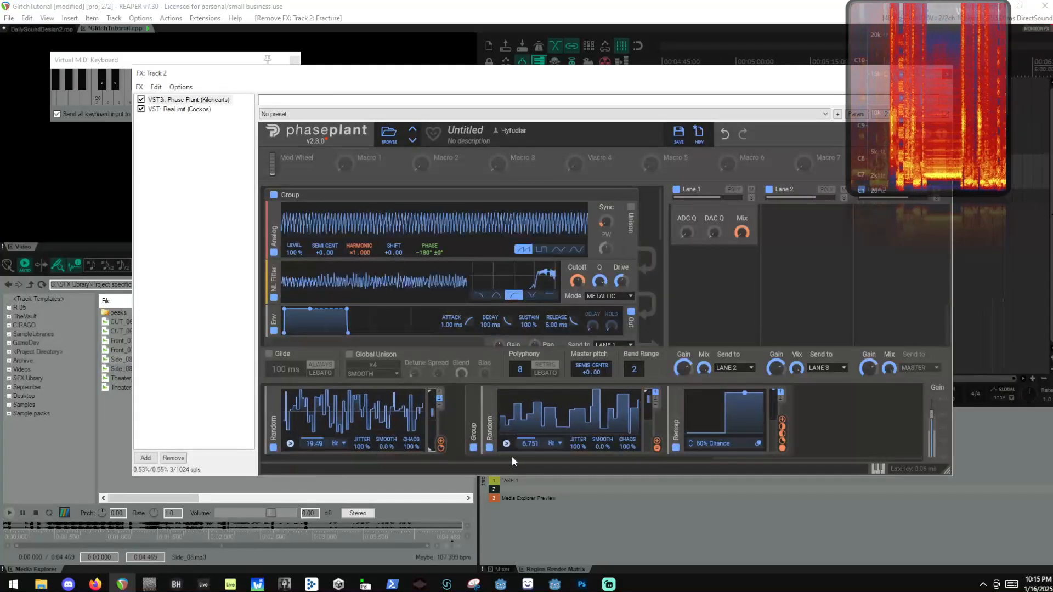
left_click_drag(529, 444, 529, 429)
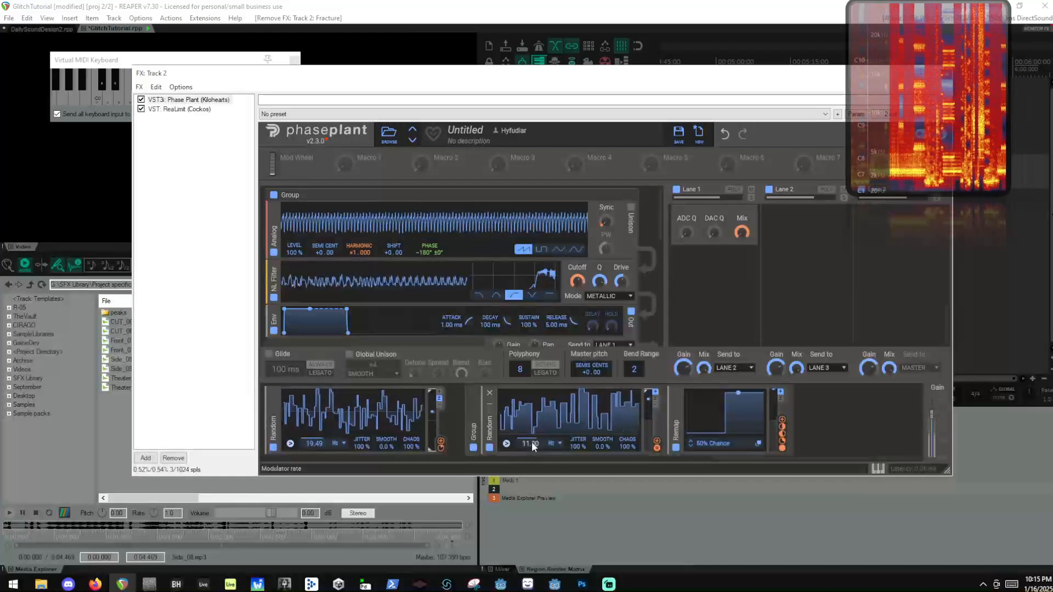
Set the rate of the Random modulator that drives the Bitcrush Mix through the 25% Chance Remap to about 7.06 Hz.
scroll(754, 288, "up", 7)
scroll(738, 296, "down", 4)
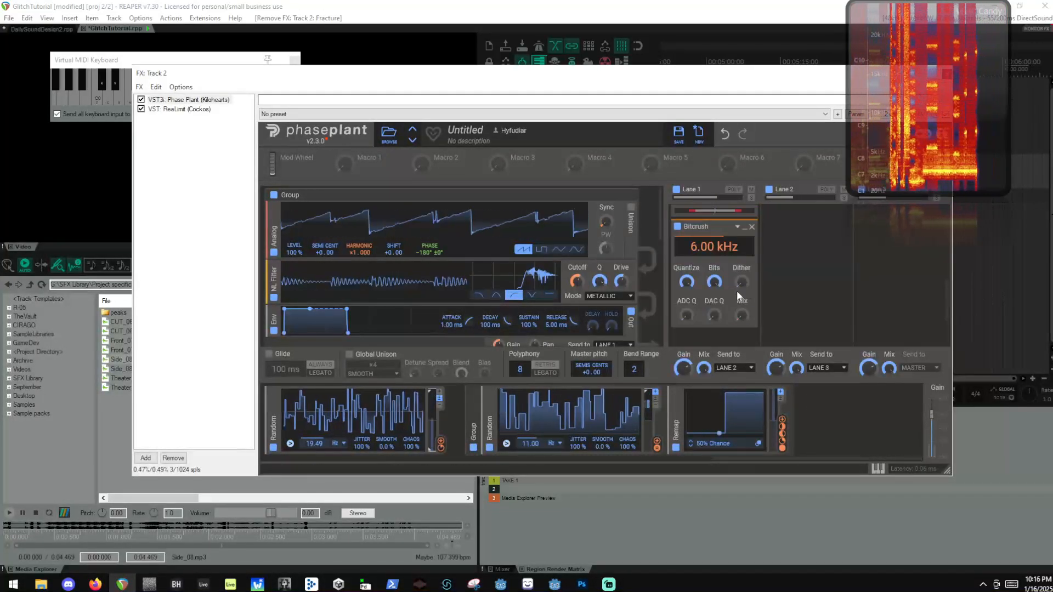
left_click(742, 323)
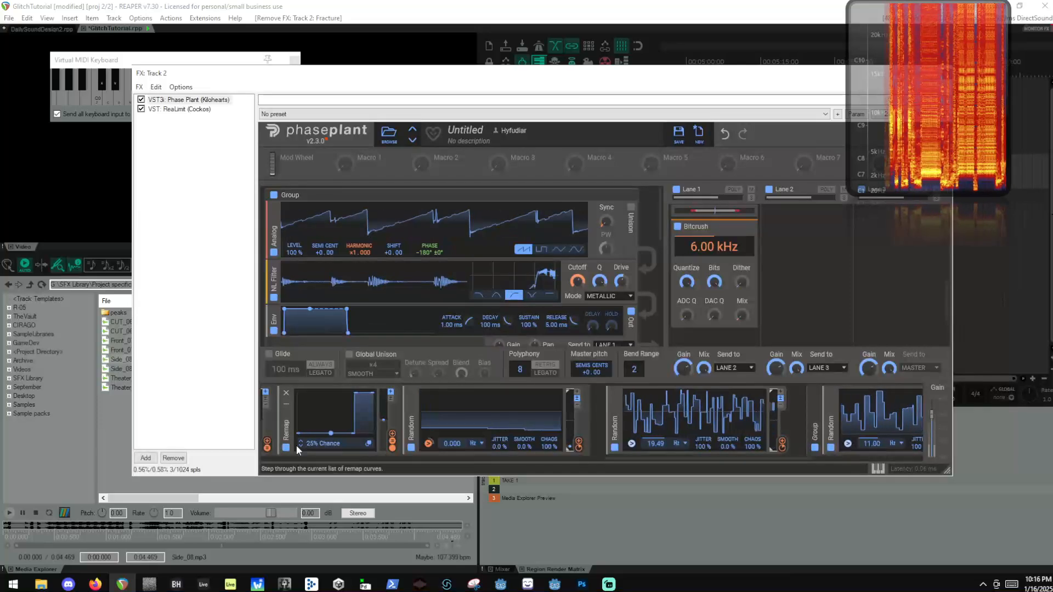
scroll(318, 444, "up", 2)
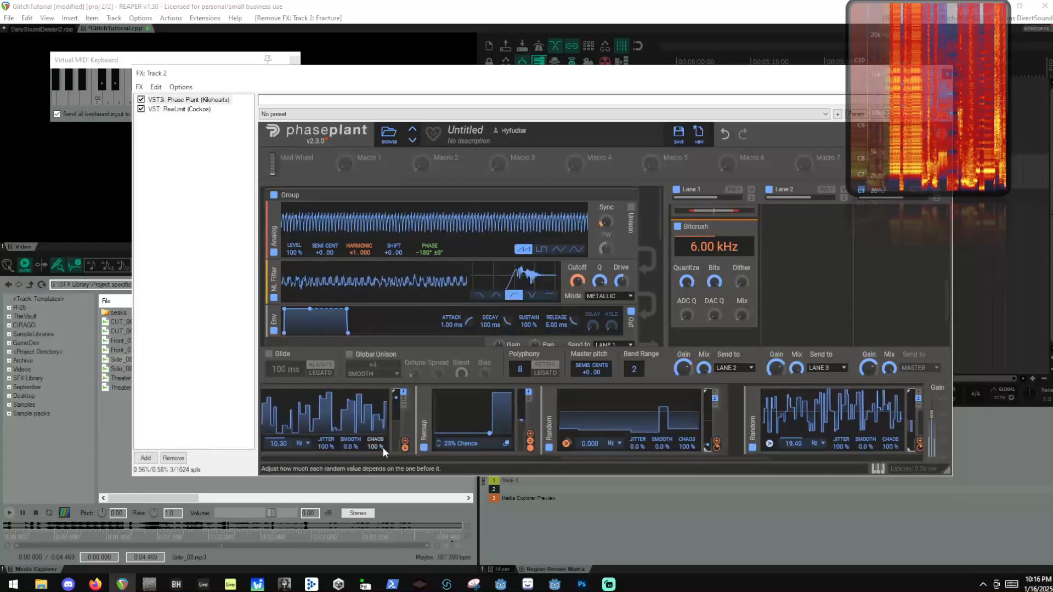
scroll(383, 446, "up", 2)
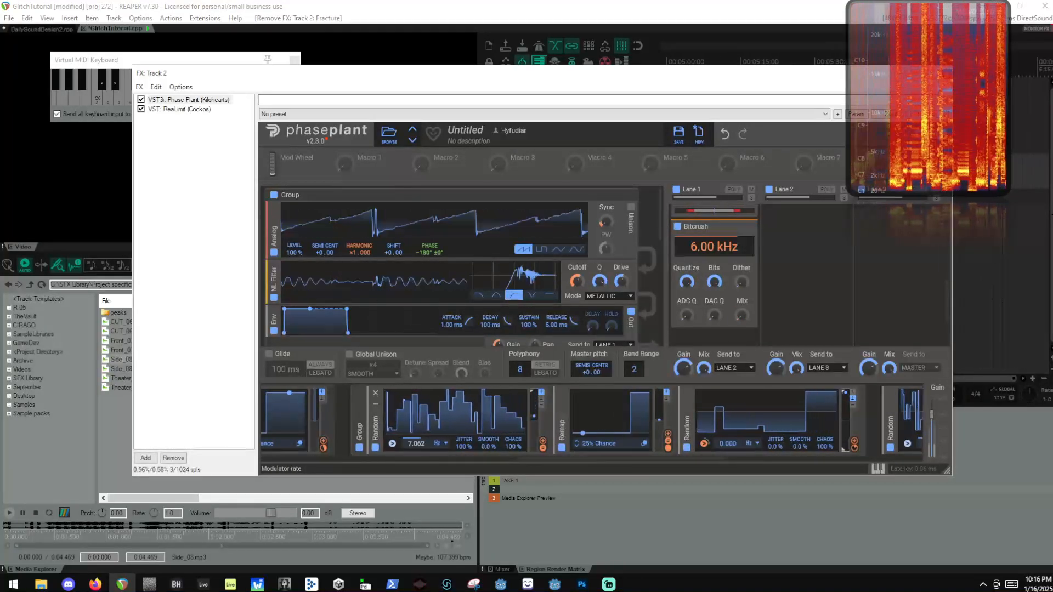
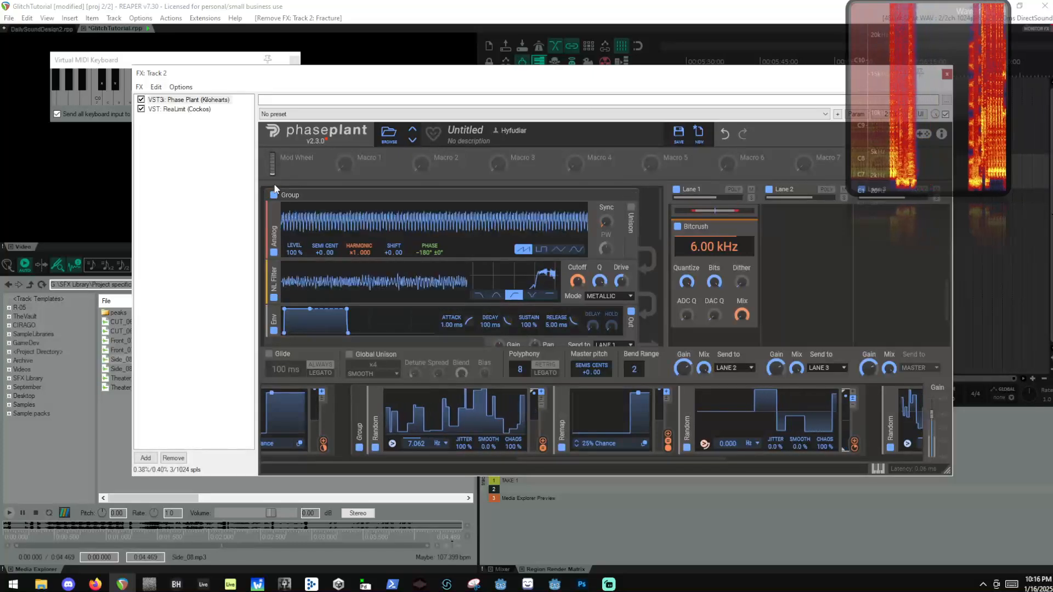
Switch off the Analog group and duplicate the Random and 50% Chance Remap group with the copy's rate at about 15.2 Hz.
left_click(274, 194)
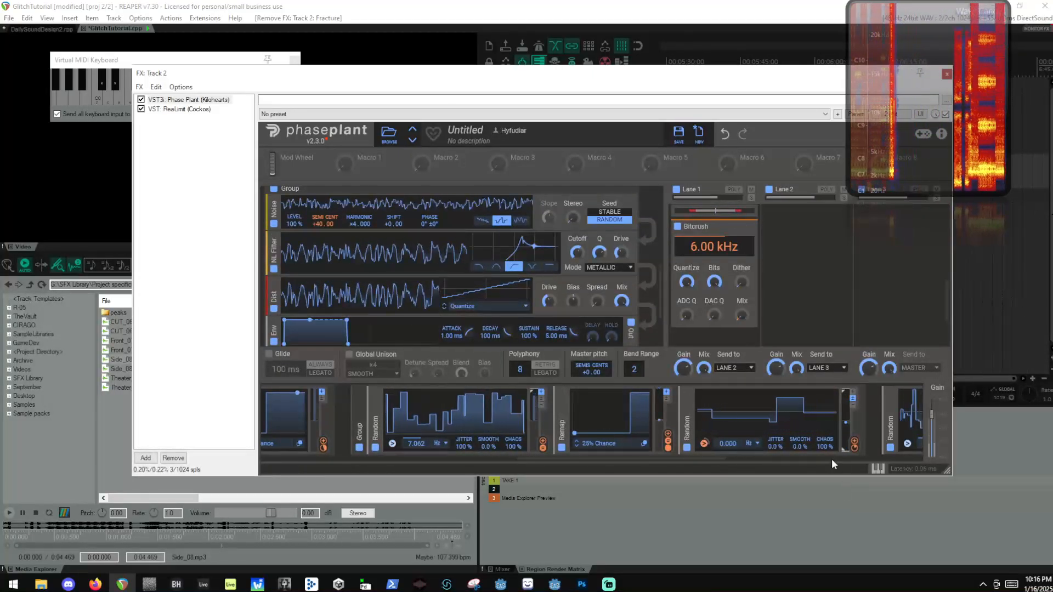
scroll(839, 439, "down", 10)
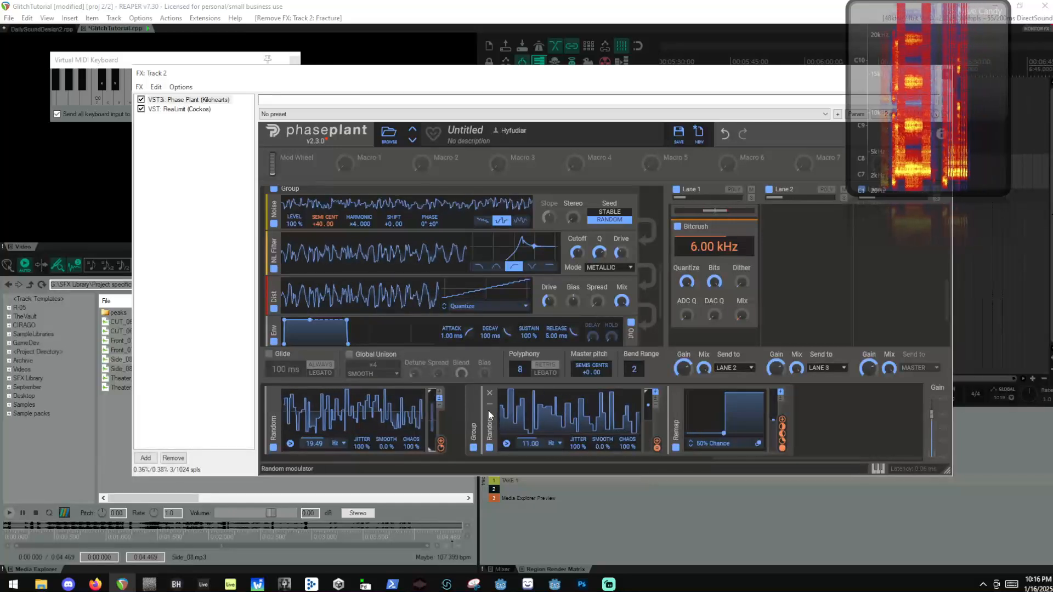
left_click_drag(472, 419, 884, 438)
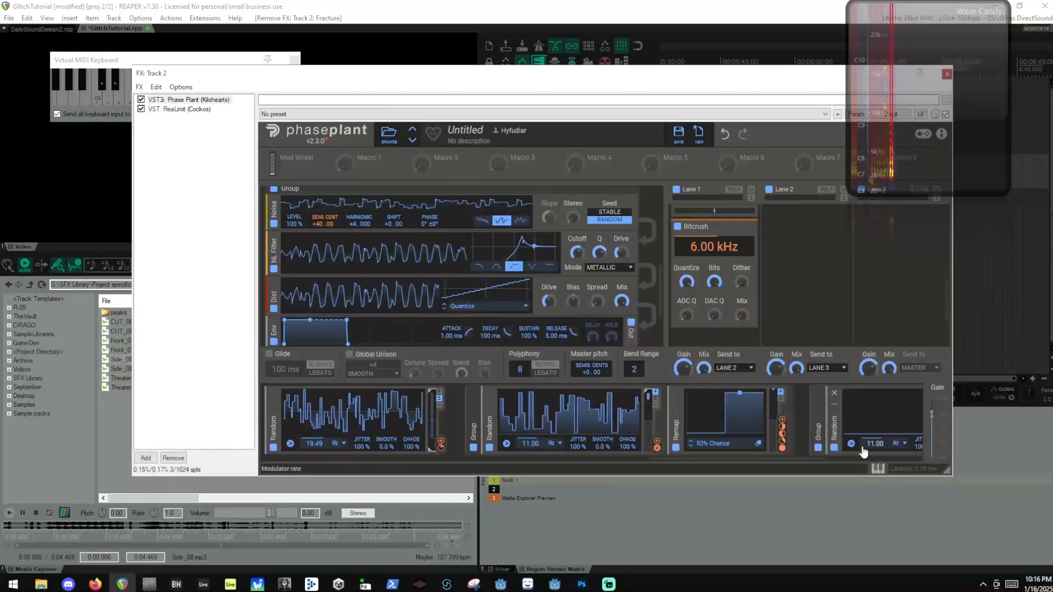
scroll(862, 448, "down", 6)
mouse_move(528, 444)
left_mouse_down()
mouse_move(527, 419)
mouse_move(534, 458)
left_mouse_up()
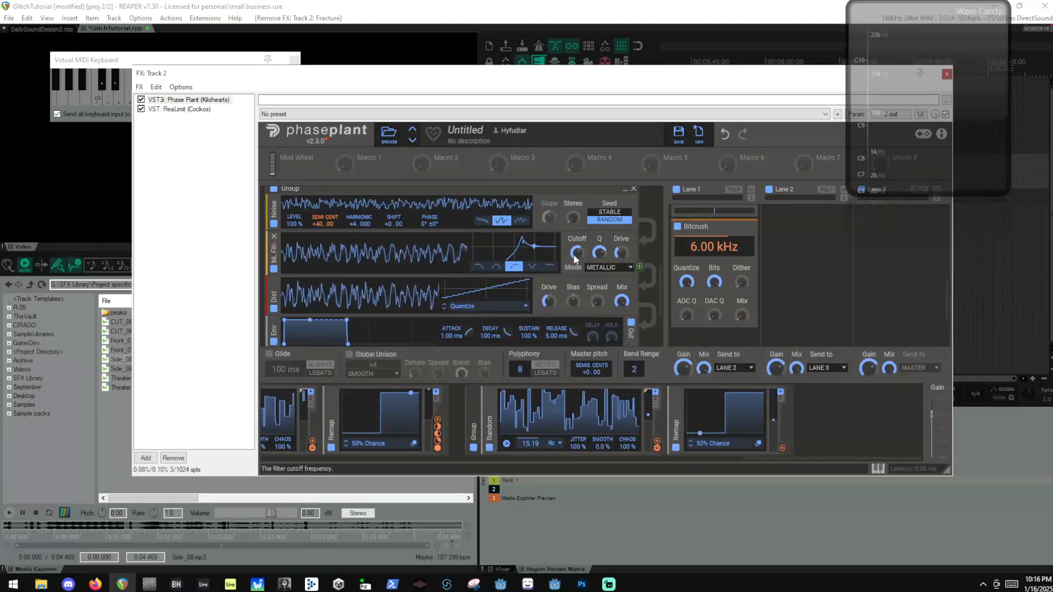
Lower the noise group's Metallic filter Q, modulate it with the duplicated 50% Chance Remap and raise the feeding Random's rate to about 67.65 Hz.
left_click_drag(598, 254, 599, 312)
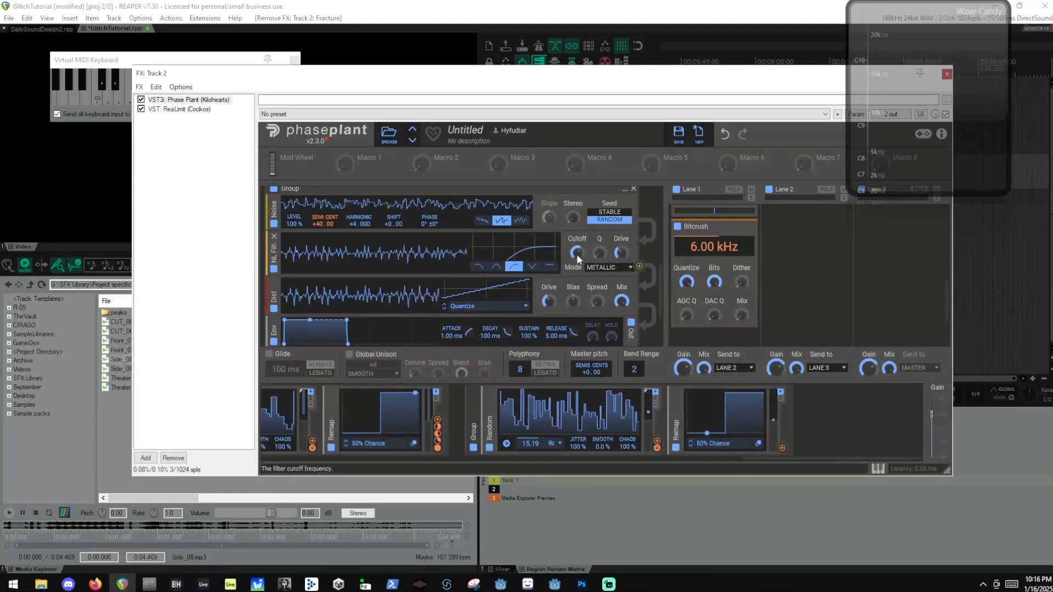
left_click_drag(782, 447, 600, 274)
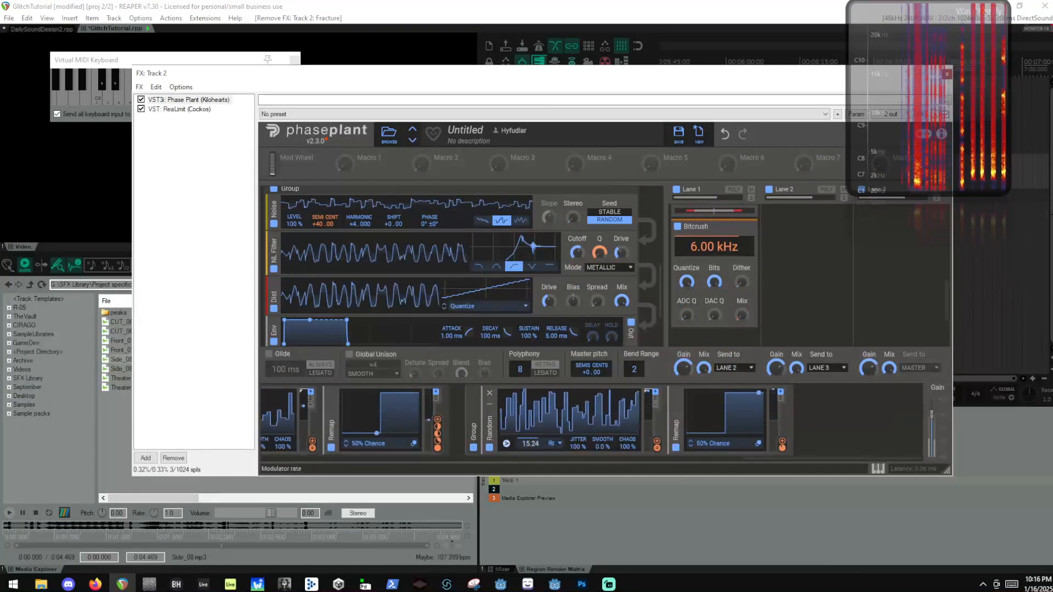
left_click_drag(530, 444, 530, 426)
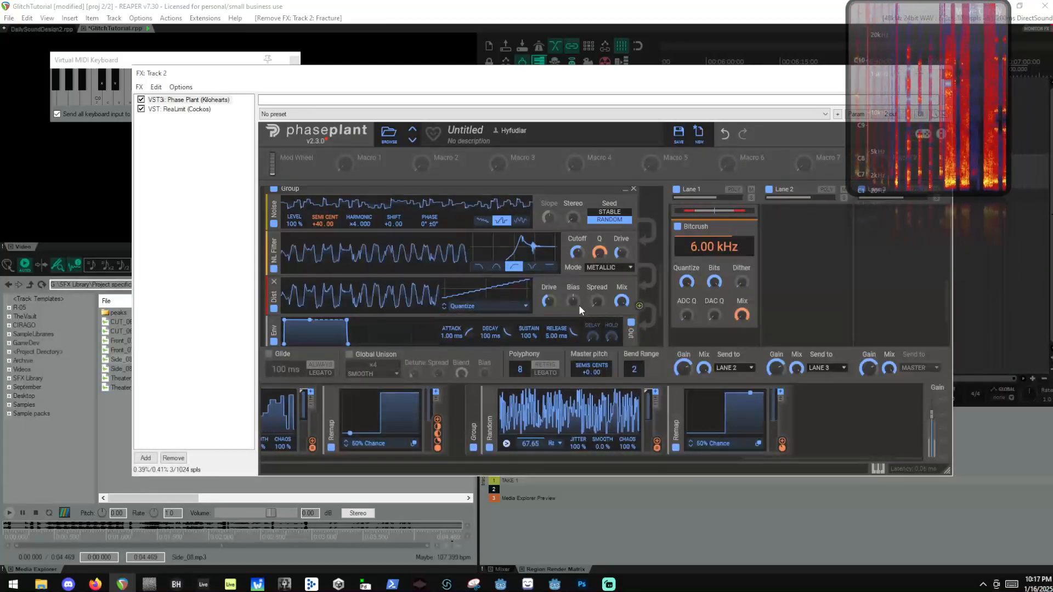
Switch the Analog oscillator group back on alongside the noise group.
scroll(578, 305, "down", 3)
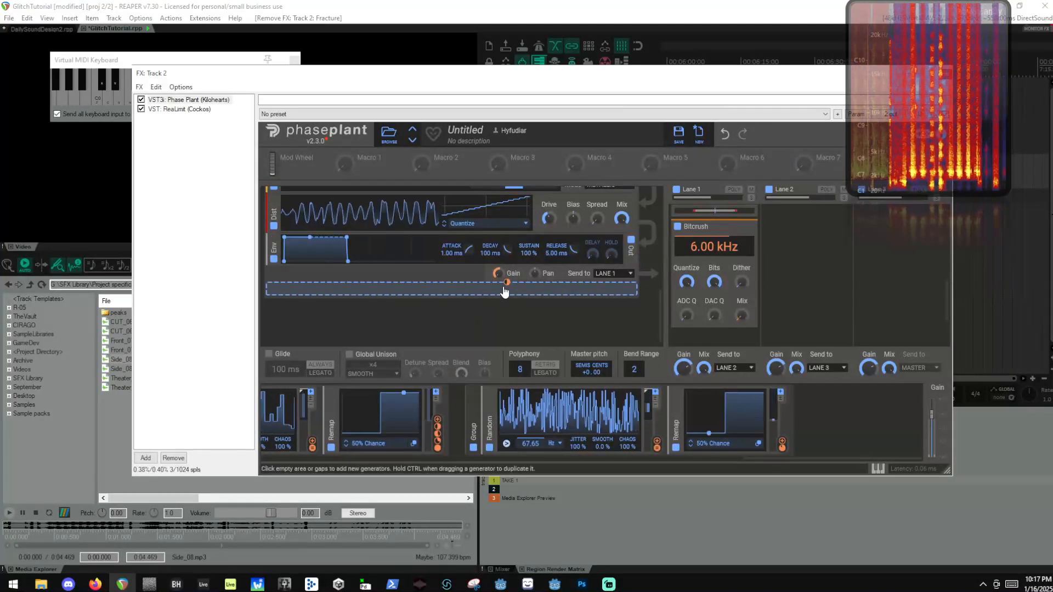
mouse_move(507, 284)
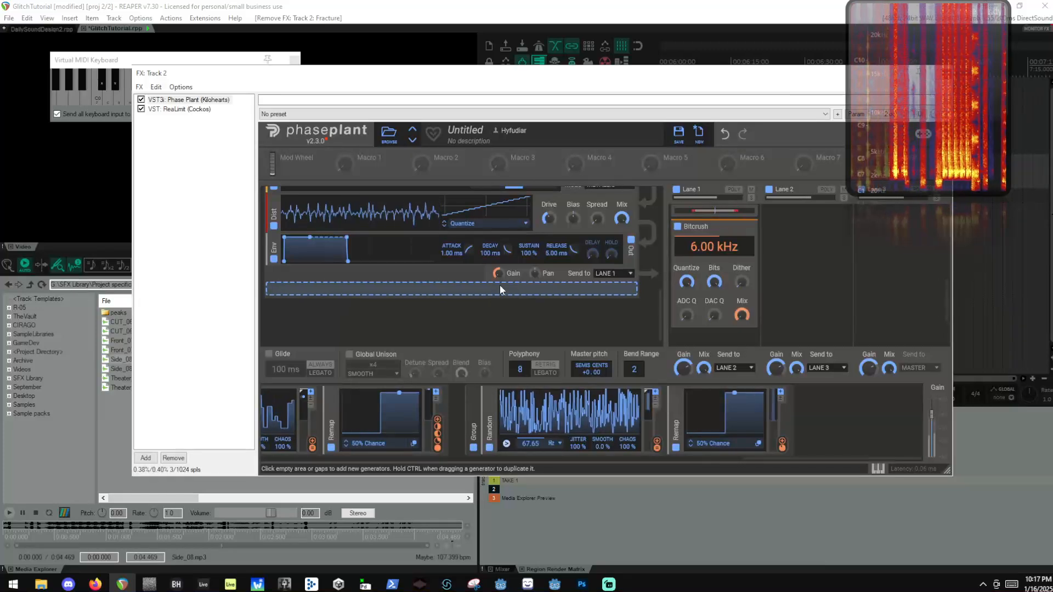
scroll(500, 284, "up", 3)
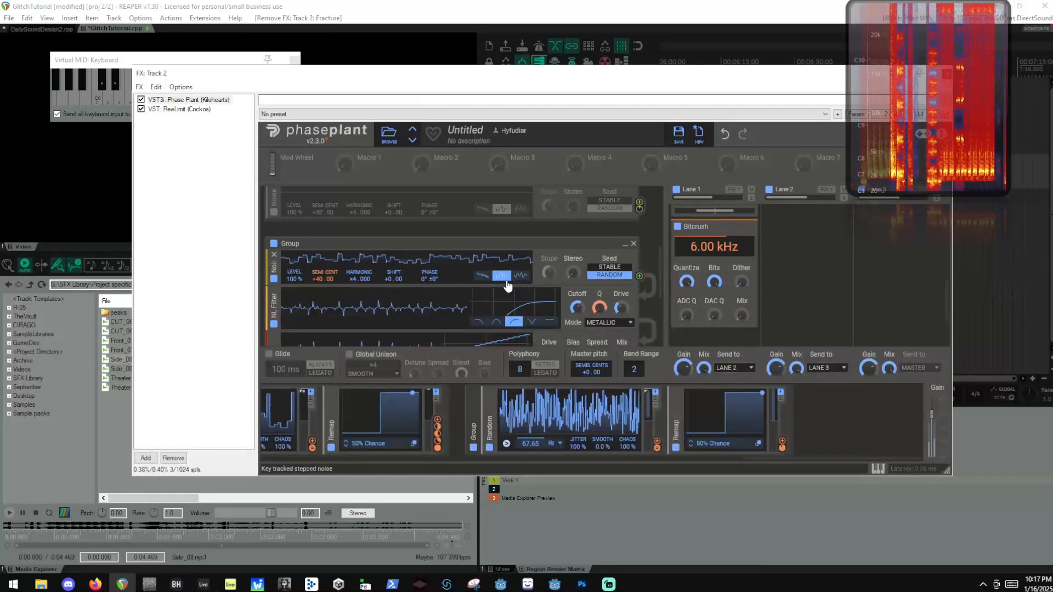
scroll(684, 308, "up", 3)
scroll(619, 290, "up", 5)
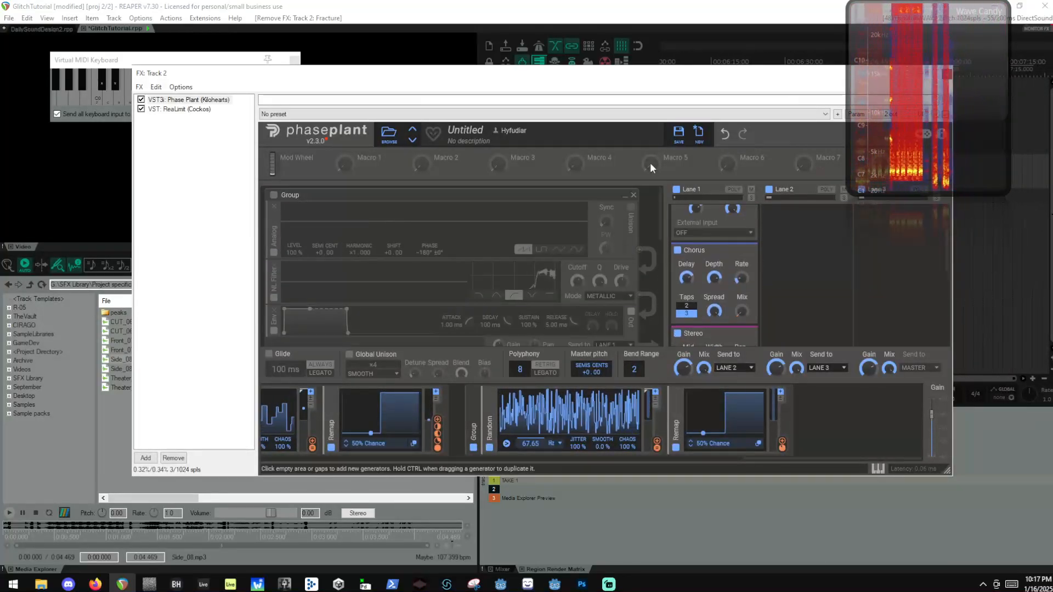
scroll(618, 252, "down", 4)
scroll(511, 294, "down", 5)
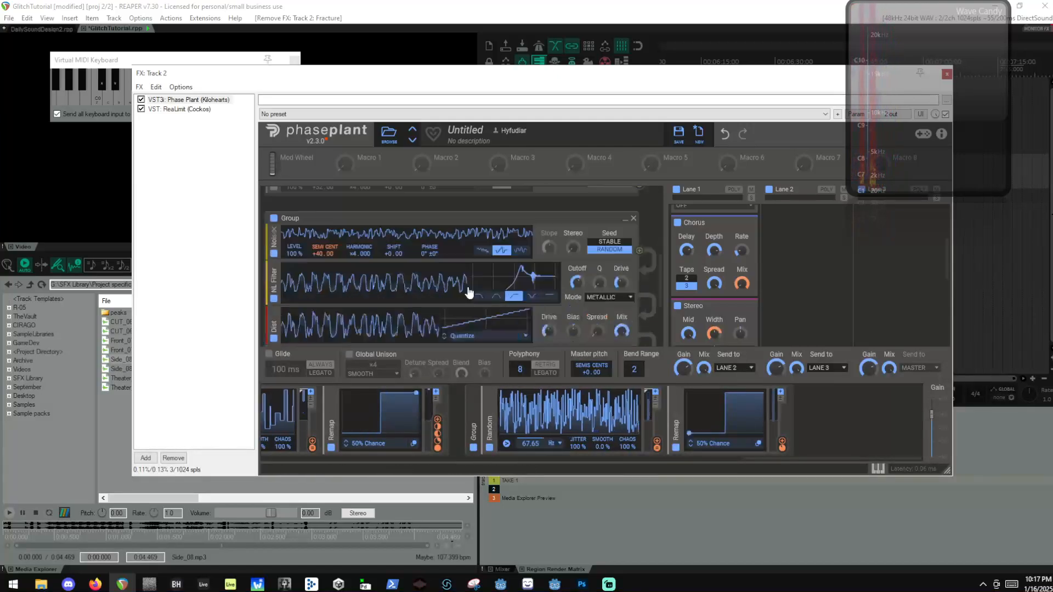
scroll(568, 262, "up", 4)
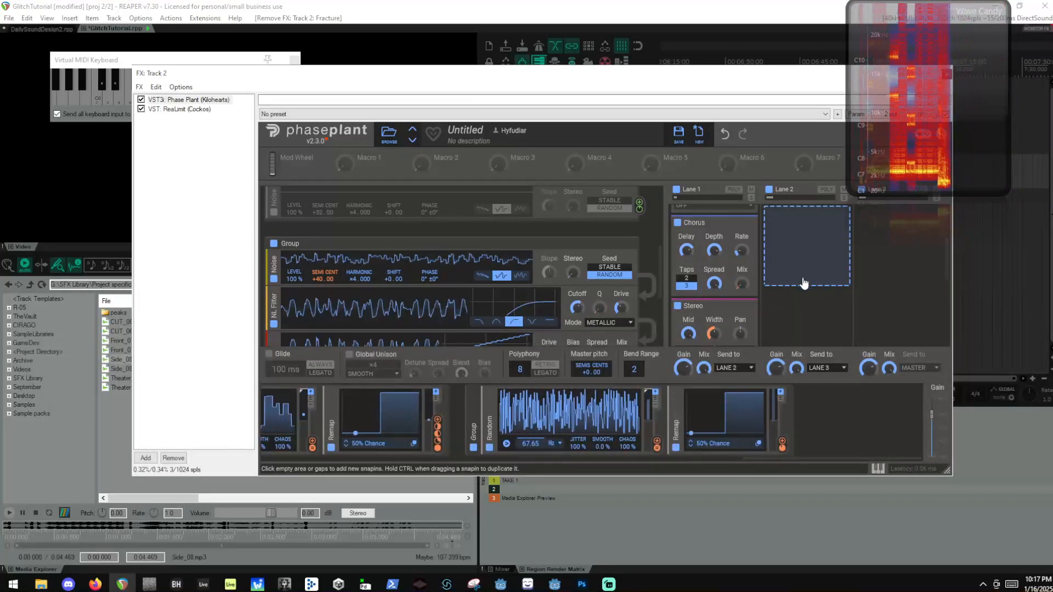
scroll(543, 261, "up", 4)
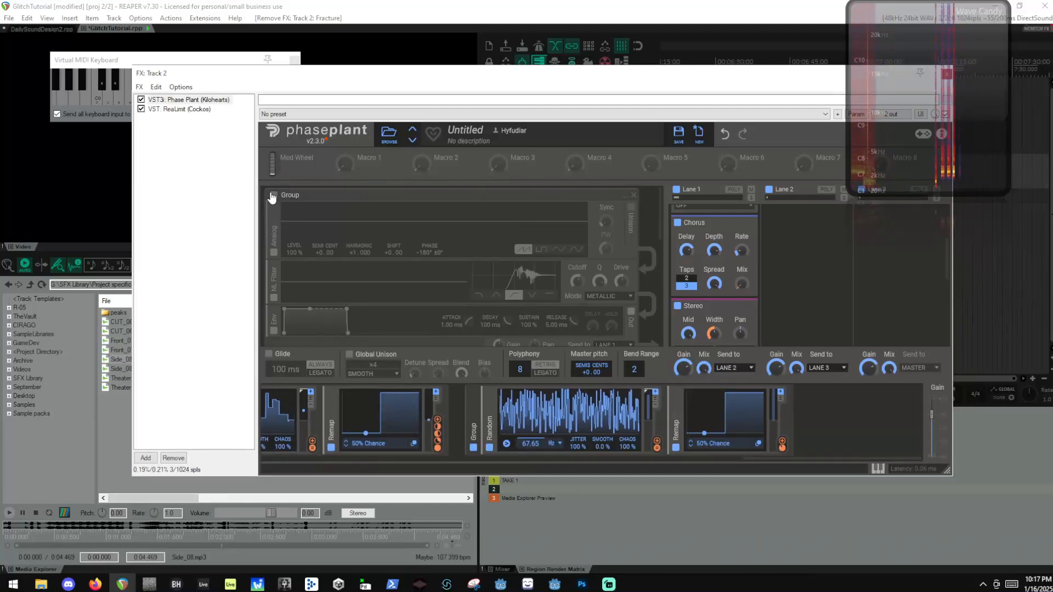
left_click(274, 194)
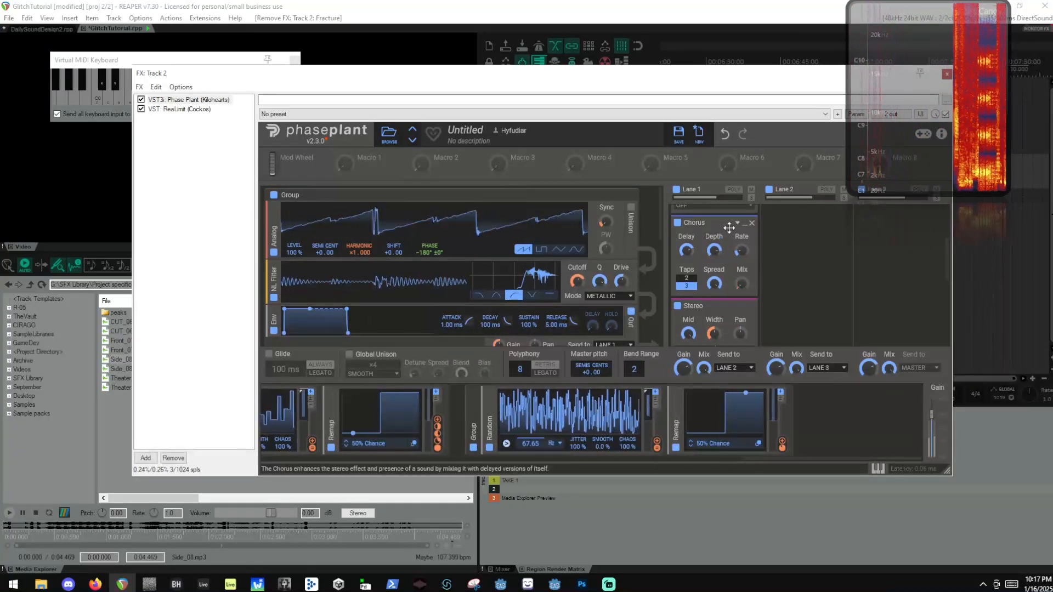
scroll(788, 273, "up", 3)
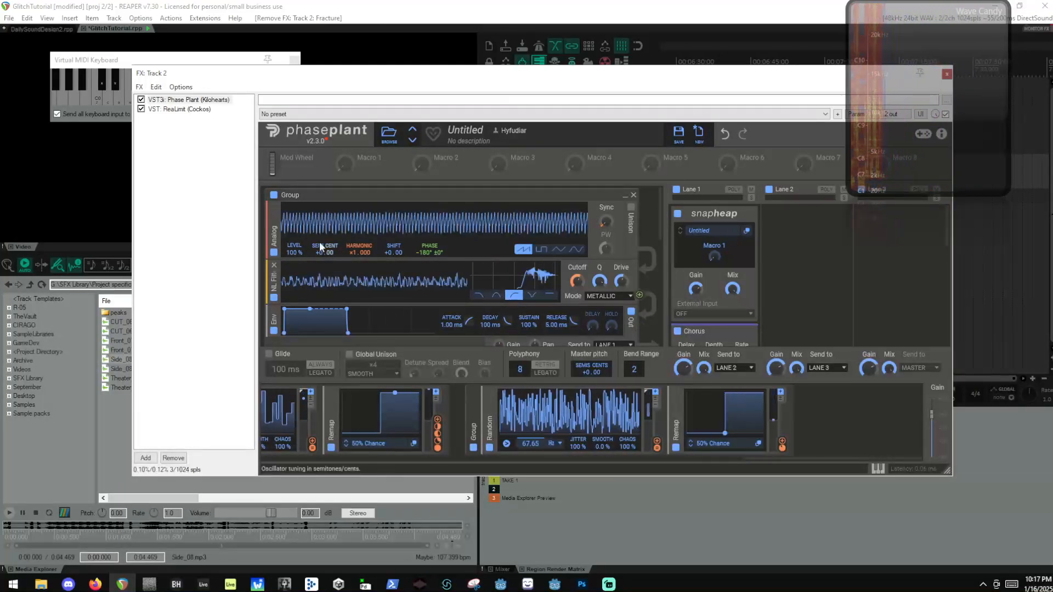
Add the VST3 version of OTT (Xfer Records) to Track 2 and paste two more copies of it.
double_click(166, 197)
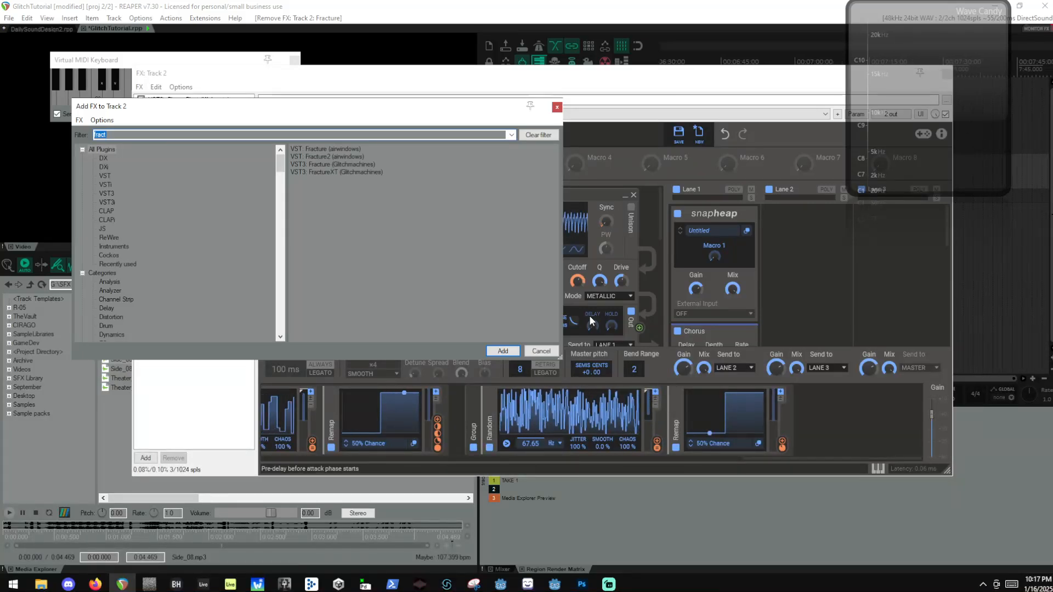
type("ott")
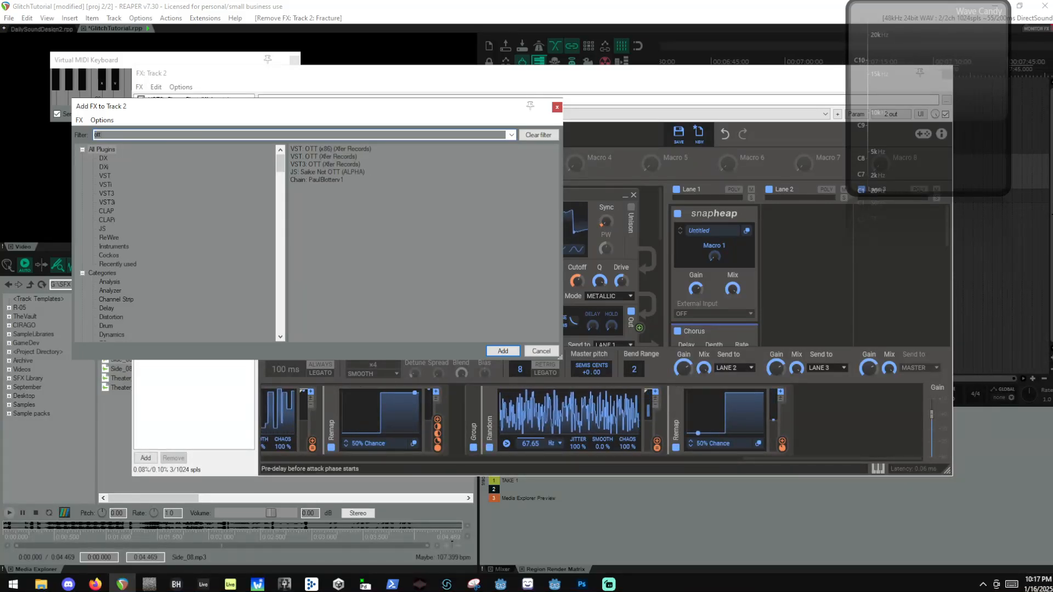
double_click(346, 163)
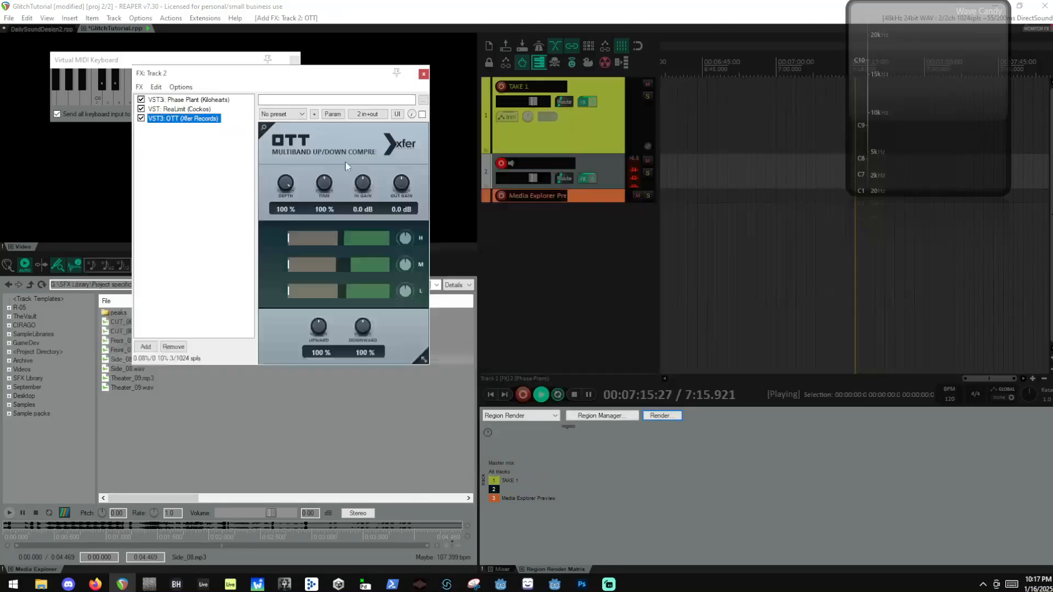
key("ctrl+v")
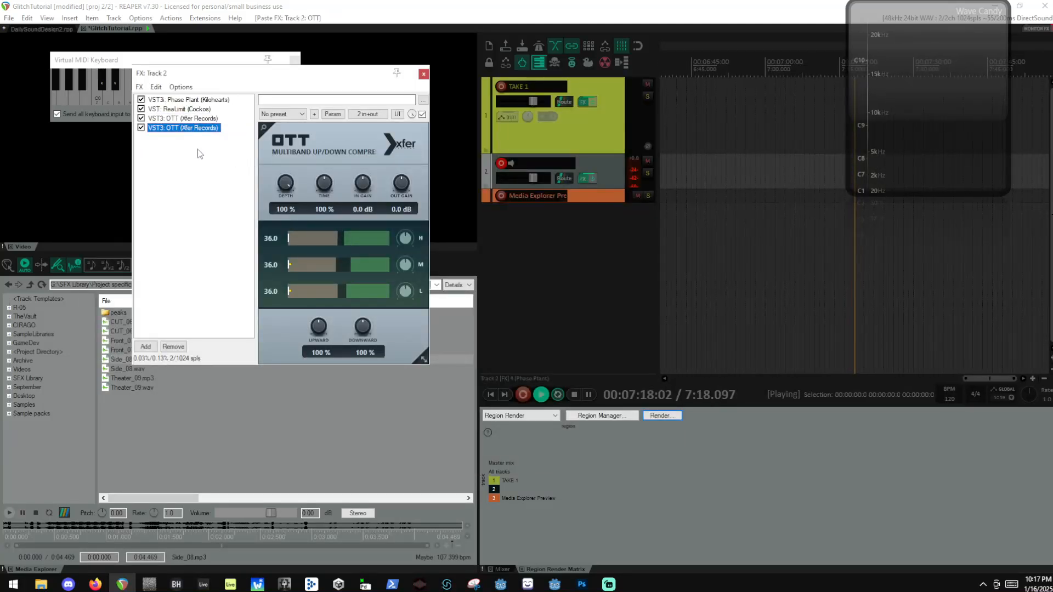
key("ctrl+v")
Move ReaLimit to the end of the Track 2 effects chain, after the three OTTs, and play a note.
left_click_drag(153, 109, 178, 142)
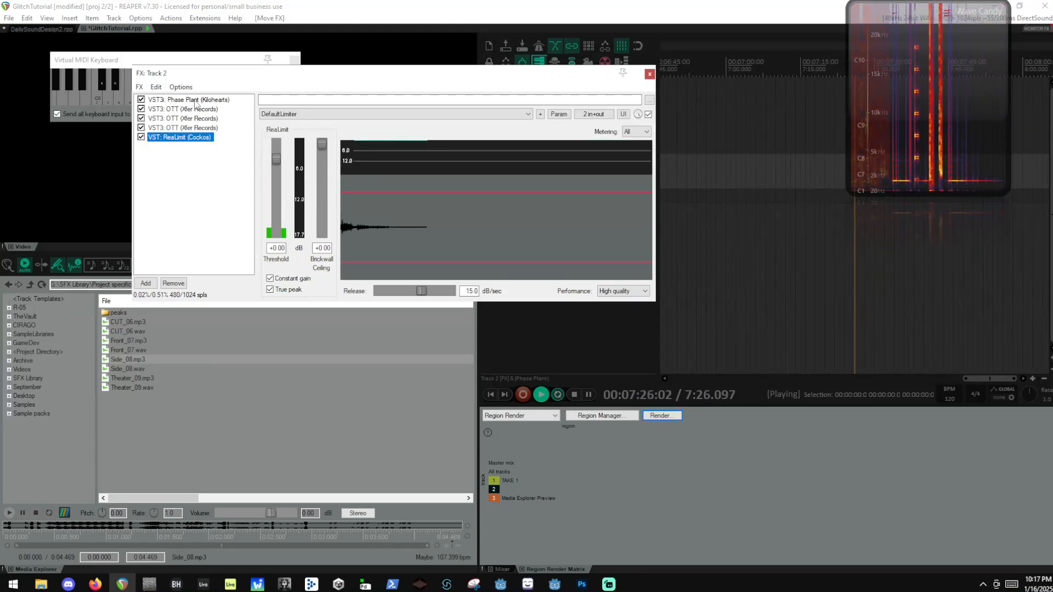
left_click_drag(206, 79, 332, 147)
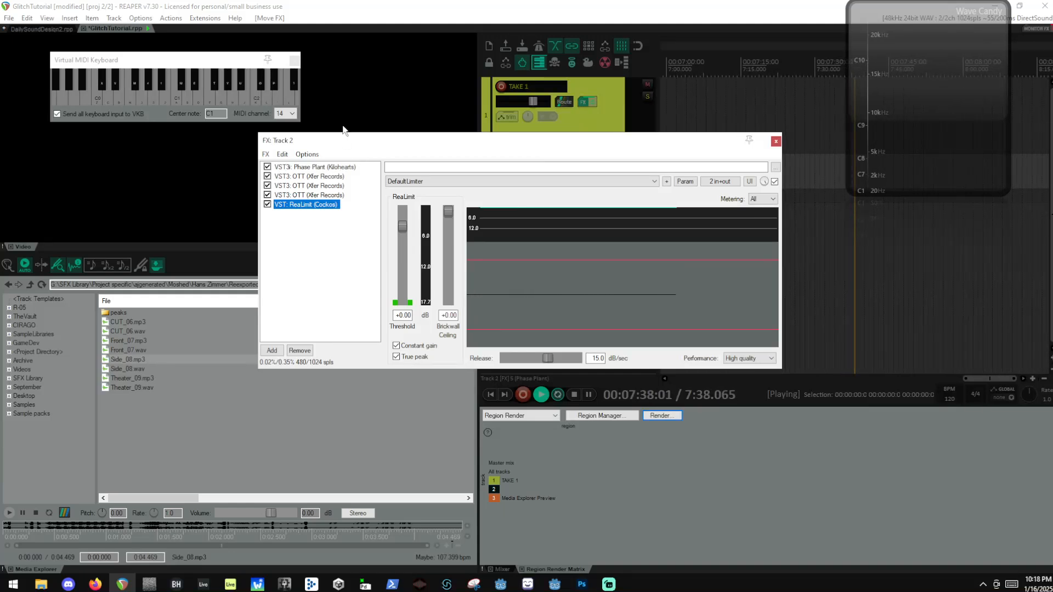
left_click_drag(354, 136, 369, 151)
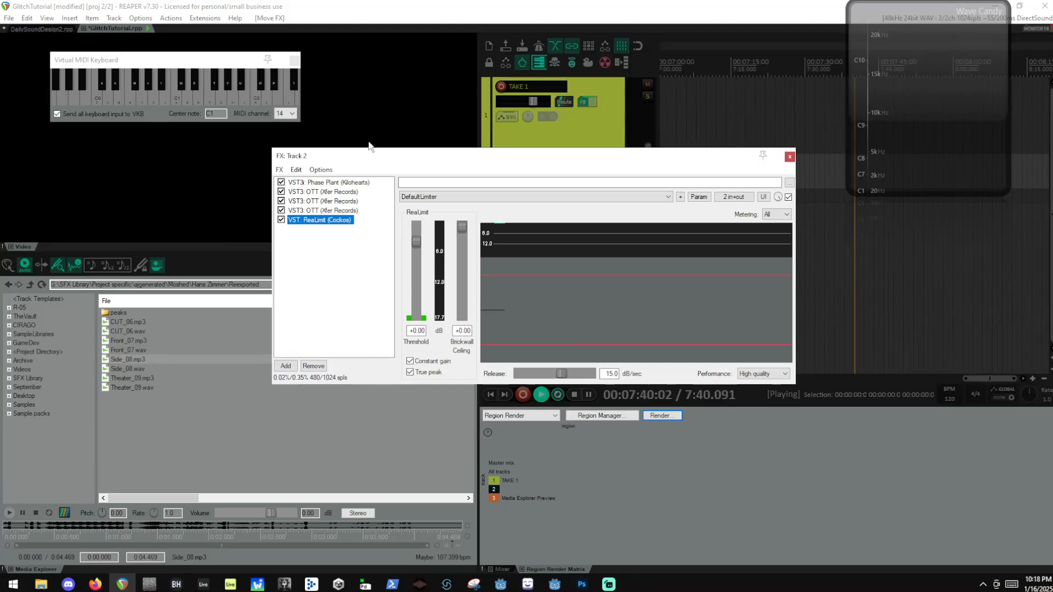
key("q")
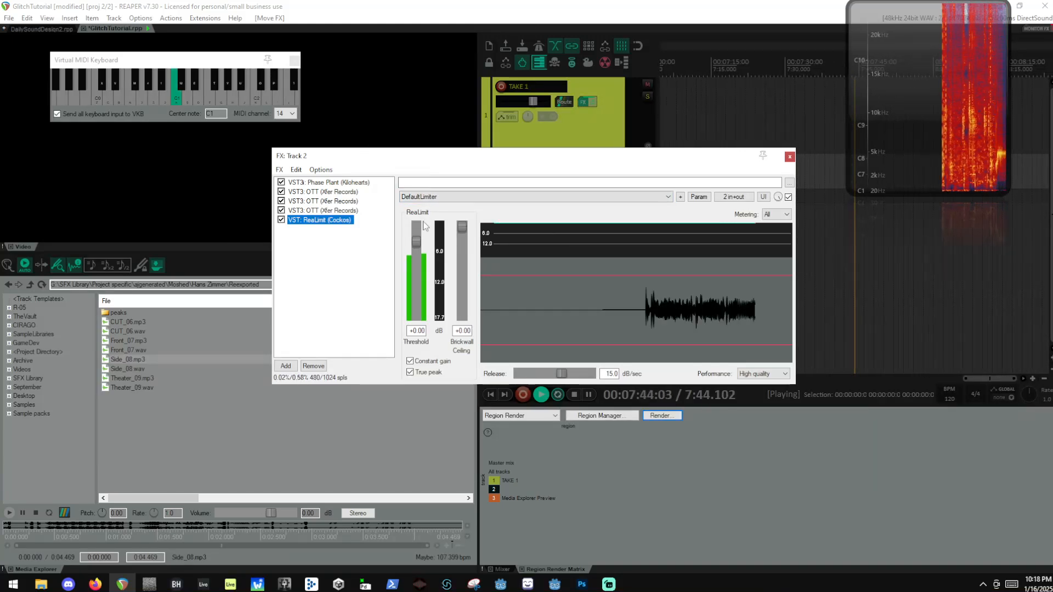
In Phase Plant, bypass the noise group's Quantize distortion, adjust its Metallic filter's Drive and play test notes.
left_click(347, 185)
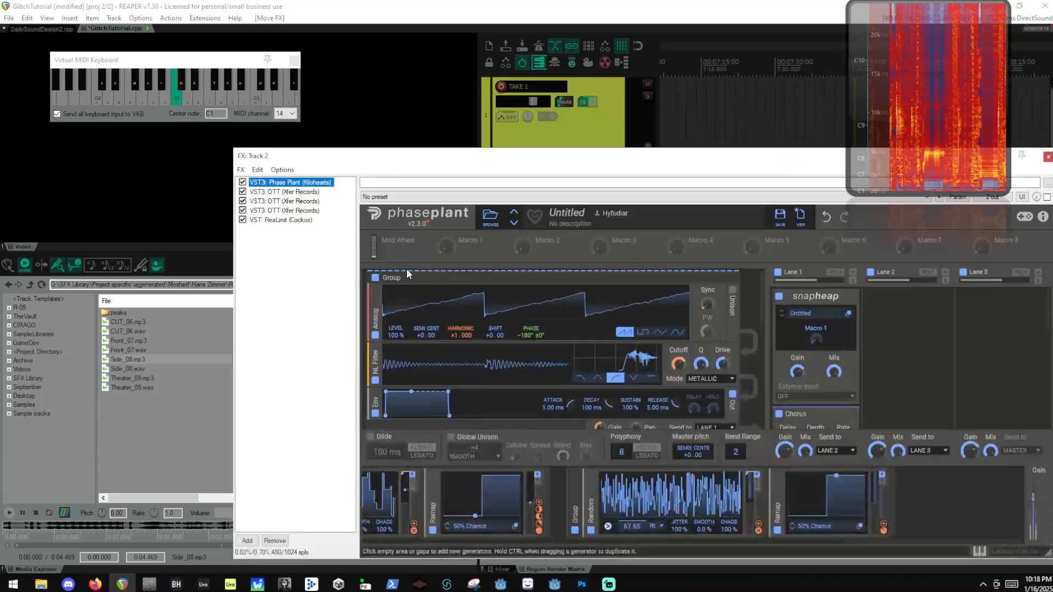
scroll(623, 371, "up", 3)
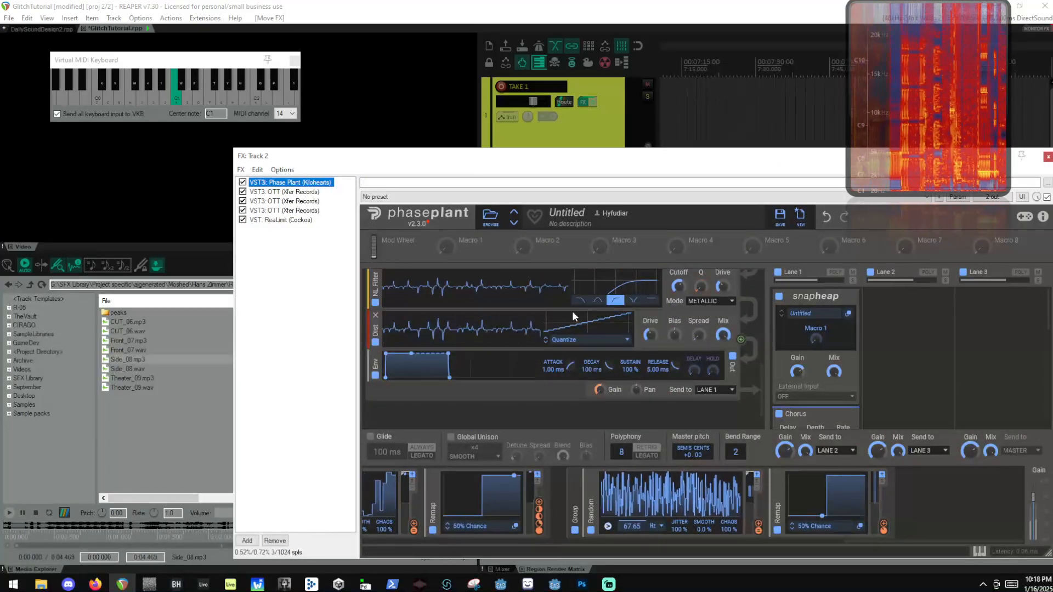
left_click(375, 343)
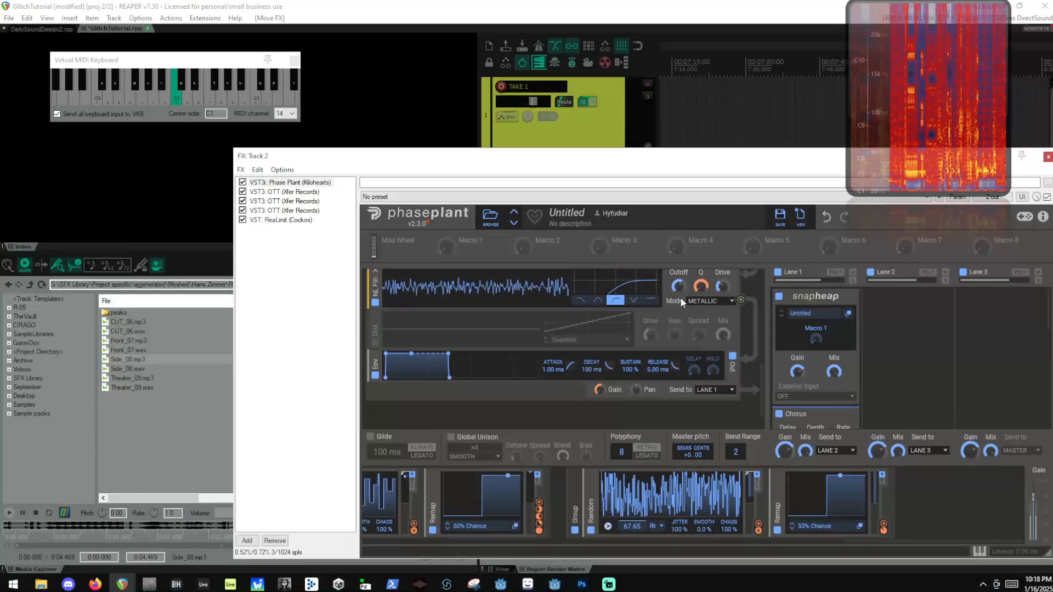
mouse_move(727, 288)
left_mouse_down()
mouse_move(727, 269)
mouse_move(728, 288)
left_mouse_up()
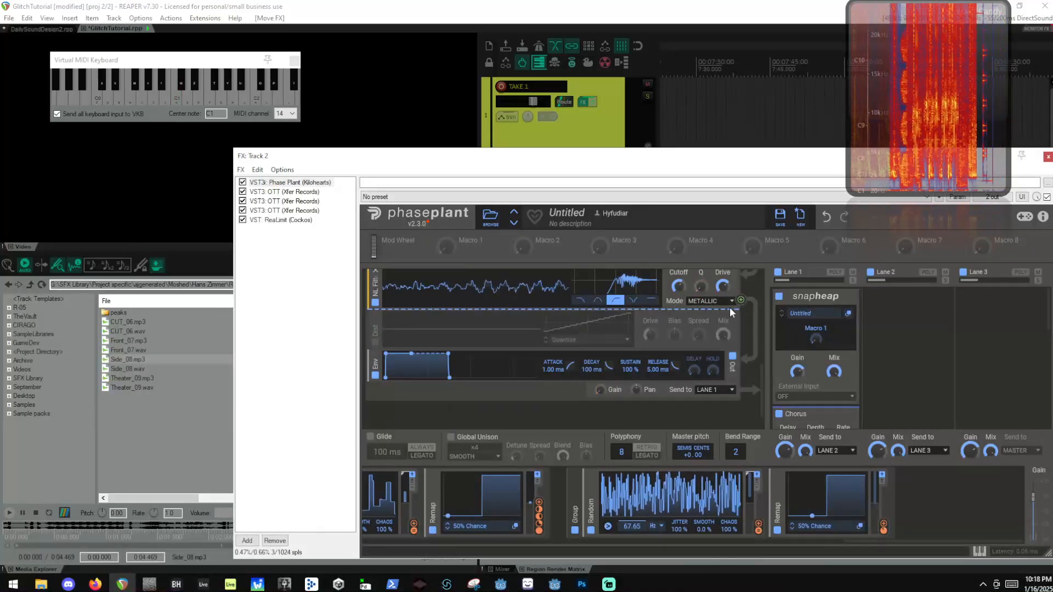
key("d")
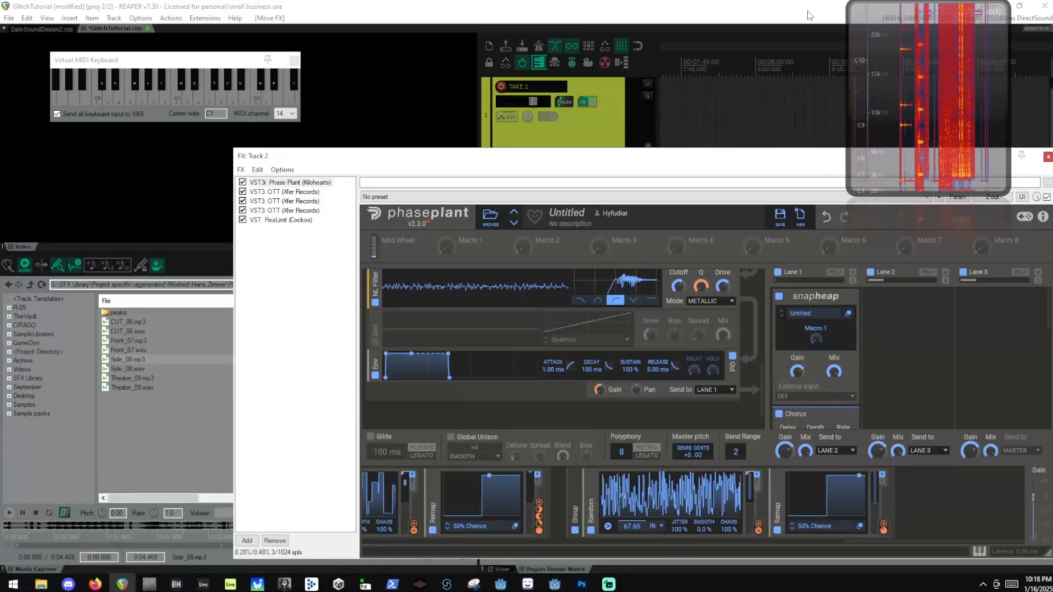
key("a")
key("j")
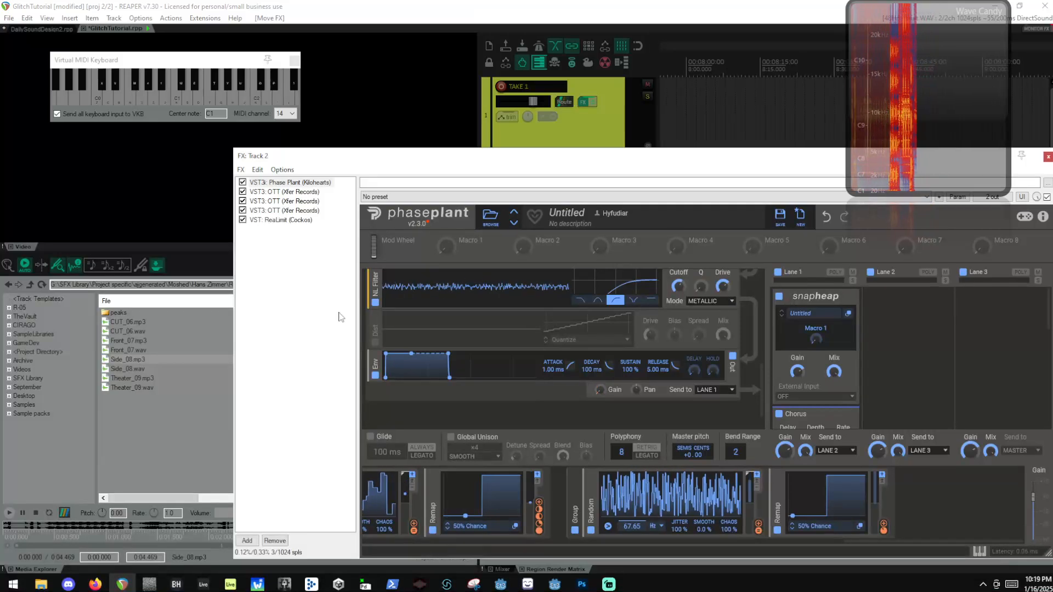
Add the VST3 version of Diopser to Track 2 and place it directly after Phase Plant.
double_click(291, 291)
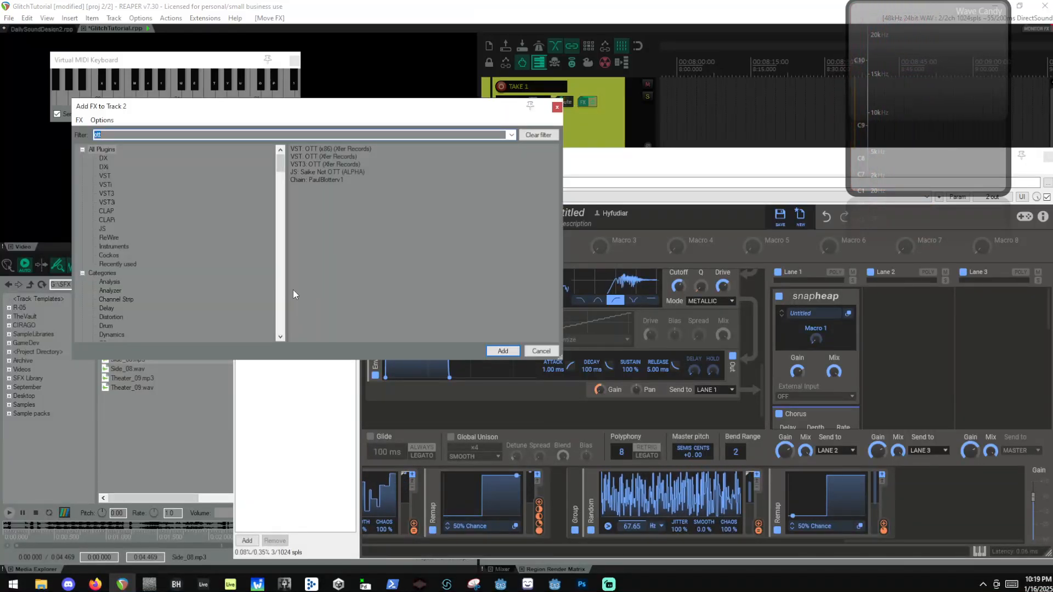
type("D")
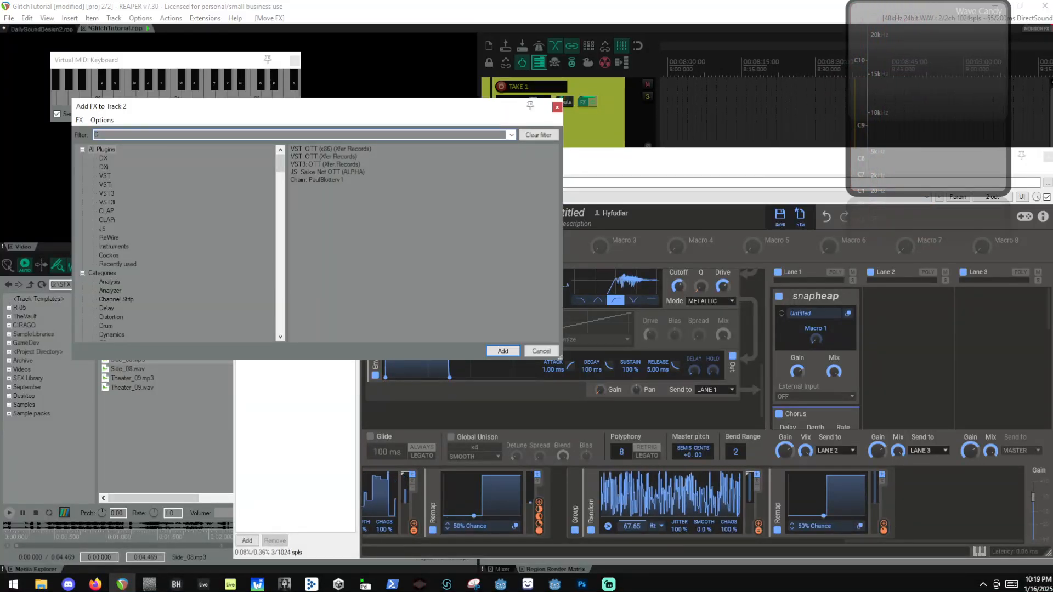
type("IOP")
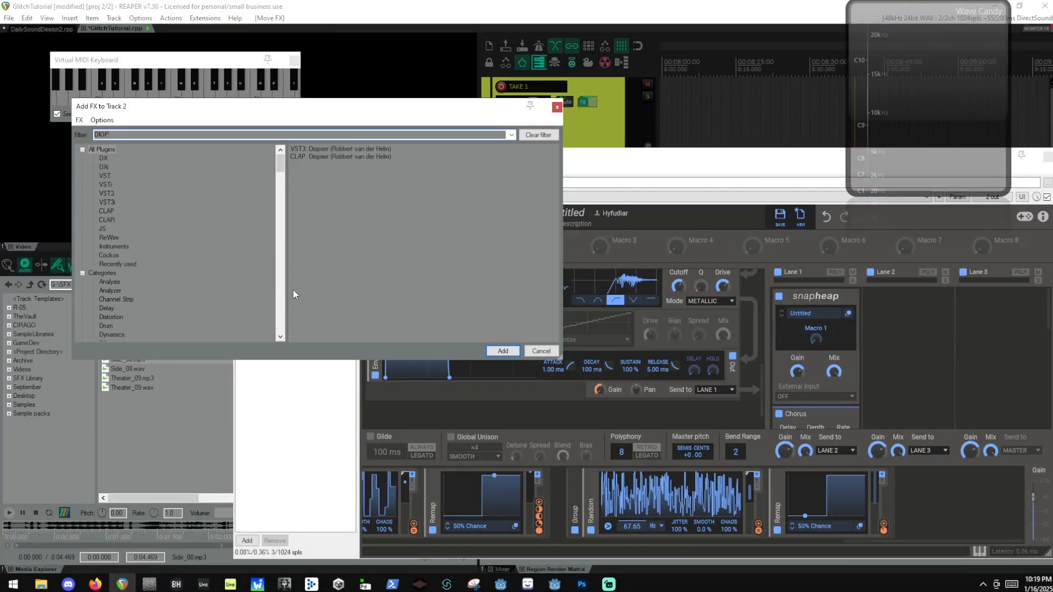
double_click(321, 147)
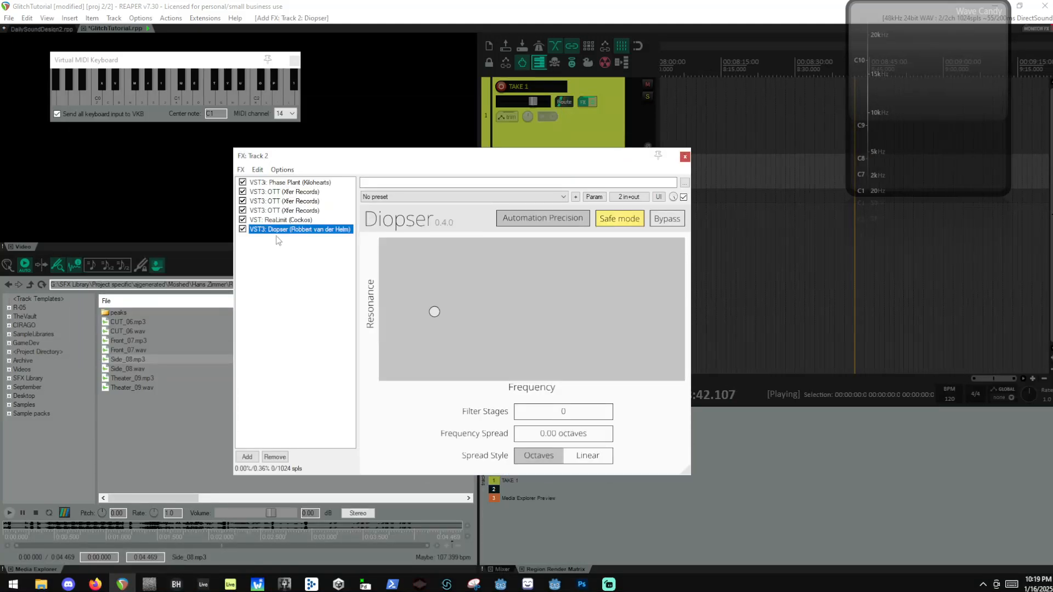
left_click_drag(287, 193, 288, 192)
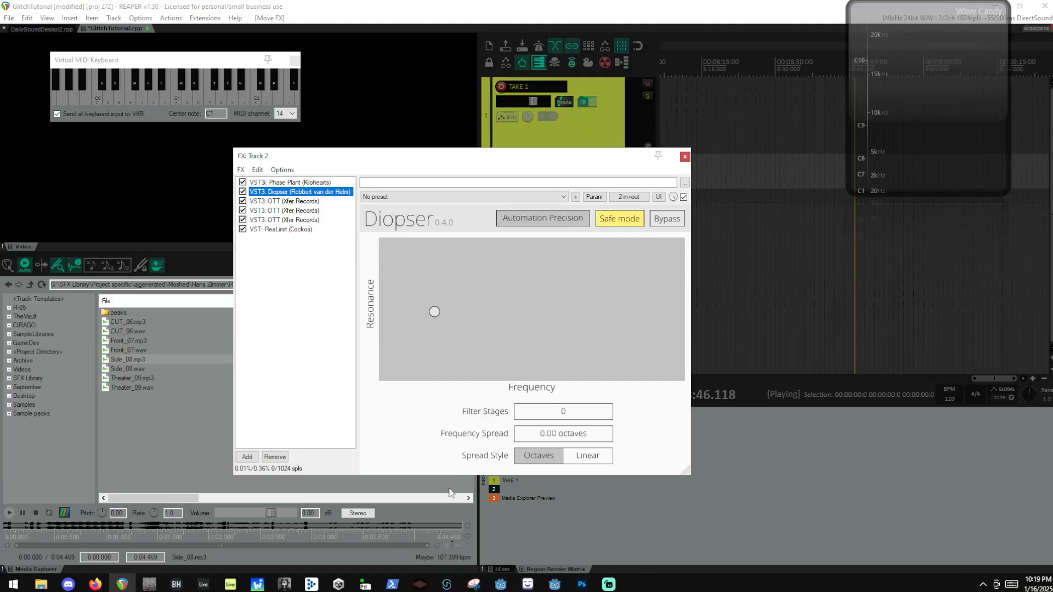
Try Diopser with Safe mode off and 512 filter stages, playing test notes through it.
left_click(619, 218)
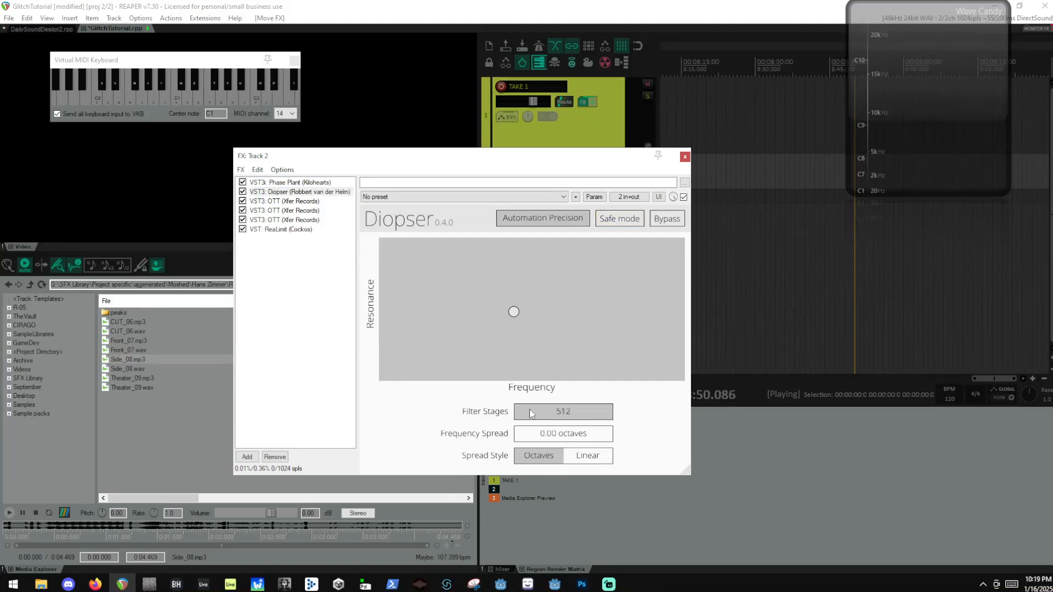
left_click_drag(529, 409, 581, 407)
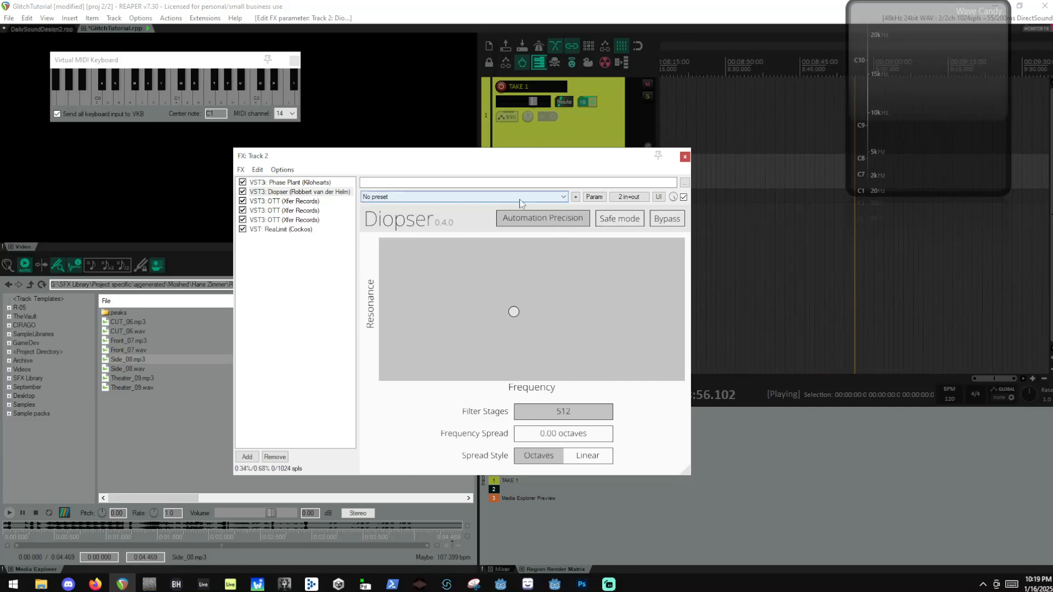
left_click(459, 4)
key("a")
key("a")
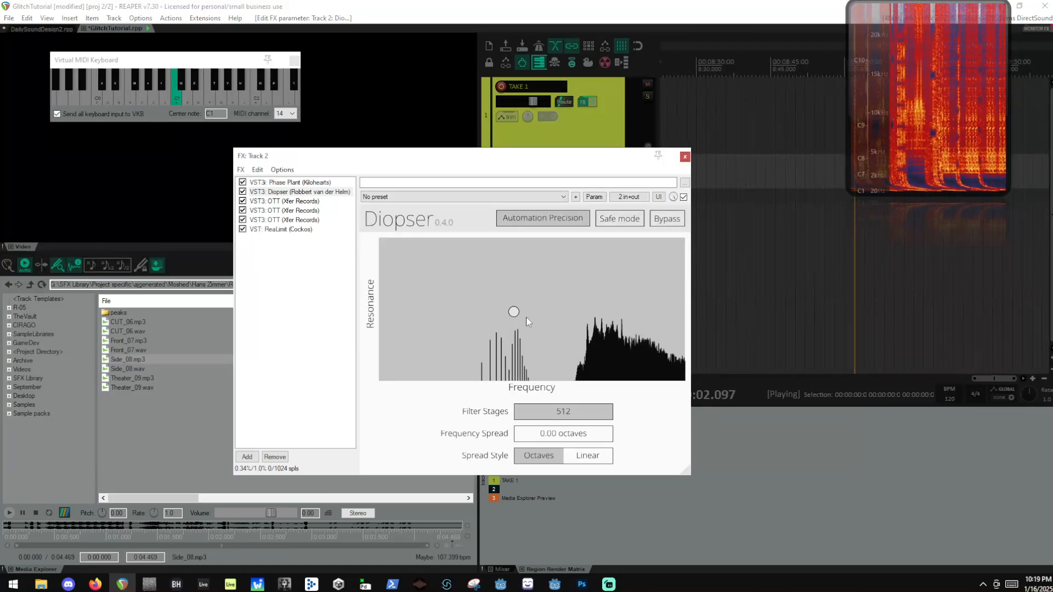
left_click(574, 317)
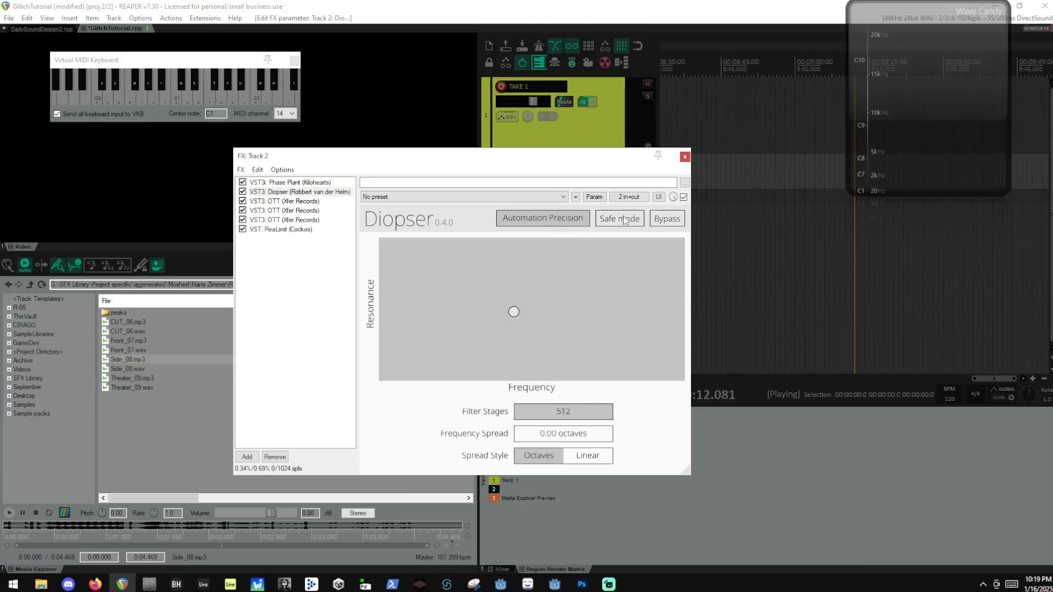
Use Diopser with Safe mode on and 9 filter stages, setting frequency to about 1.3 kHz and Q to about 0.39, and play notes.
left_click(296, 202)
left_click(296, 192)
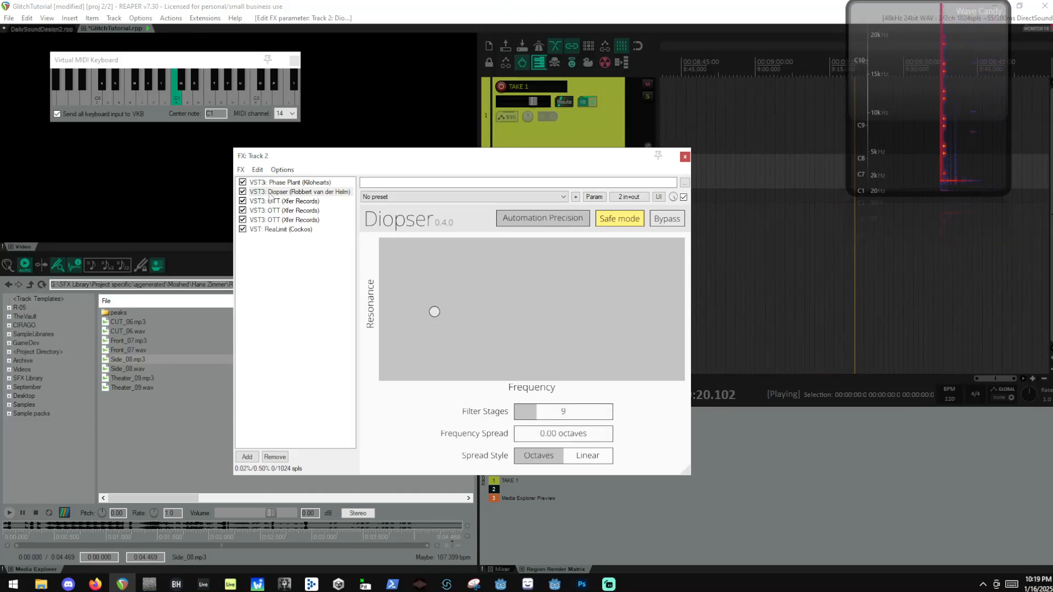
left_click_drag(459, 320, 512, 315)
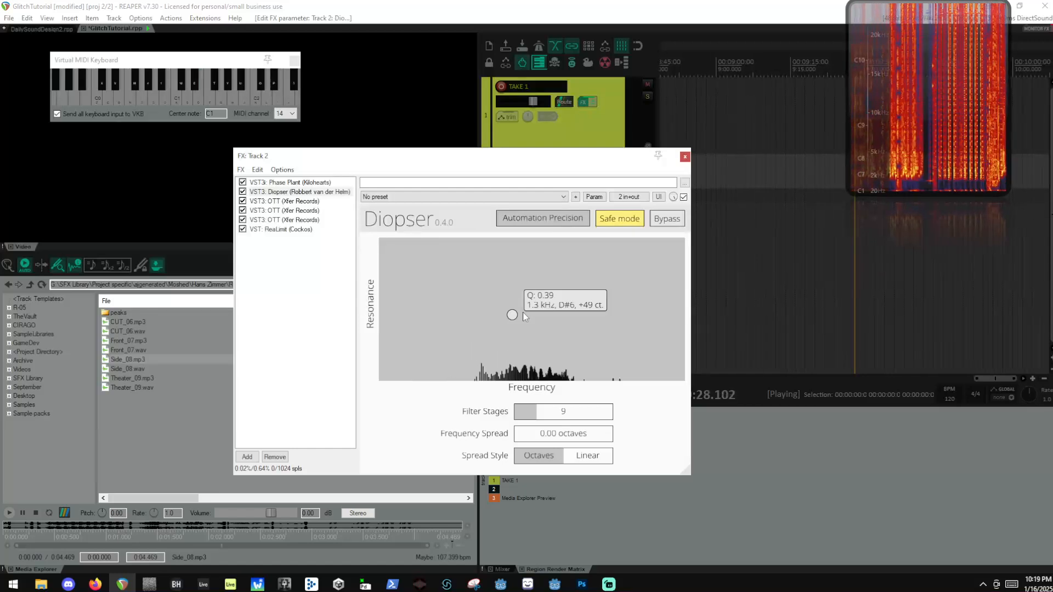
key("g")
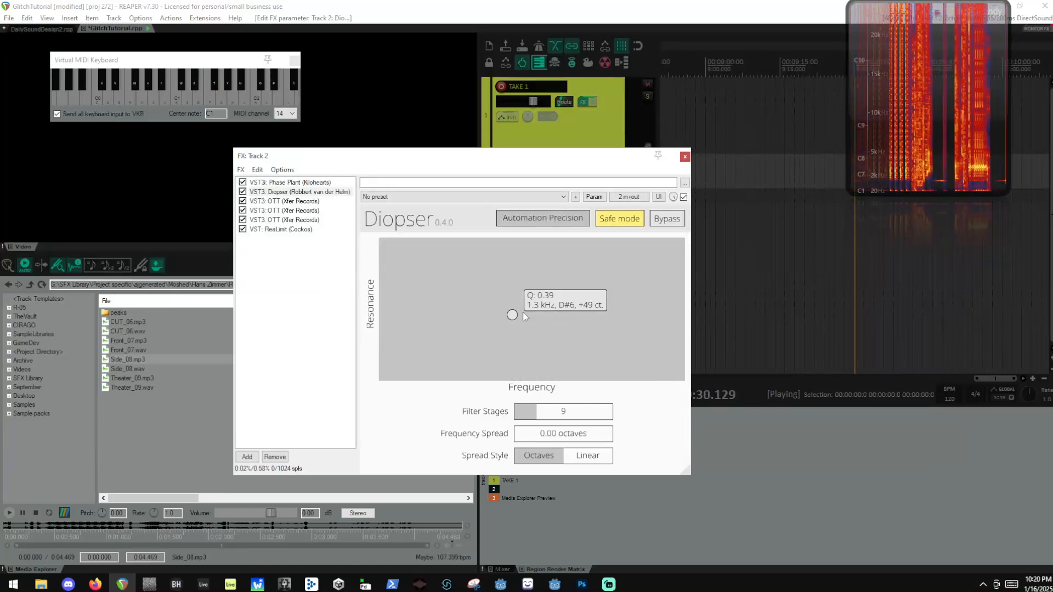
Play several test notes through Diopser around the C1 octave to hear its 9-stage filtering without frequency spread.
key("d")
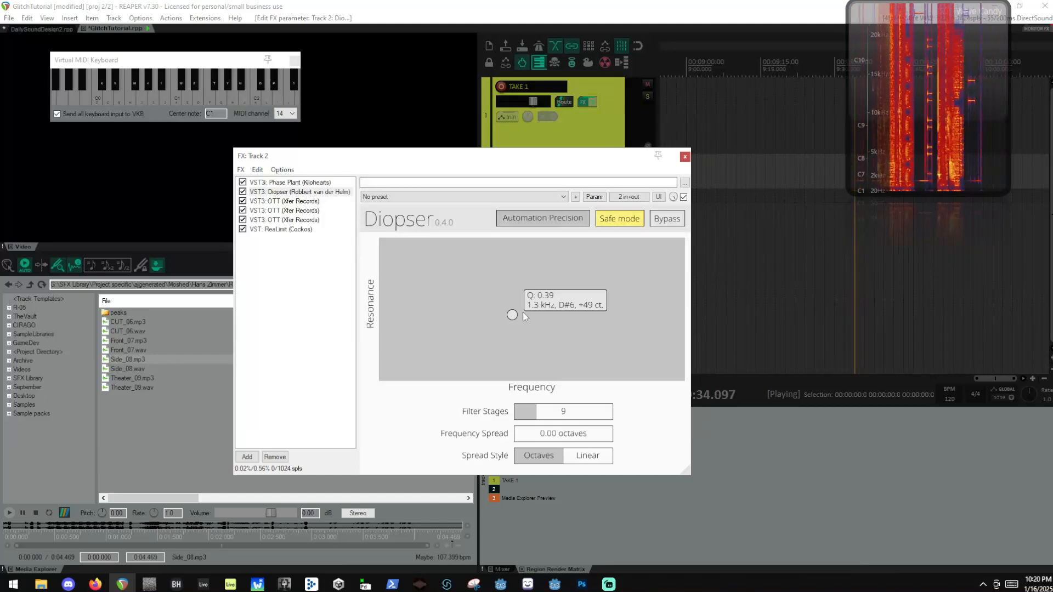
key("a")
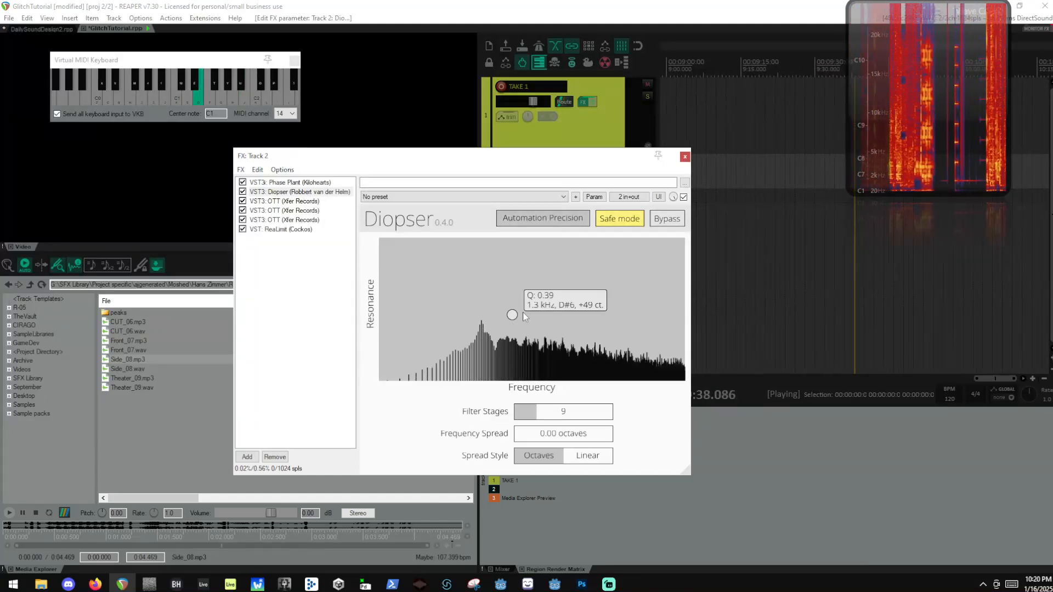
key("k")
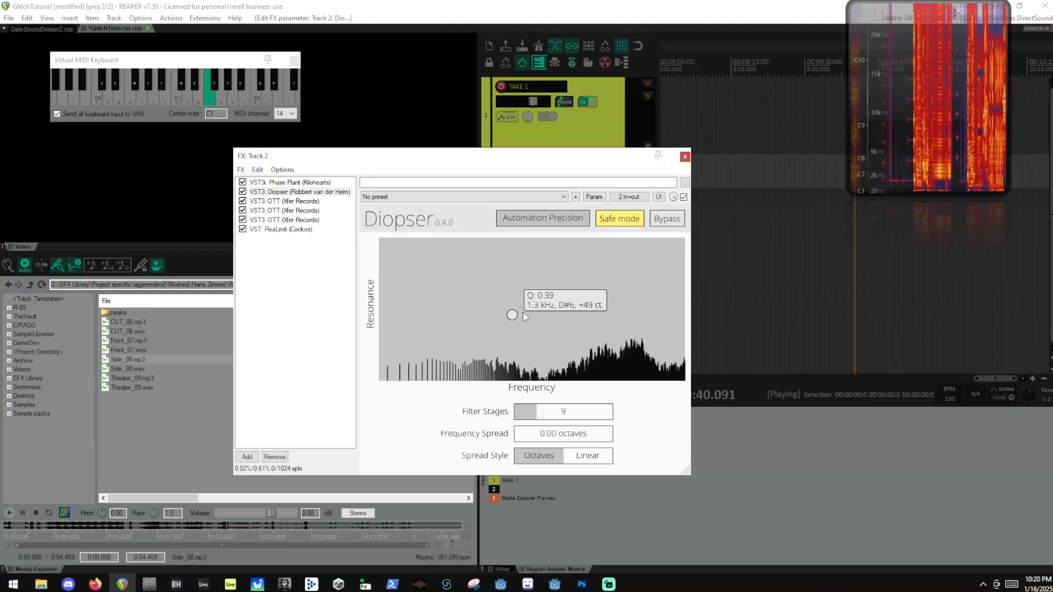
key("q")
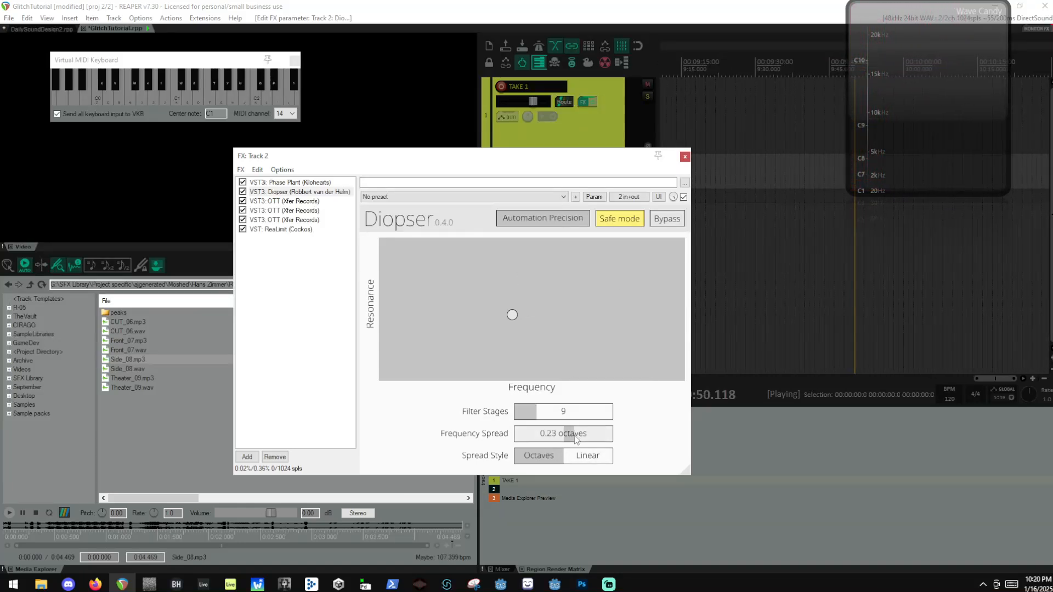
Set Diopser's Frequency Spread to about 0.49 octaves while playing test notes.
key("a")
key("d")
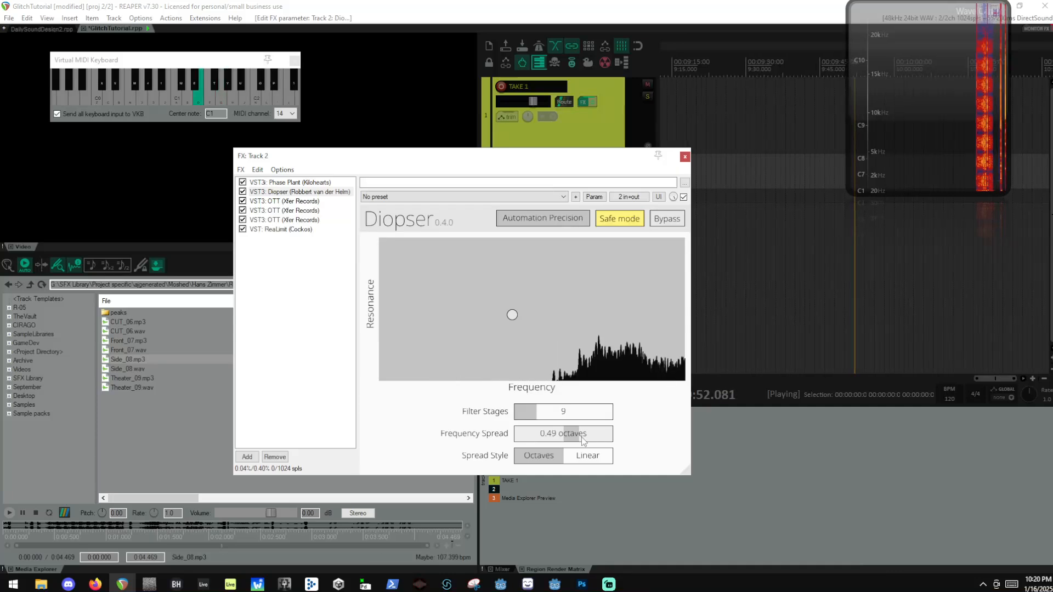
key("a")
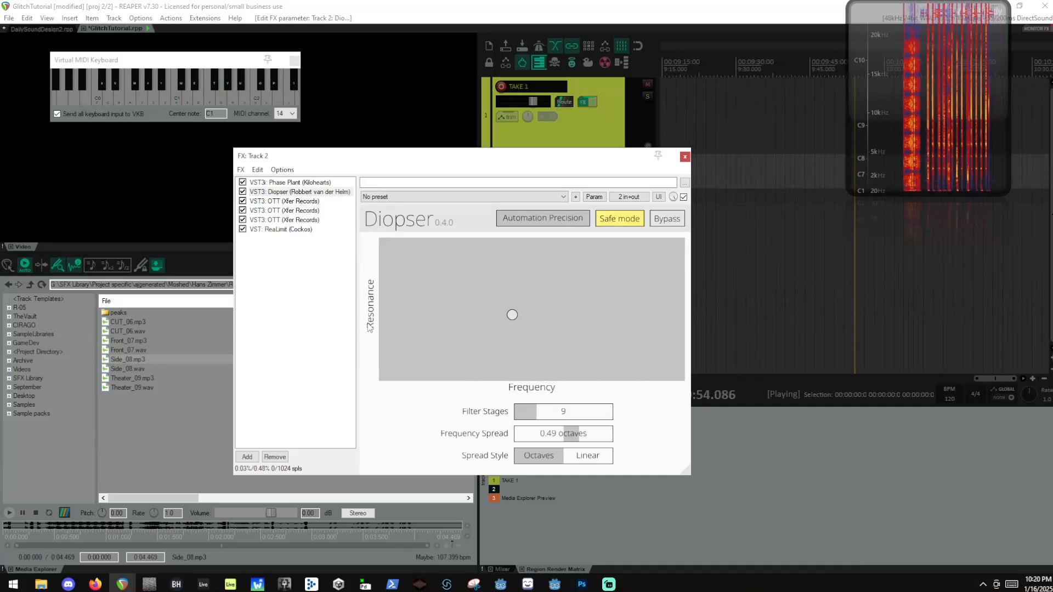
Audition the whole effects chain in different octaves, playing notes with the virtual keyboard centred on C5, C4, C-1 and again C1.
left_click(332, 298)
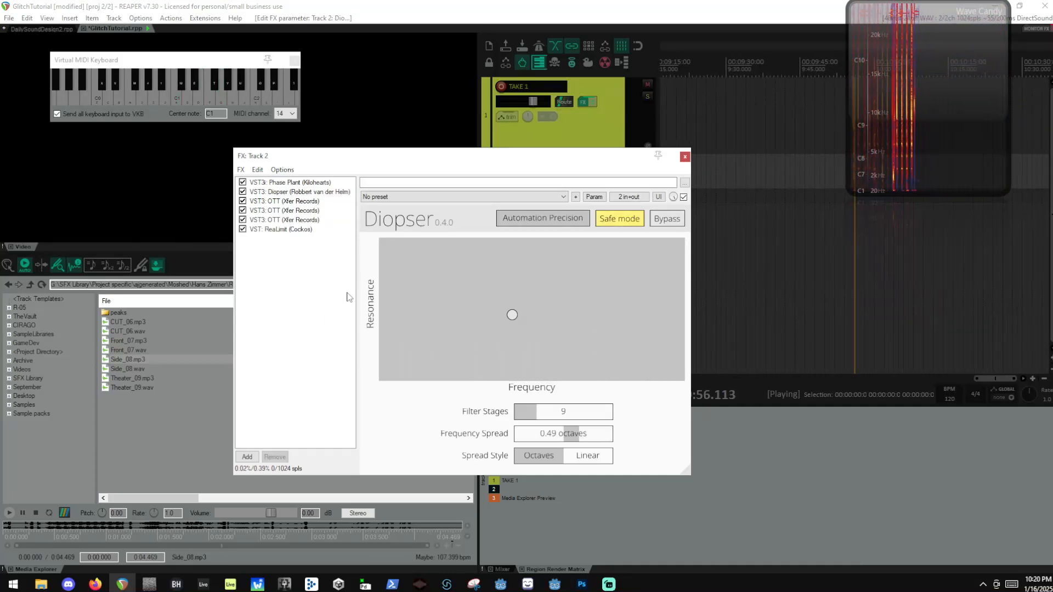
key("a")
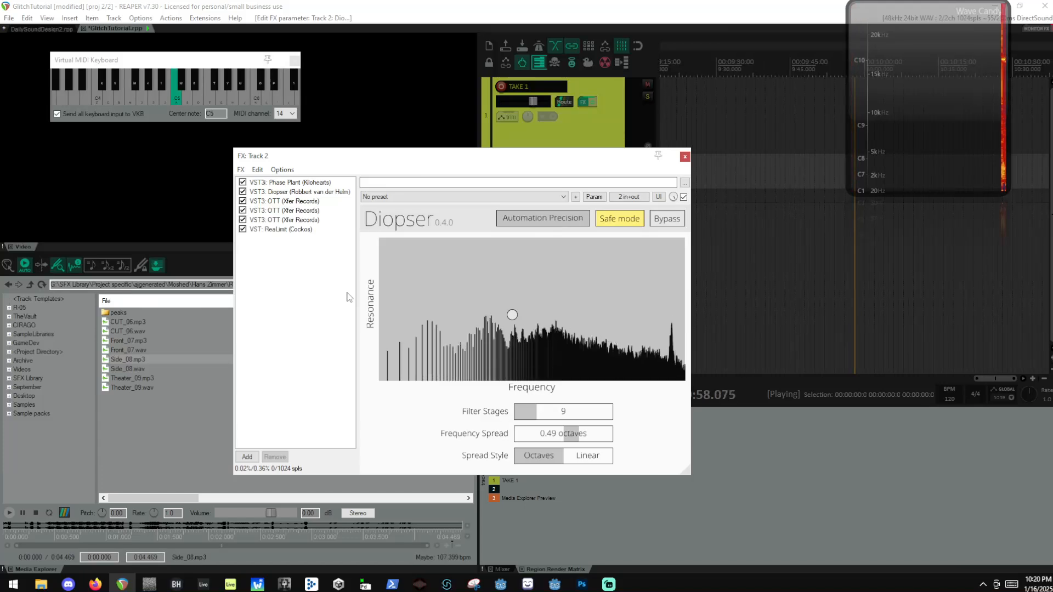
key("a")
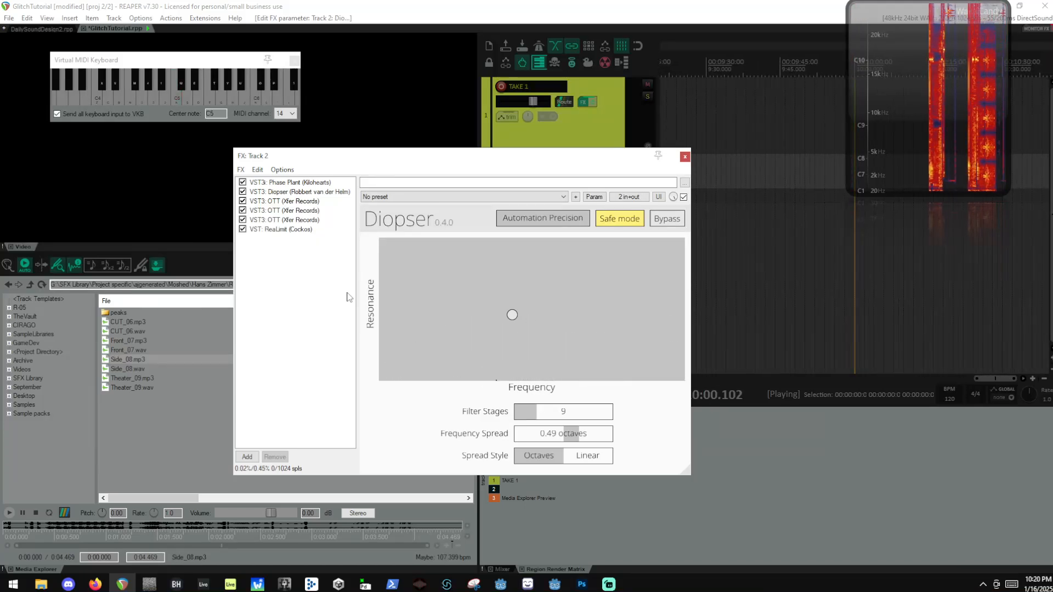
key("d")
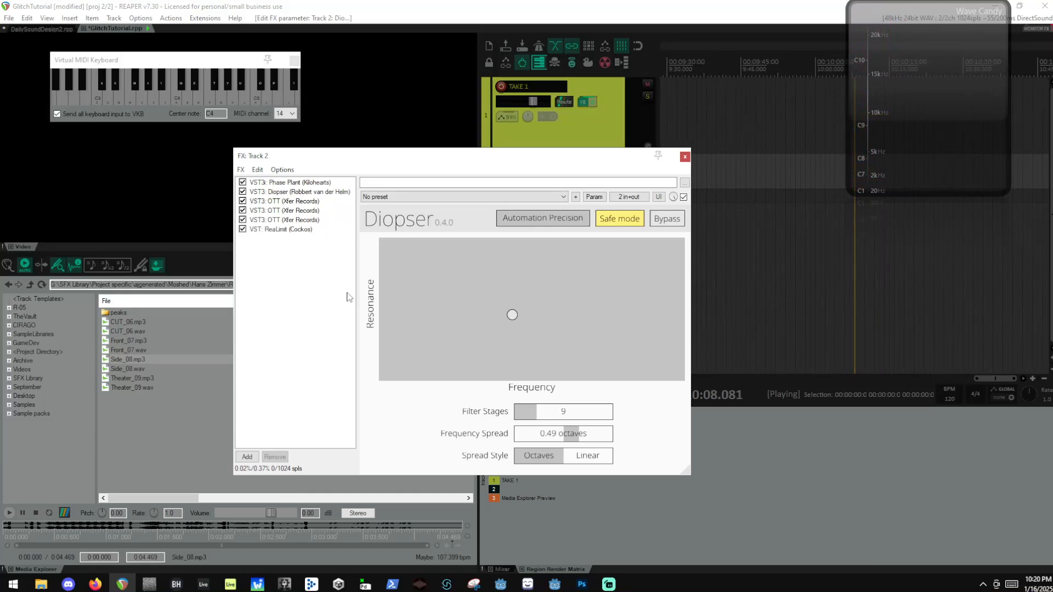
key("Left")
key("Left")
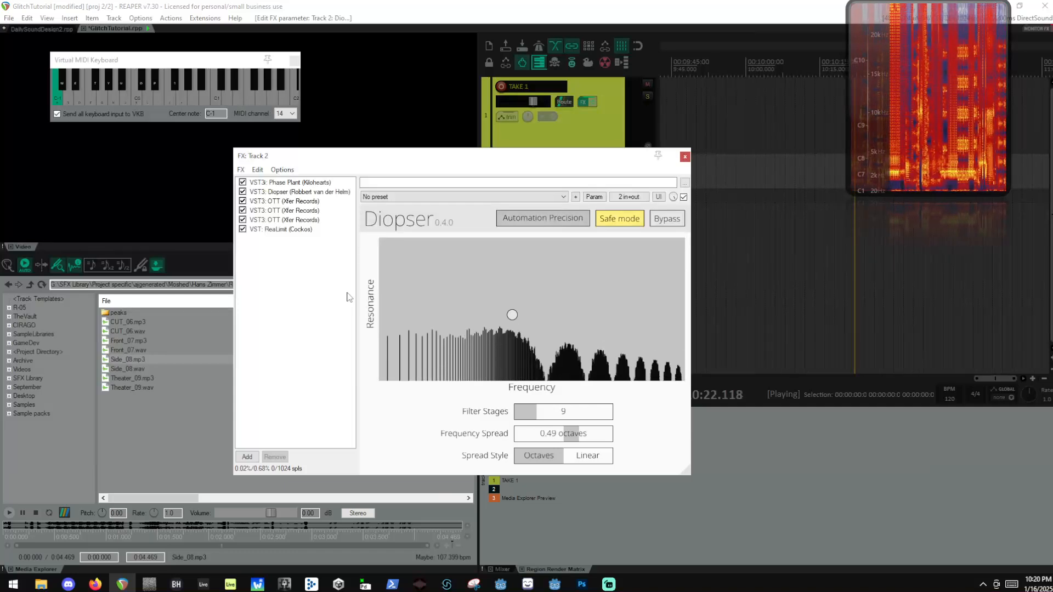
key("Right")
key("Right")
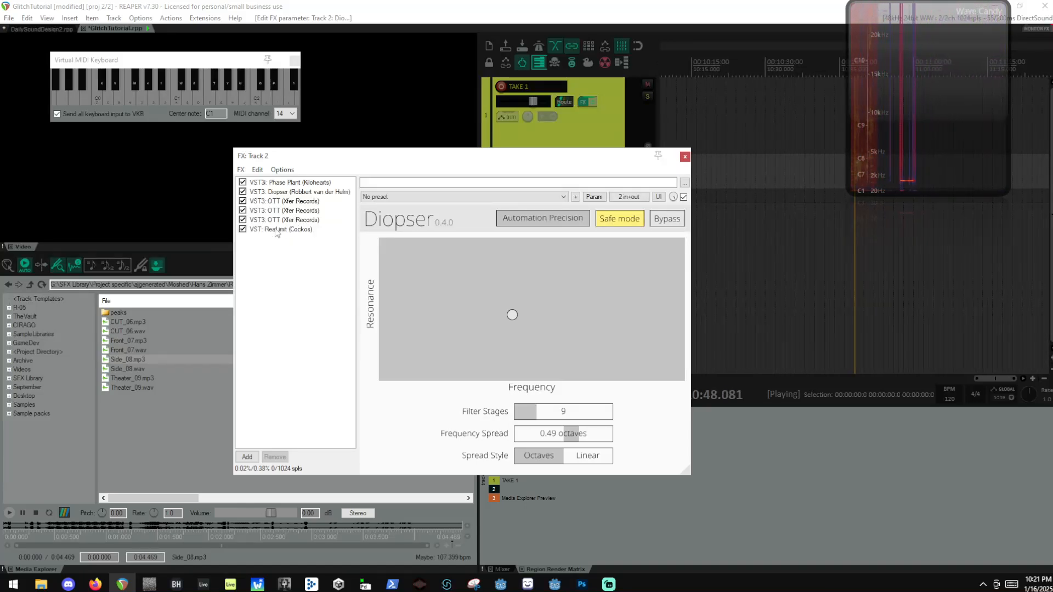
key("a")
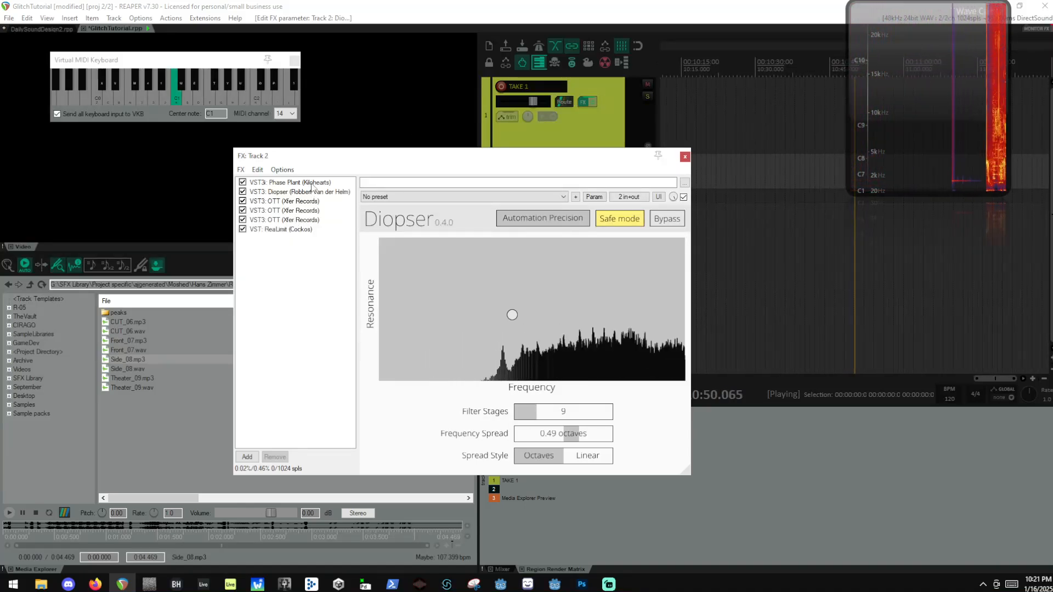
key("f")
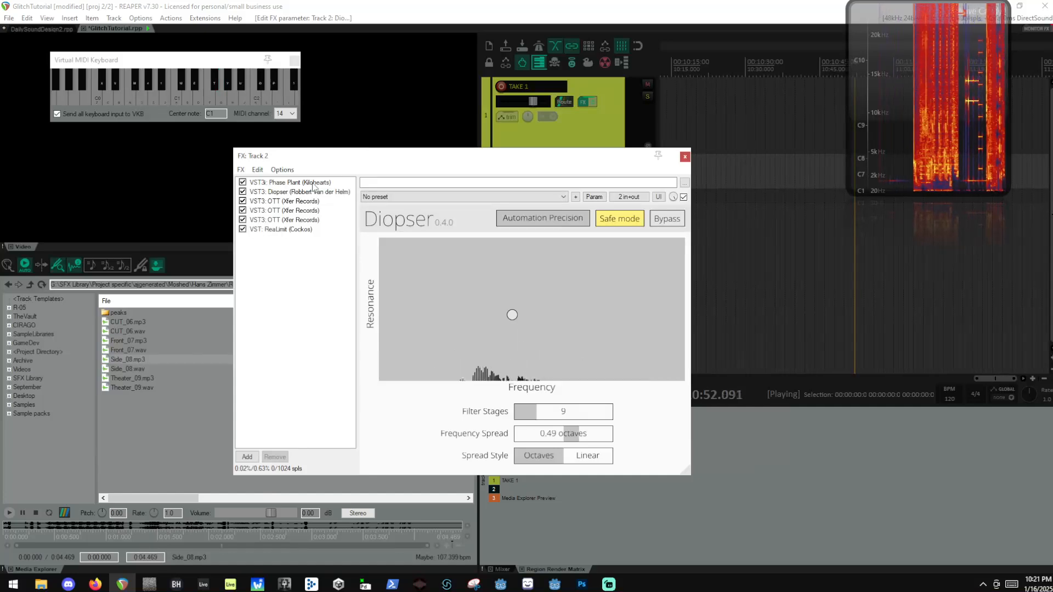
Show Phase Plant from Track 2's effects chain, reposition the window to fit on screen and review the first oscillator group.
left_click(314, 182)
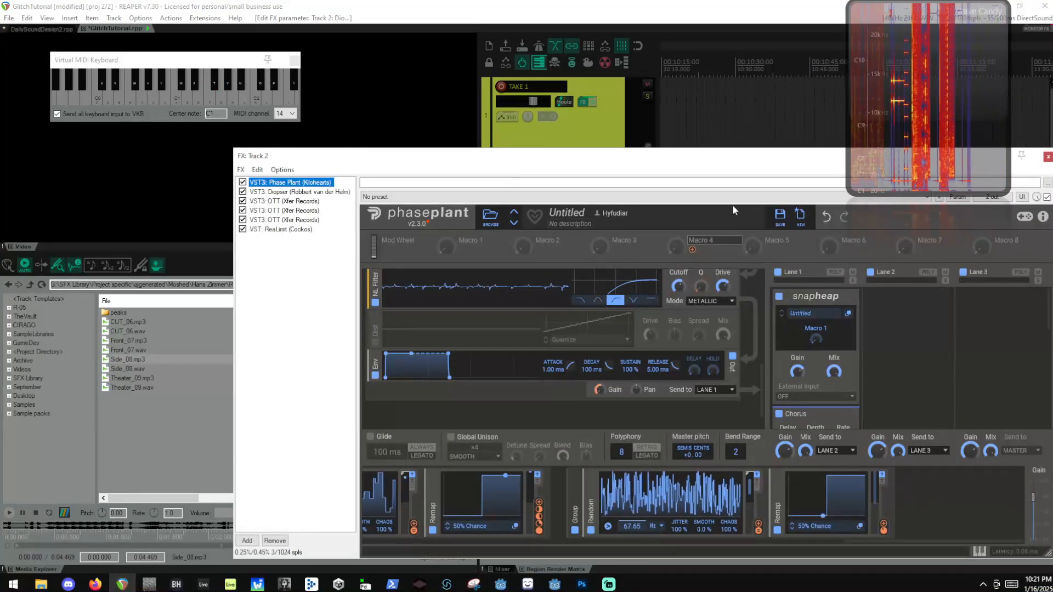
left_click_drag(672, 158, 526, 111)
left_click_drag(940, 116, 946, 103)
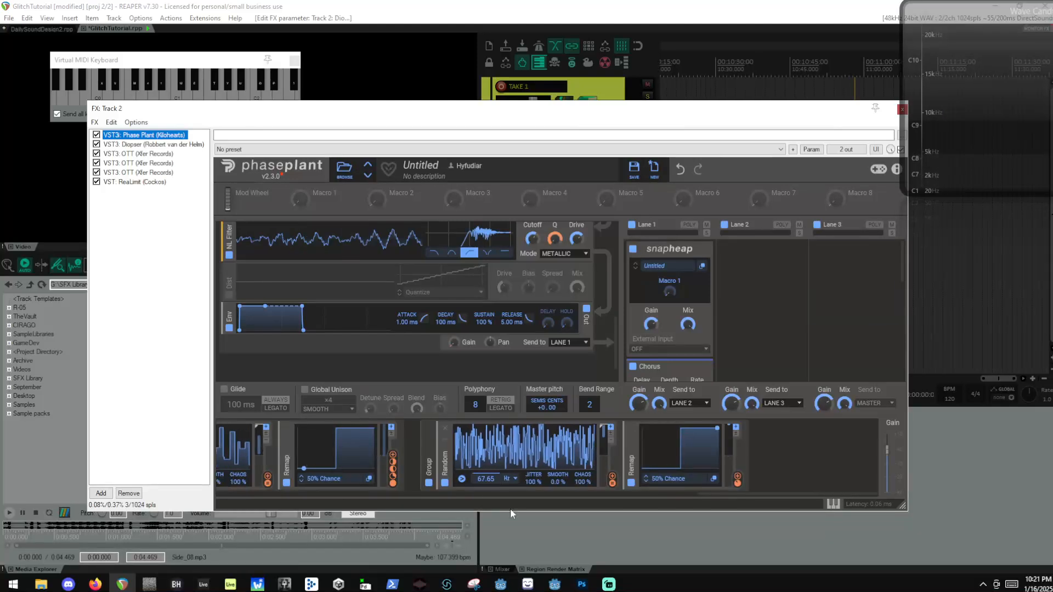
scroll(362, 334, "up", 5)
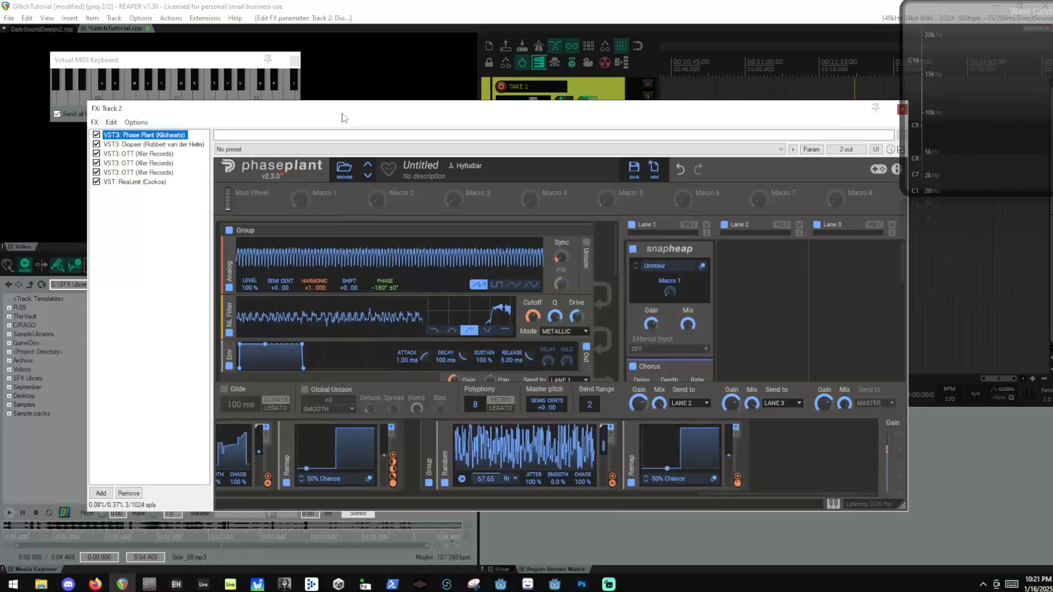
left_click_drag(378, 114, 479, 84)
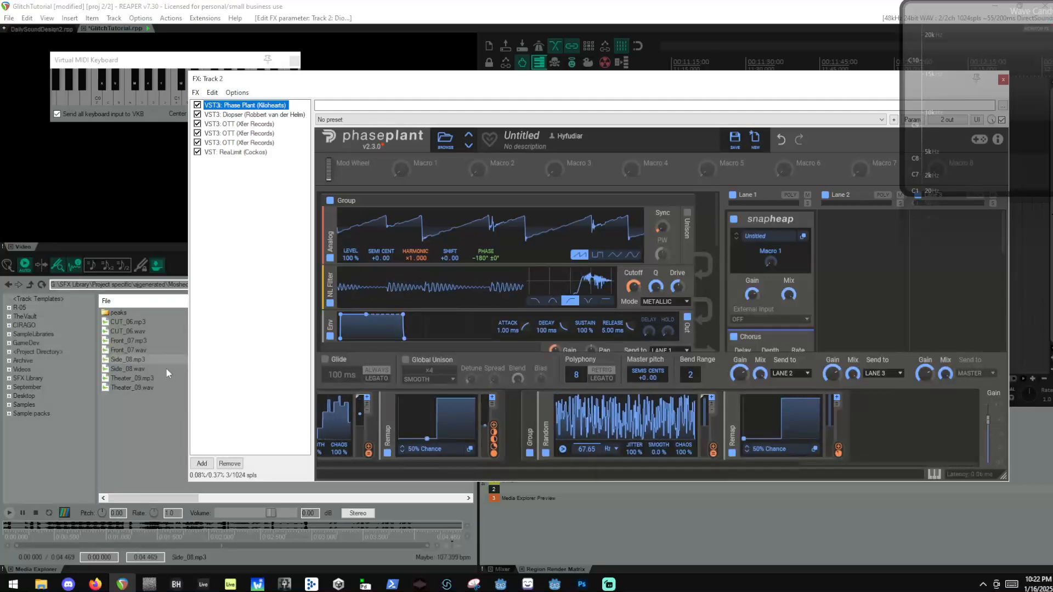
Preview Theater_09.mp3 in the Media Explorer, stop playback and return to the Track 2 effects window.
left_click(150, 378)
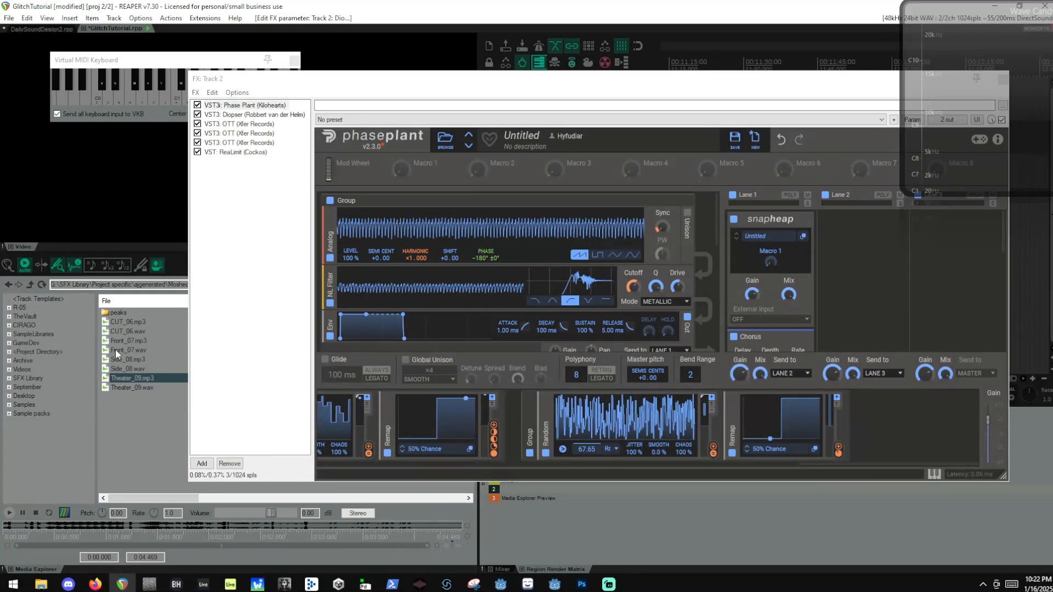
key("space")
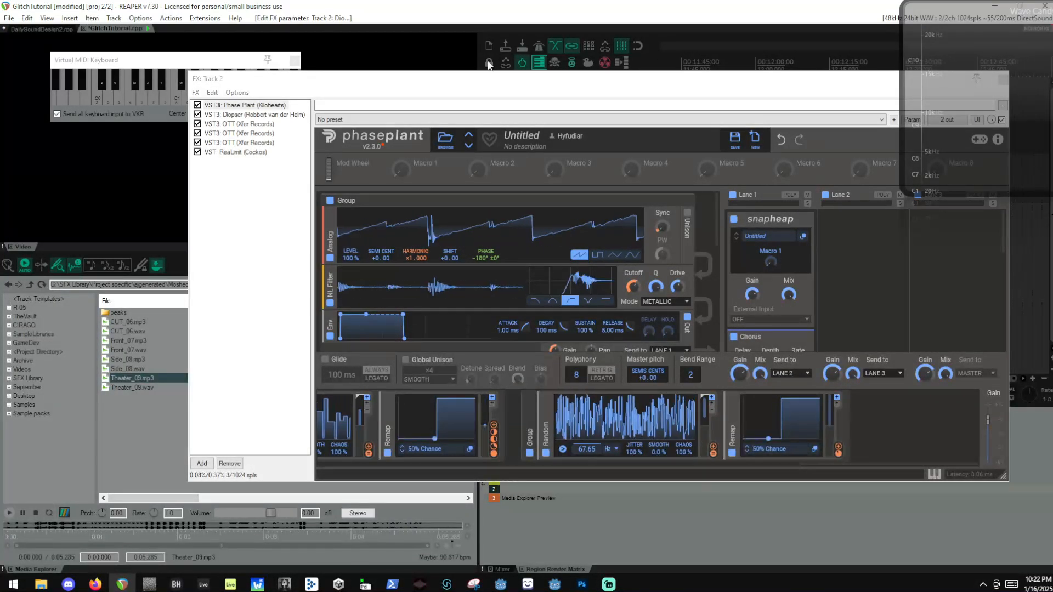
left_click(486, 84)
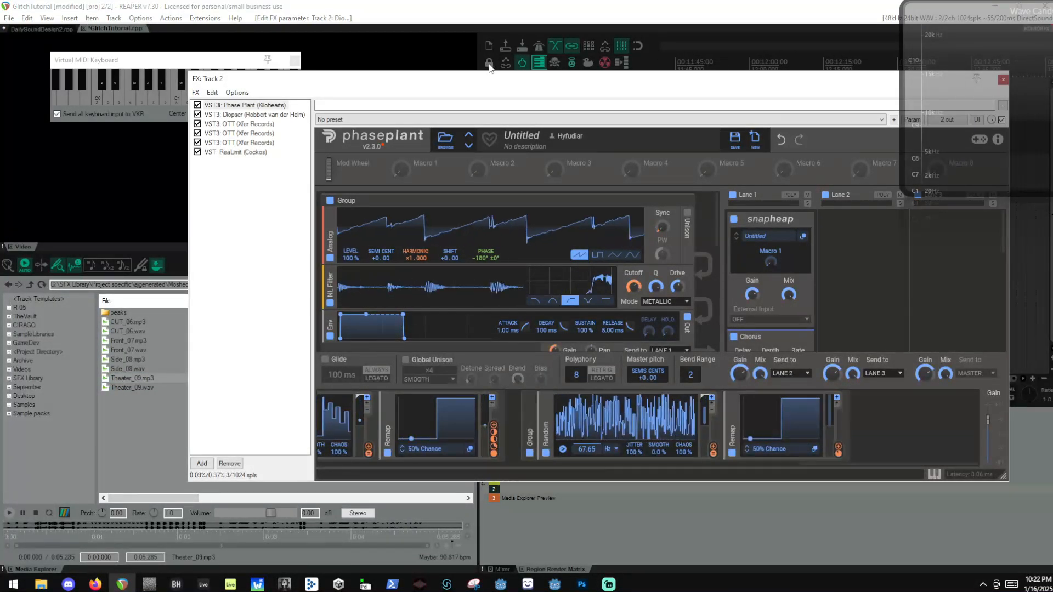